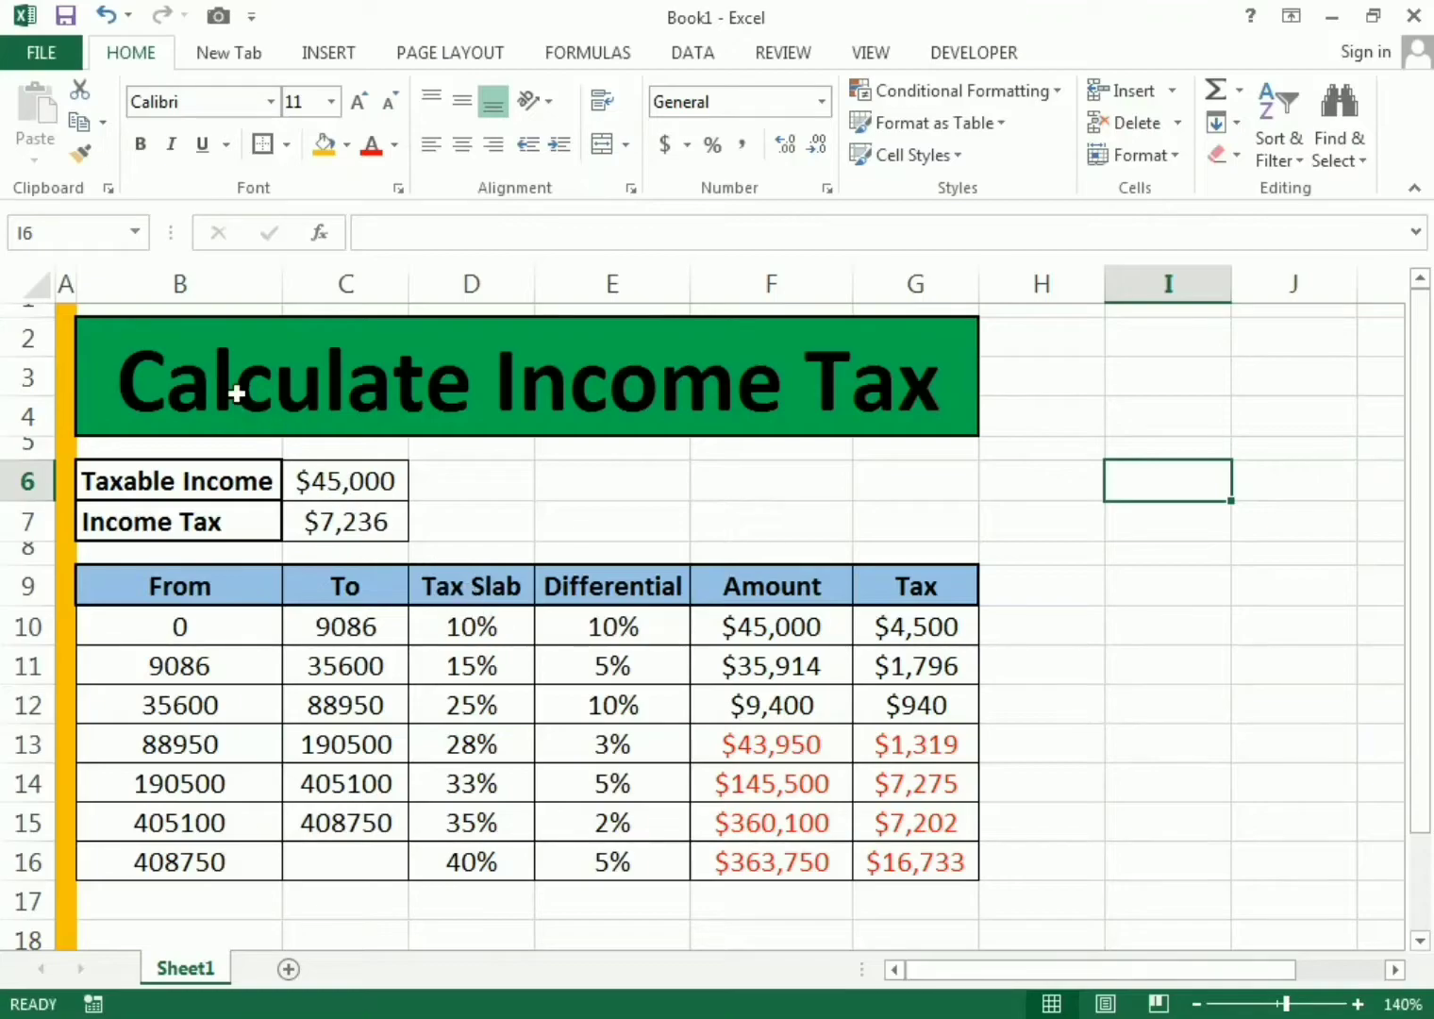
- Inspect the title, the Taxable Income label and the total income tax formula
click(217, 383)
double_click(218, 383)
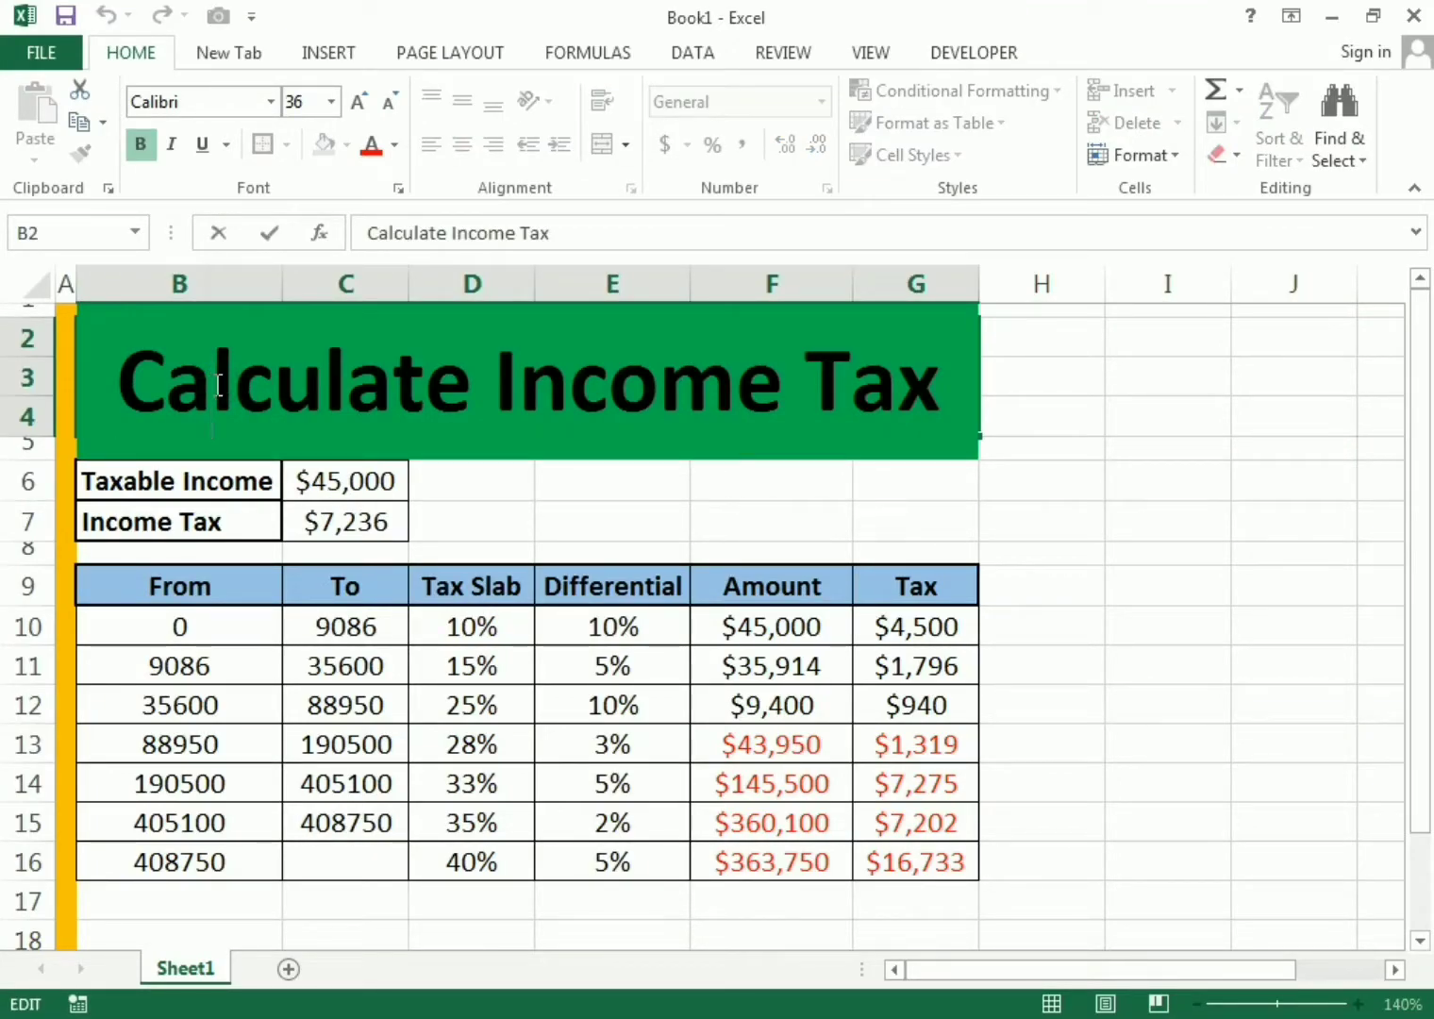
click(216, 474)
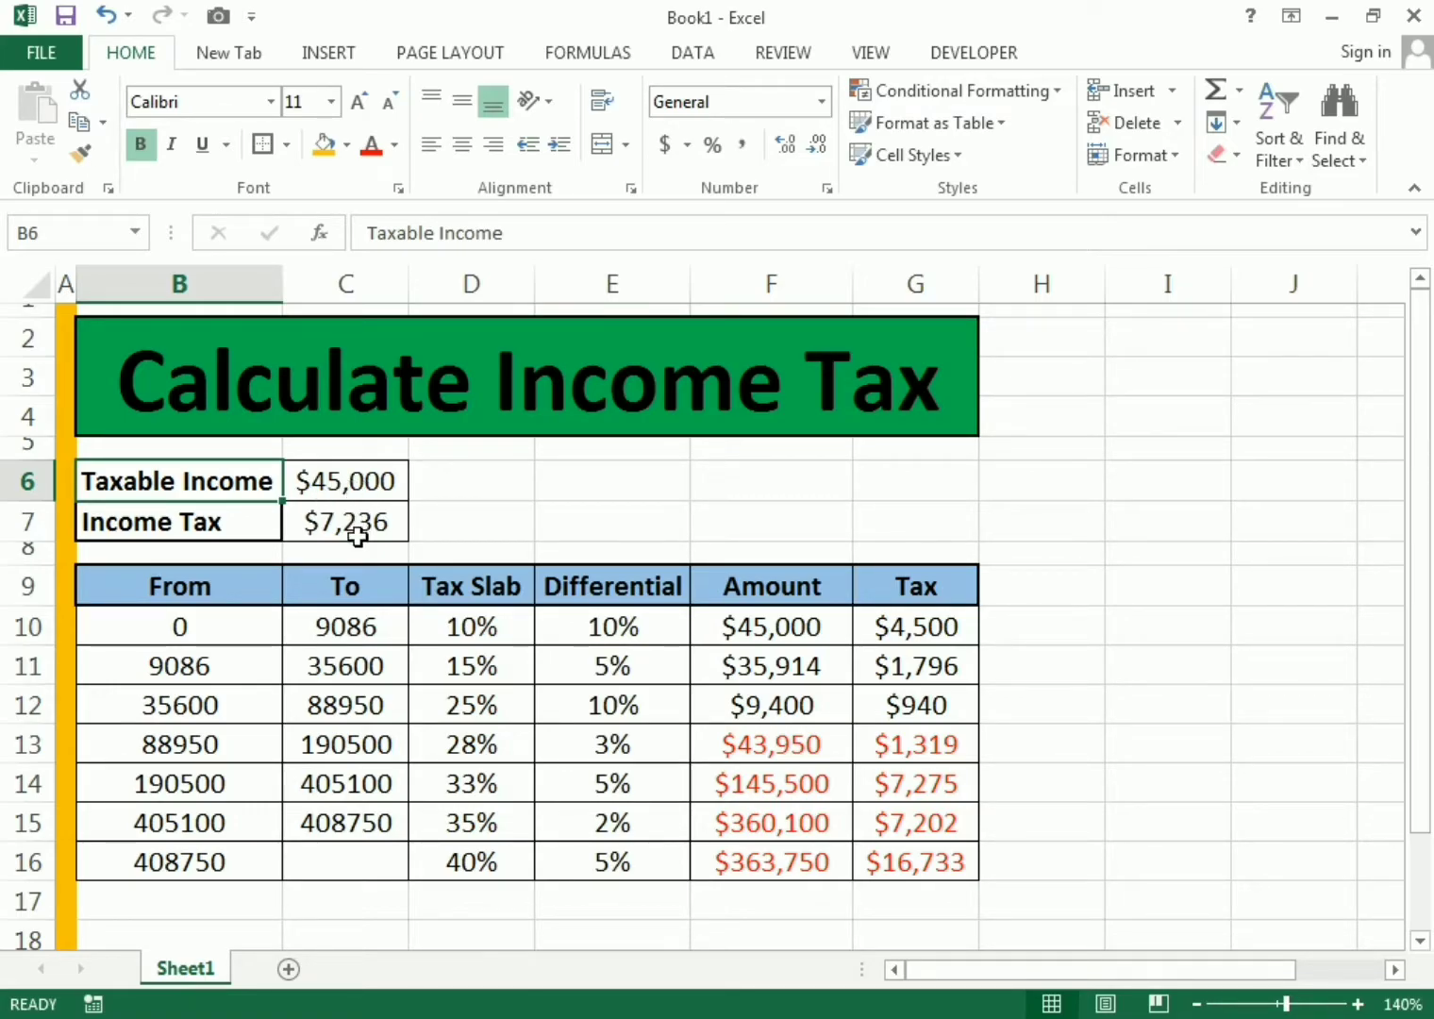
click(314, 528)
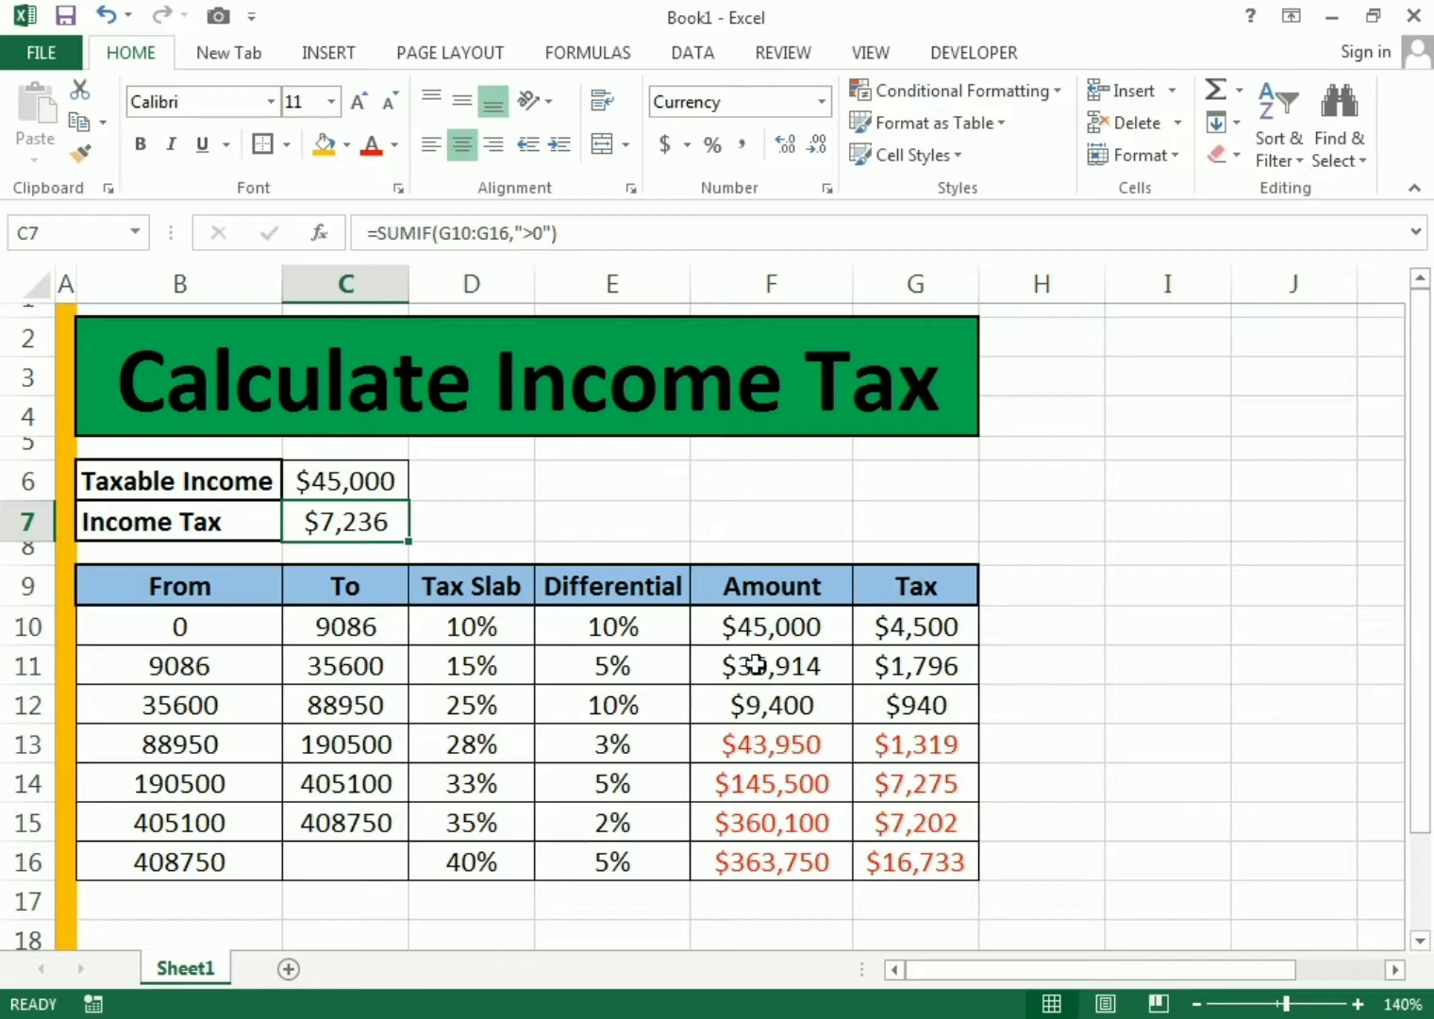
- Enter 50000 as taxable income and select the tax amounts to check their sum
click(344, 486)
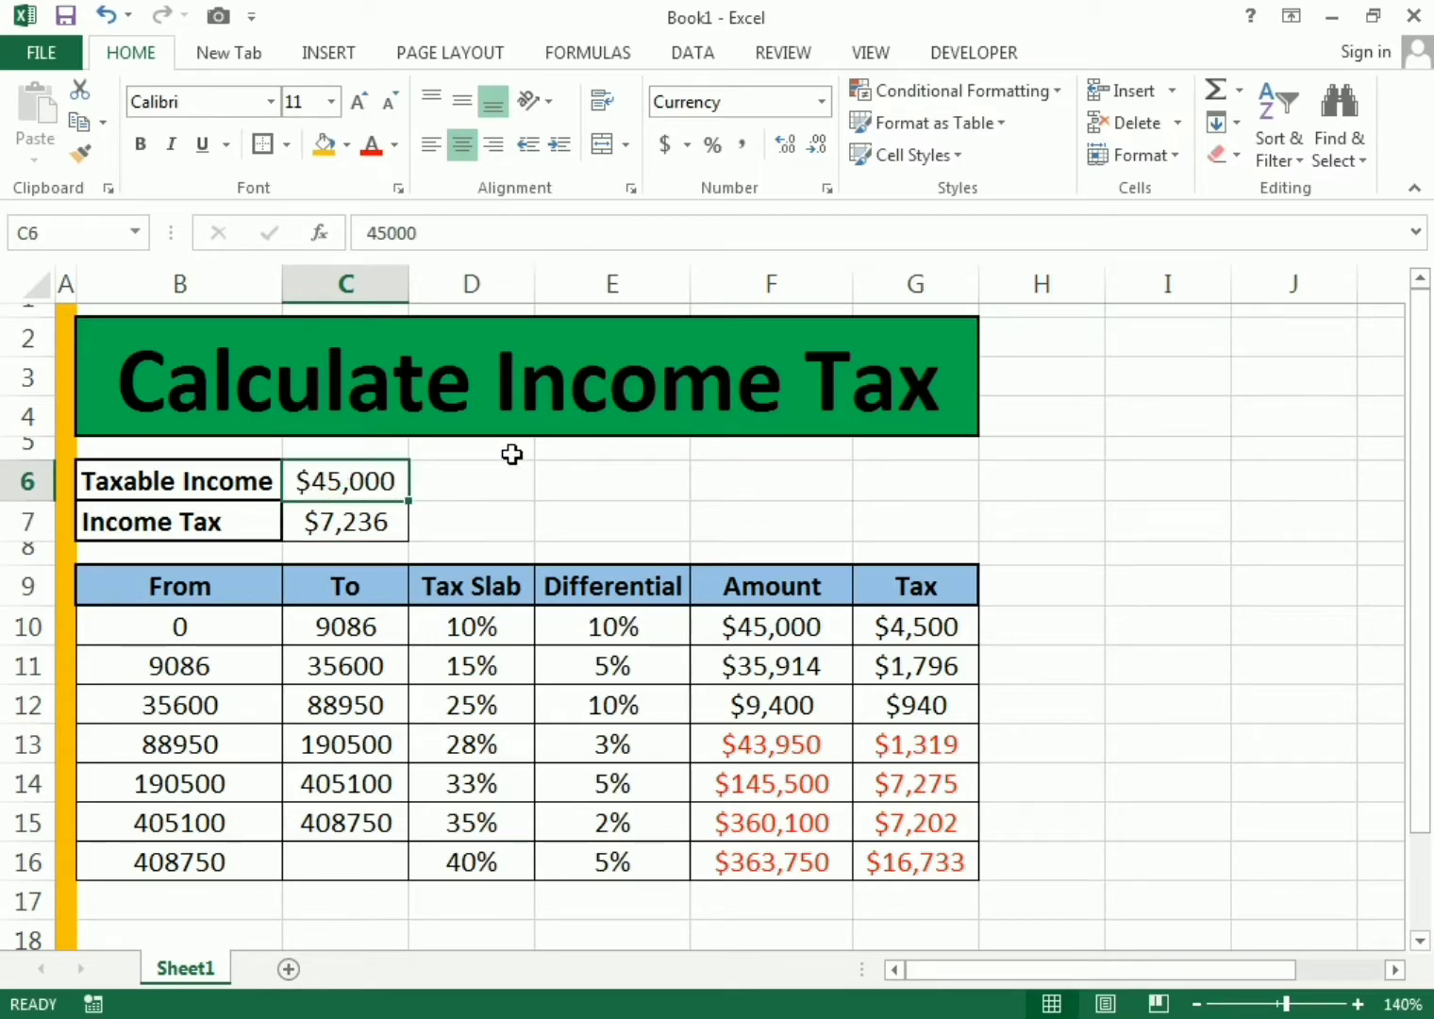
text(50000)
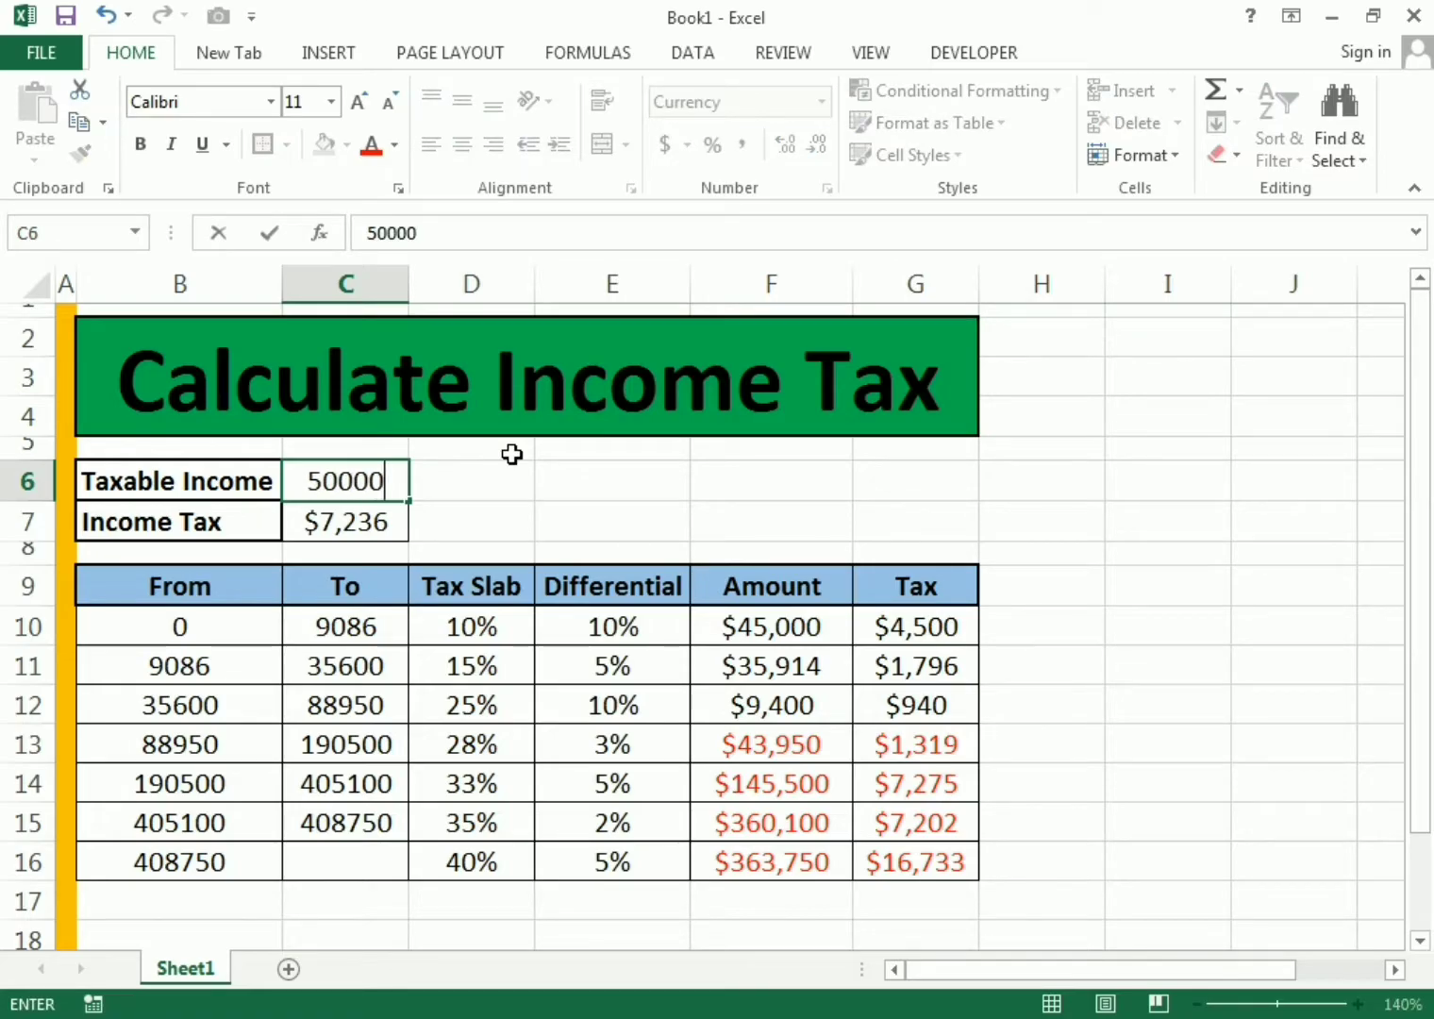
key(Return)
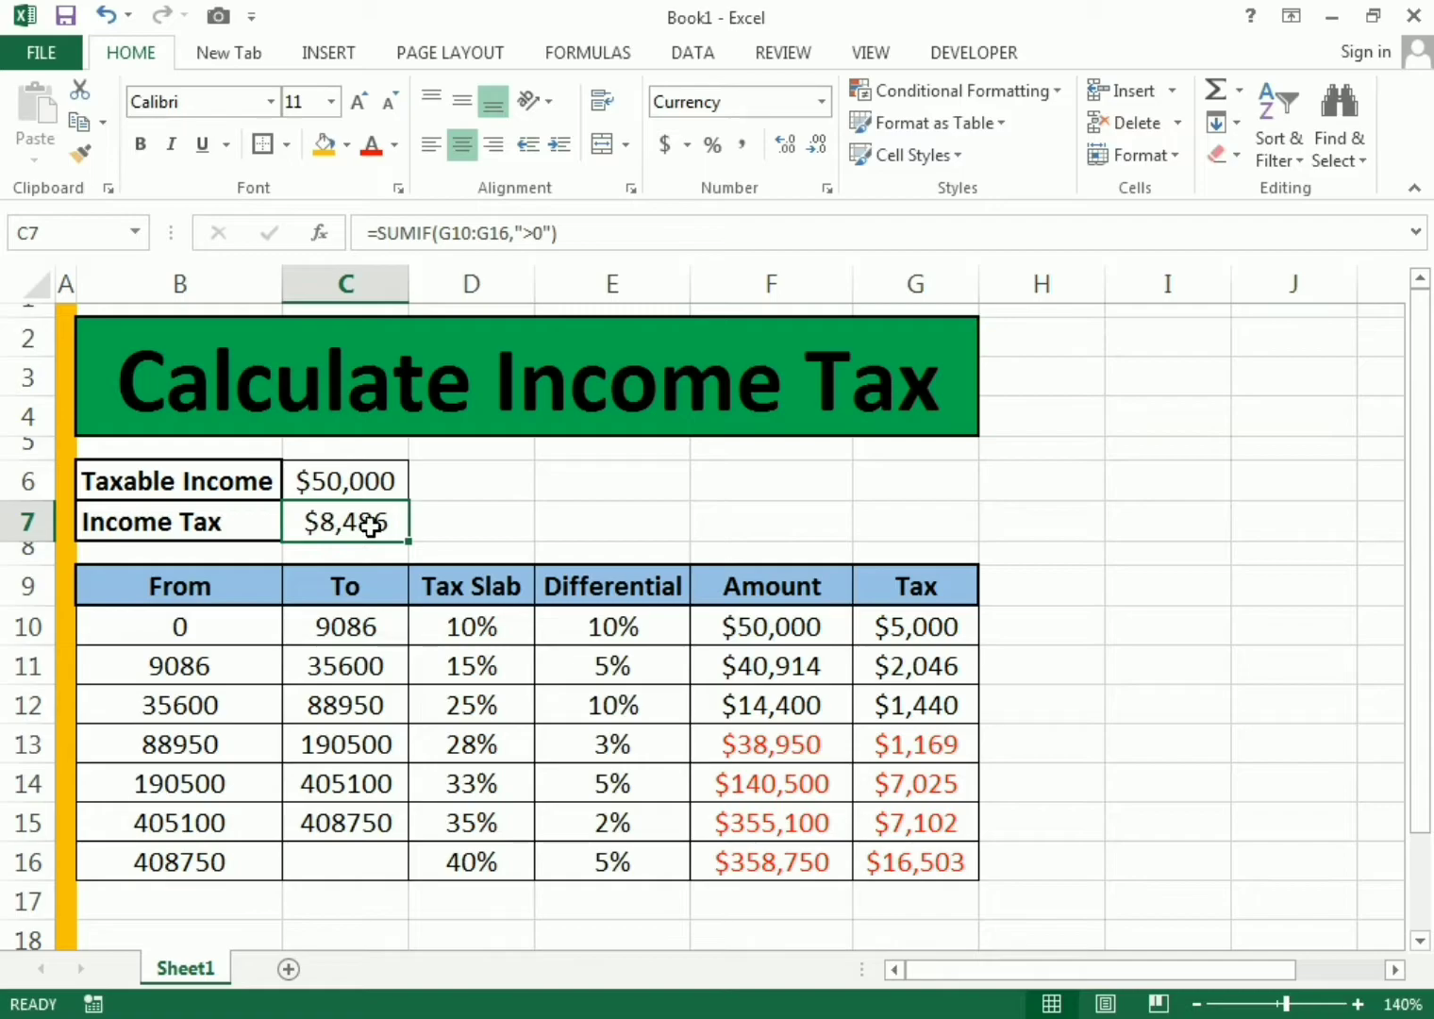
drag(964, 625, 946, 844)
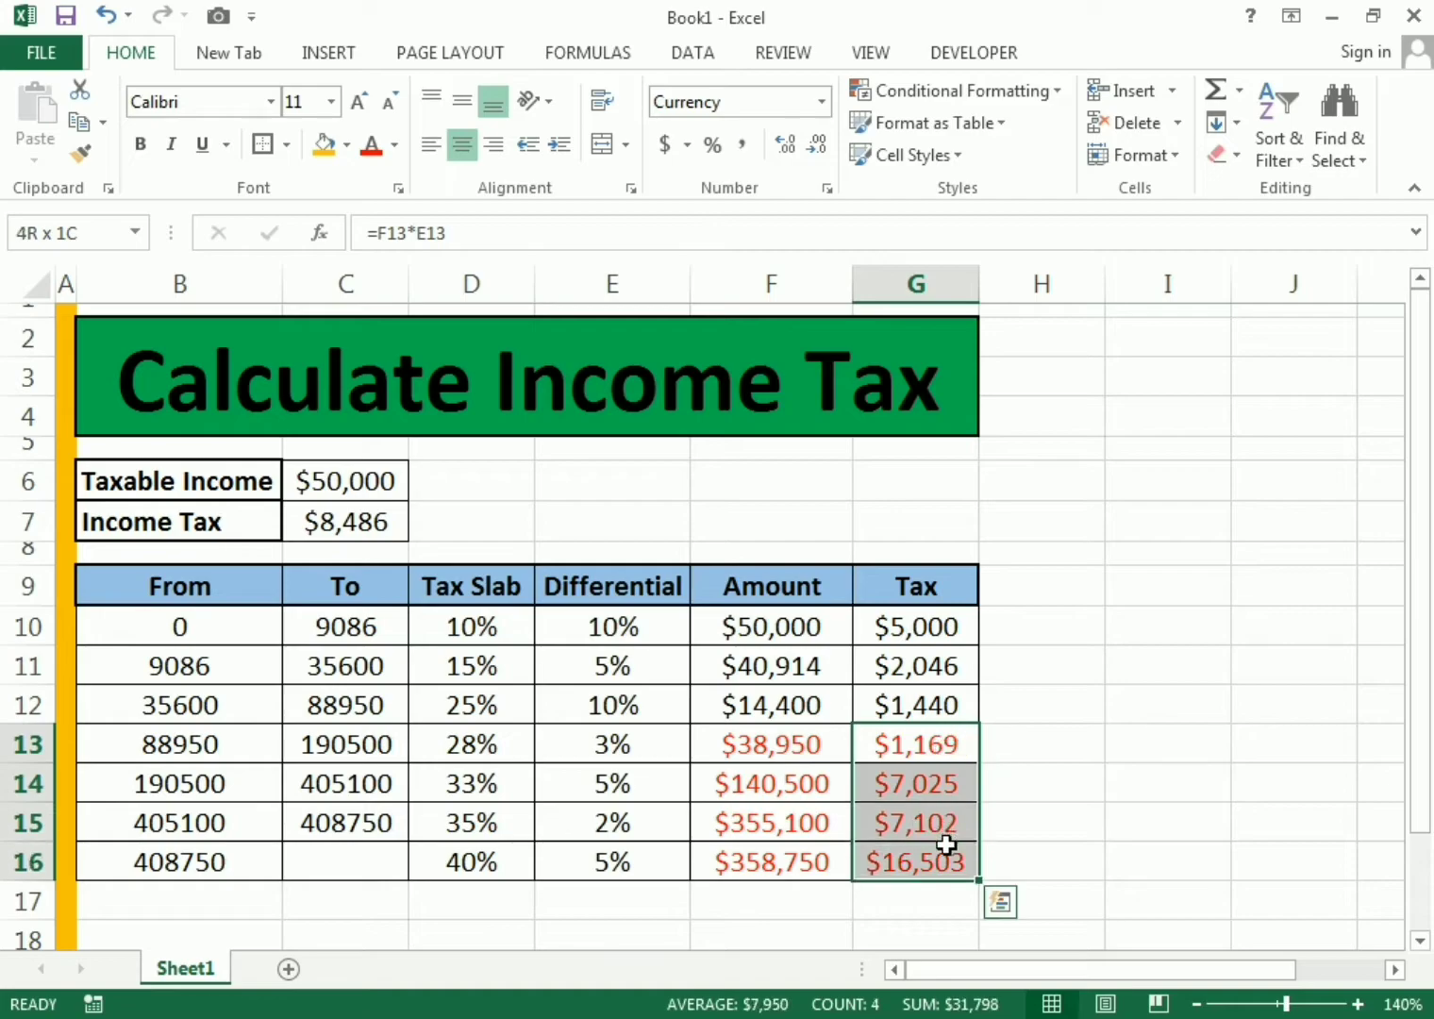
click(1054, 805)
- Change the taxable income to 80000, then 100000, for $21,317 income tax
click(345, 469)
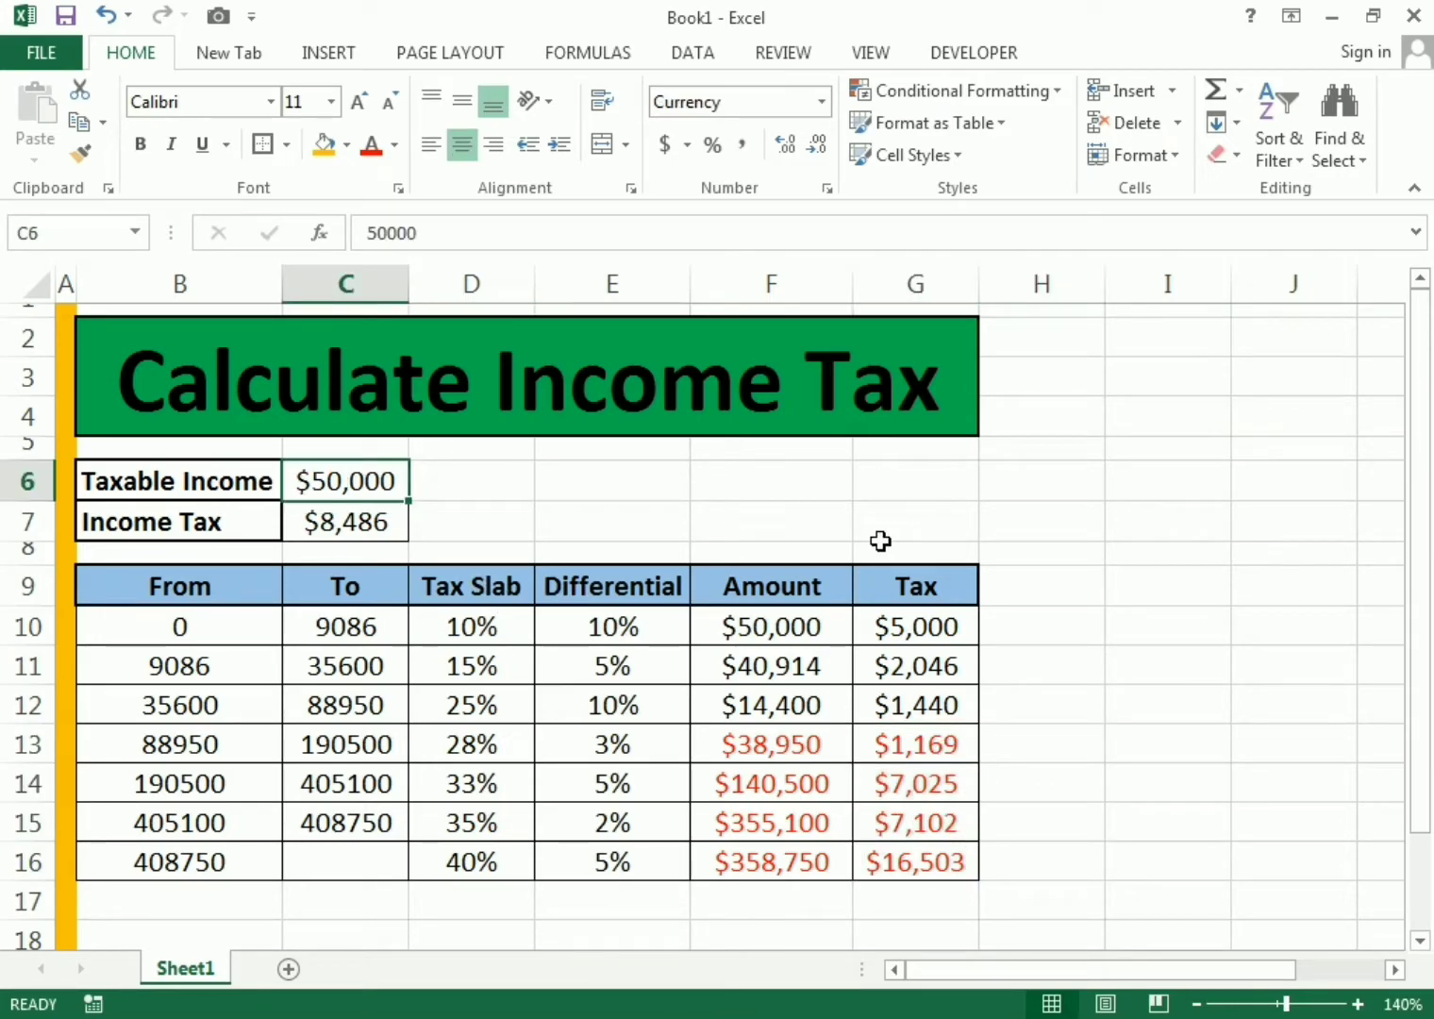
text(80000)
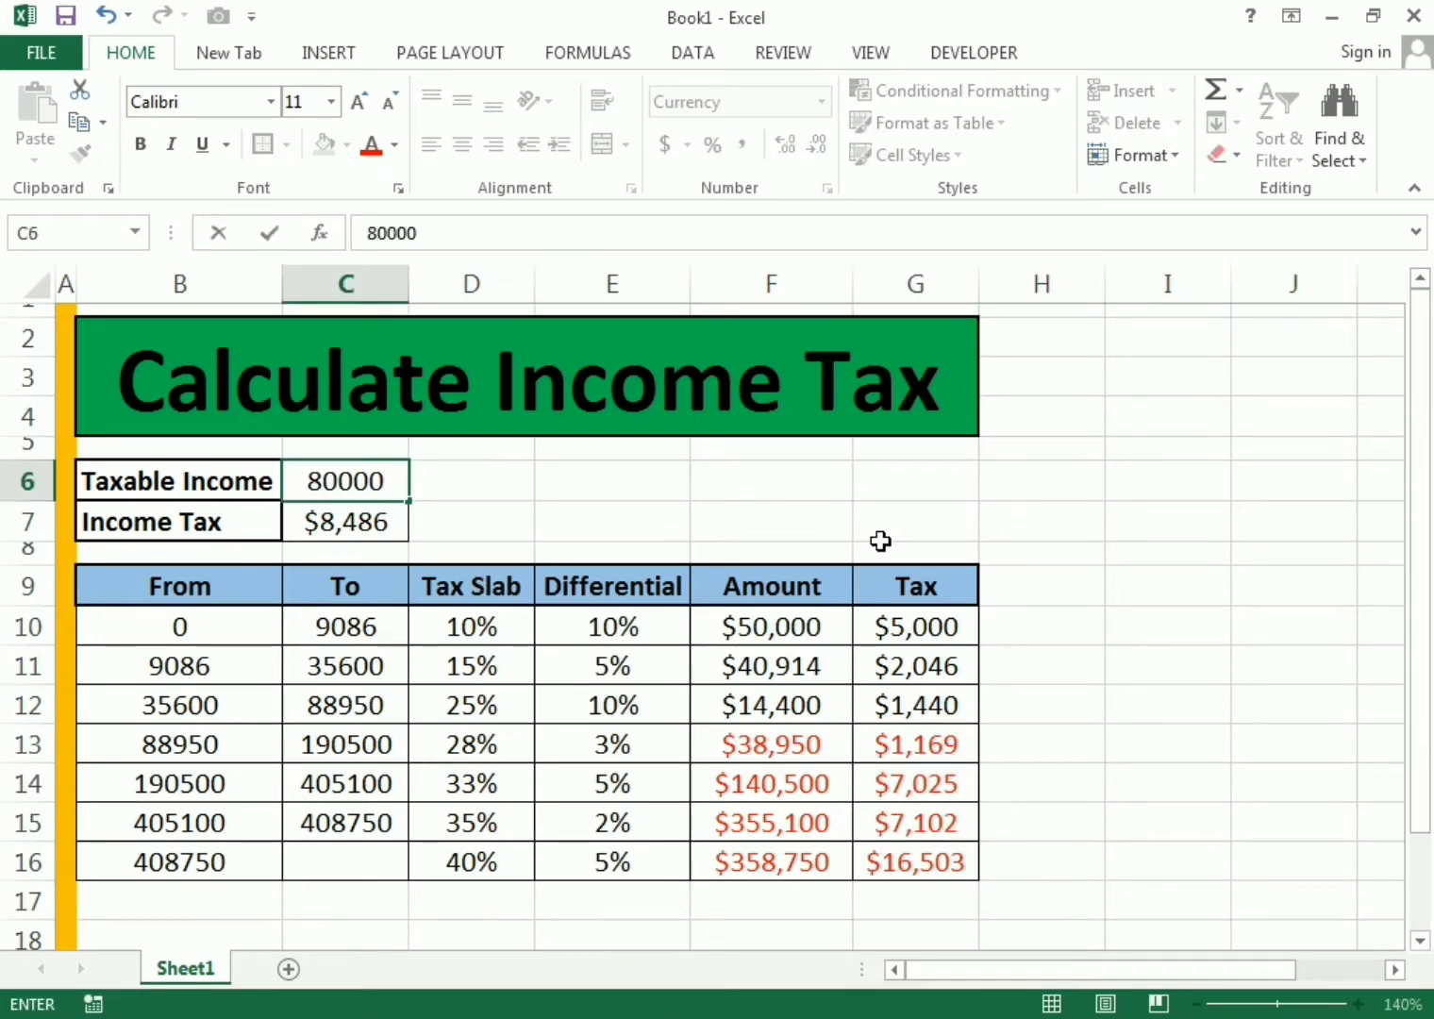
key(Return)
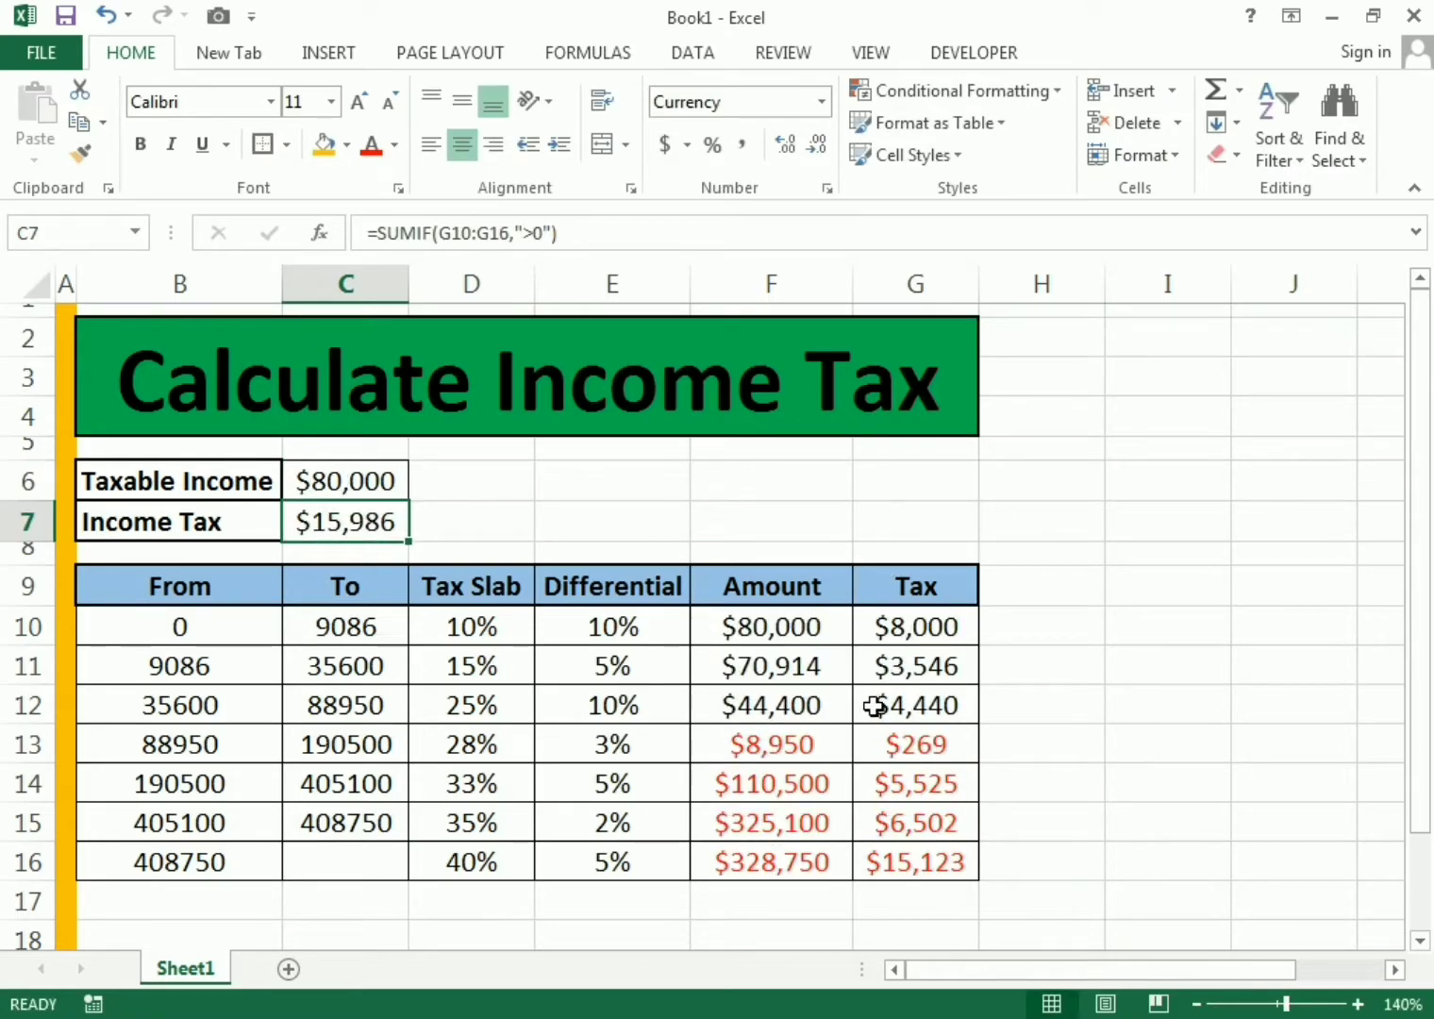
click(337, 482)
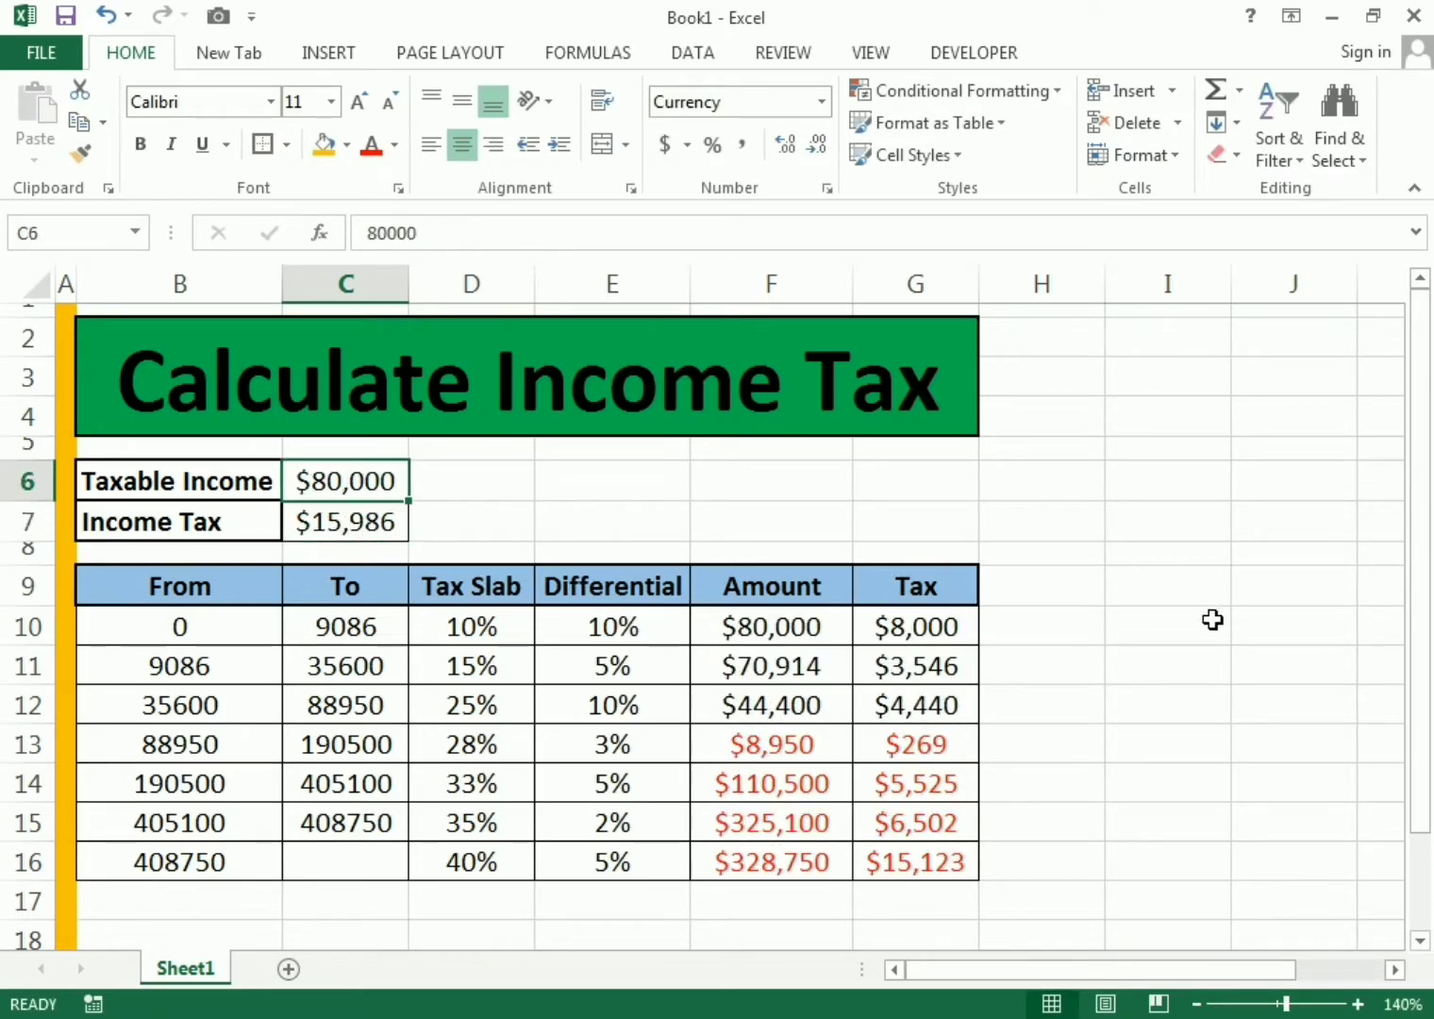
text(100000)
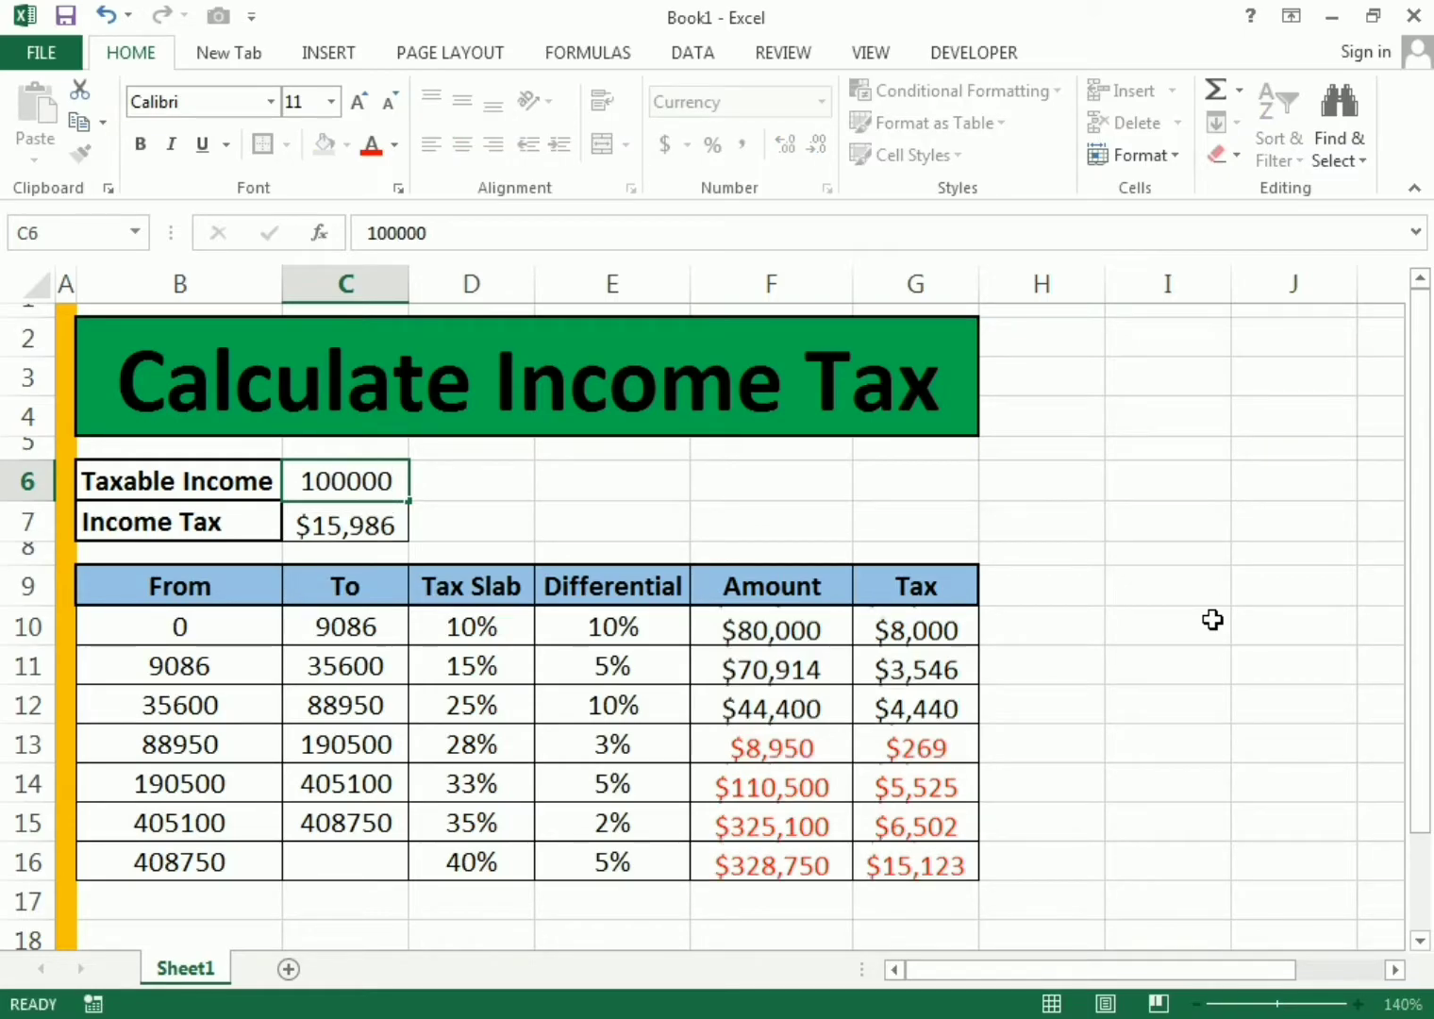
key(Return)
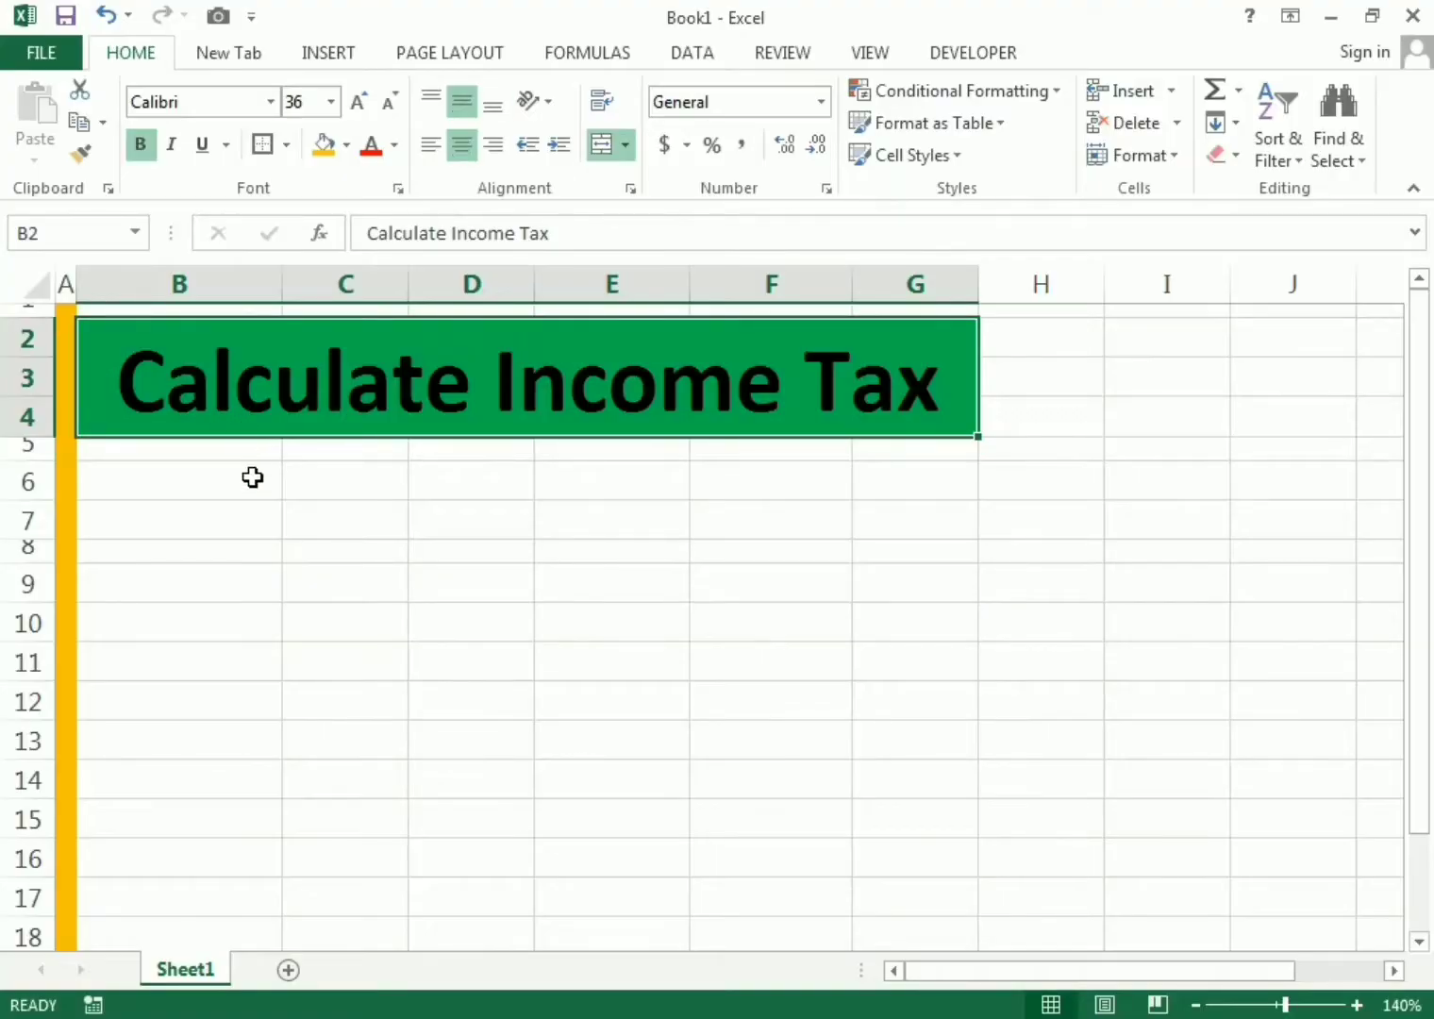
- Type 'Taxable Income' in B6 and 'Income Tax' in B7 below it
click(250, 481)
text(T)
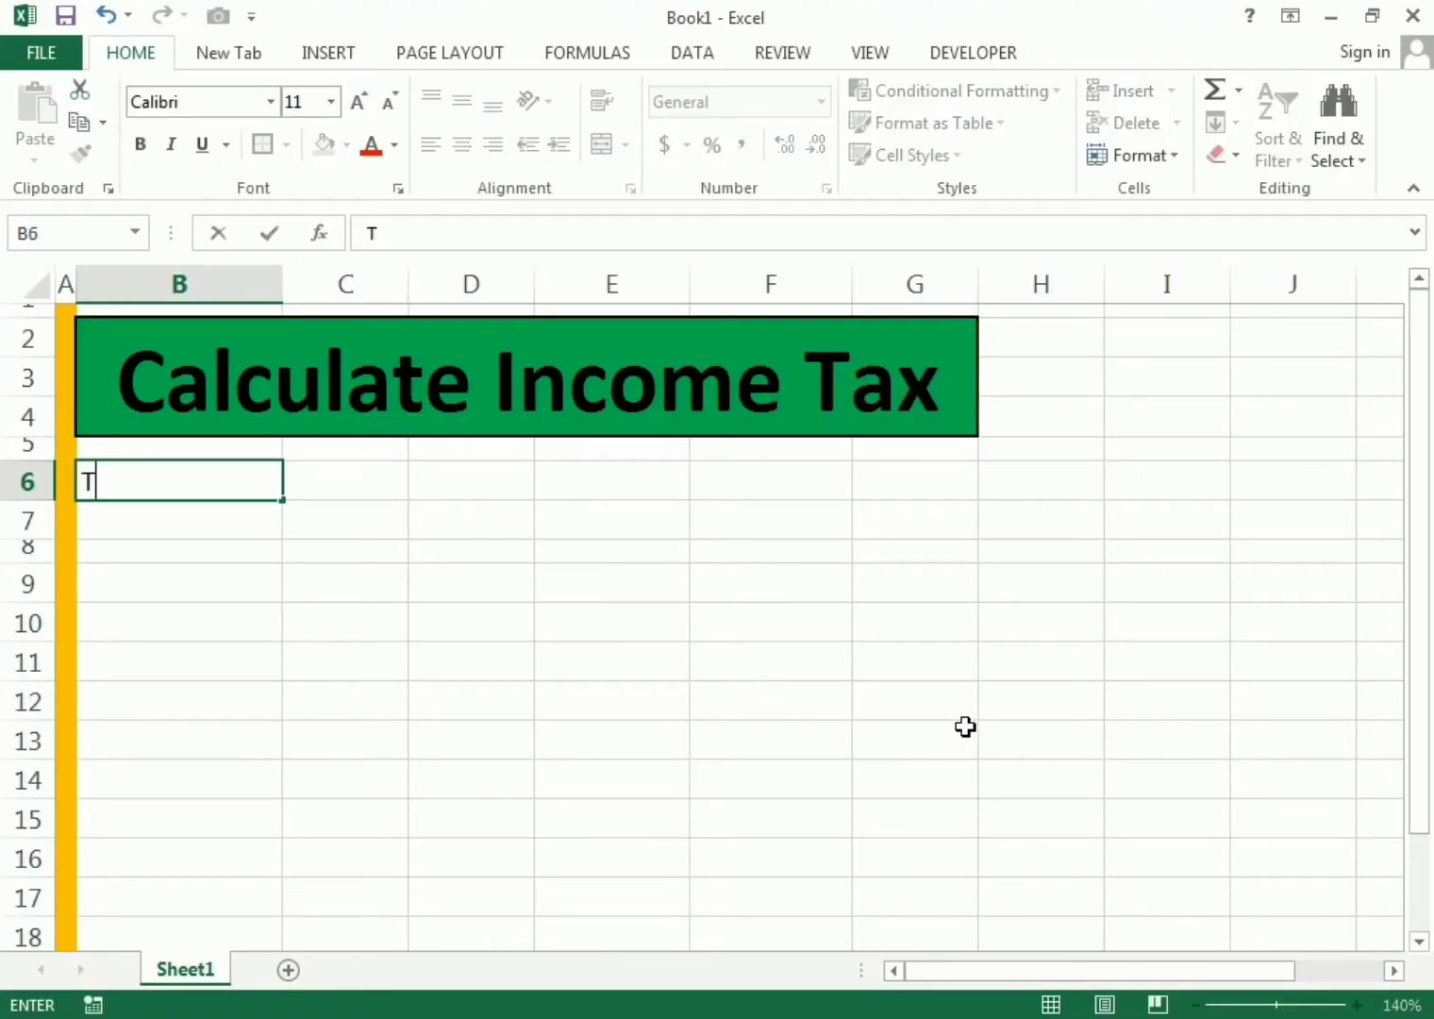
text(axable Income)
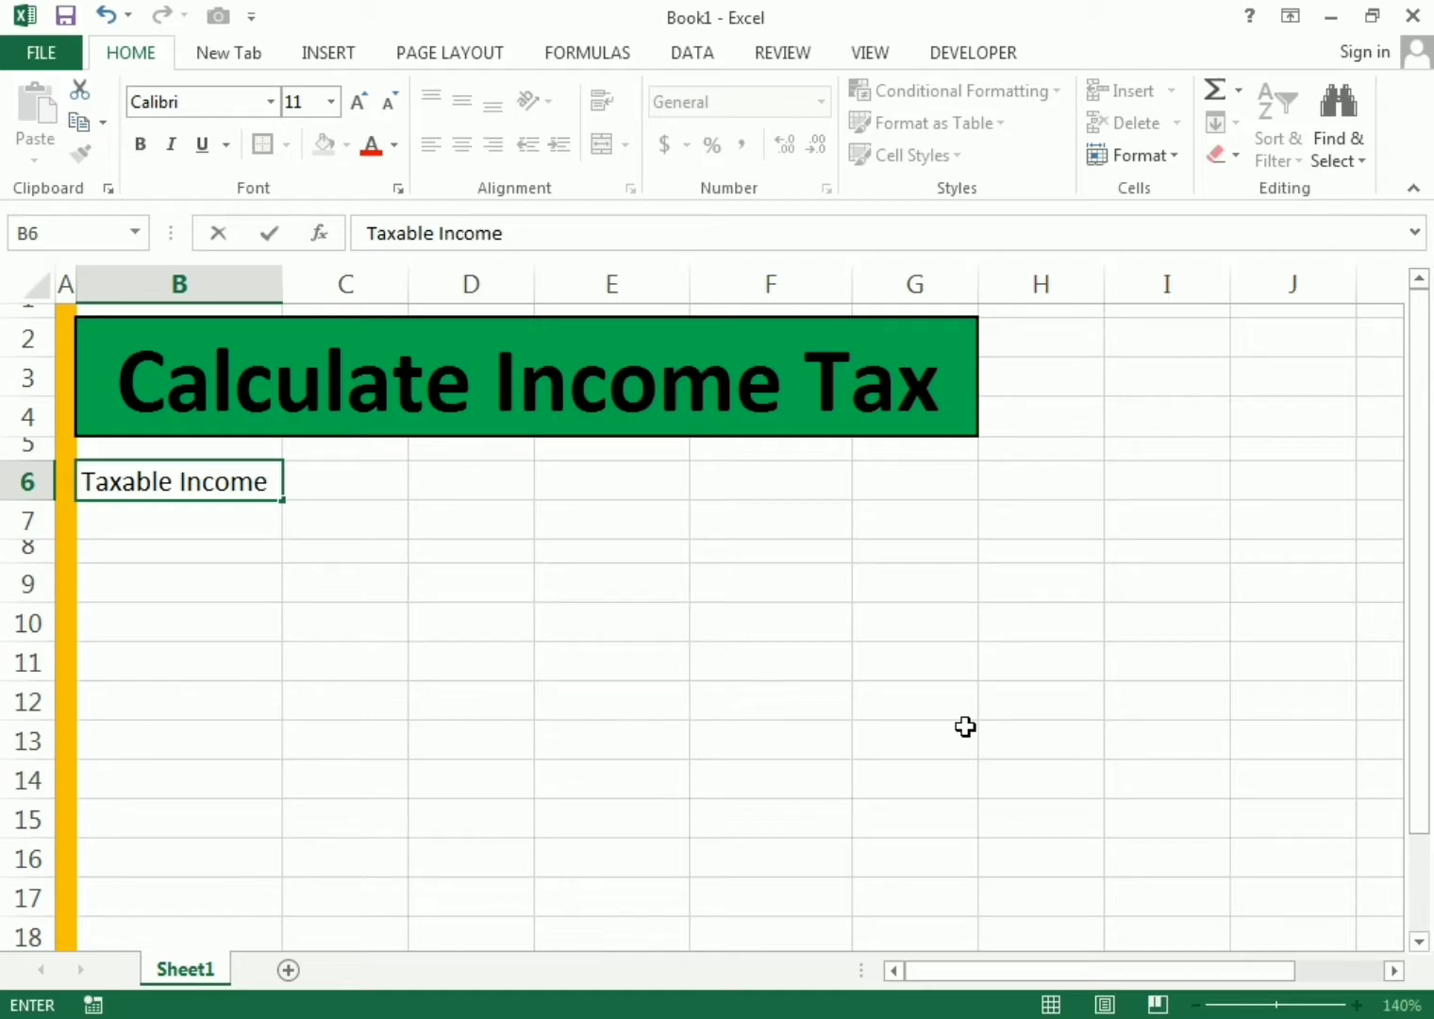
key(Return)
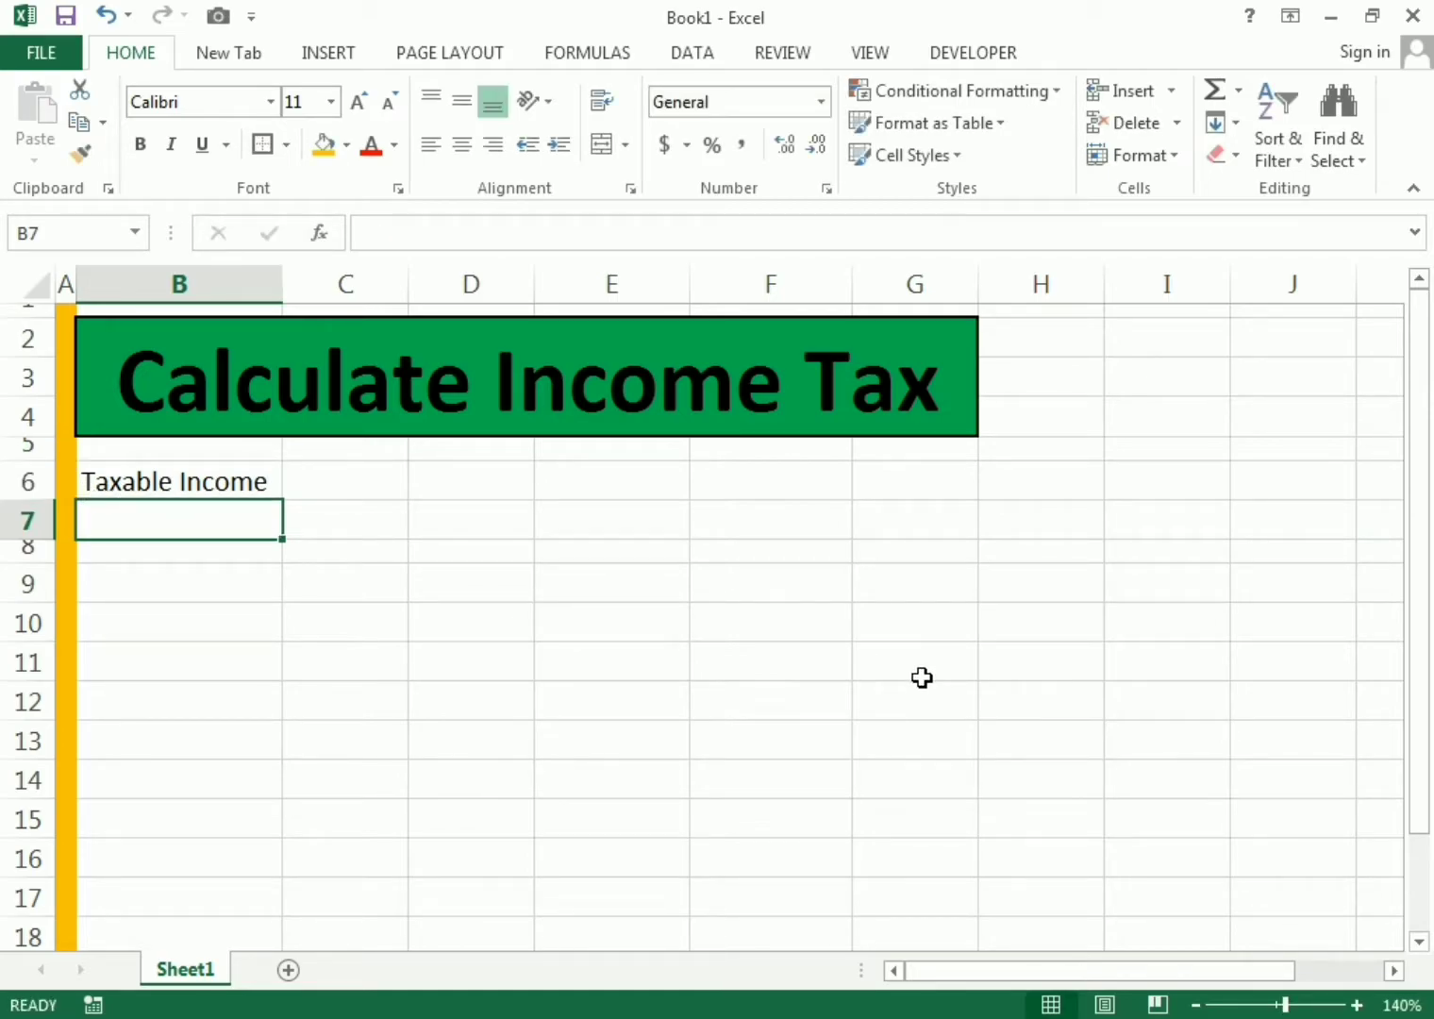
text(Income )
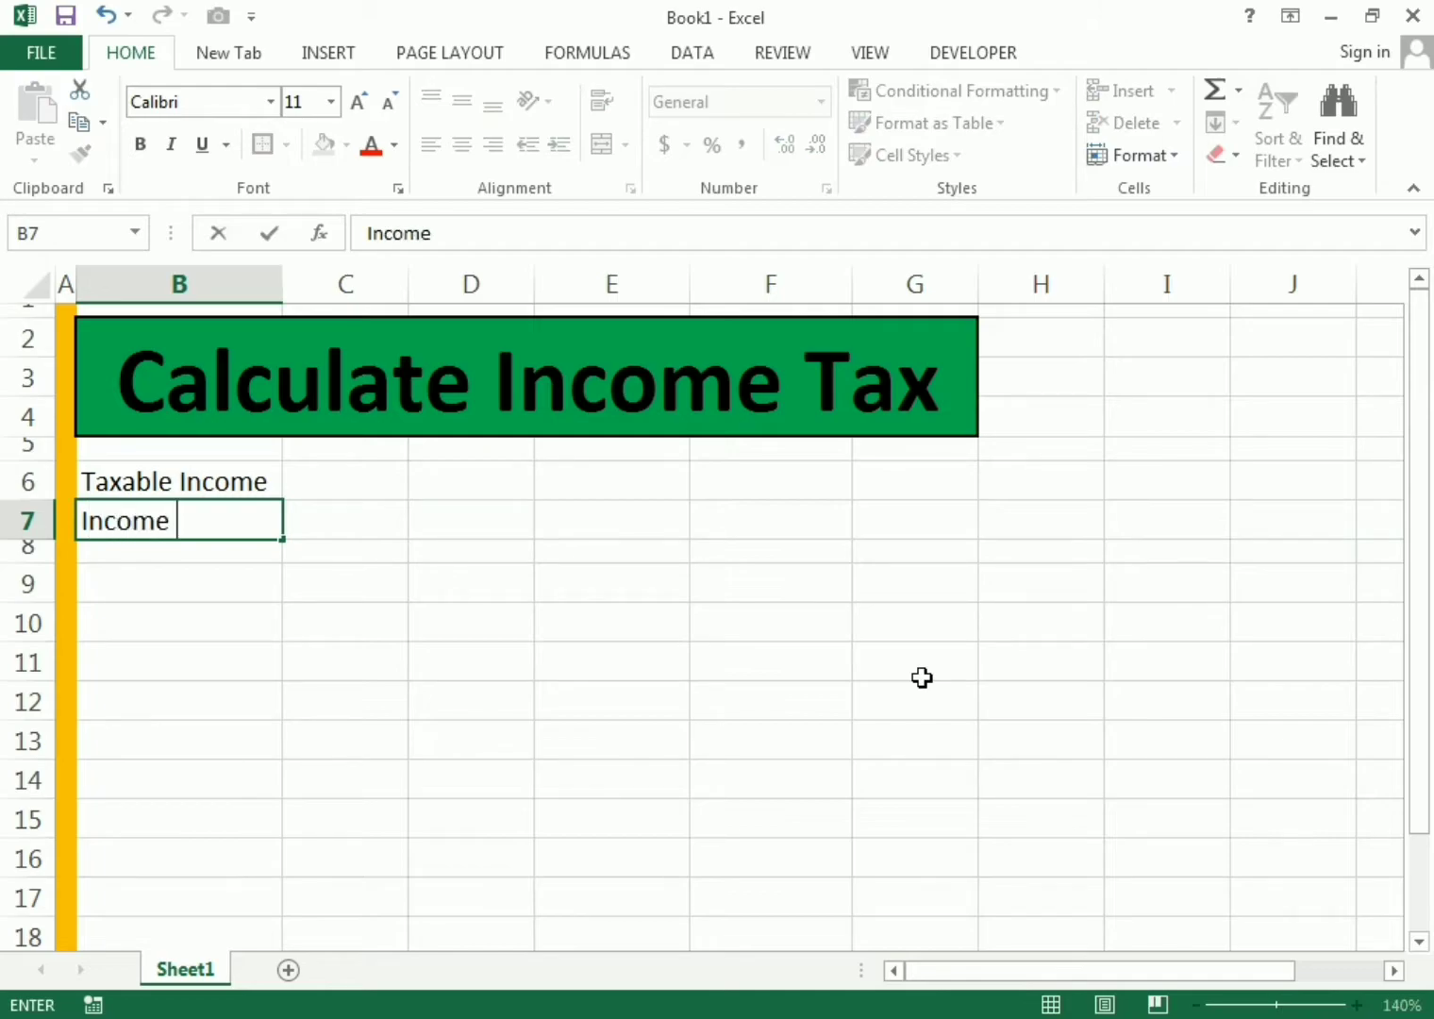
text(Tax)
key(Return)
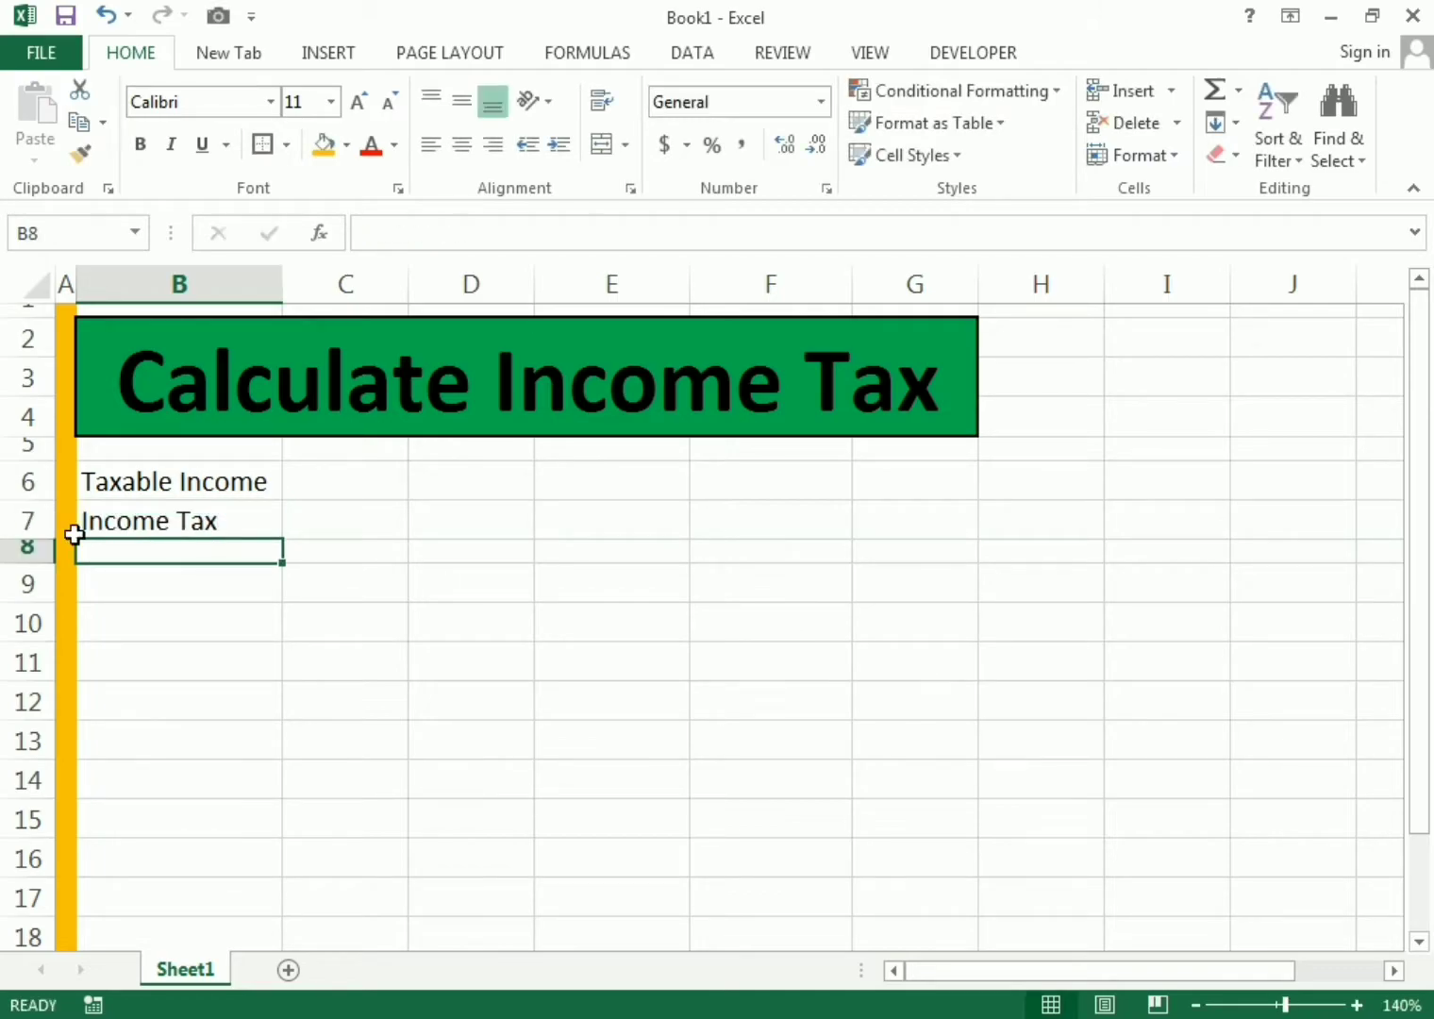
click(98, 473)
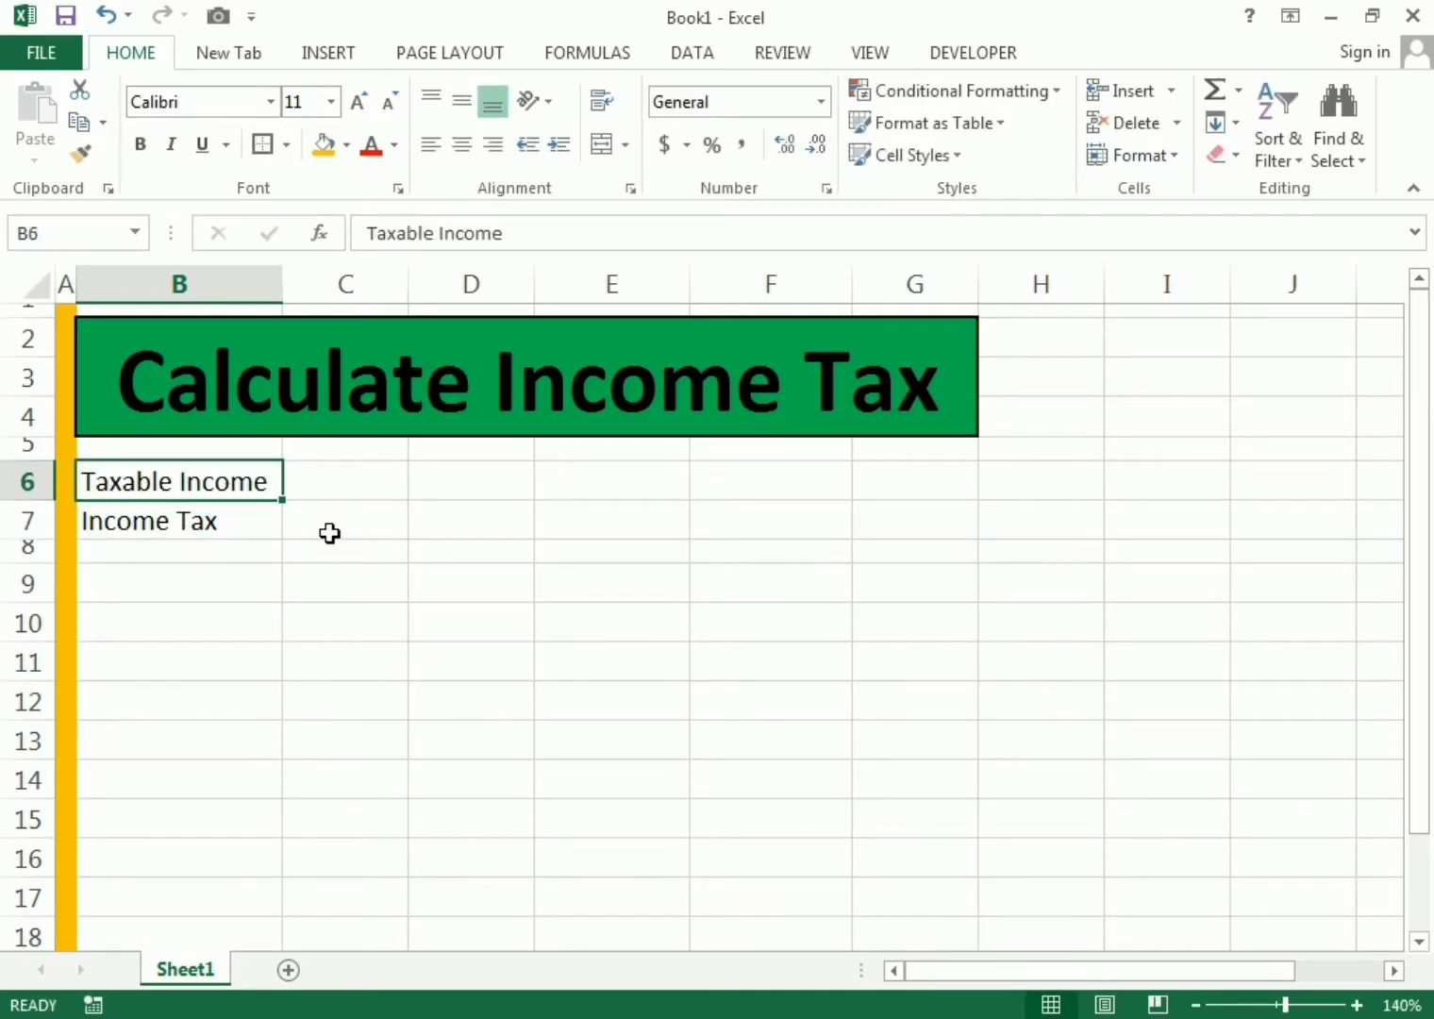
click(241, 580)
- Enter the headers From, To and Tax Slab in B9:D9
text(From)
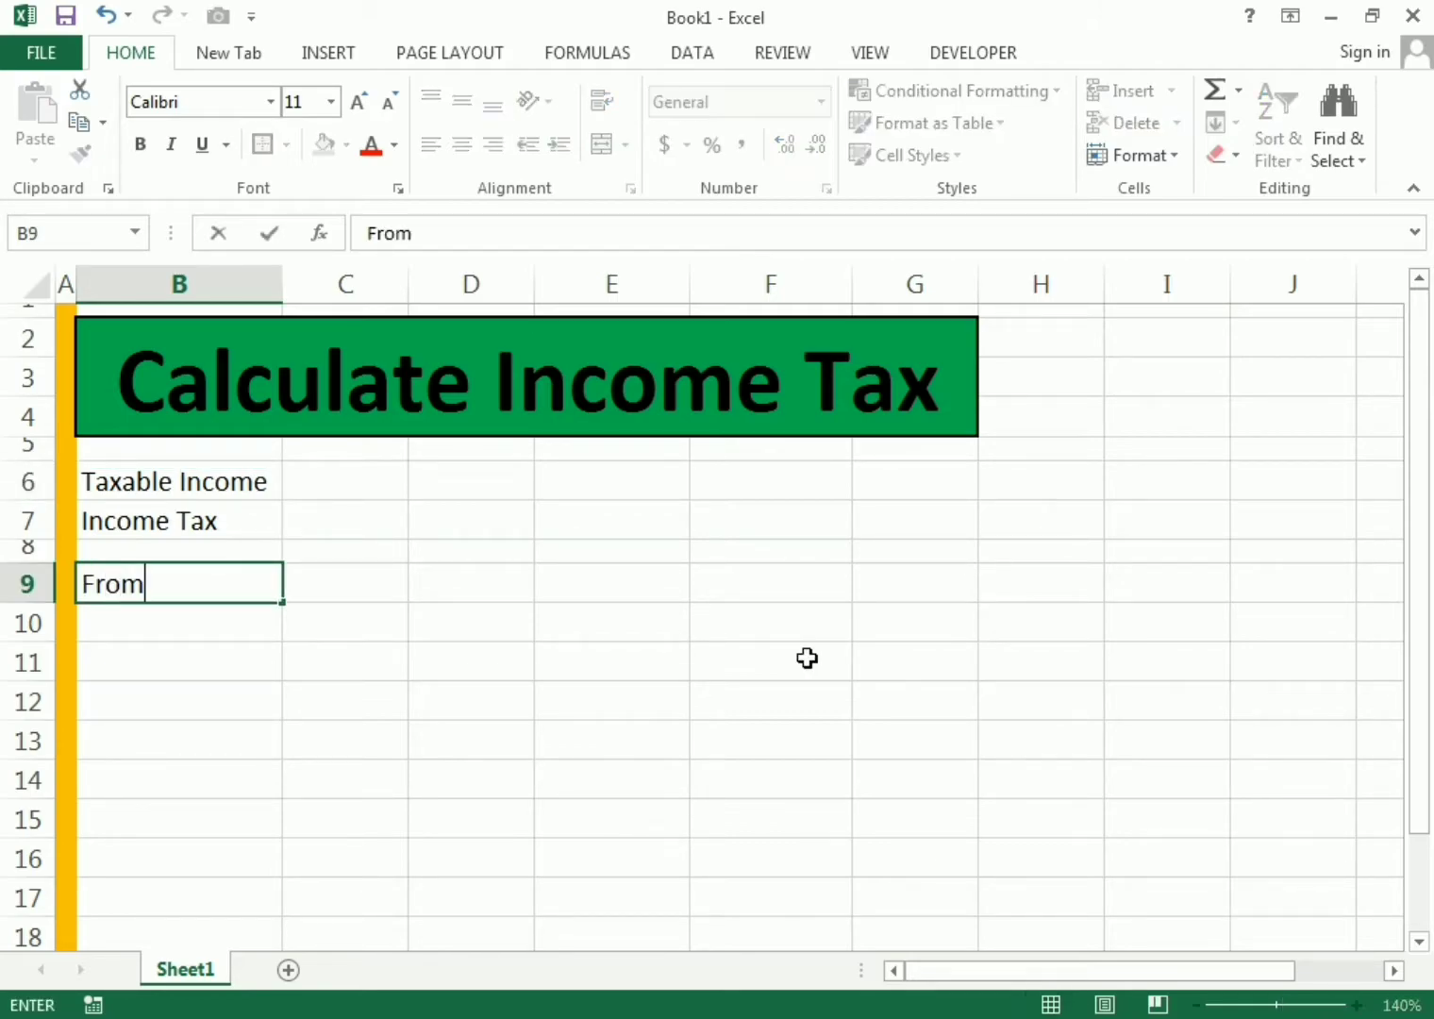
key(Return)
key(Up)
key(Right)
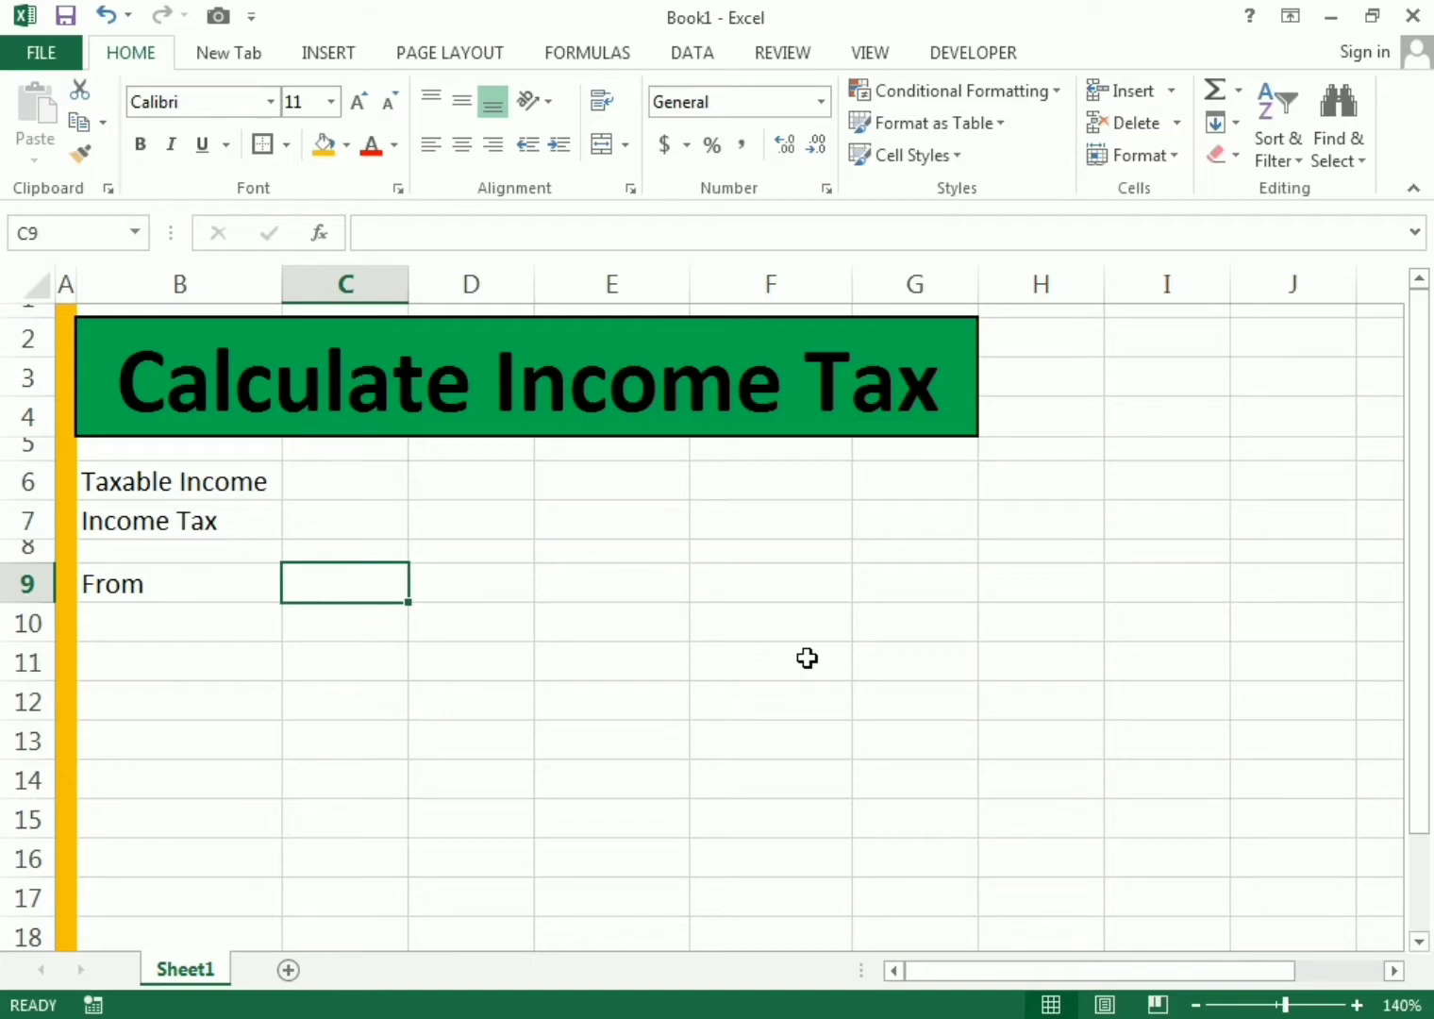
text(To)
key(Return)
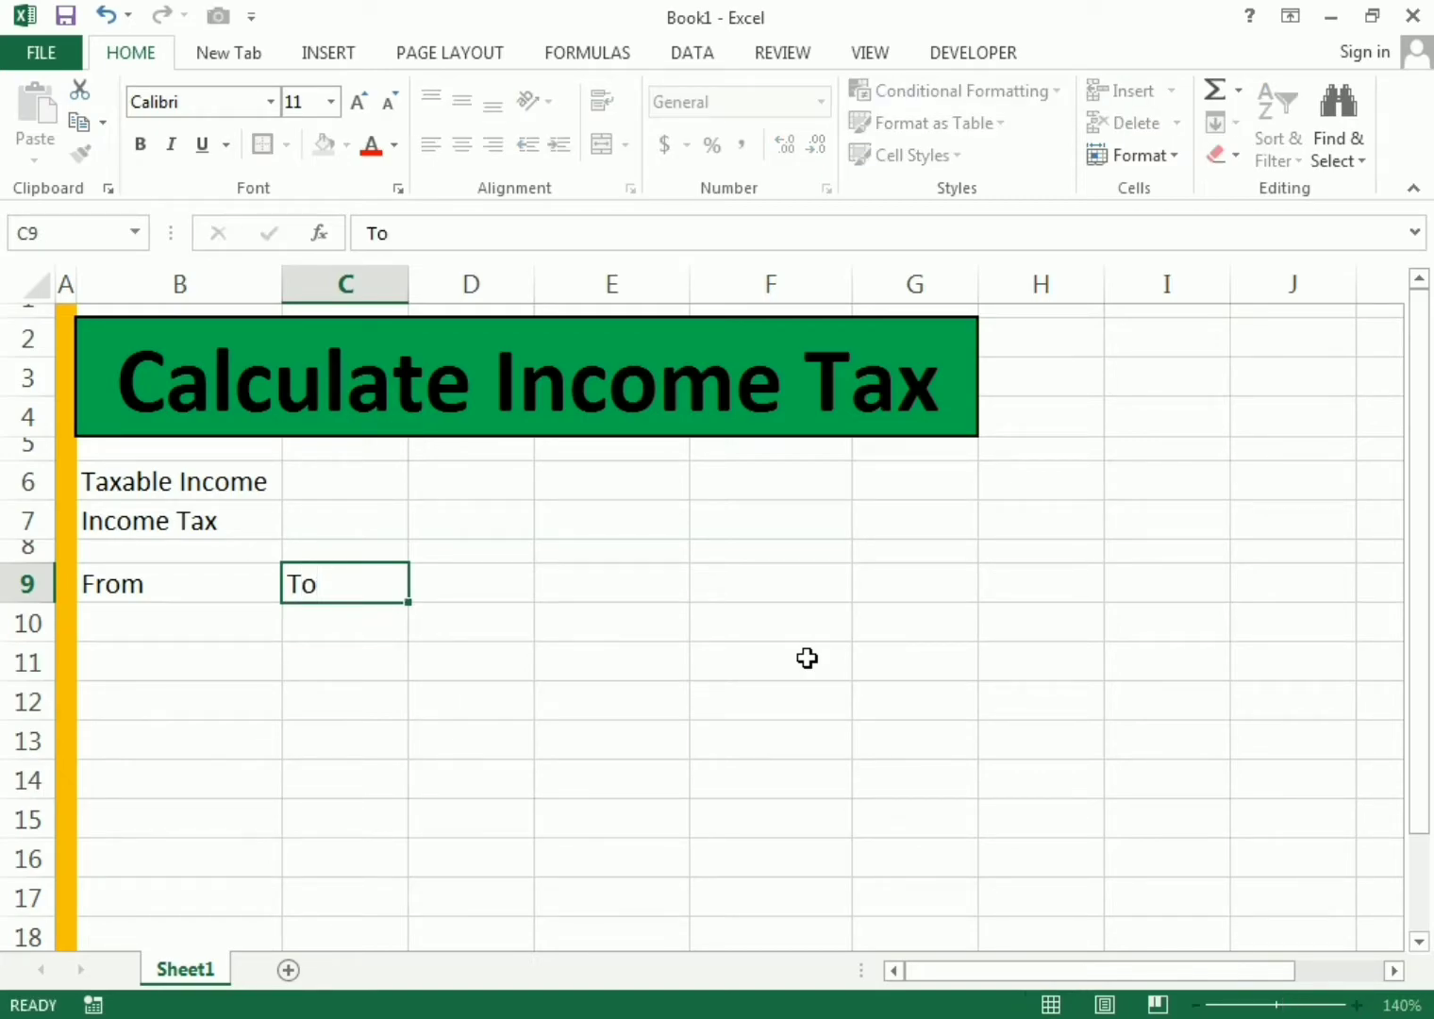
key(Up)
key(Right)
text(Ta)
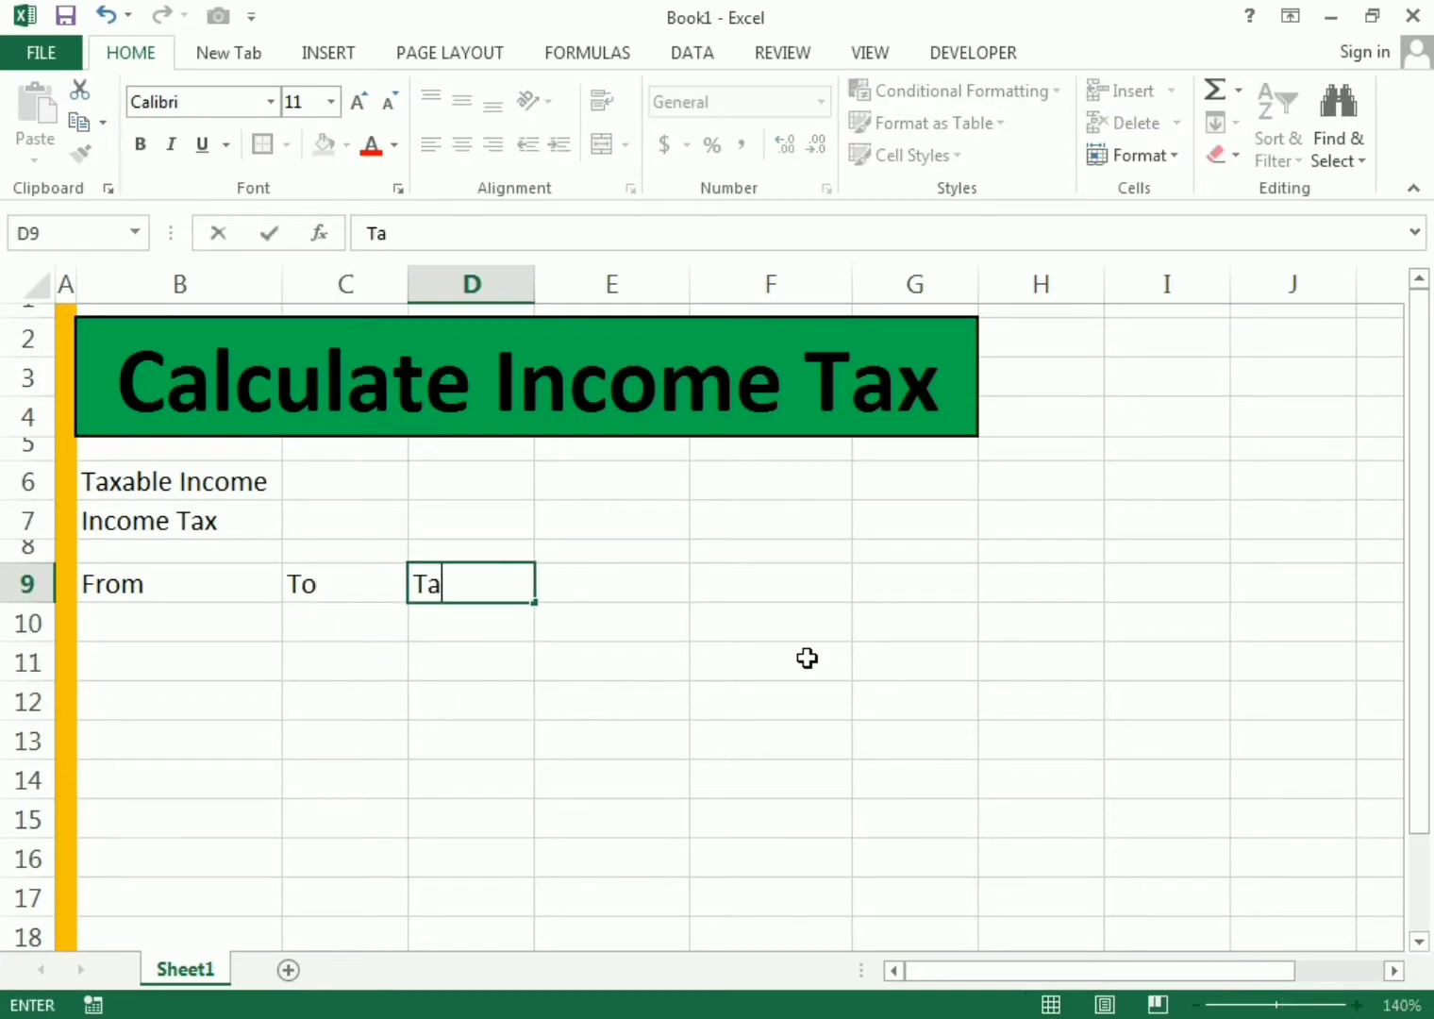
text(x Slab)
key(Return)
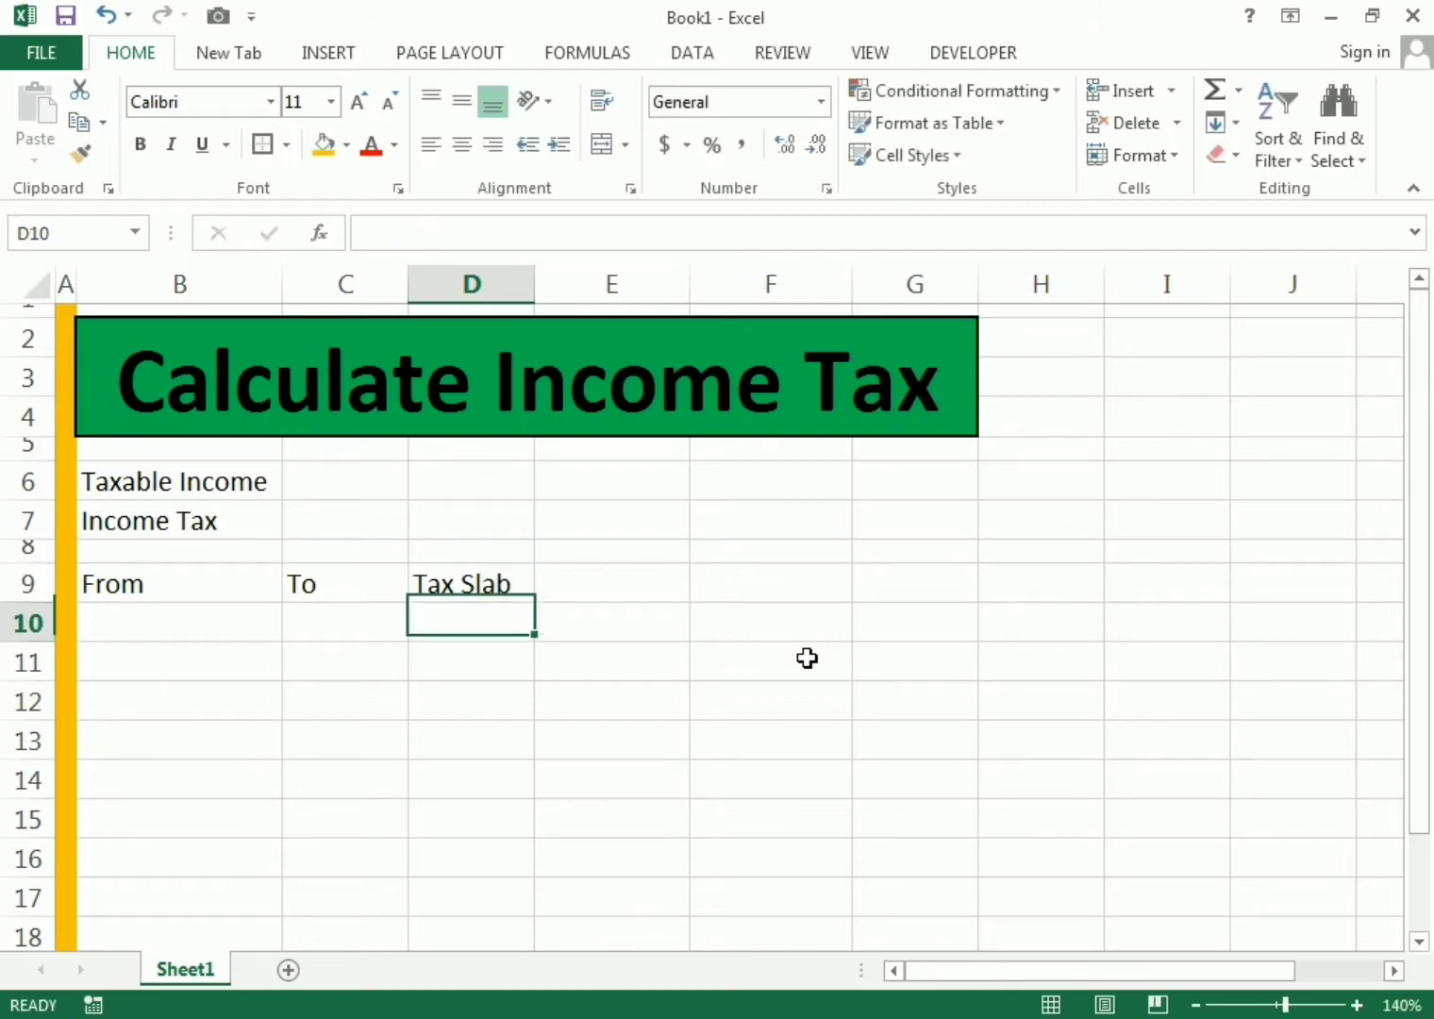
text(1)
key(Escape)
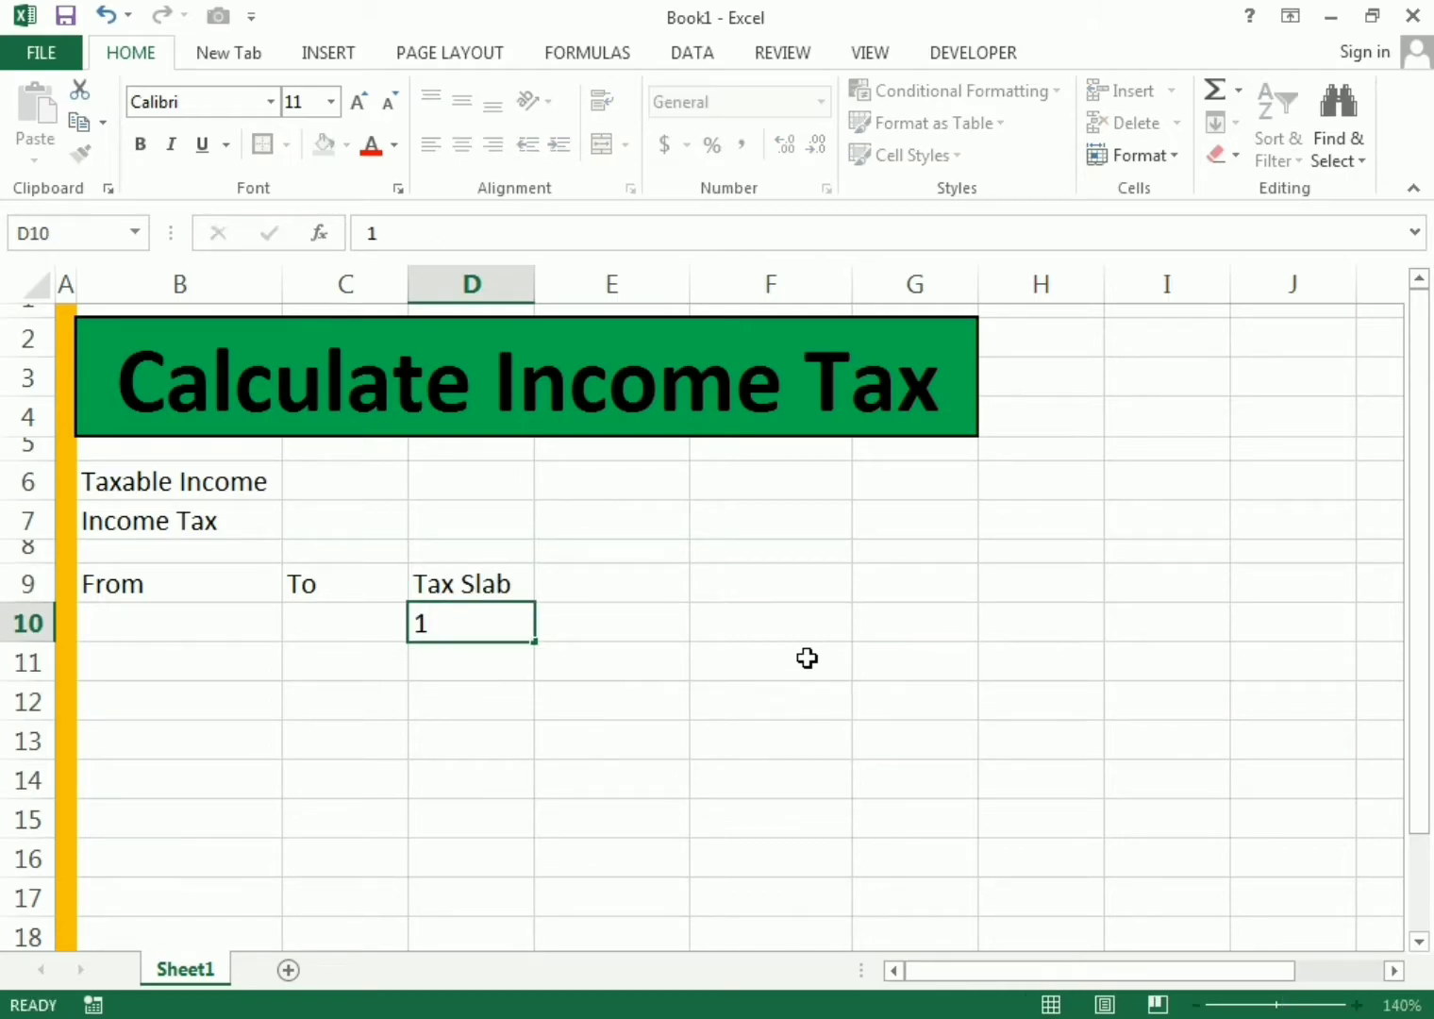
key(Up)
key(Right)
- Enter the headers Differential, Amount and Tax in E9:G9
text(Diife)
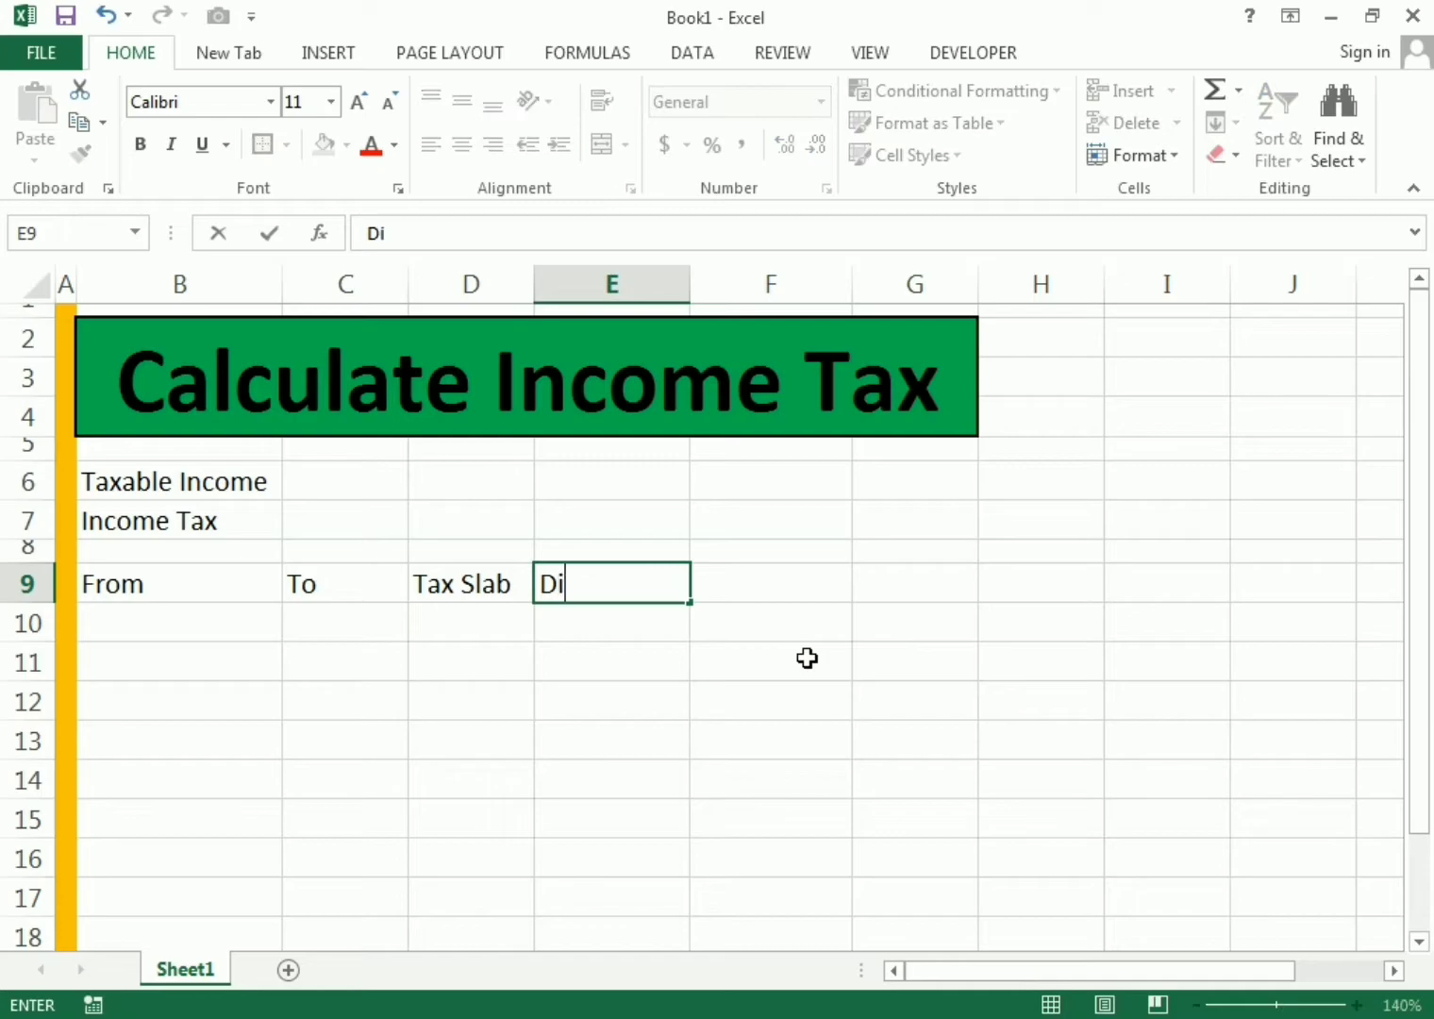
key(BackSpace)
key(BackSpace)
key(BackSpace)
text(fferentia)
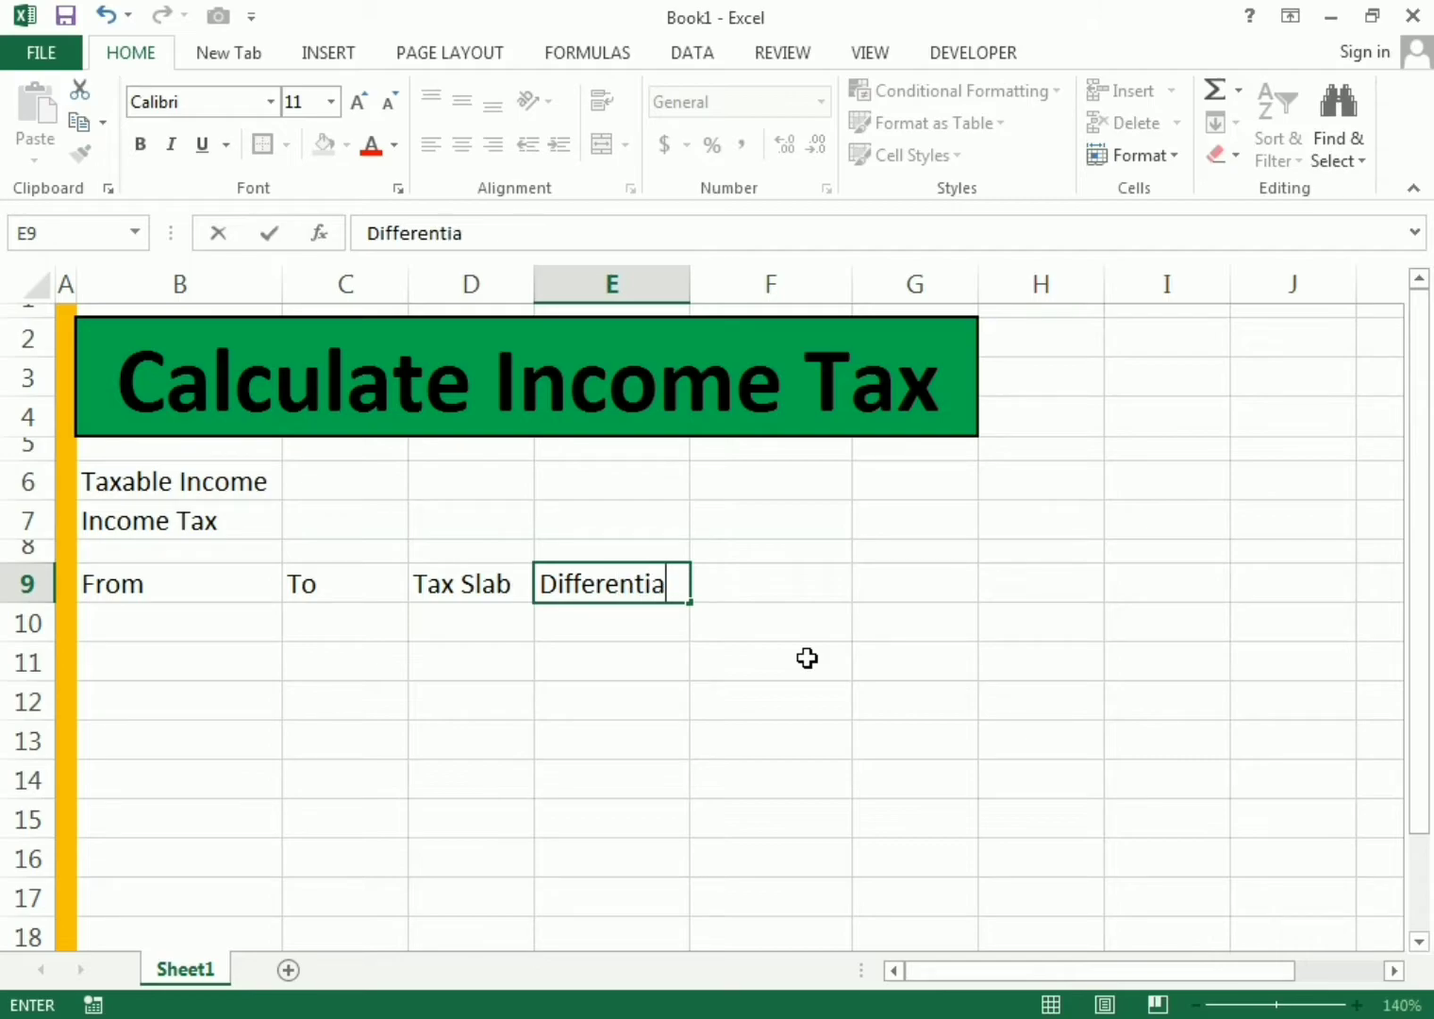
text(l)
key(Return)
key(Up)
key(Right)
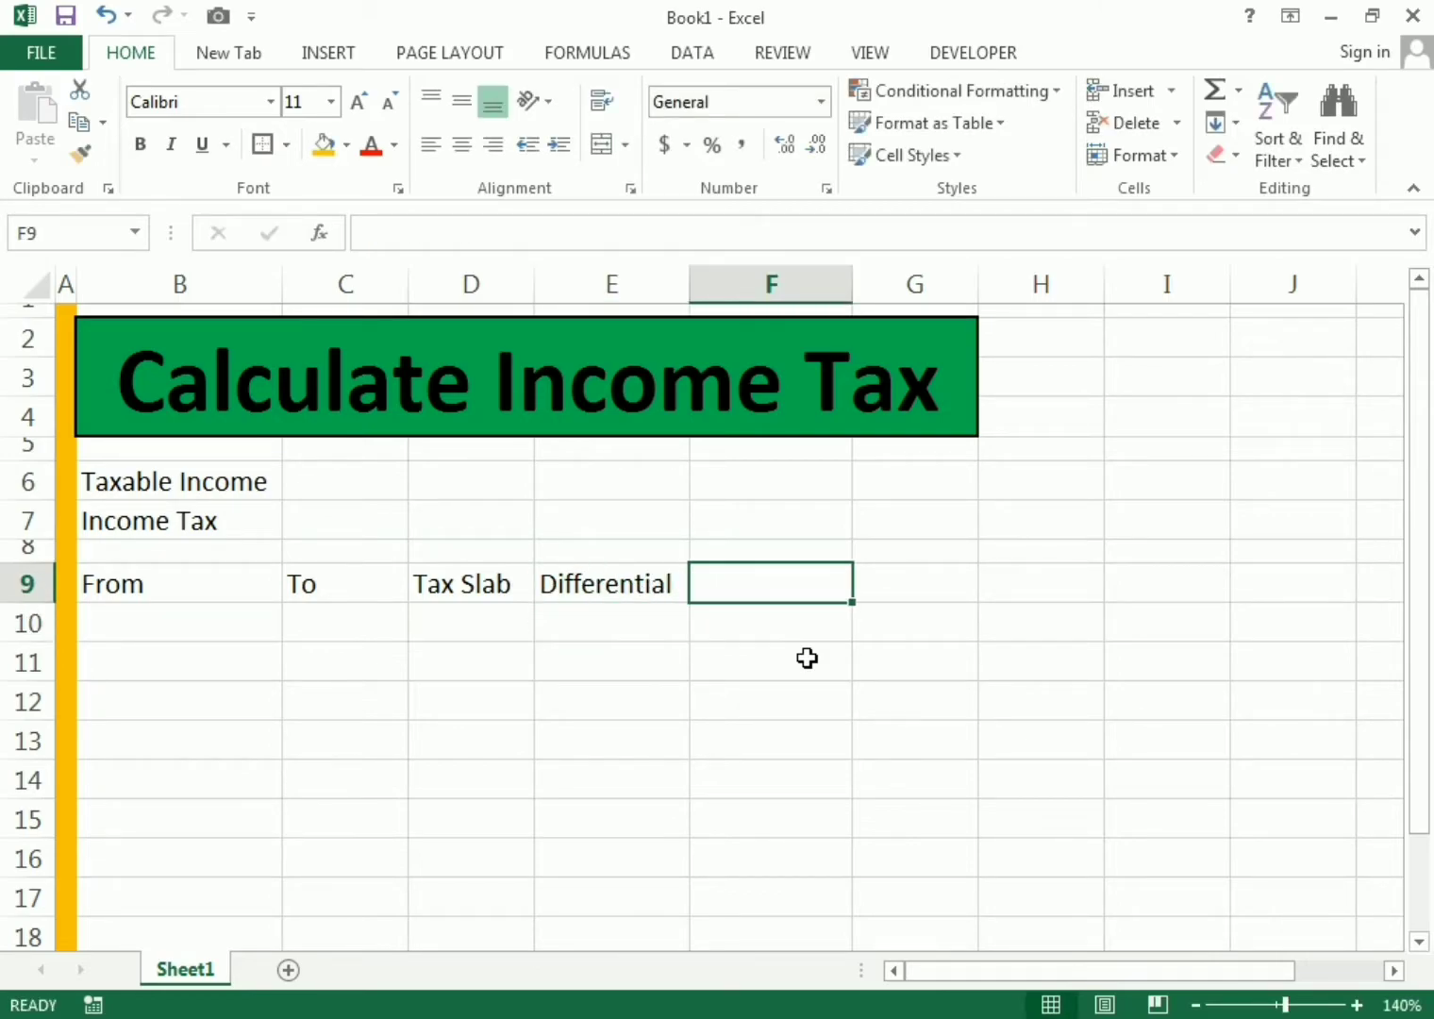
text(Amount)
key(Right)
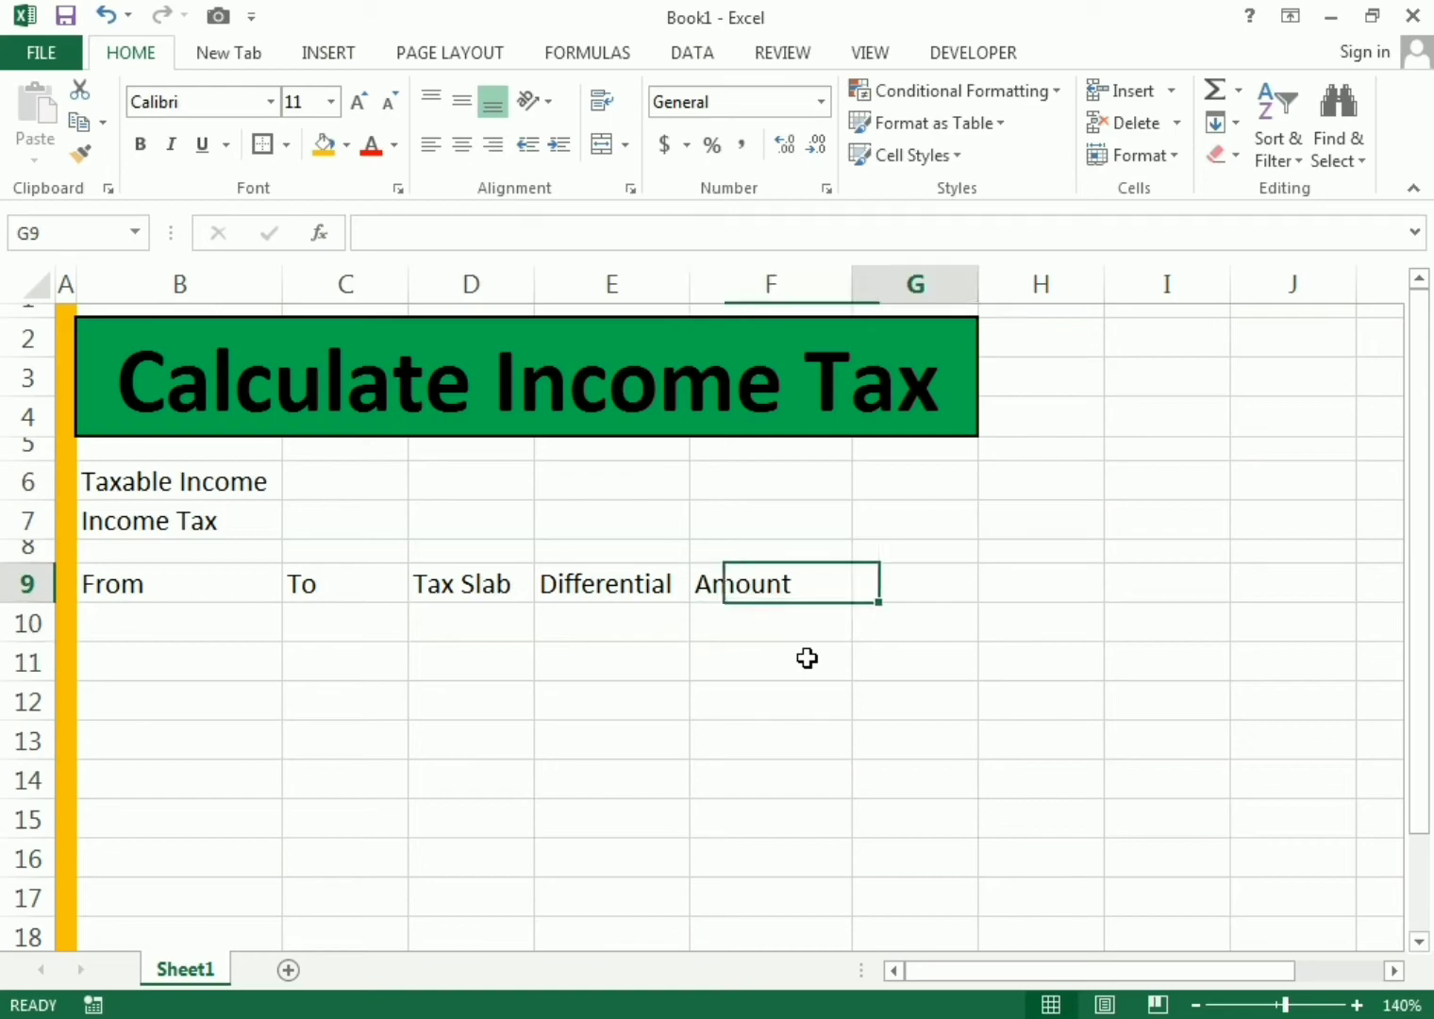
text(Tax)
key(Return)
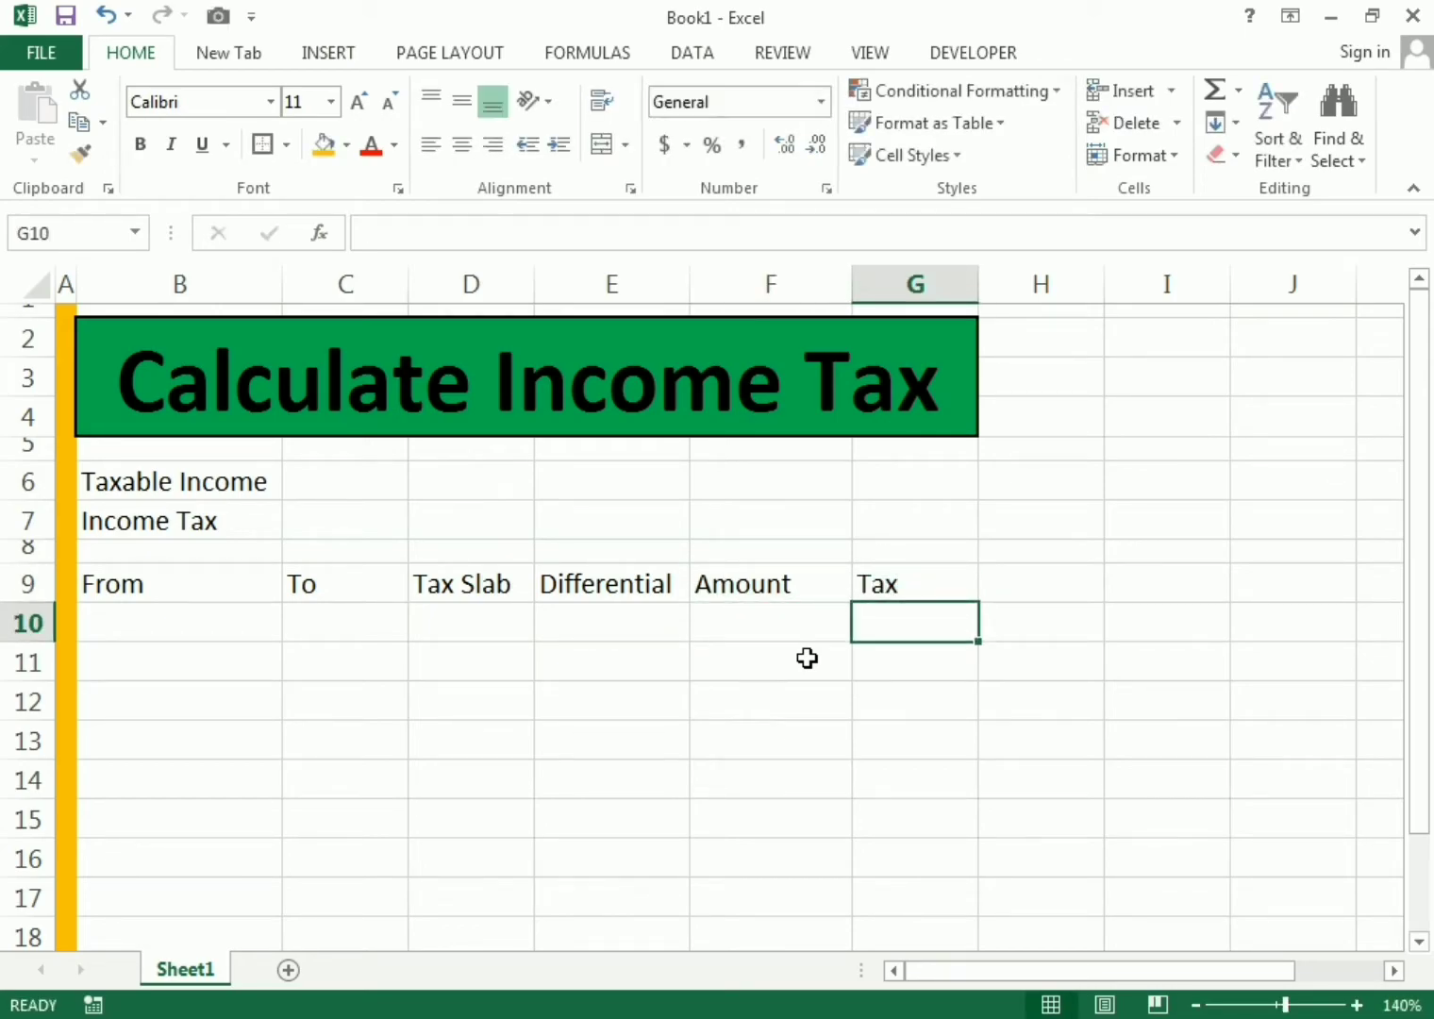
- Enter 0 as the first From value in B10 and 9086 in C10
click(252, 625)
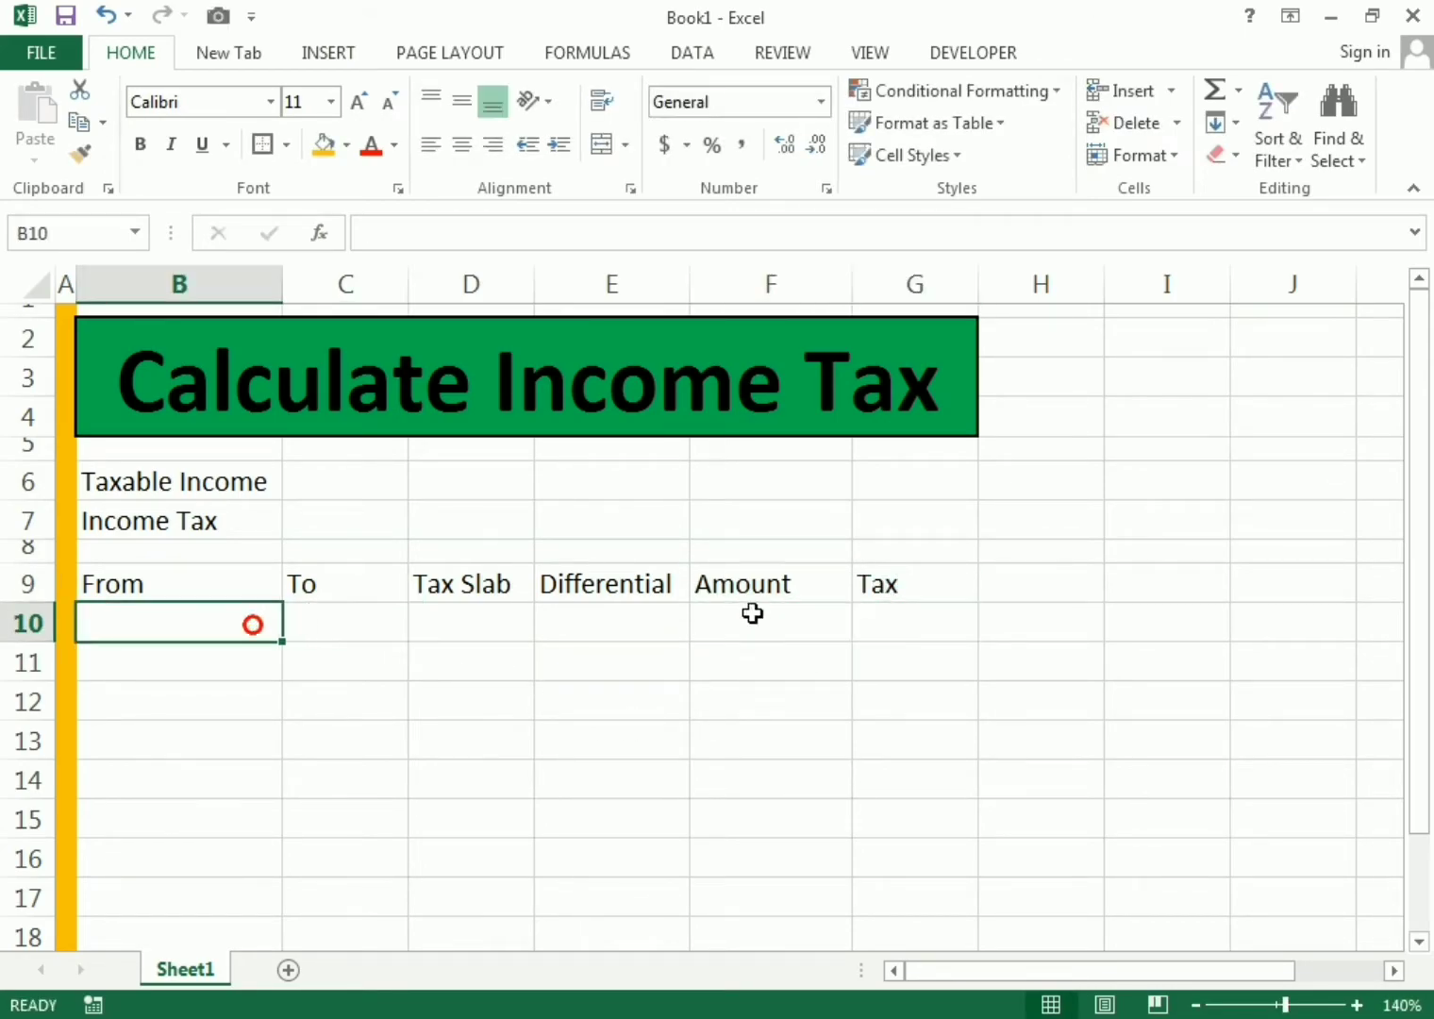
text(0)
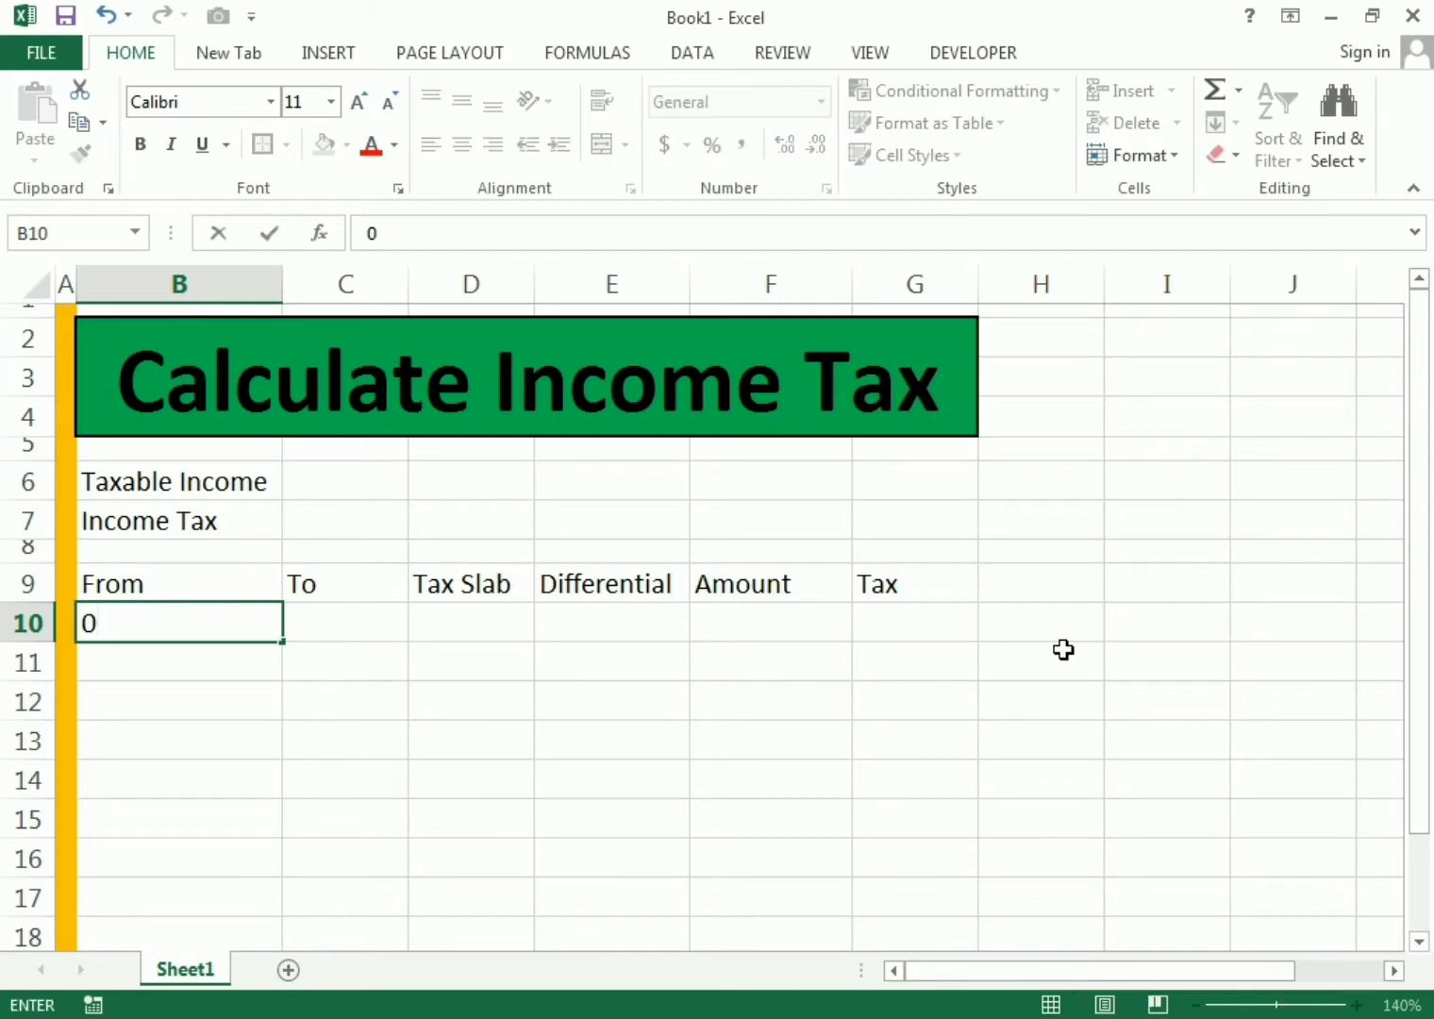
key(Up)
key(Down)
key(Right)
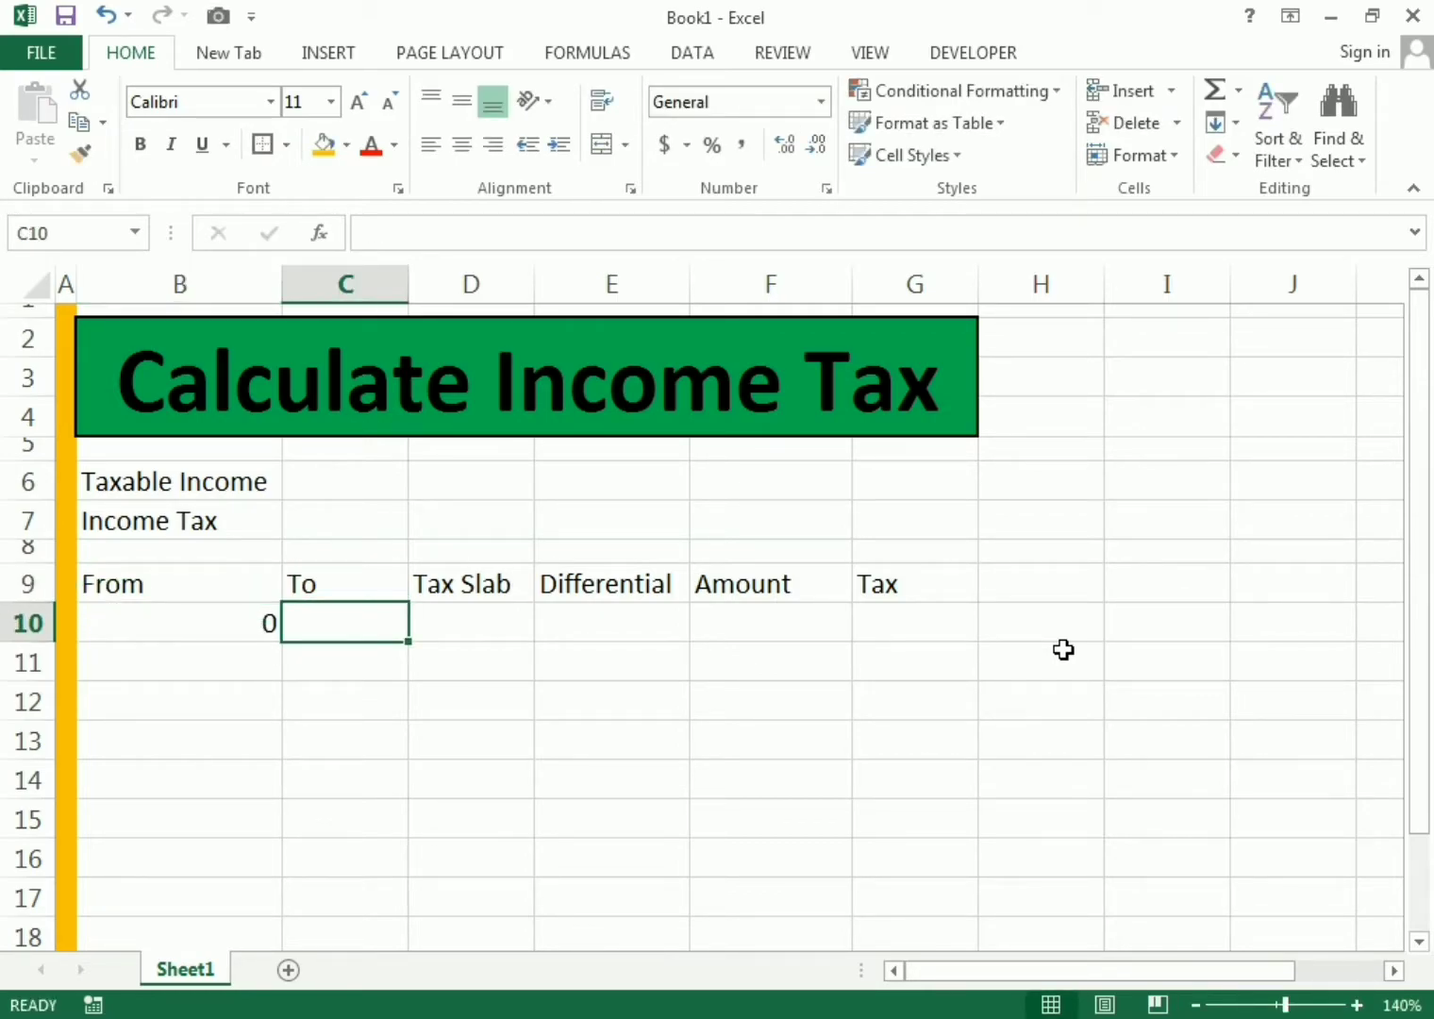
text(9086)
key(Return)
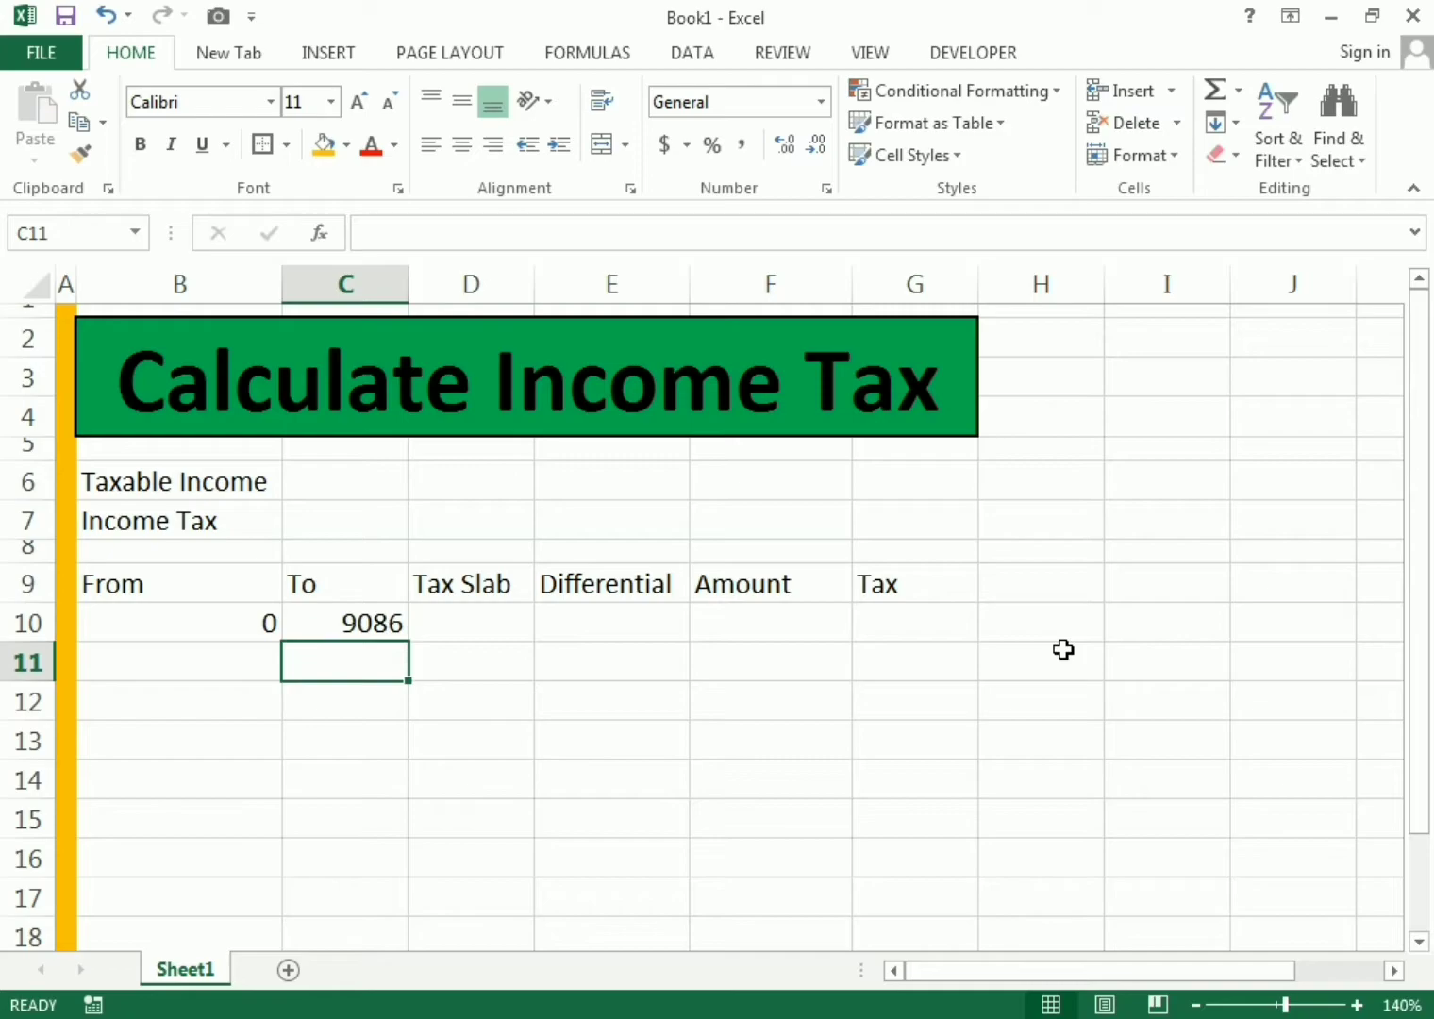
- Enter 35600 in C11, correcting the mistyped 3560
key(Left)
key(Right)
text(356)
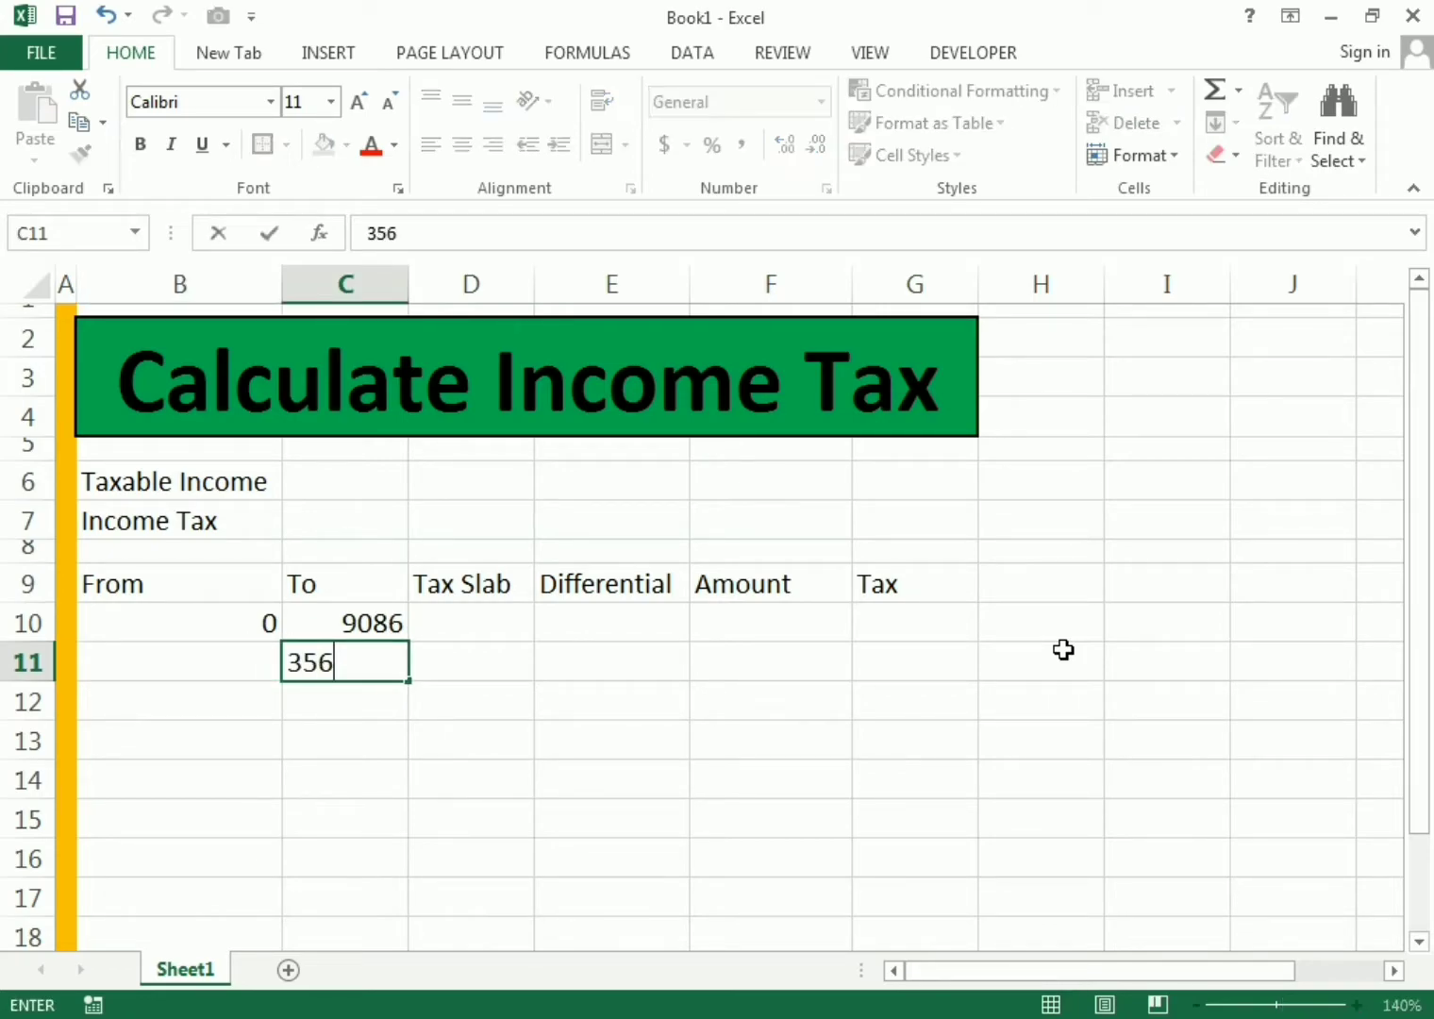
text(0)
key(ctrl+Return)
key(Down)
key(Up)
text(3)
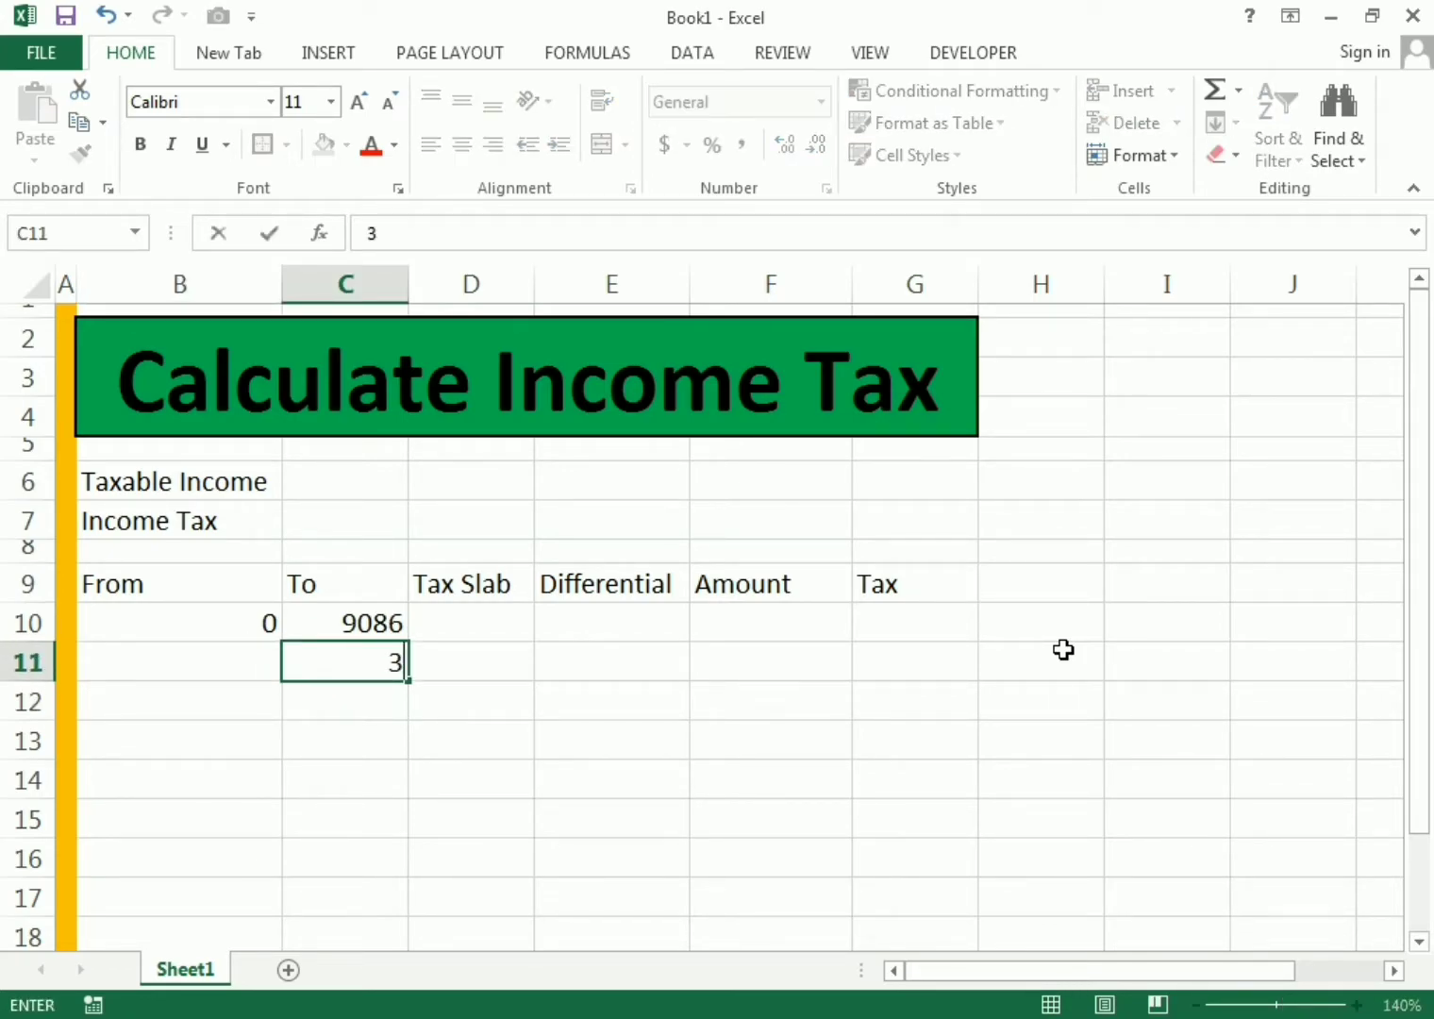
text(5600)
key(Return)
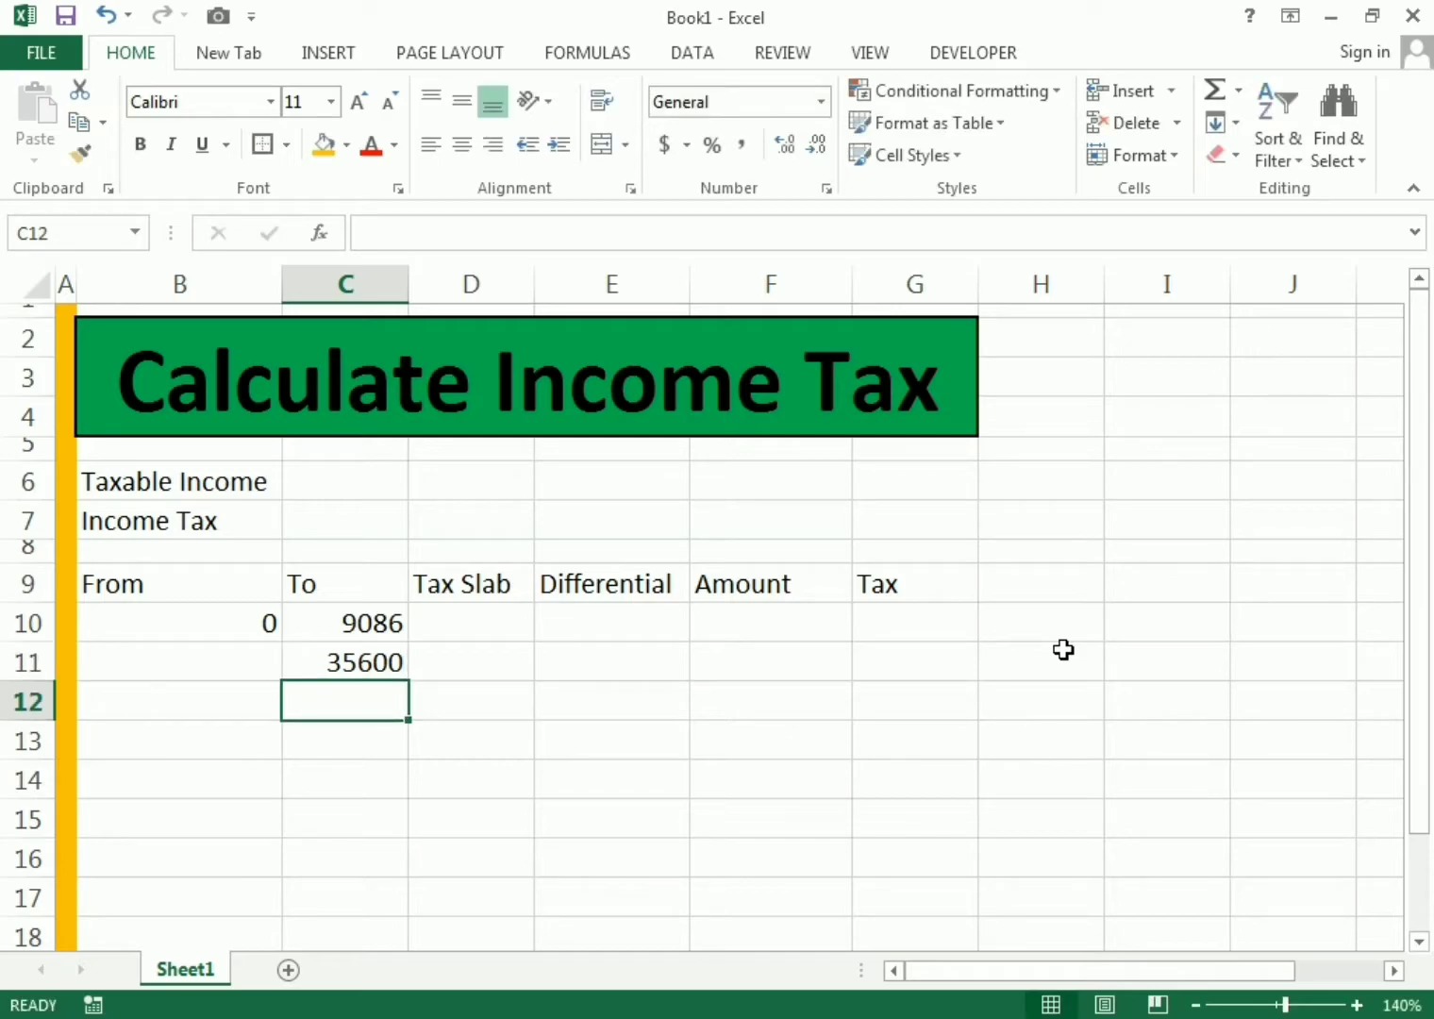
- Fill C12:C15 with the To limits 88950, 190500, 405100 and 408750
text(88950)
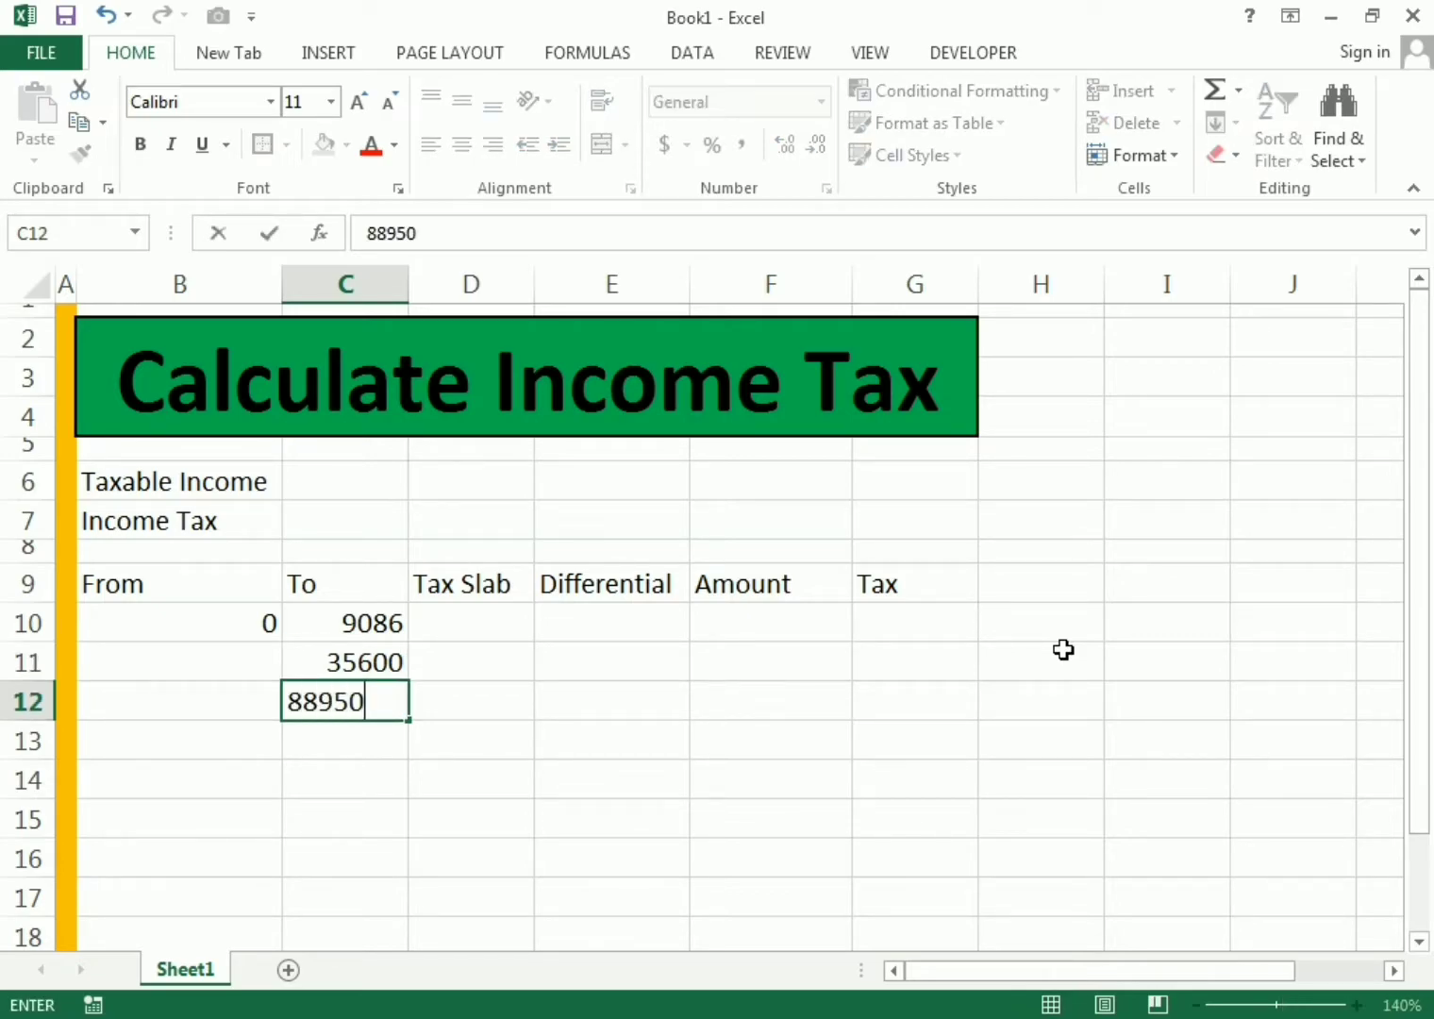
key(Return)
text(19)
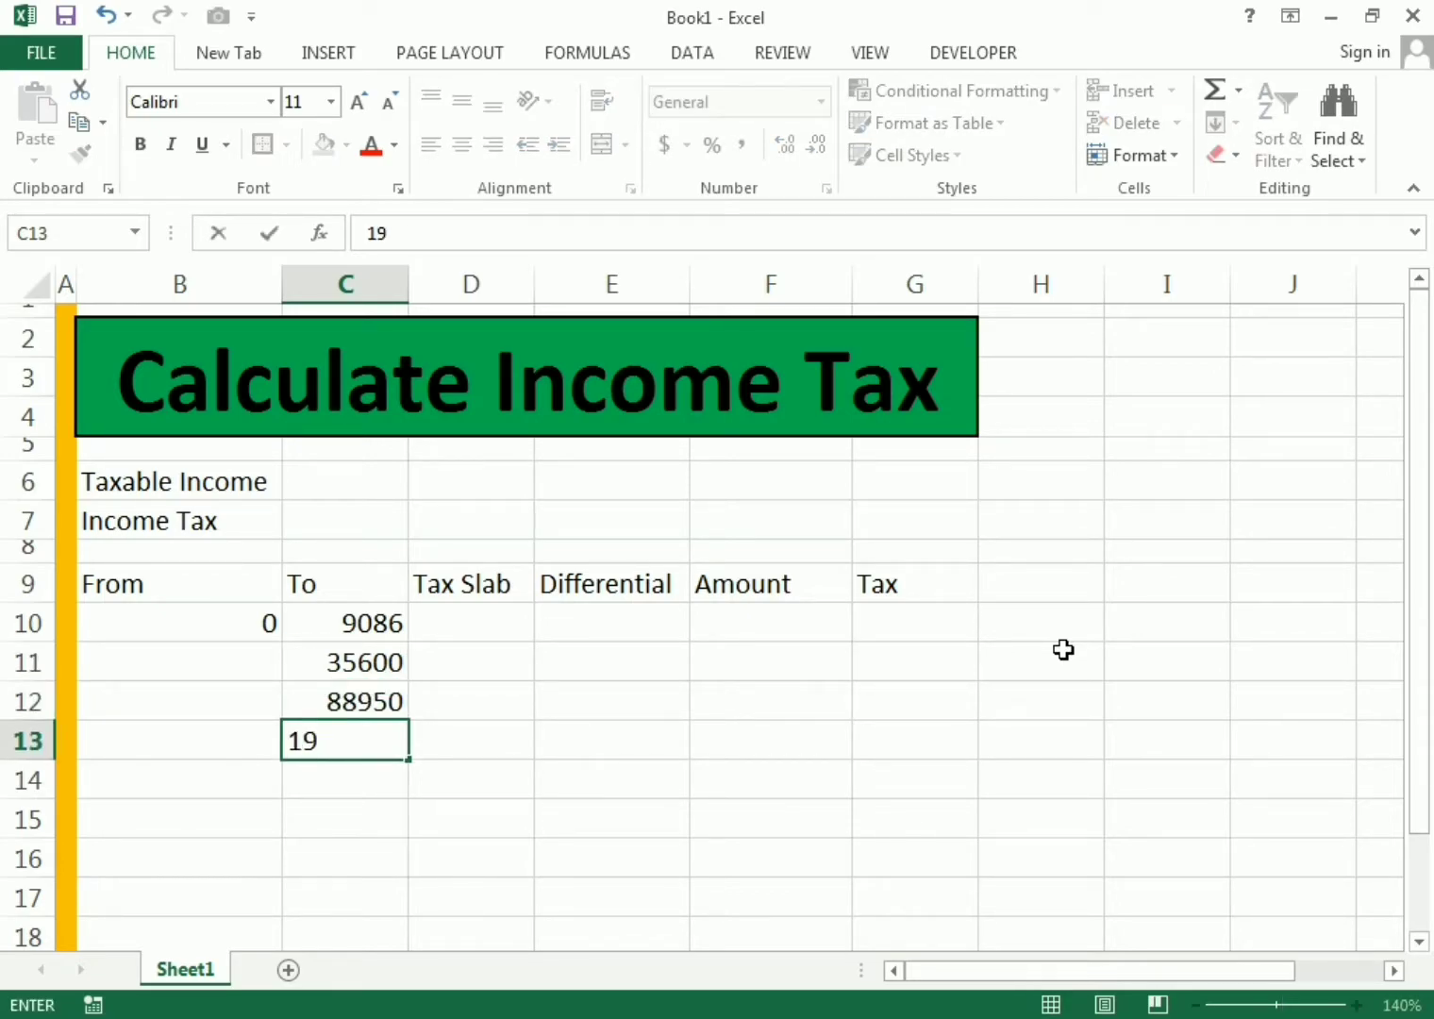
text(0500)
key(Return)
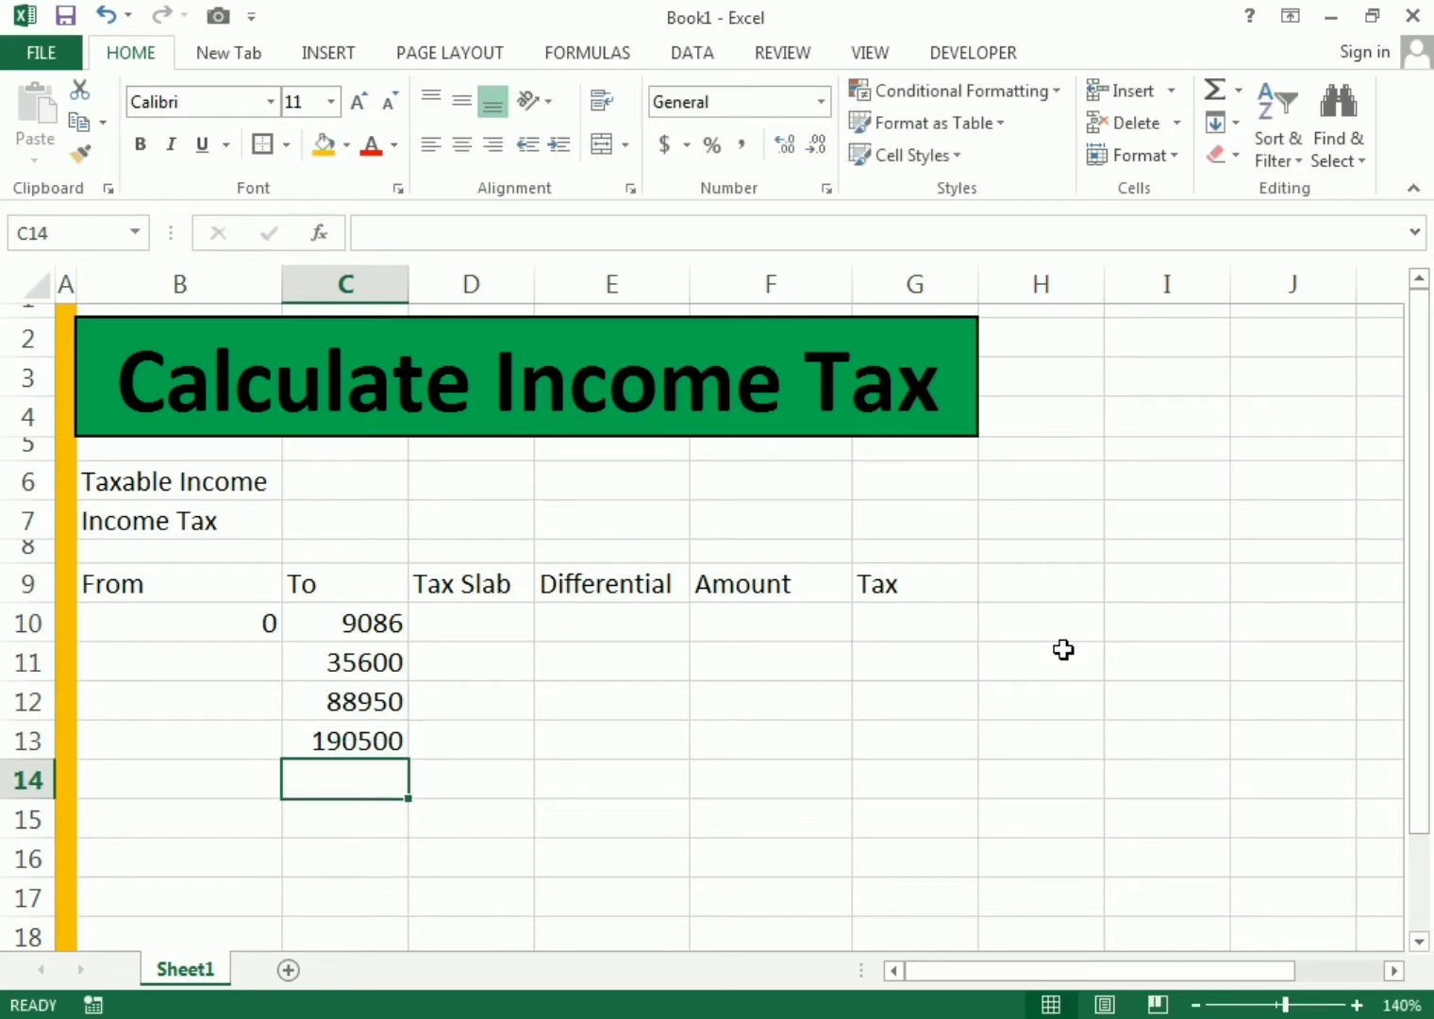
text(405100)
key(Return)
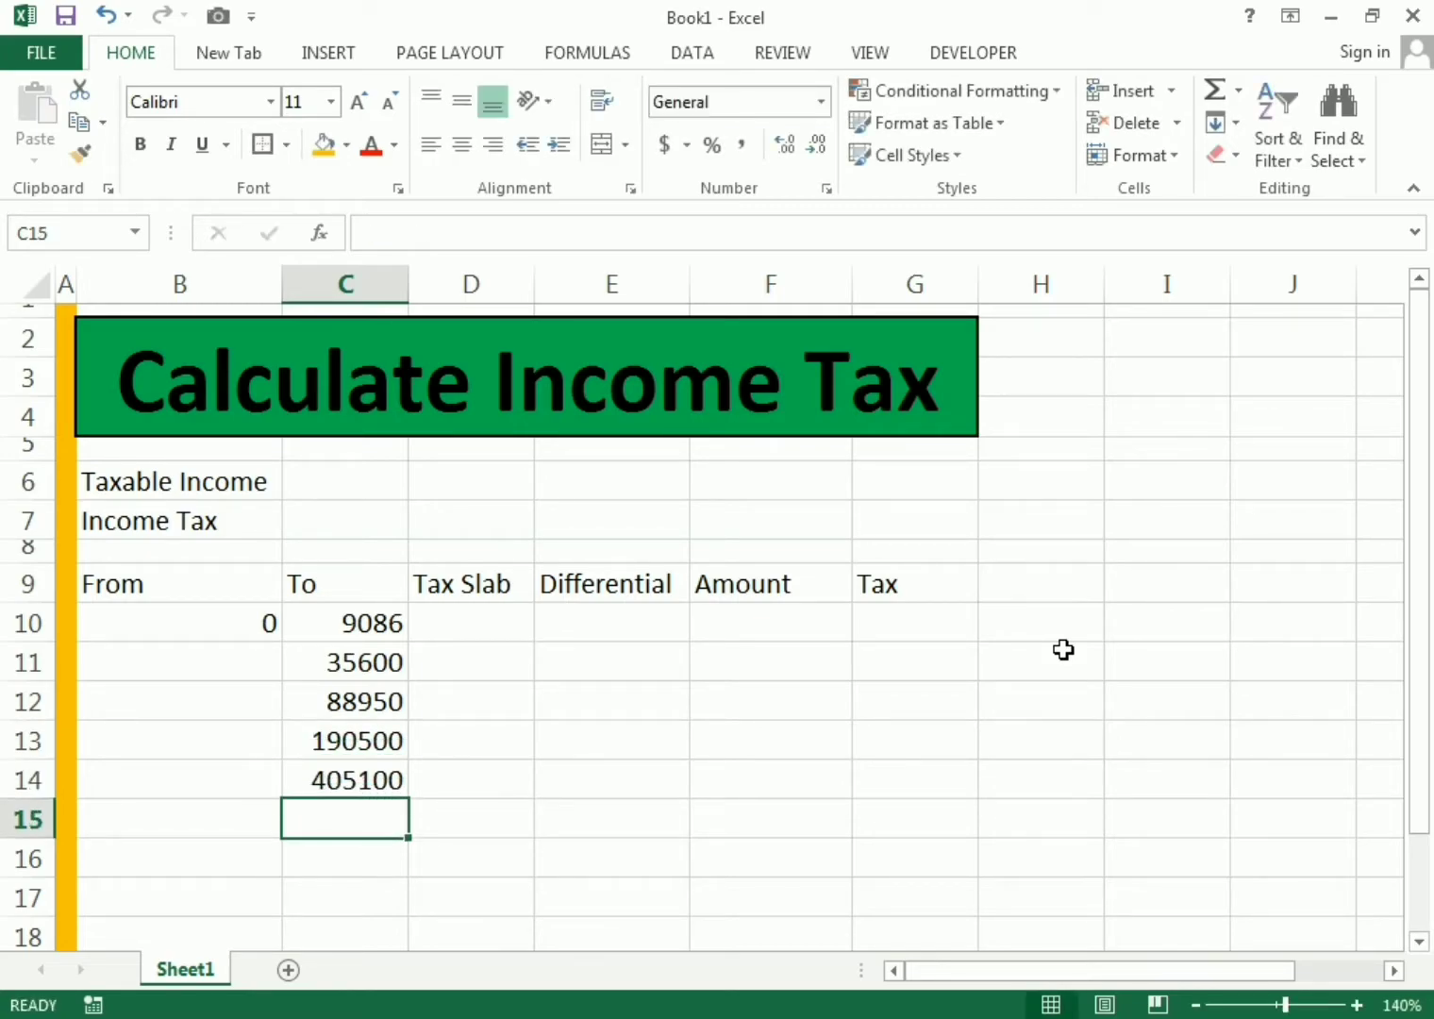
text(408750)
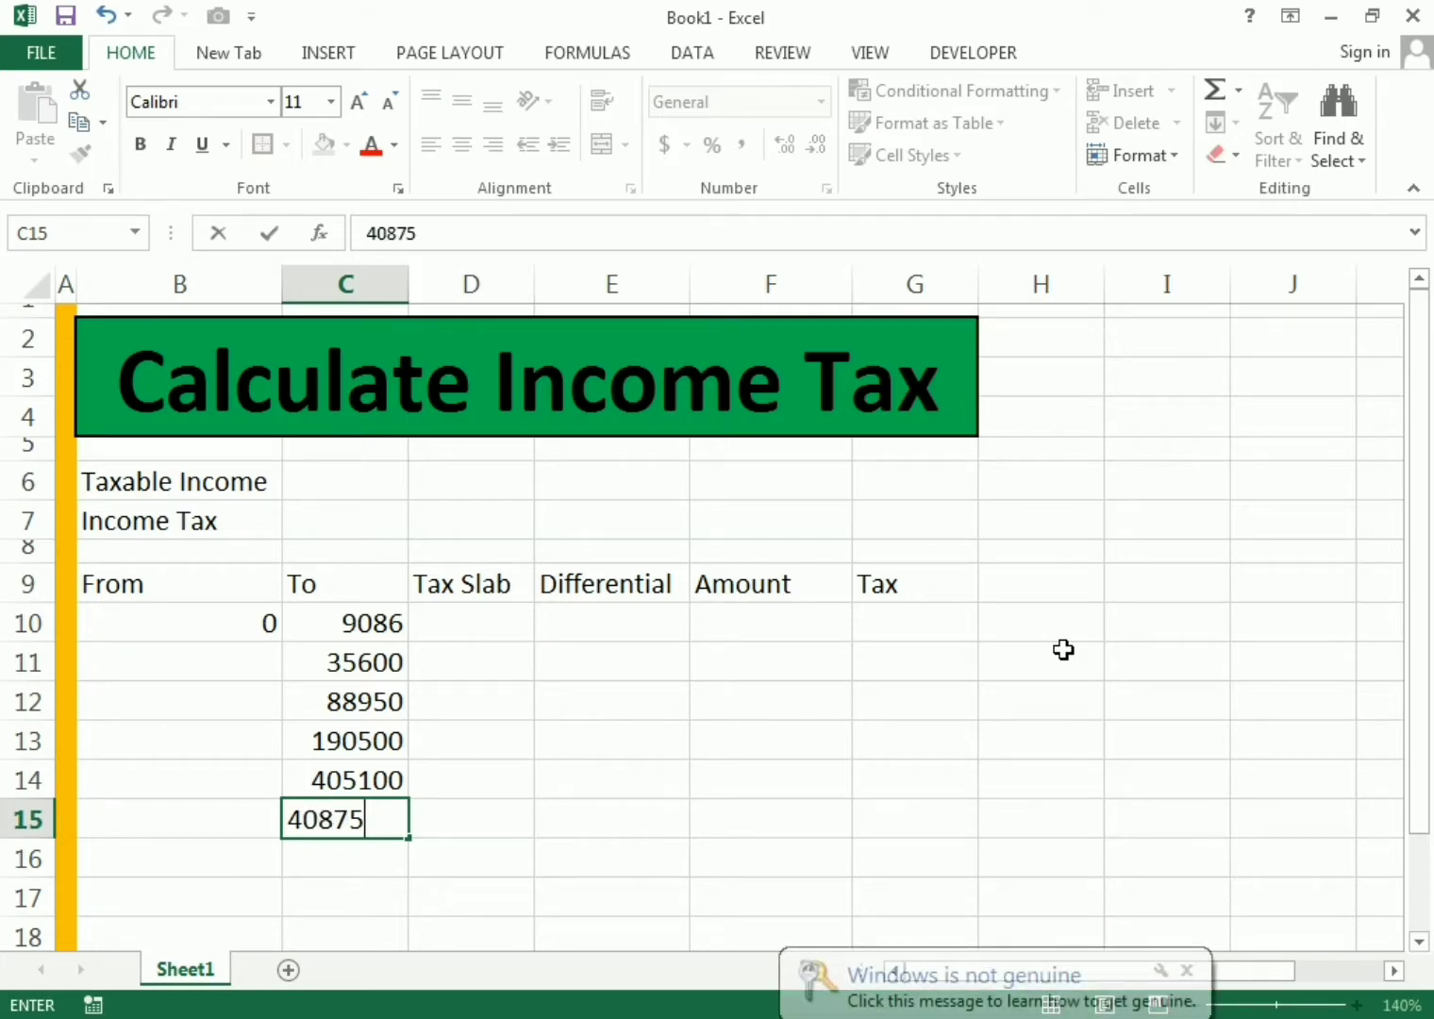
key(Return)
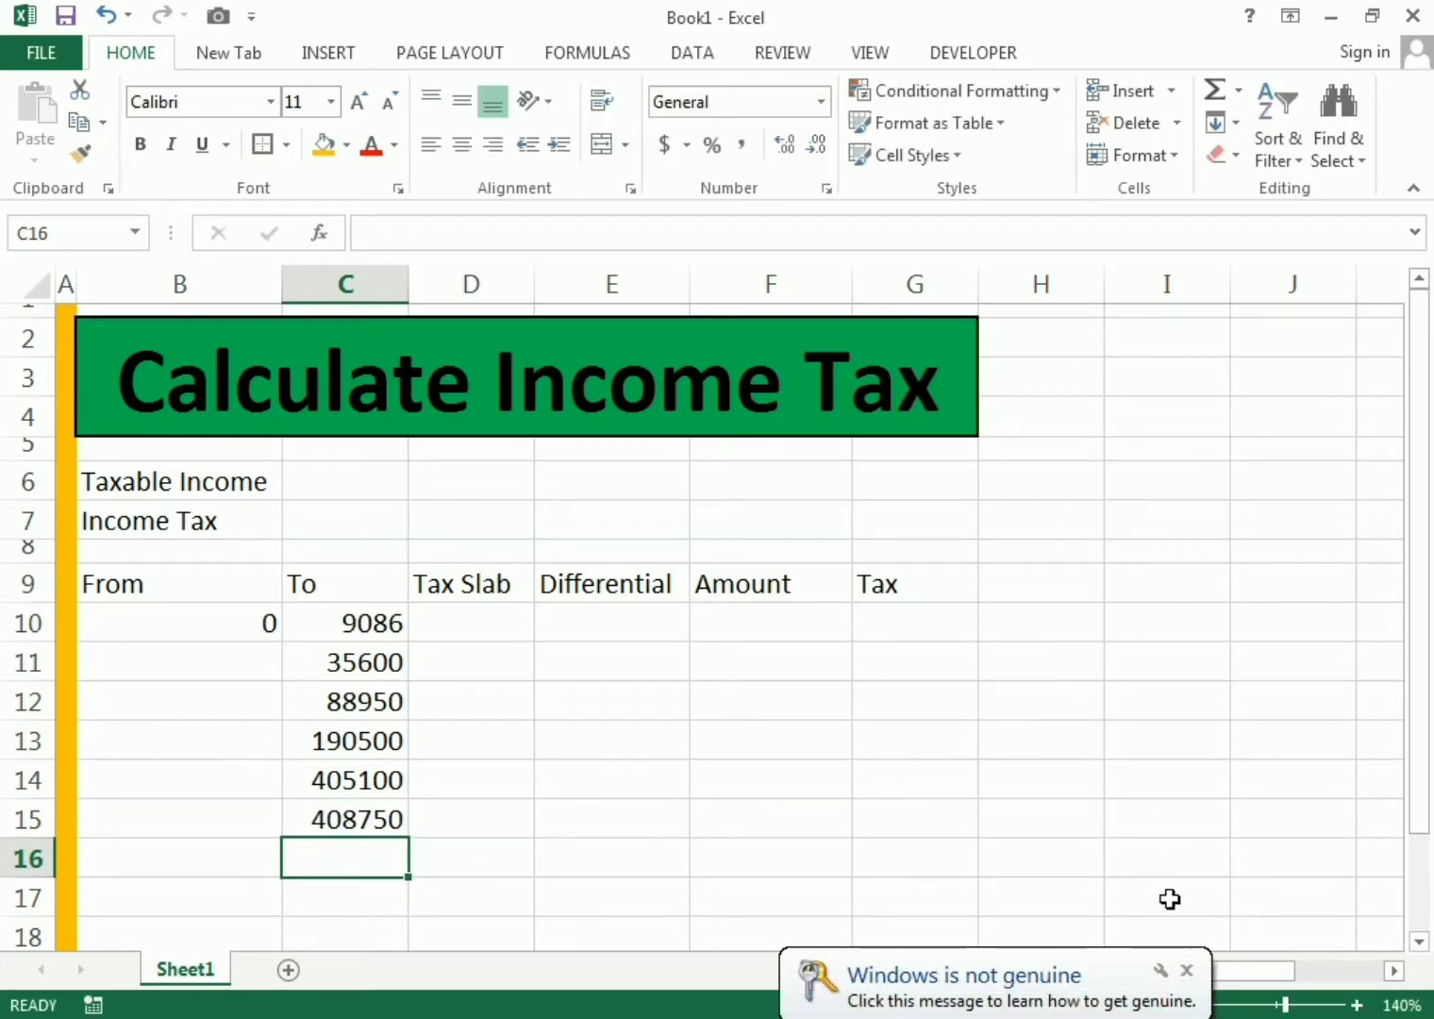
click(1184, 971)
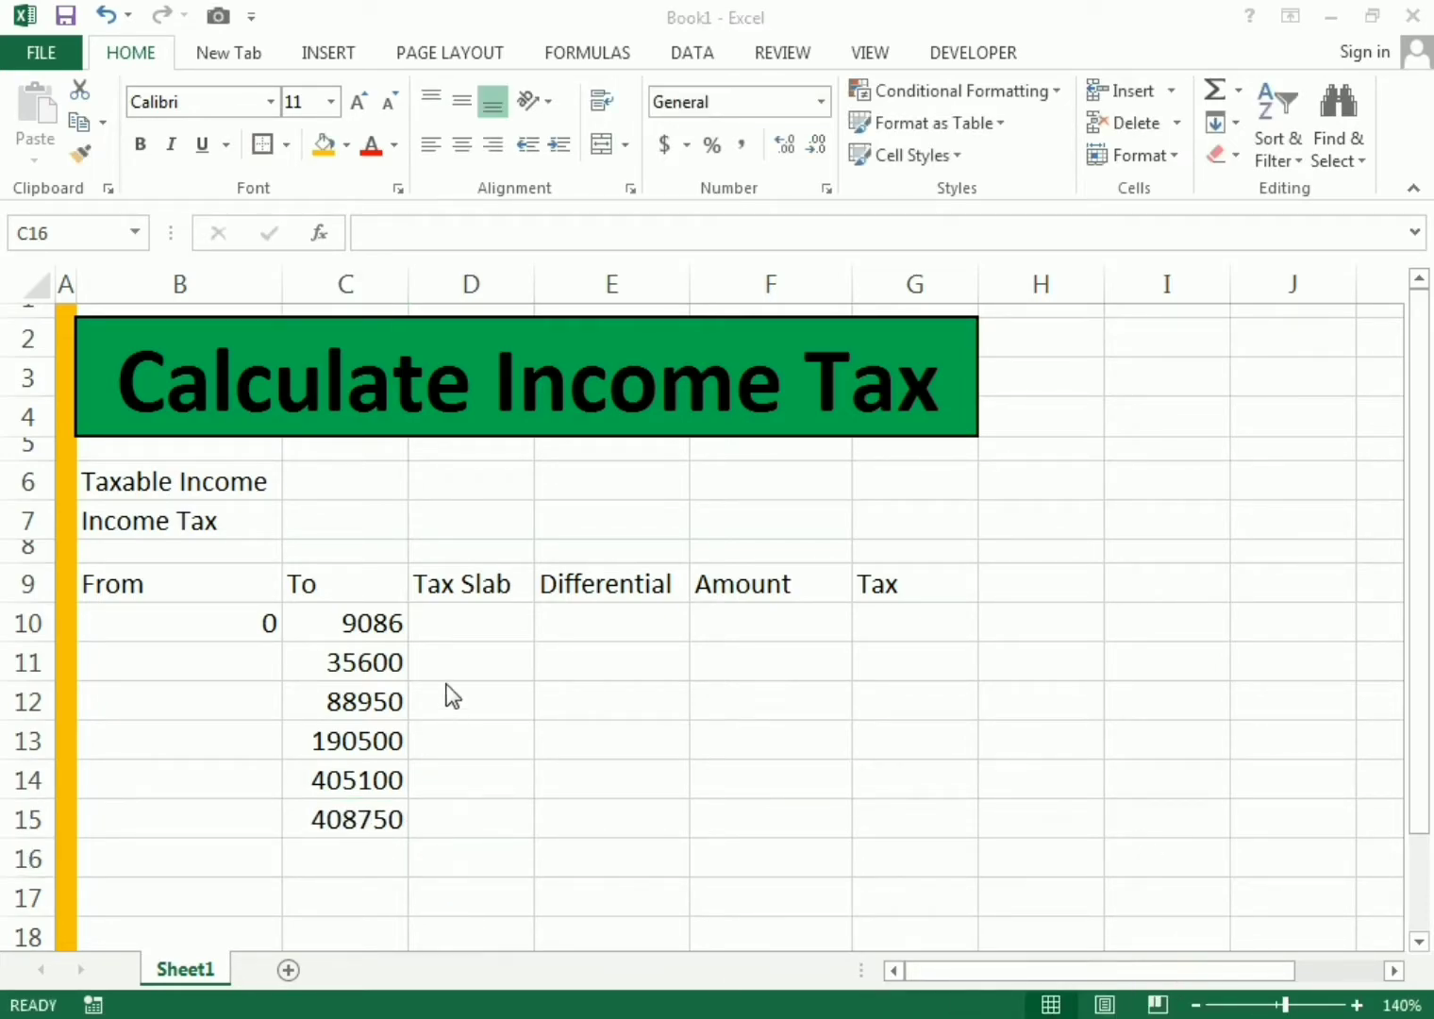
- Apply Percent Style to the Tax Slab cells D10:D16
click(455, 618)
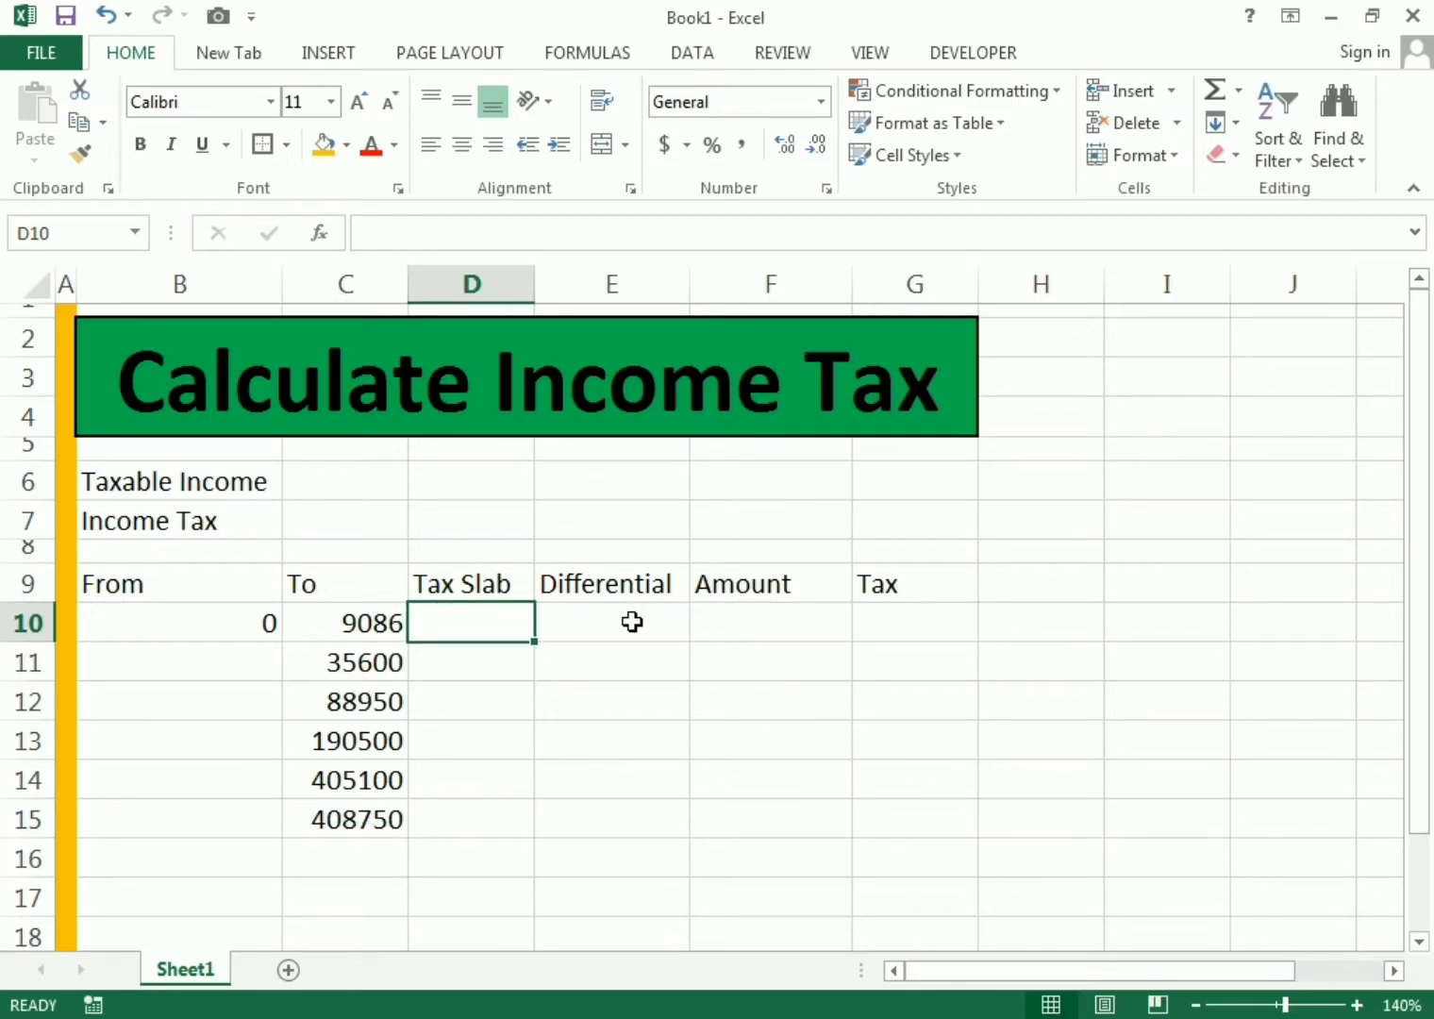
drag(454, 625, 457, 854)
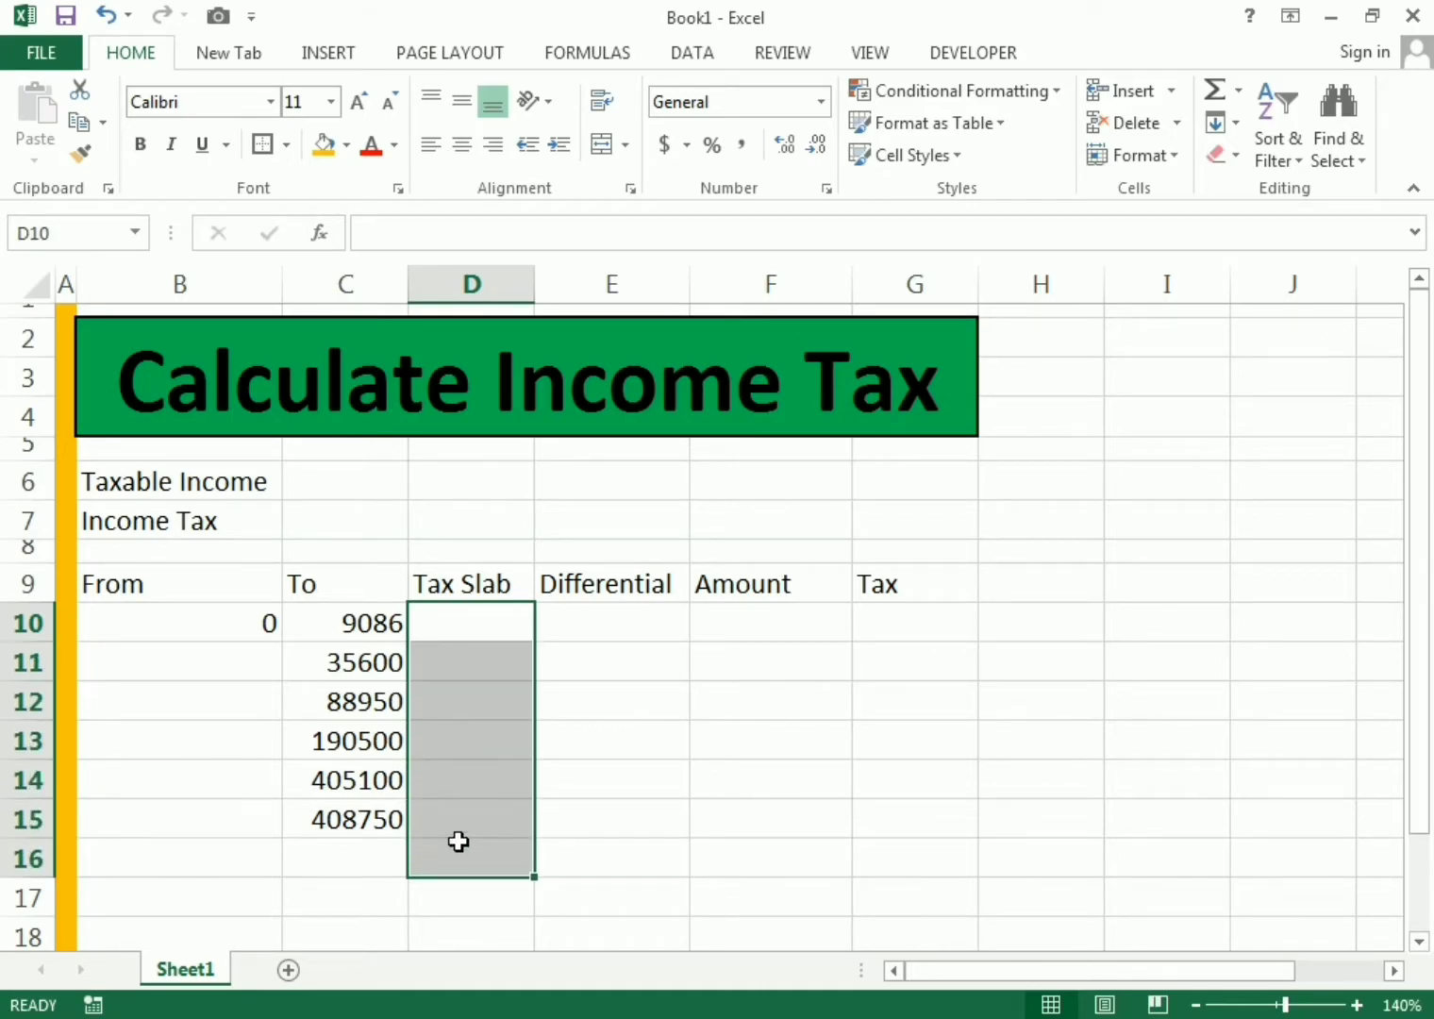
click(713, 148)
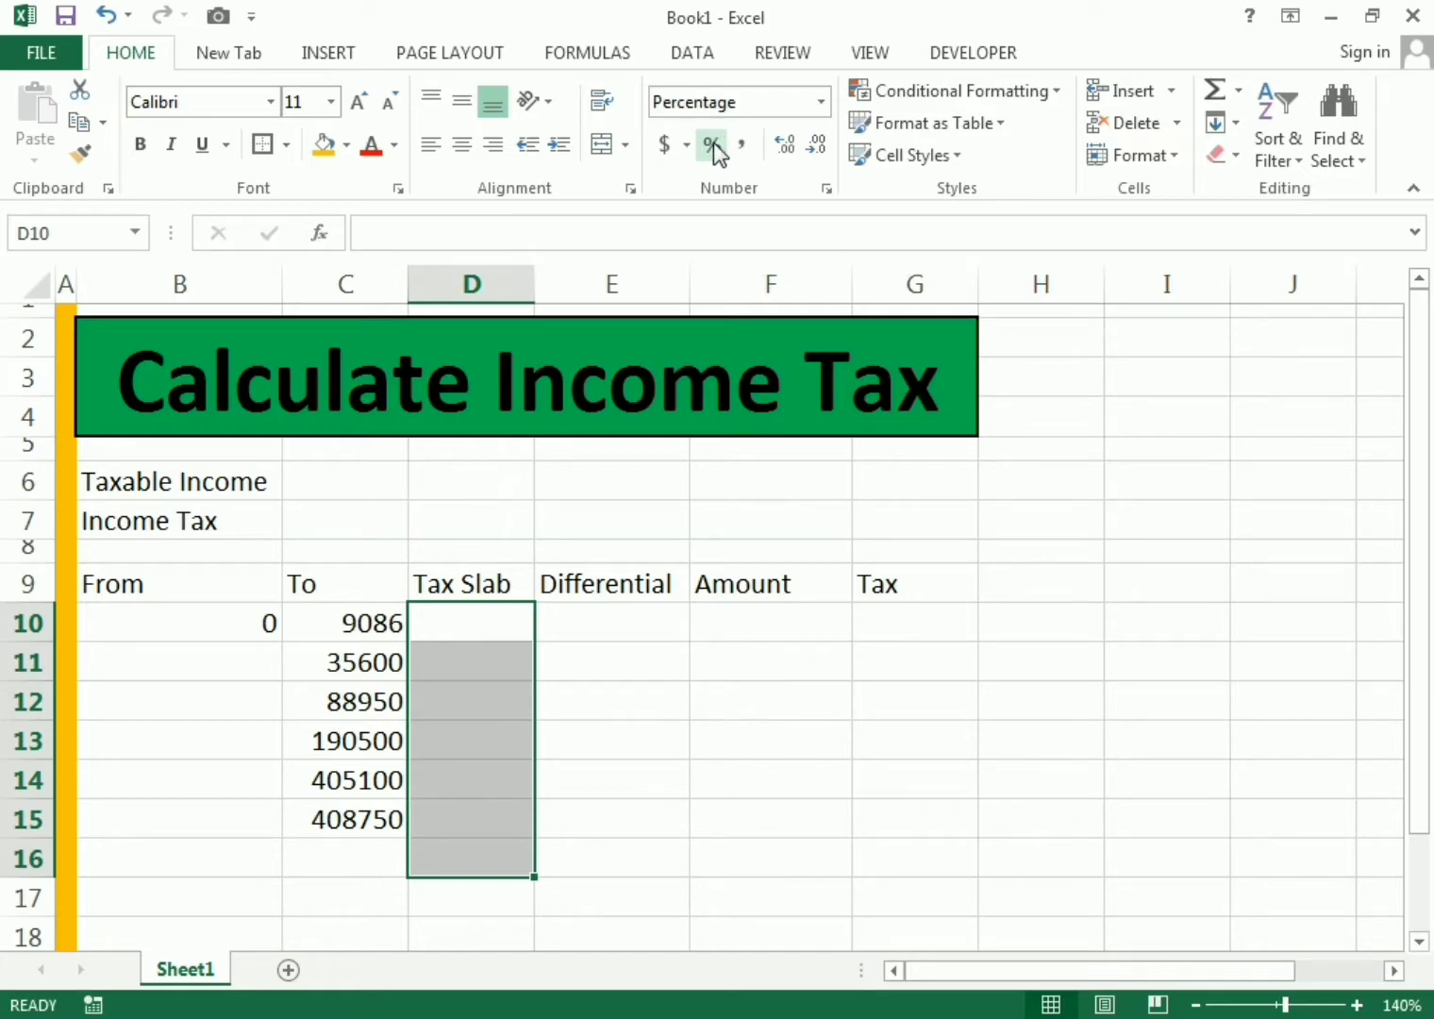
click(620, 622)
- Enter the rates 10, 15, 25, 28, 33, 35 and 40 percent down D10:D16
click(488, 622)
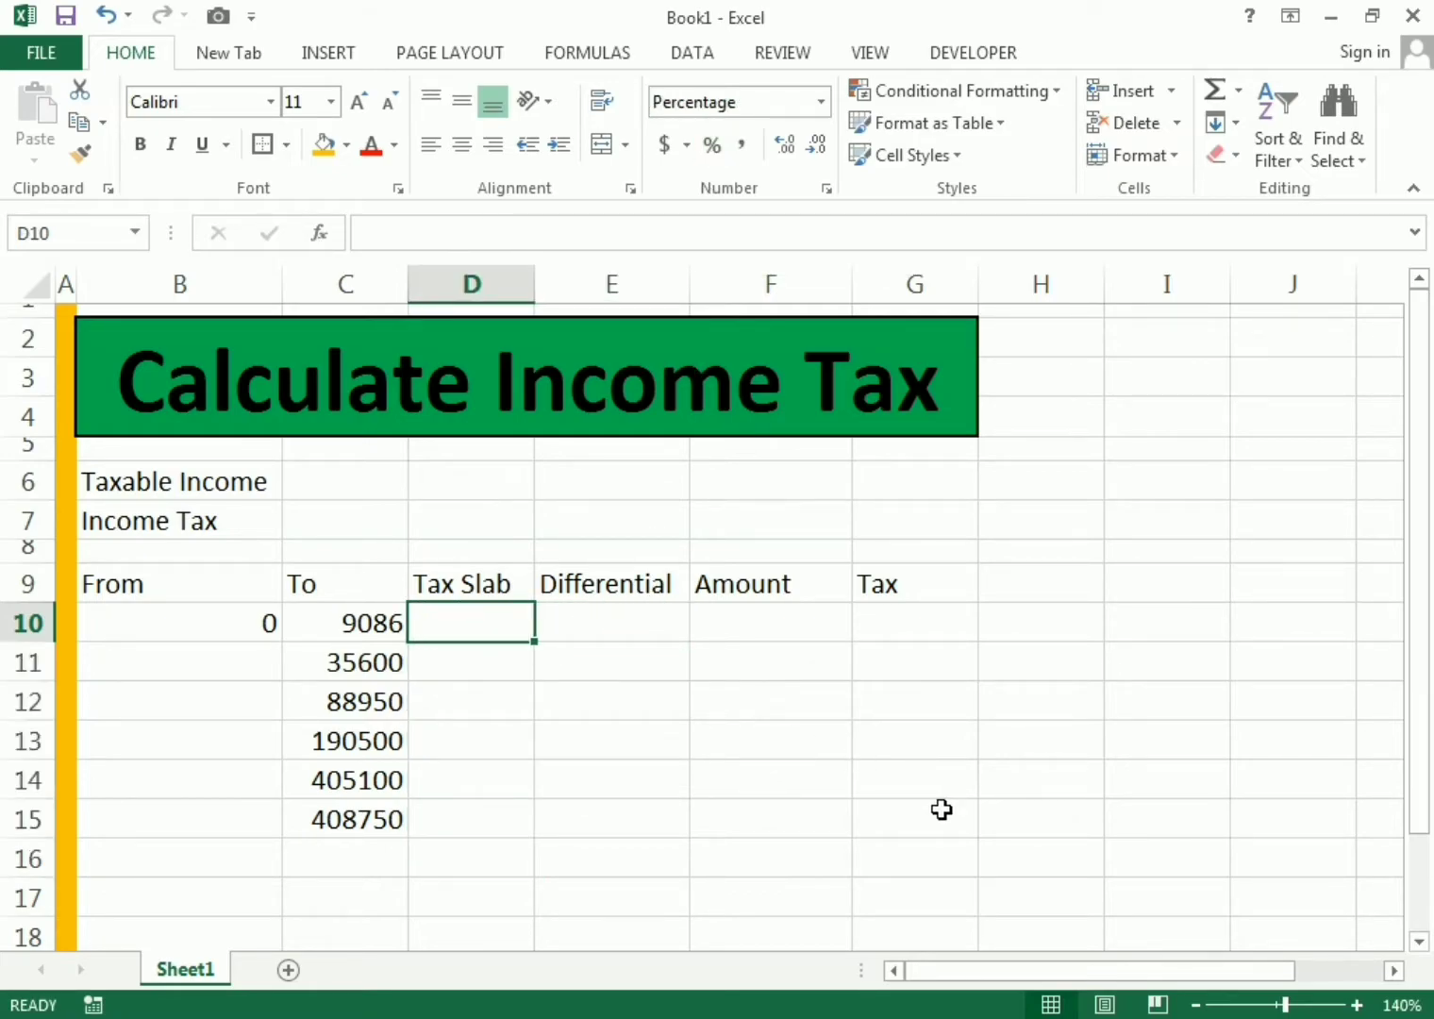
text(10)
key(Return)
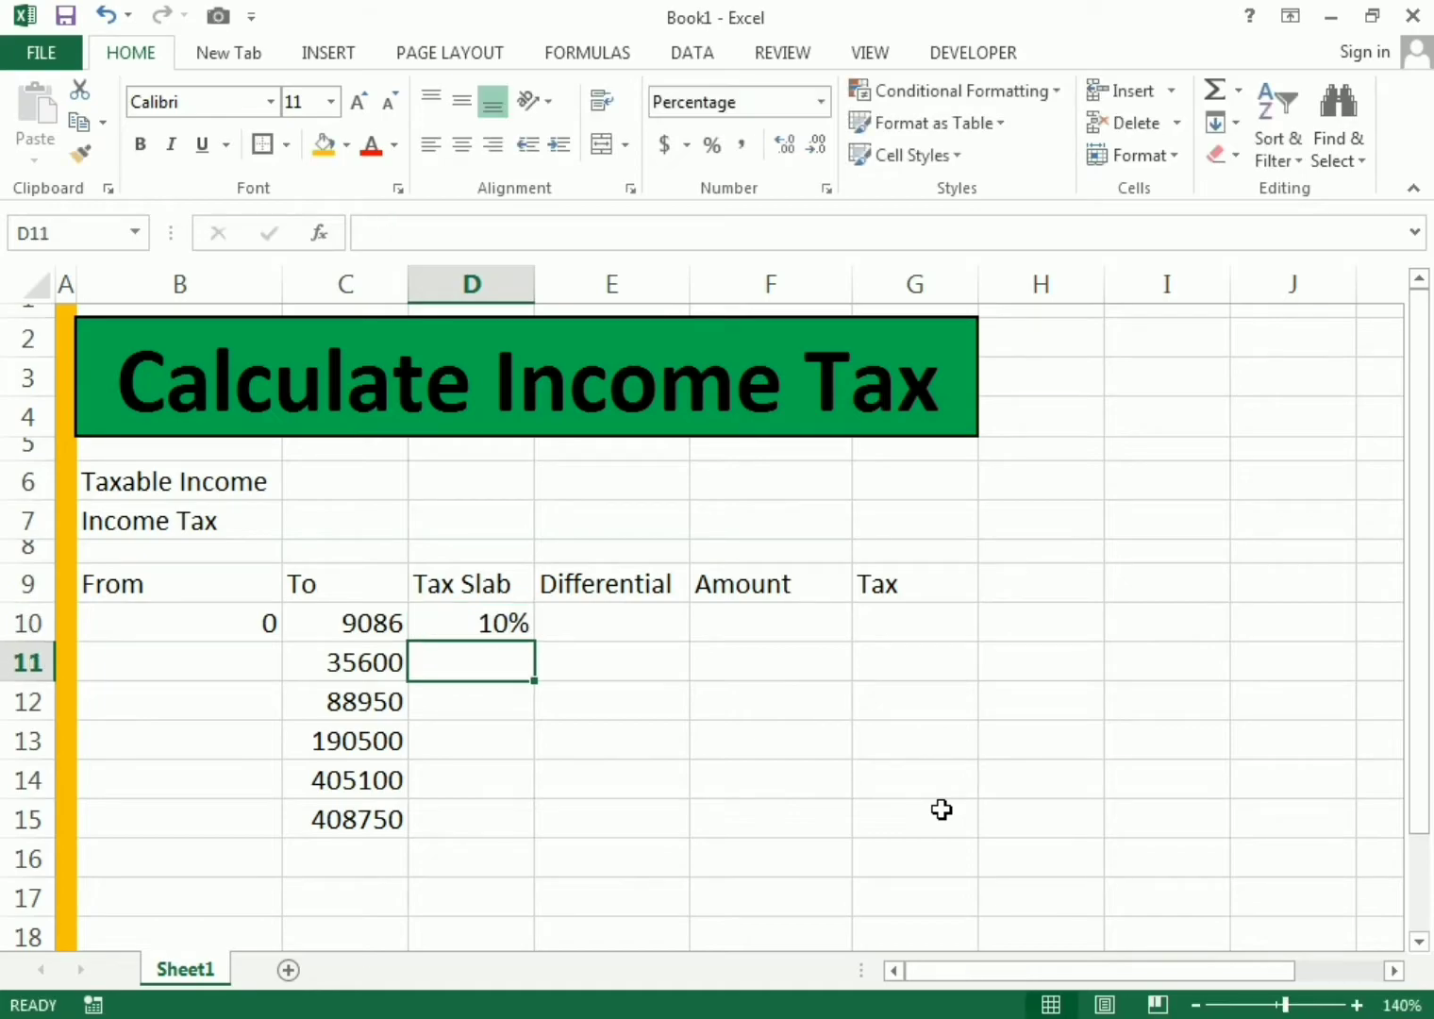
text(15)
key(Return)
text(25)
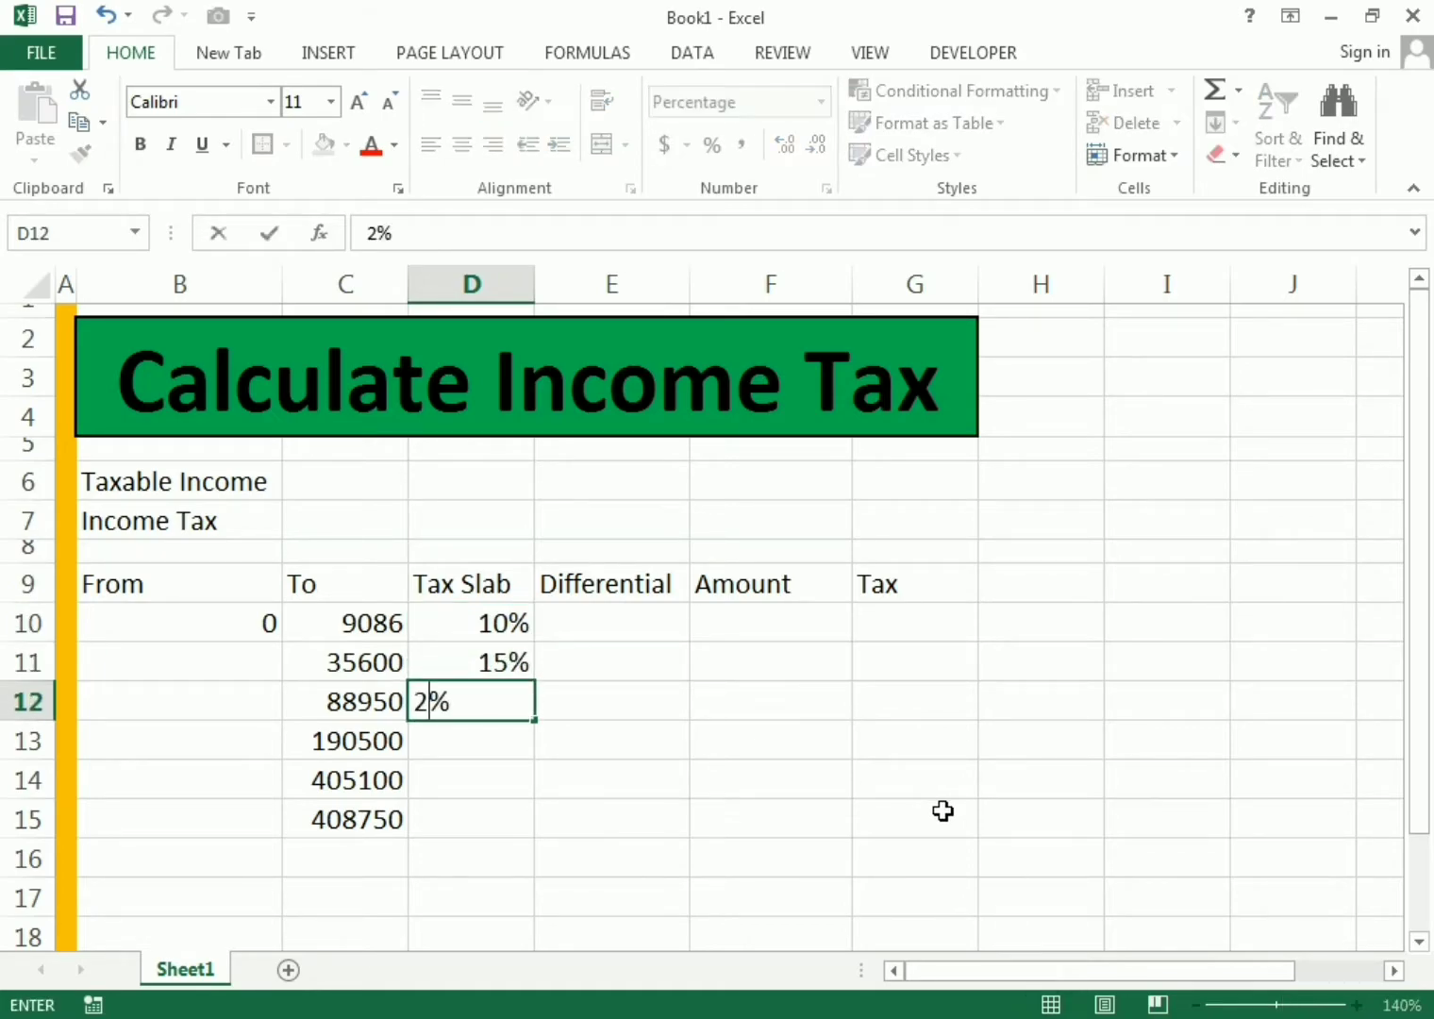
key(Return)
text(28)
key(Return)
text(33)
key(Return)
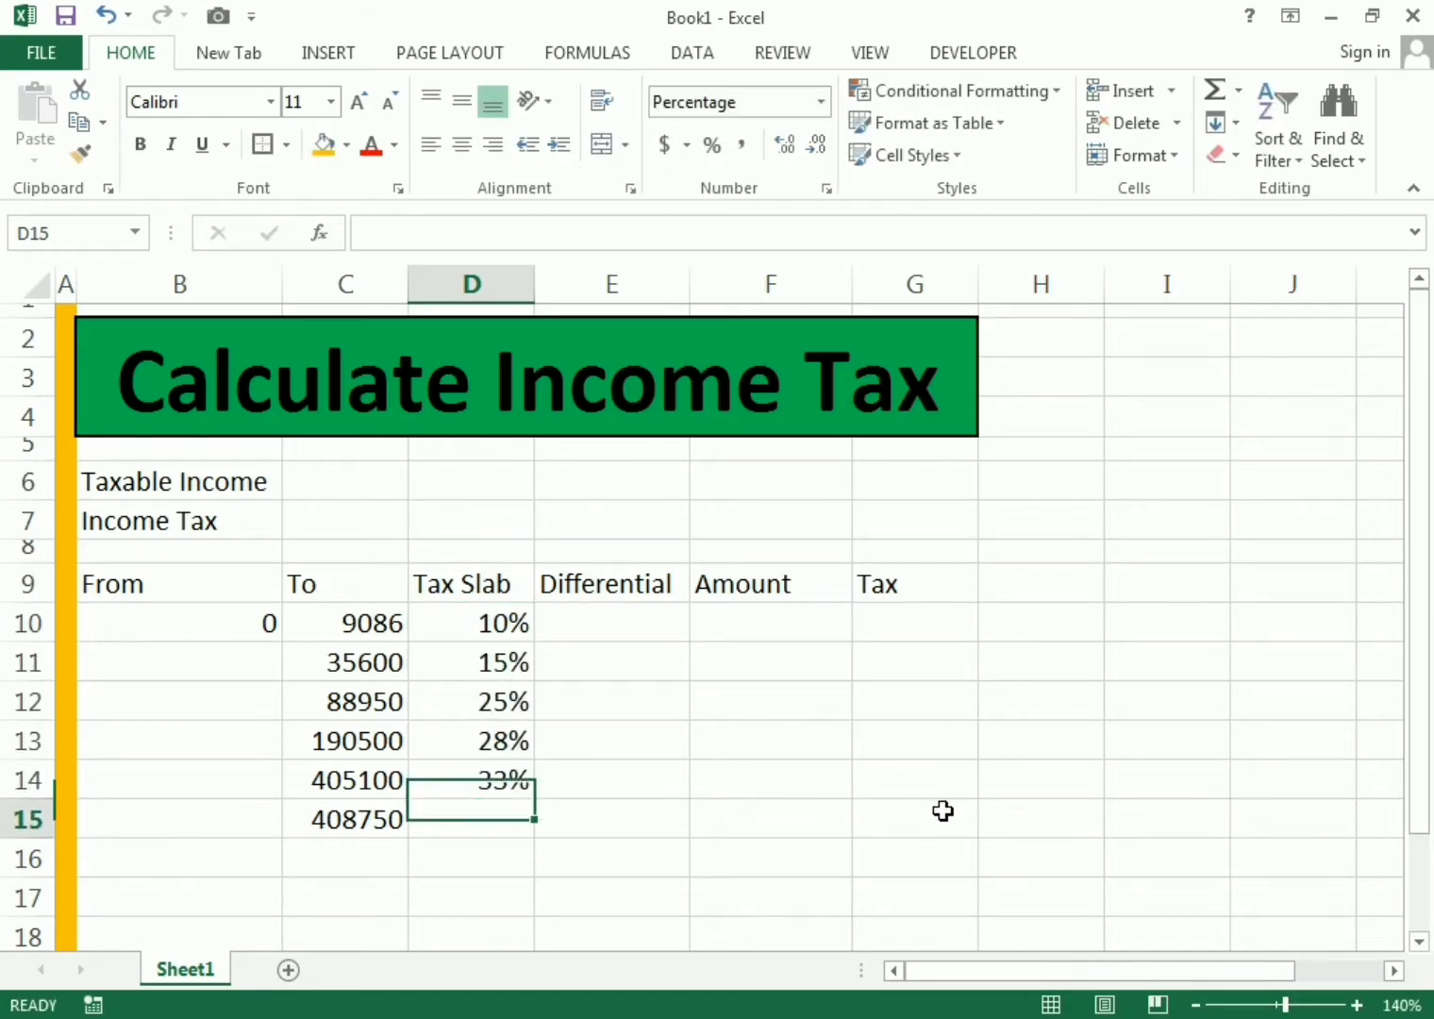
text(35)
key(Return)
text(40)
key(Return)
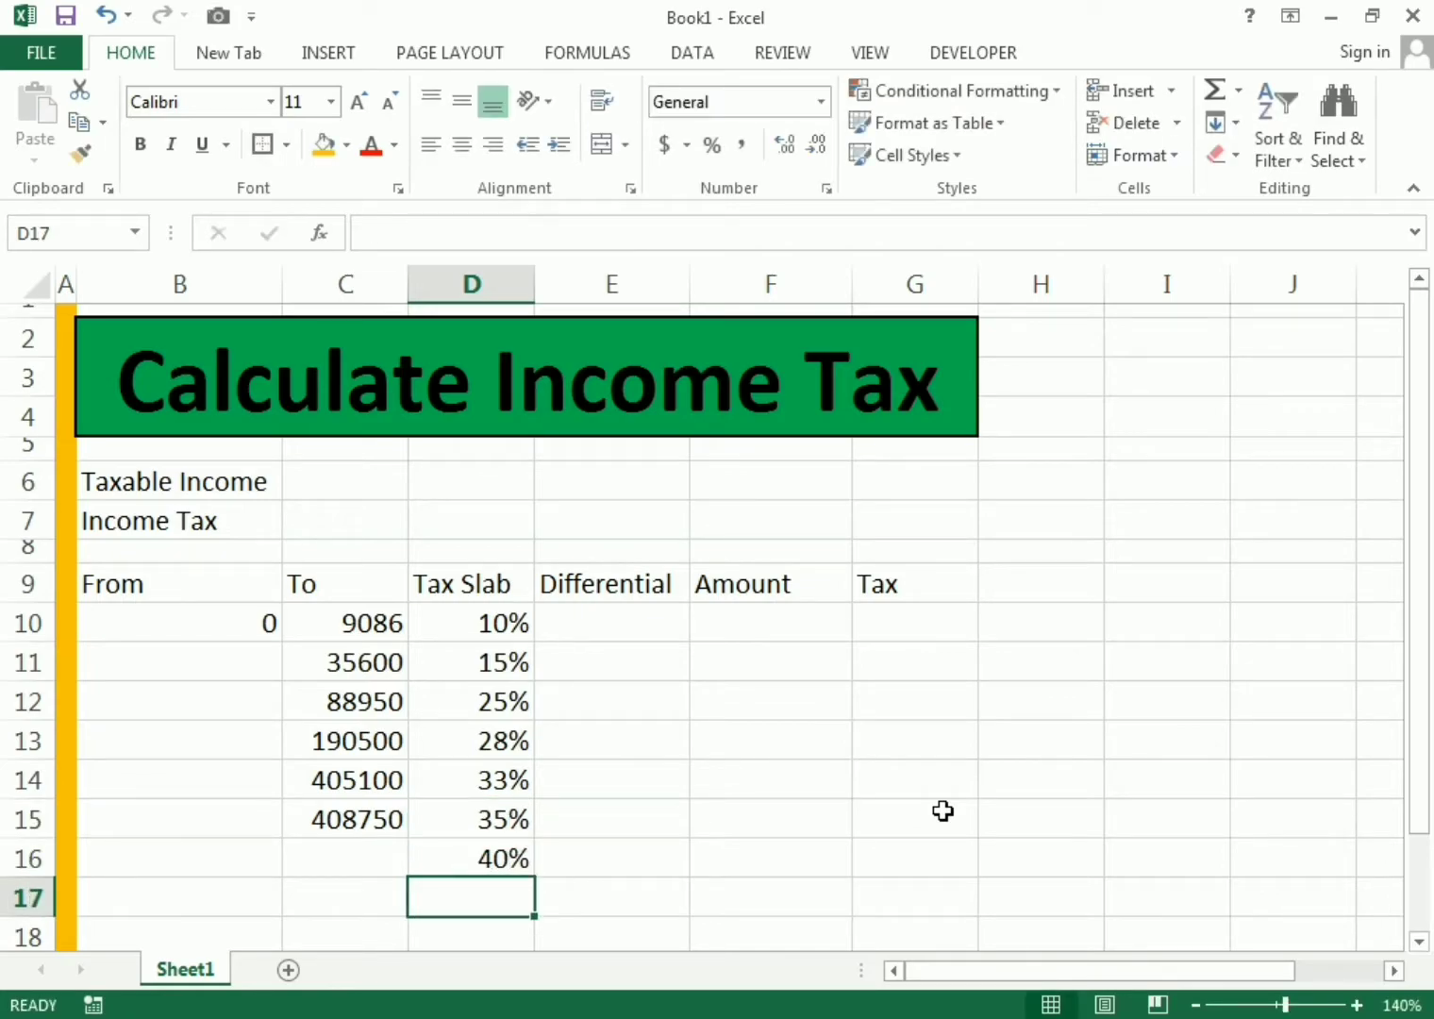
click(654, 622)
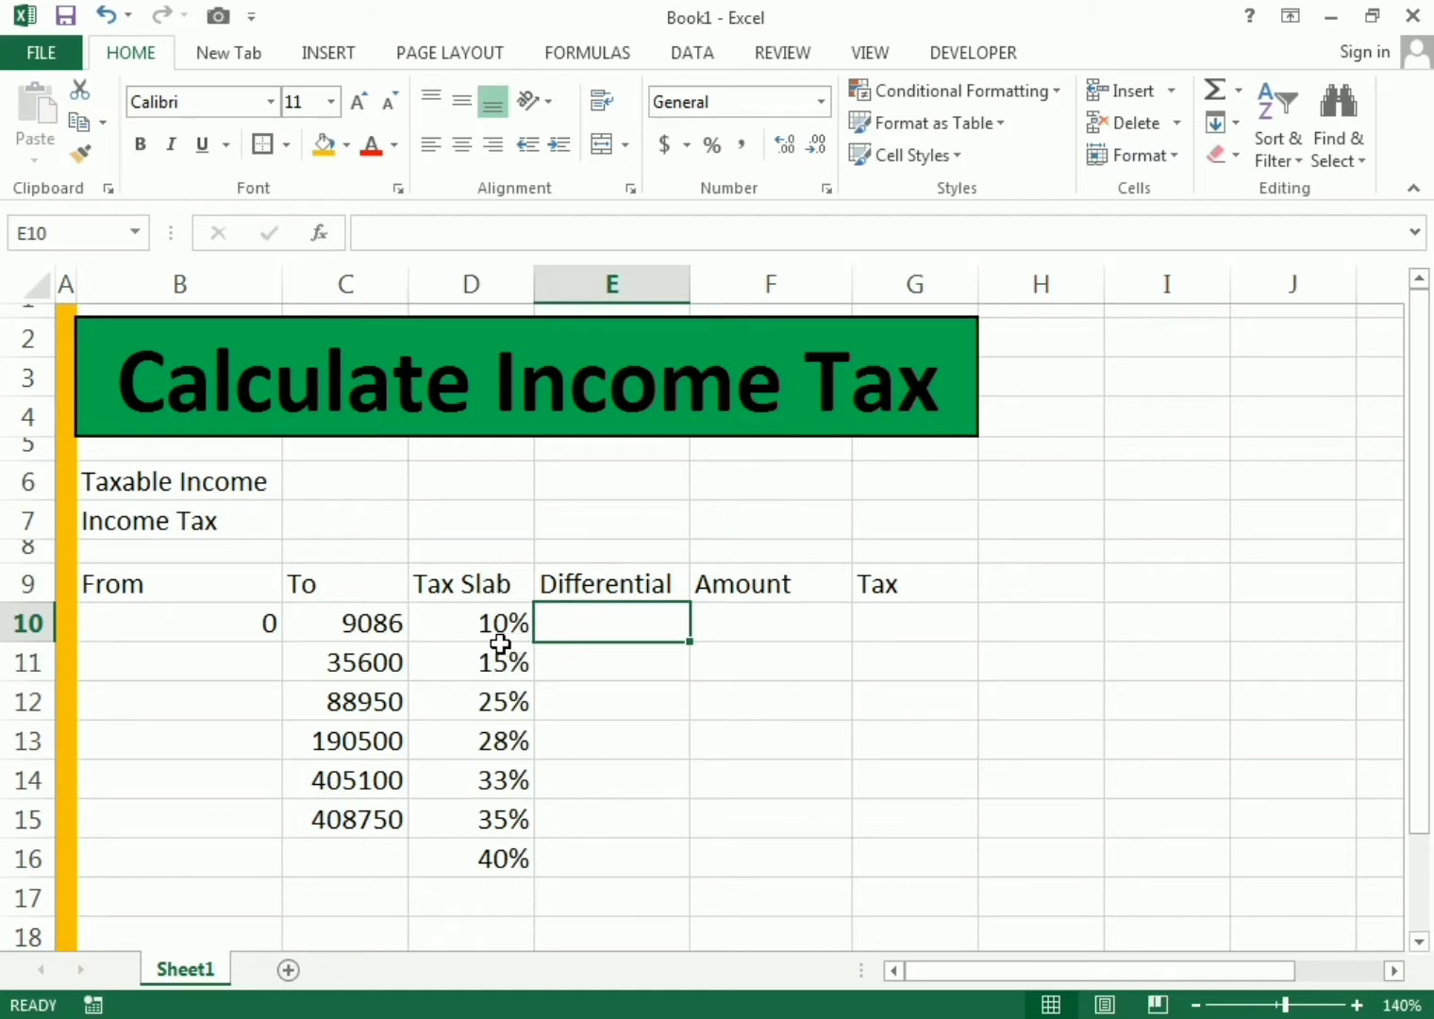
- Enter =C10 in B11 and fill it down to B16
click(188, 663)
text(=)
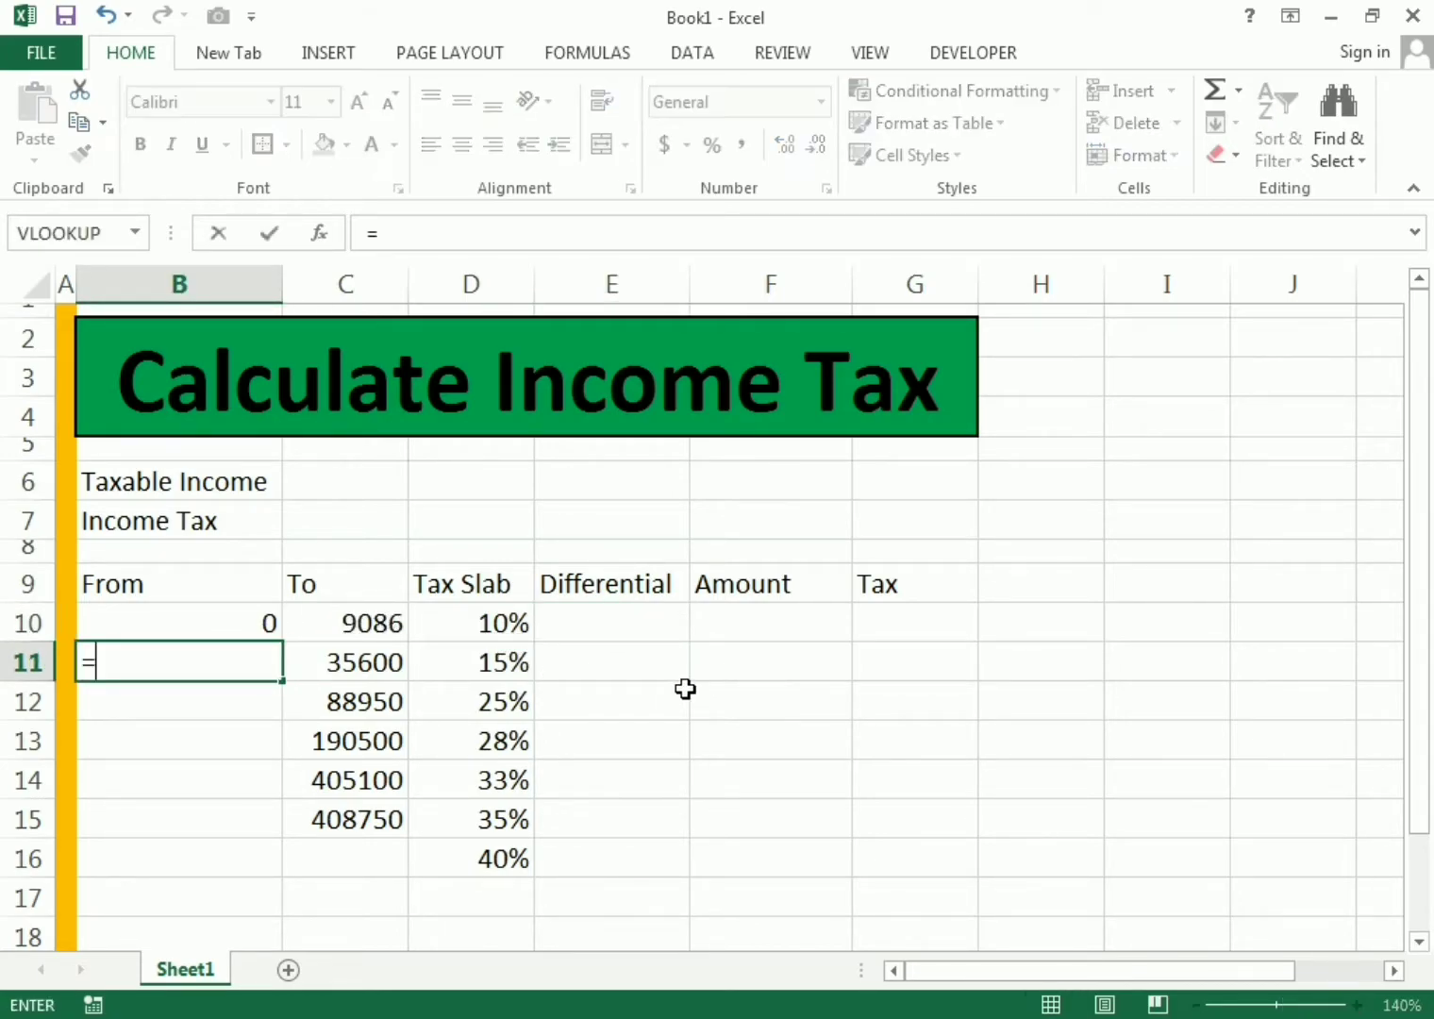
click(328, 626)
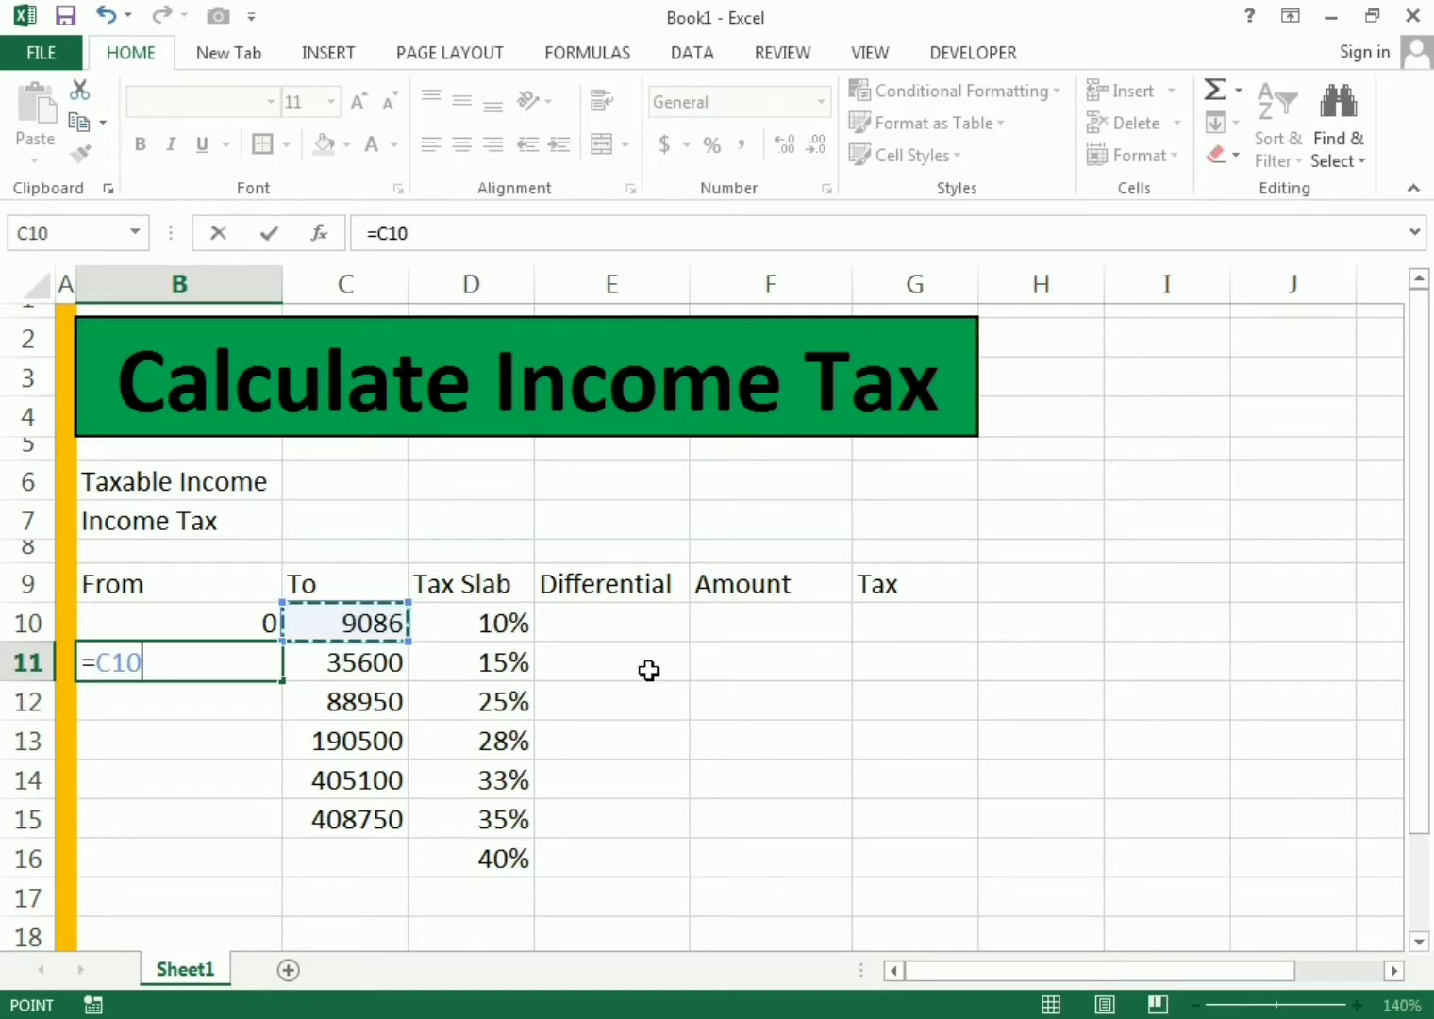
key(Return)
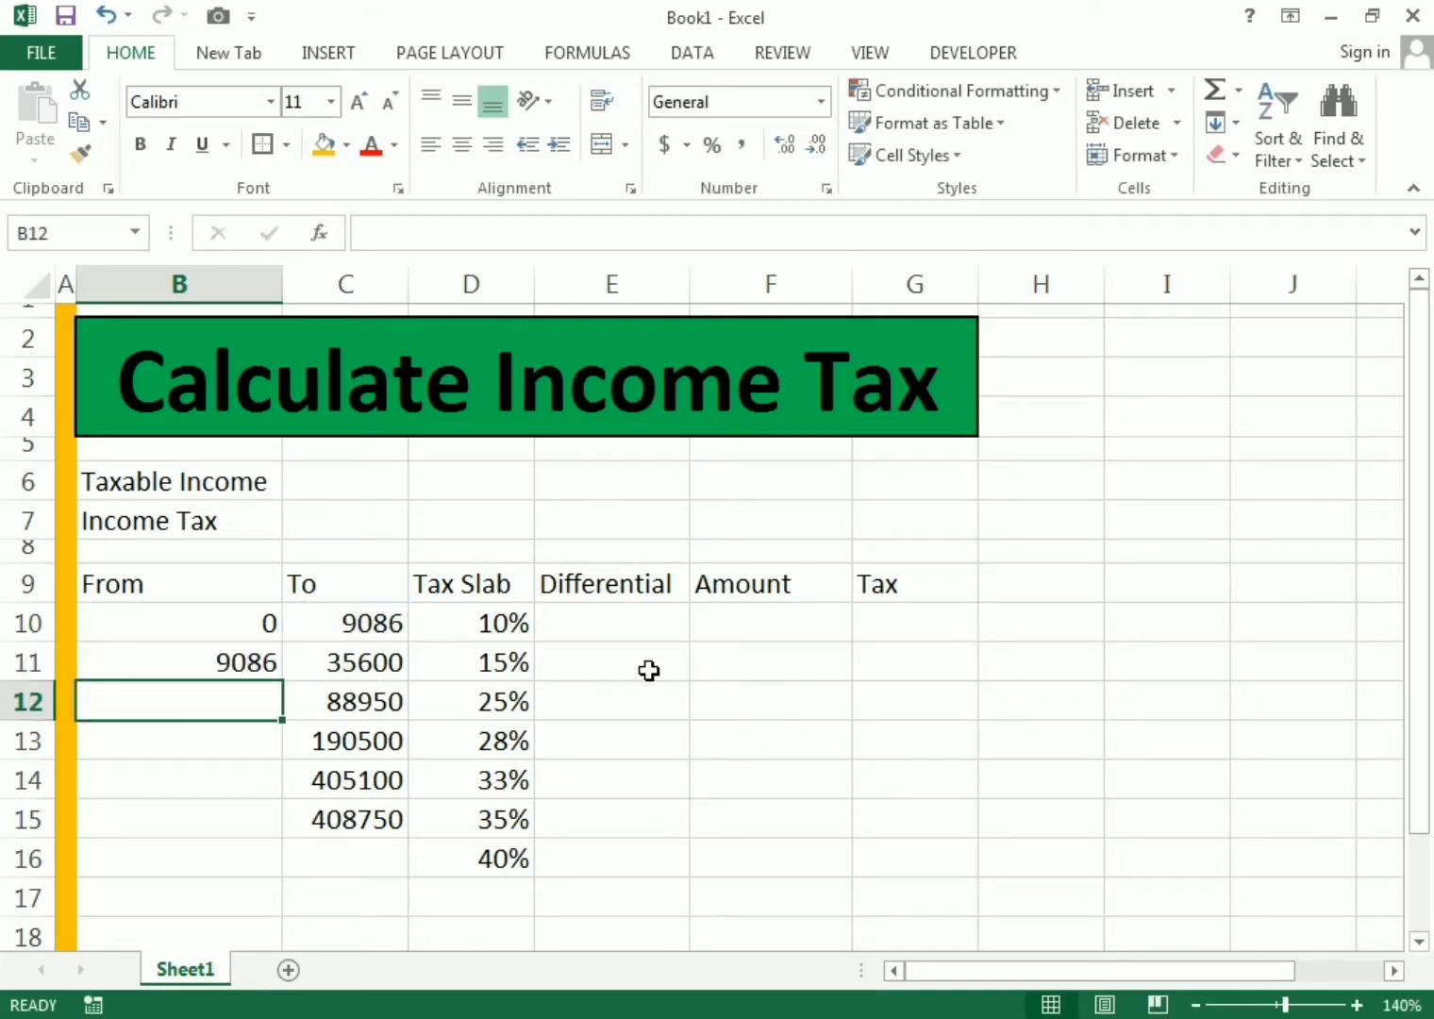
click(268, 667)
double_click(281, 683)
click(278, 691)
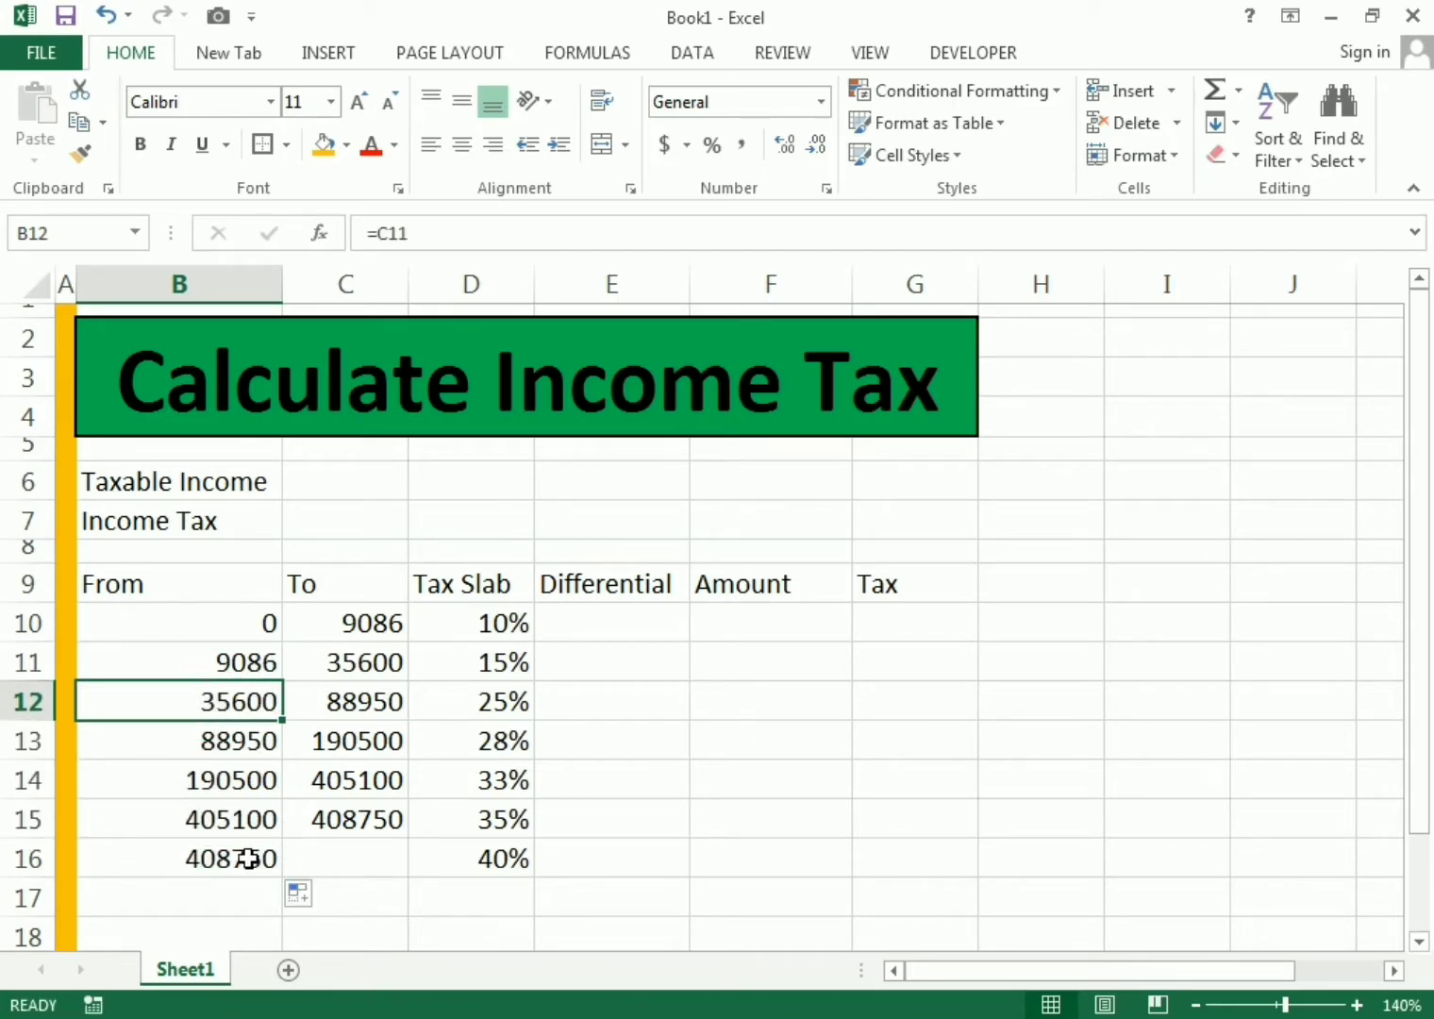
- Enter =D10 in E10 for the first 10% differential
click(597, 613)
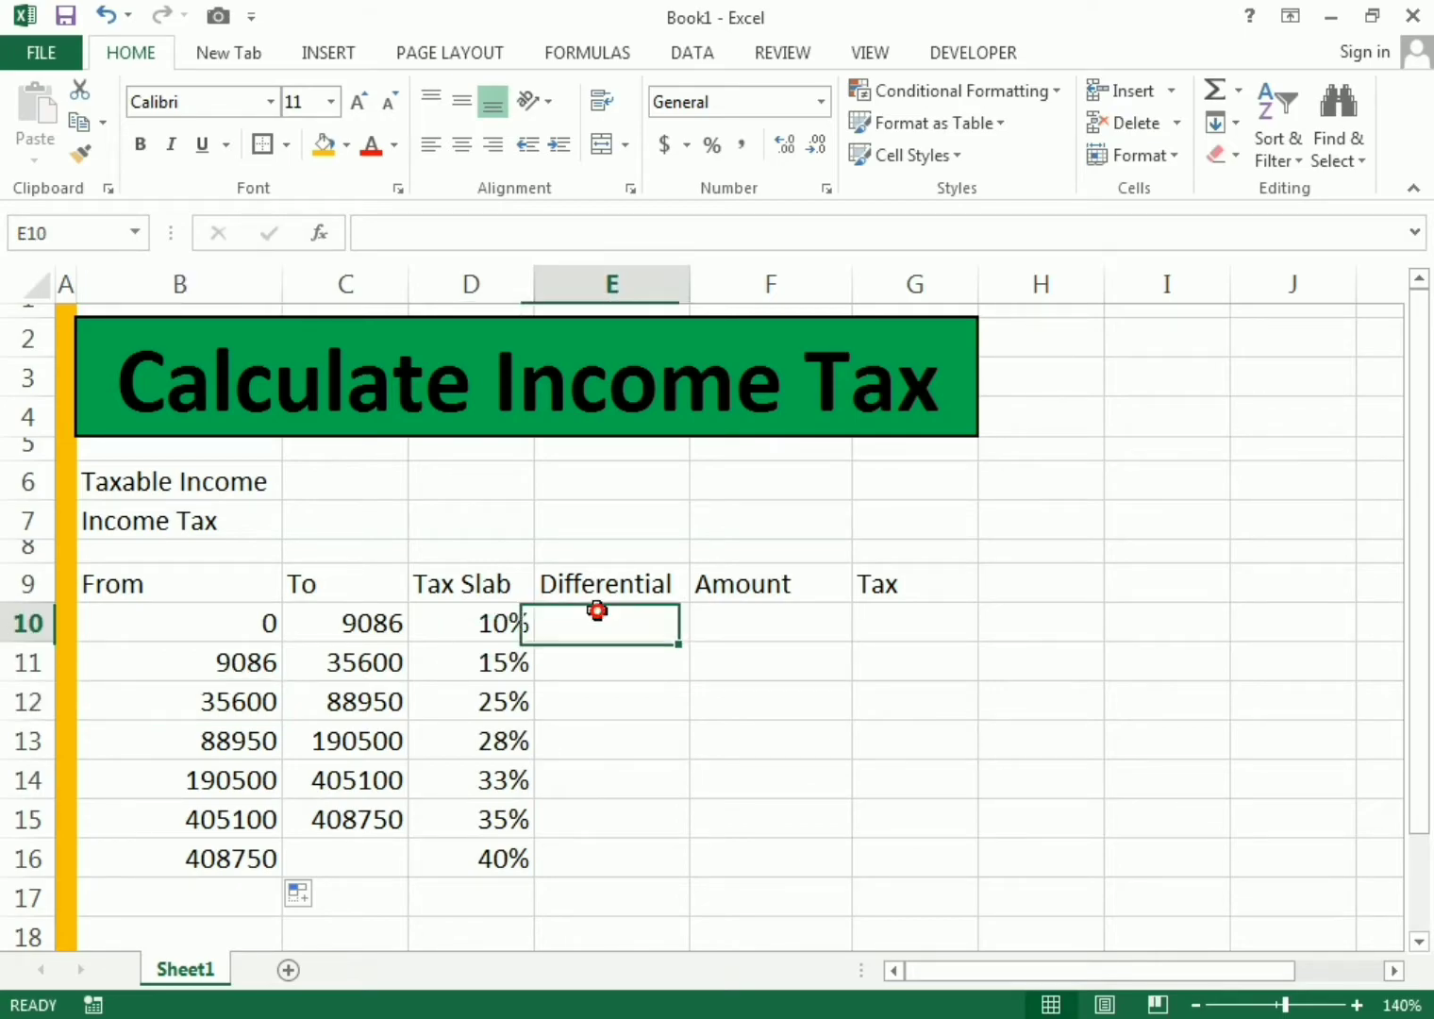
text(=)
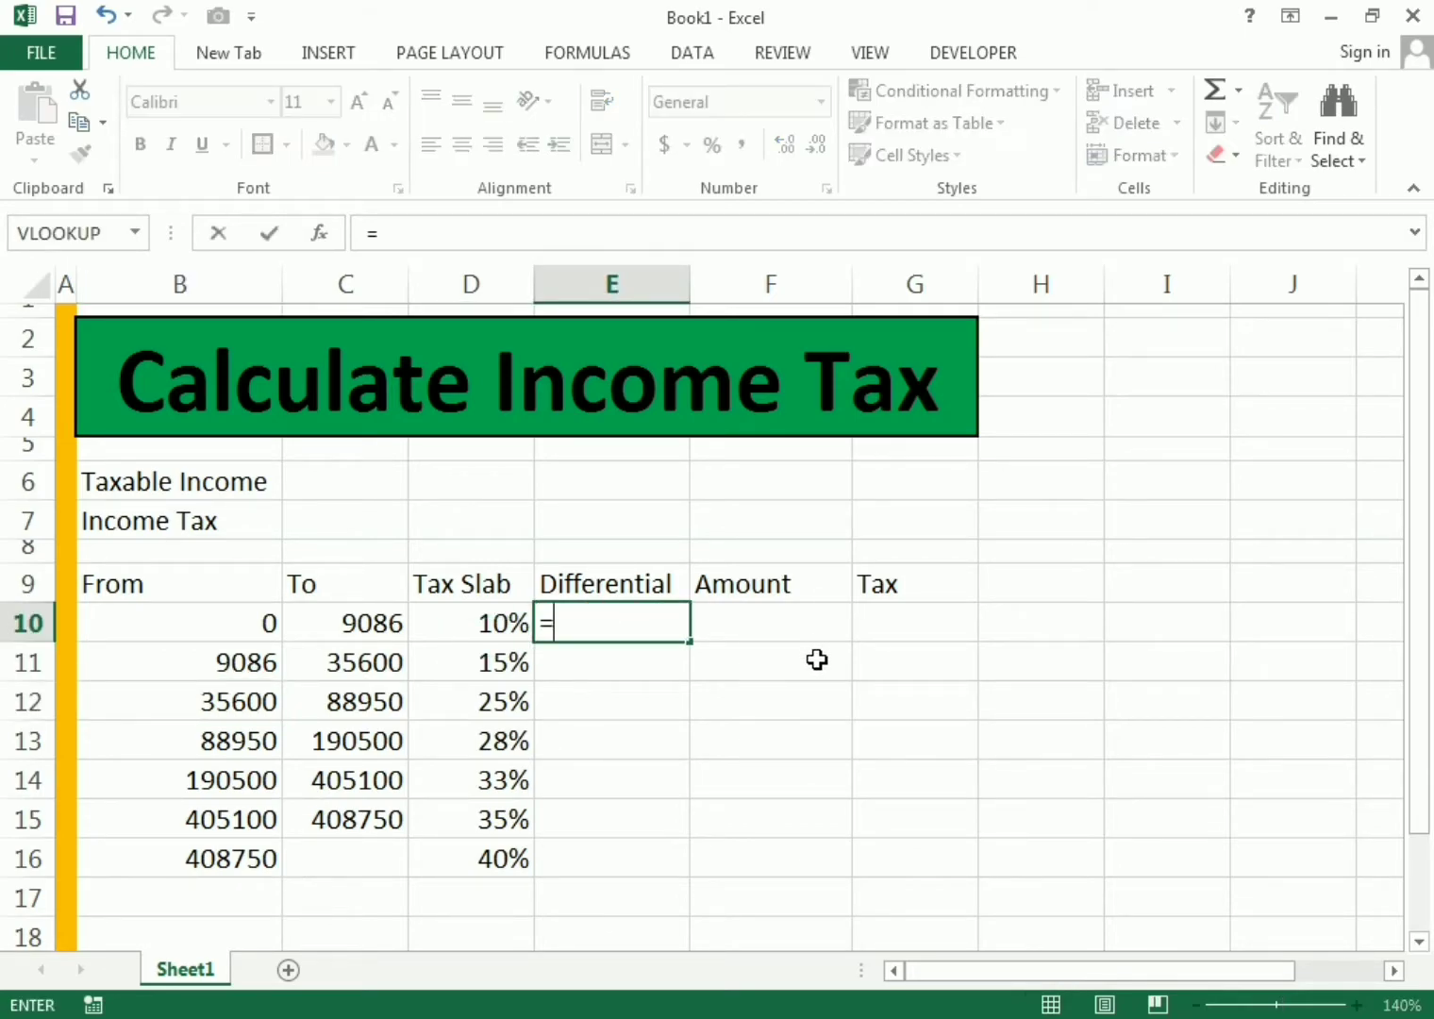
click(471, 619)
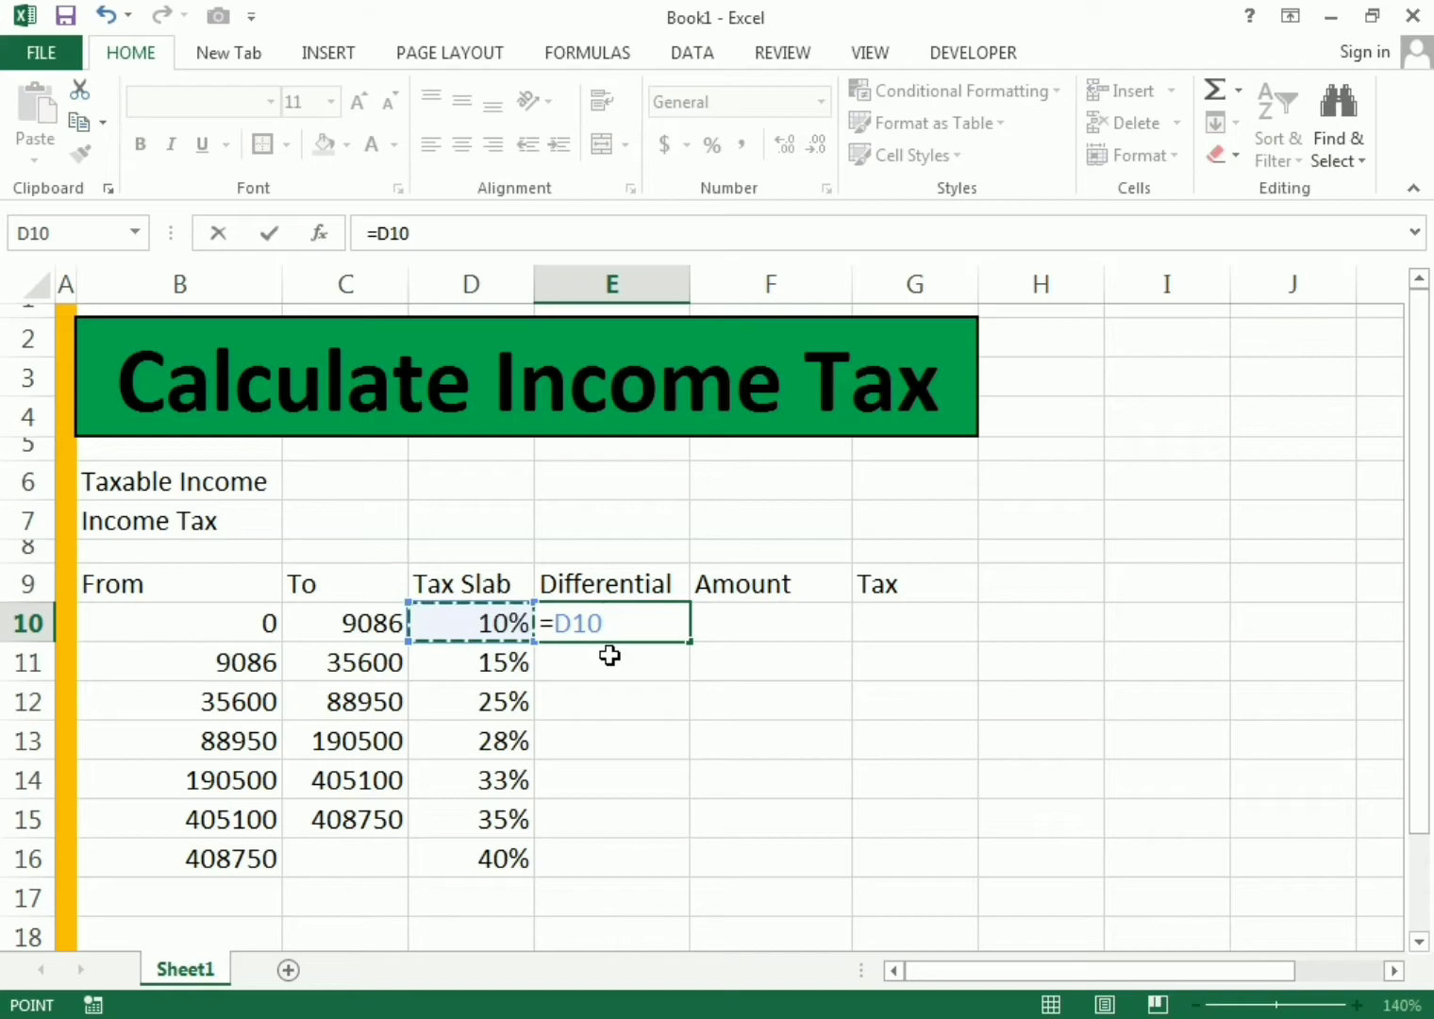
key(Return)
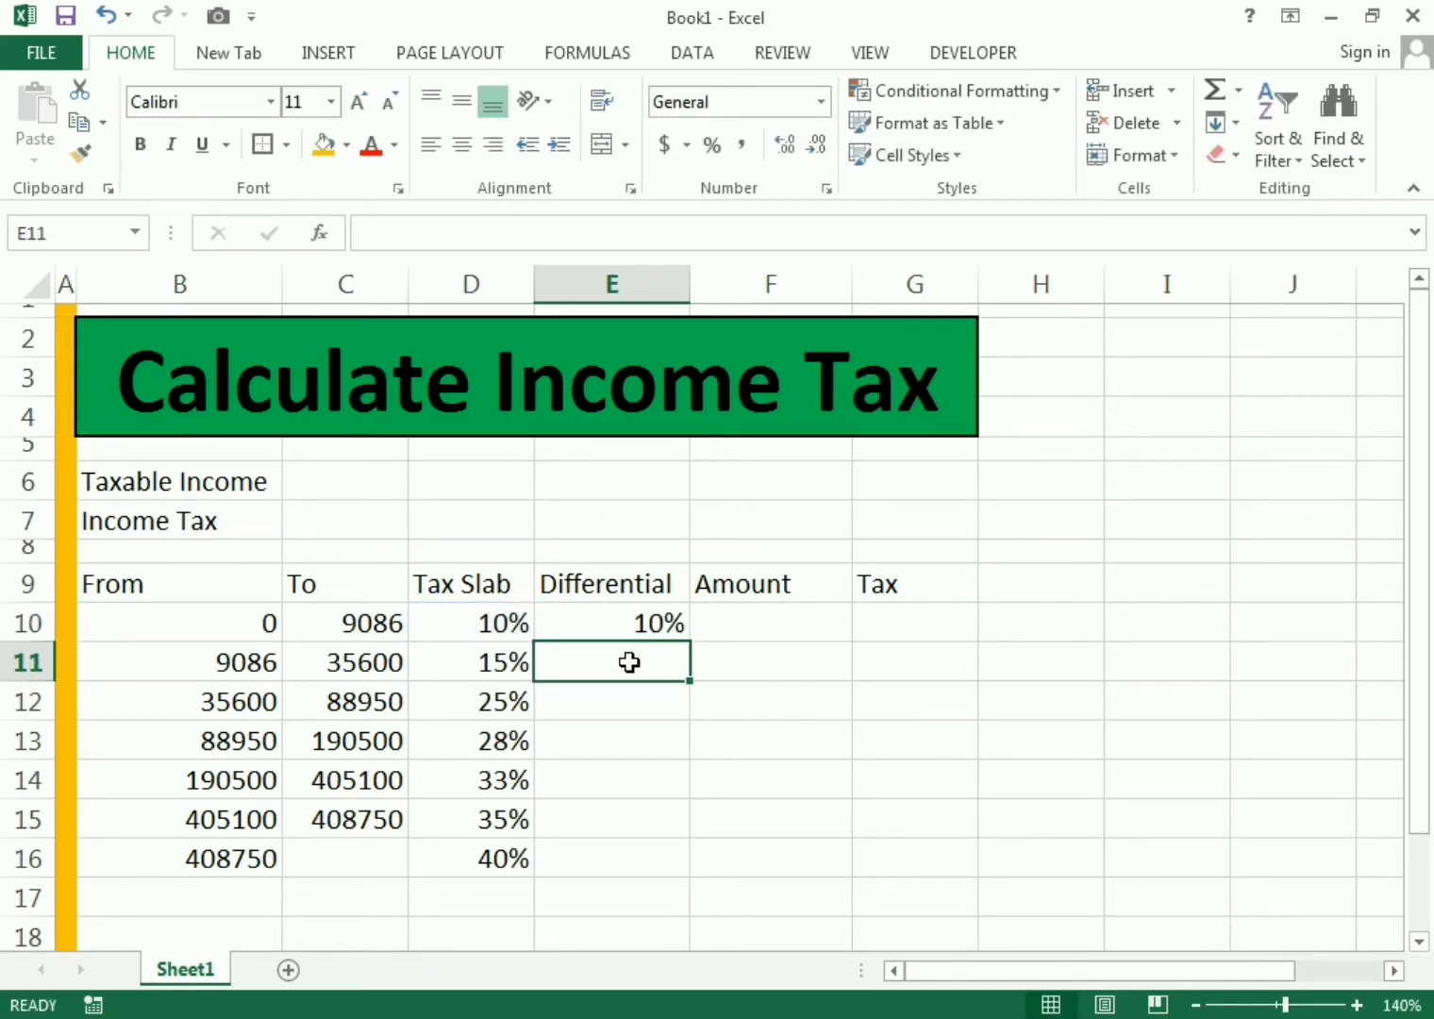
- Enter =D11-D10 in E11 and copy it down to E16
text(=)
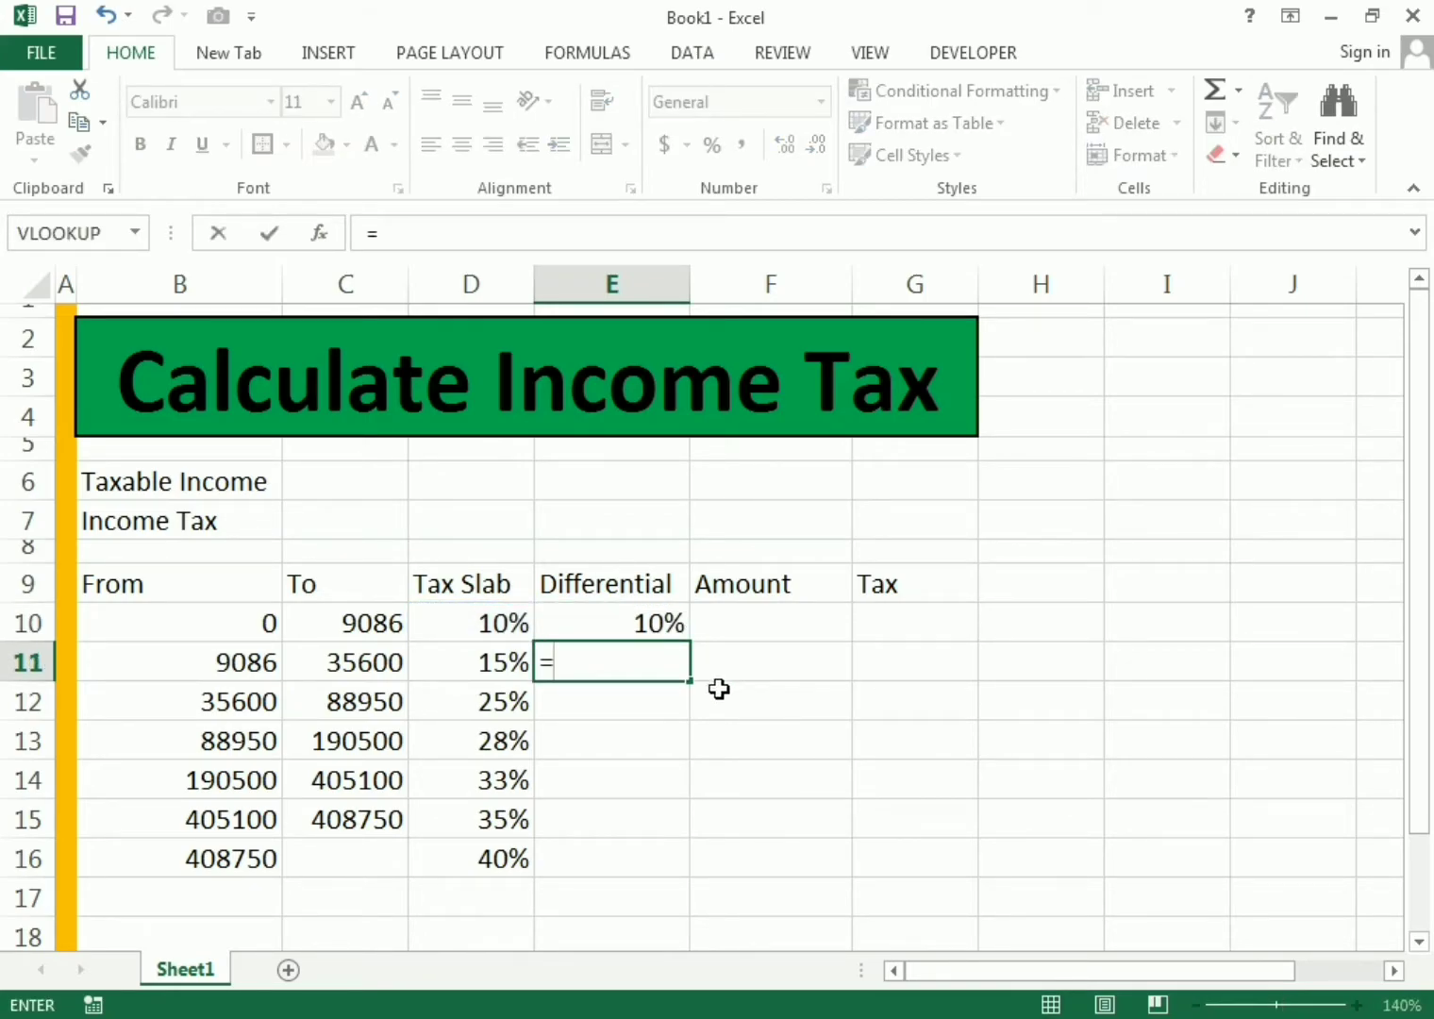
click(489, 668)
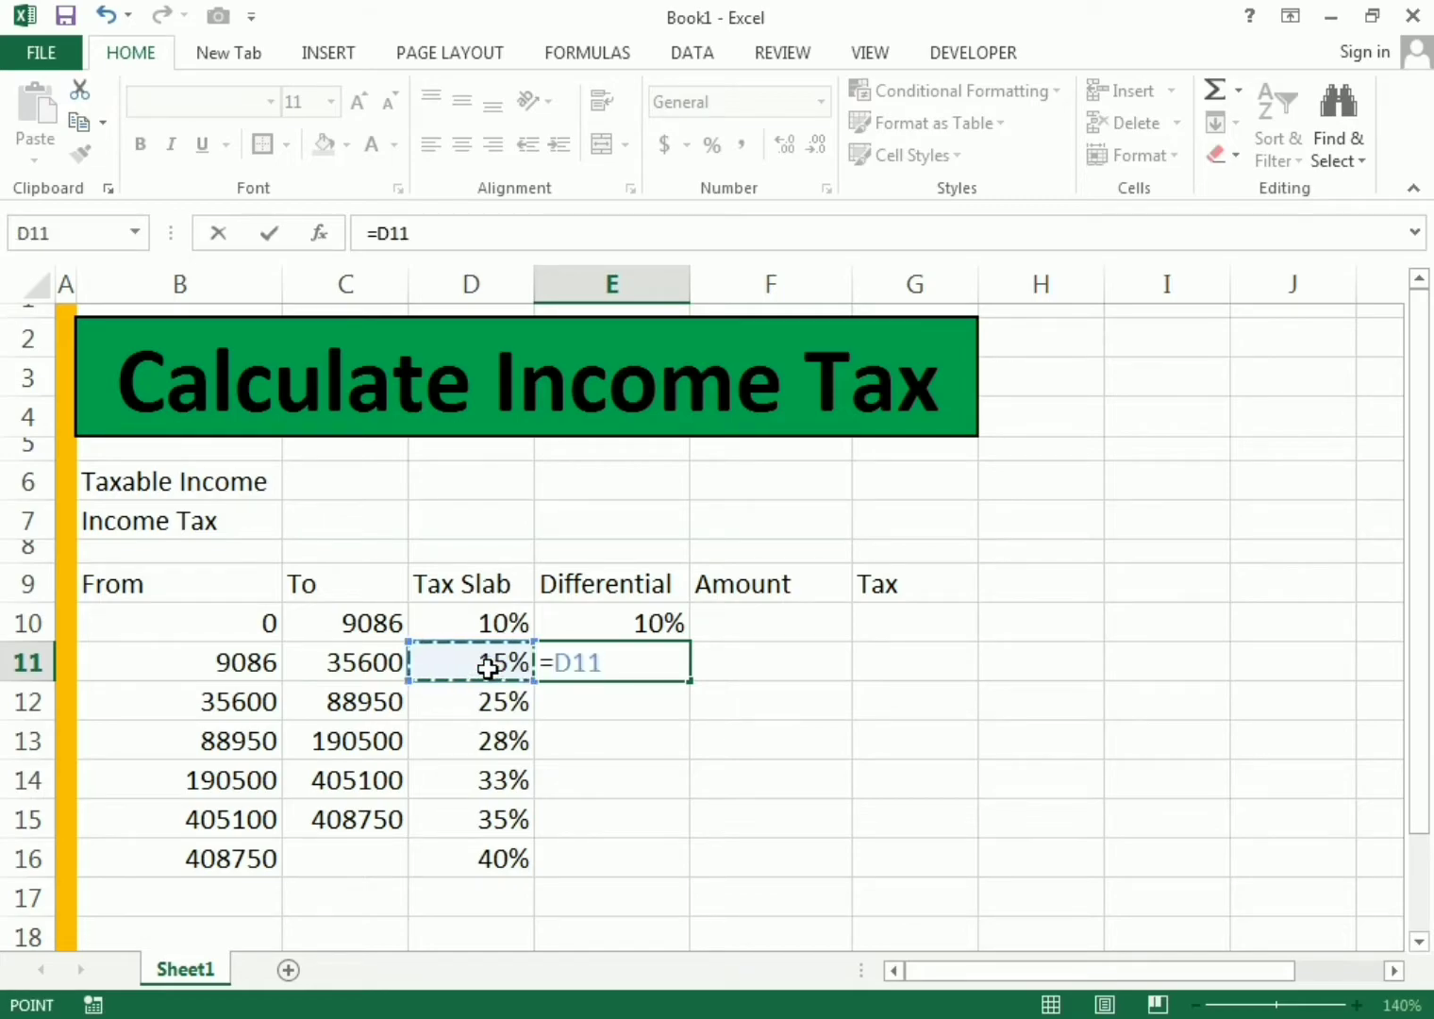
text(-)
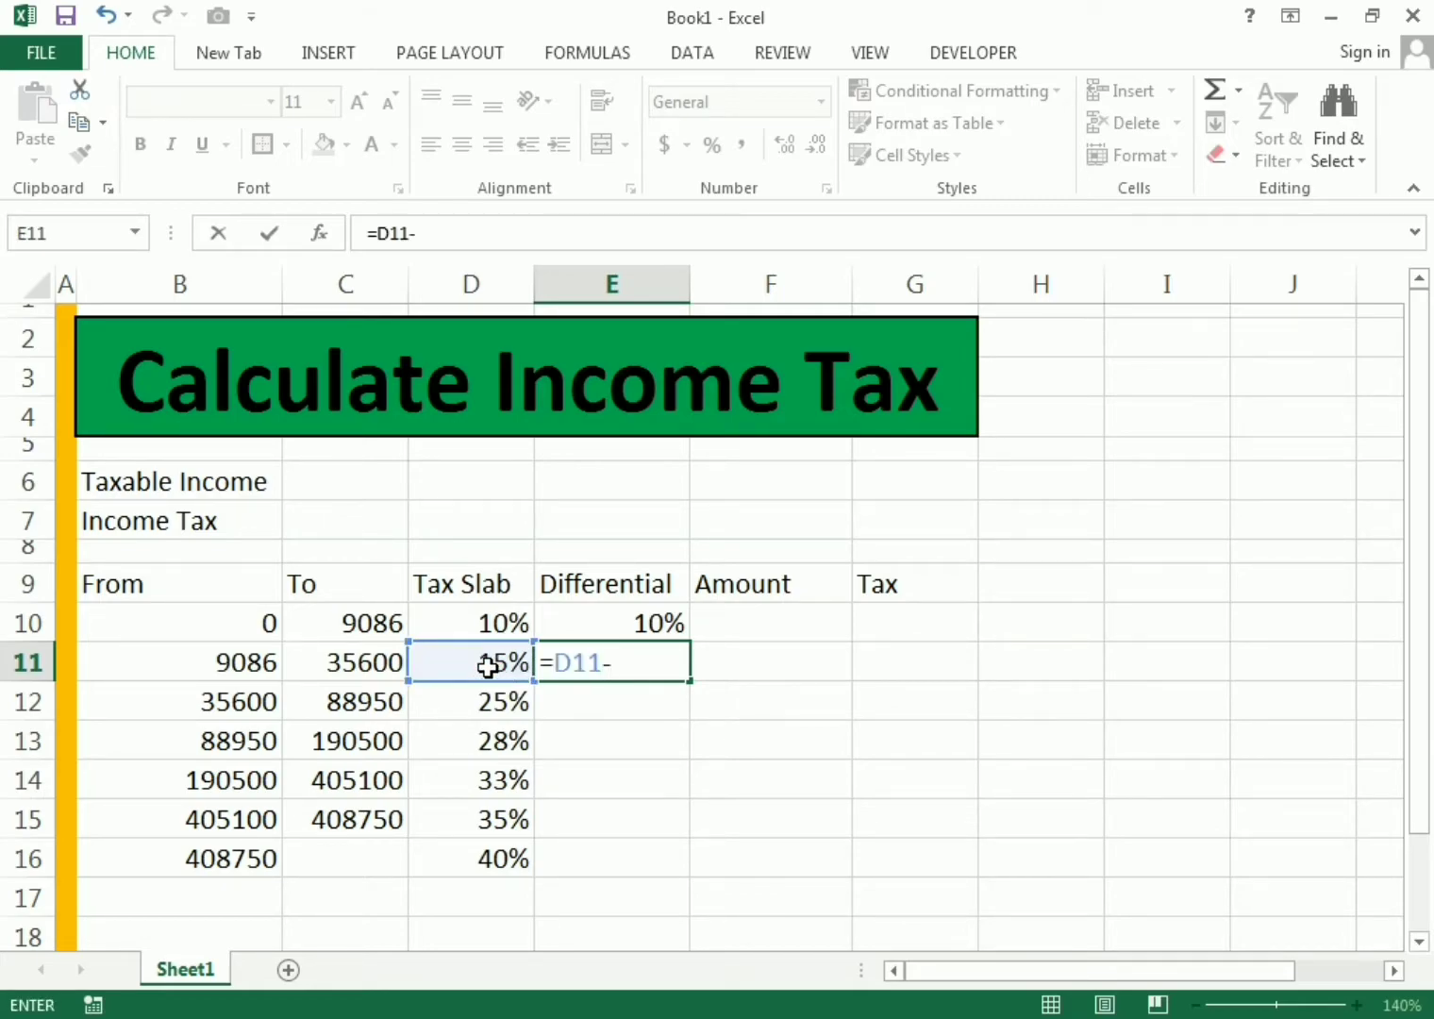
click(474, 621)
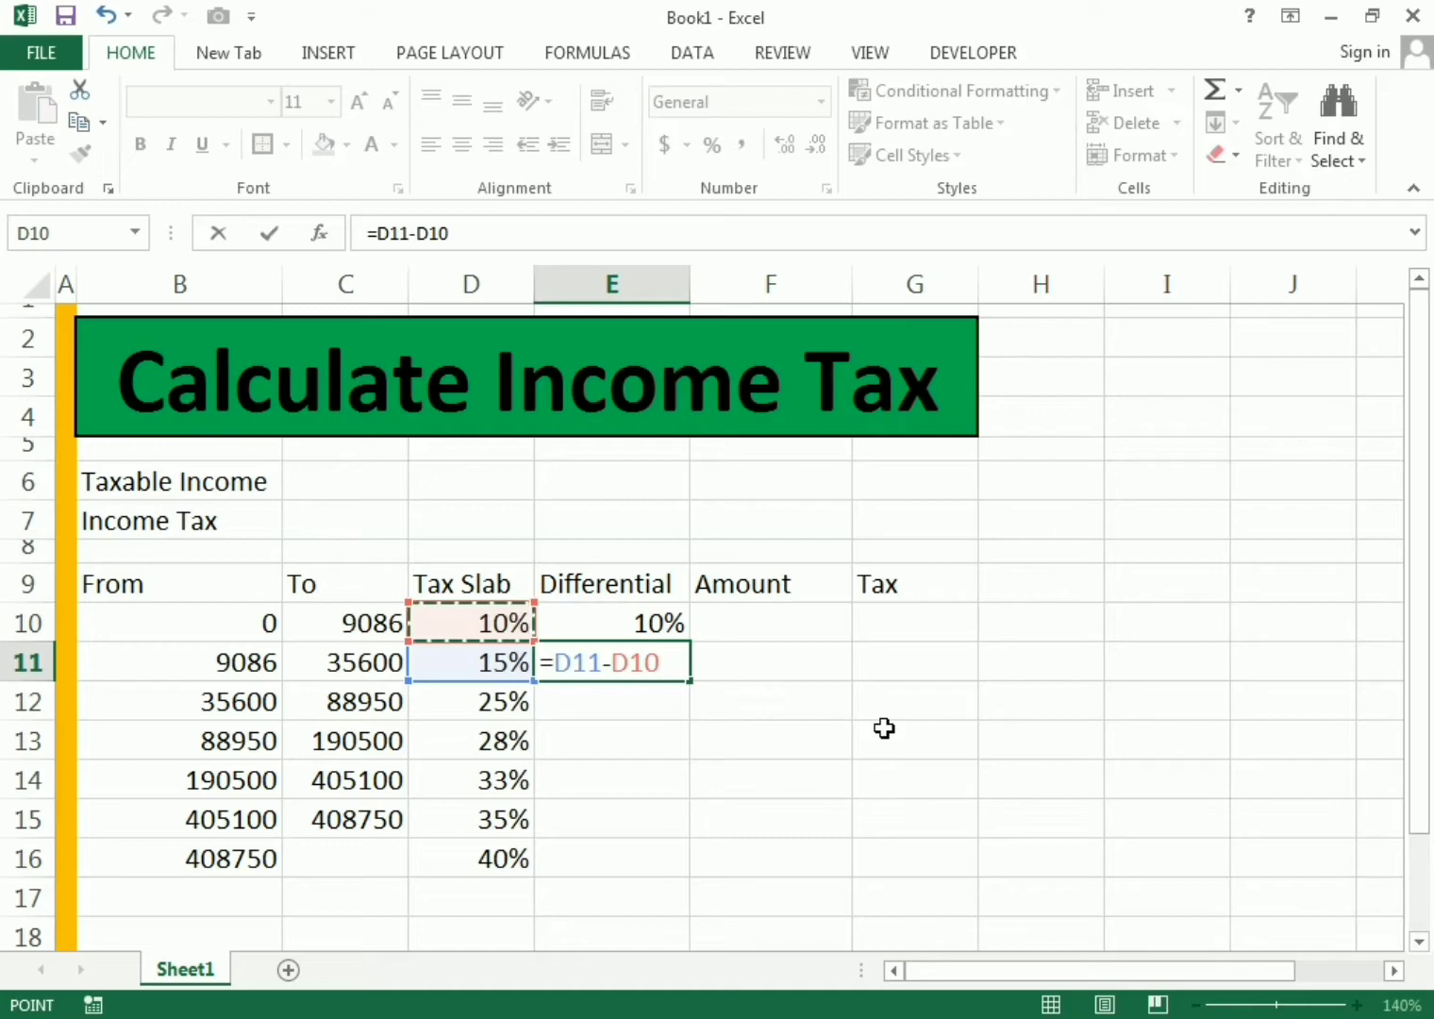
key(Return)
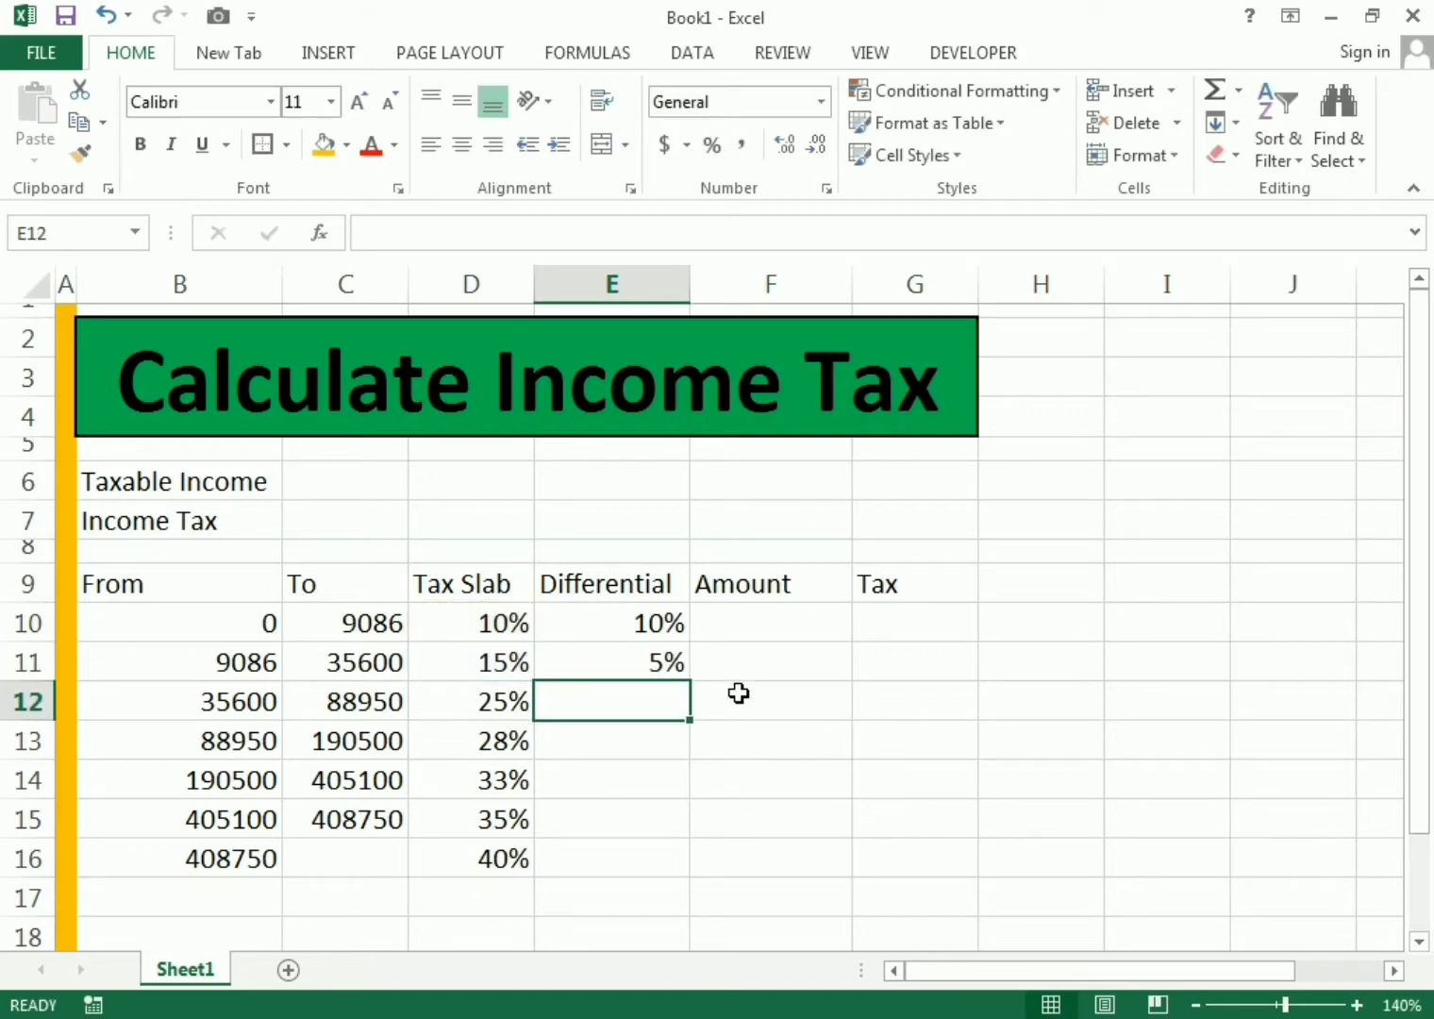
click(589, 669)
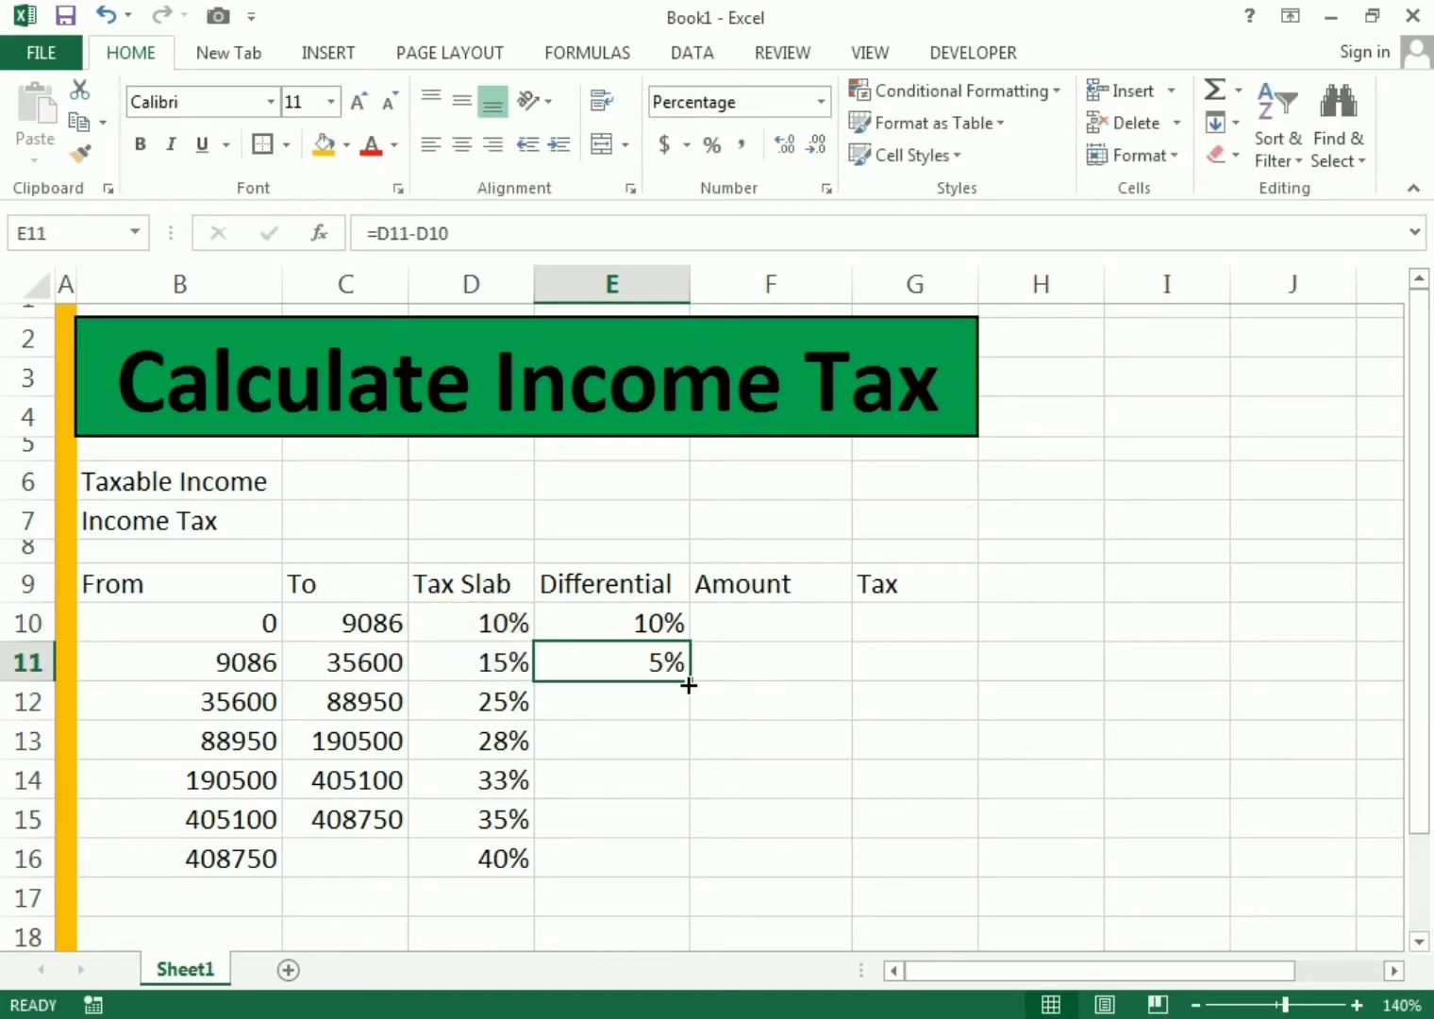
drag(688, 683, 692, 869)
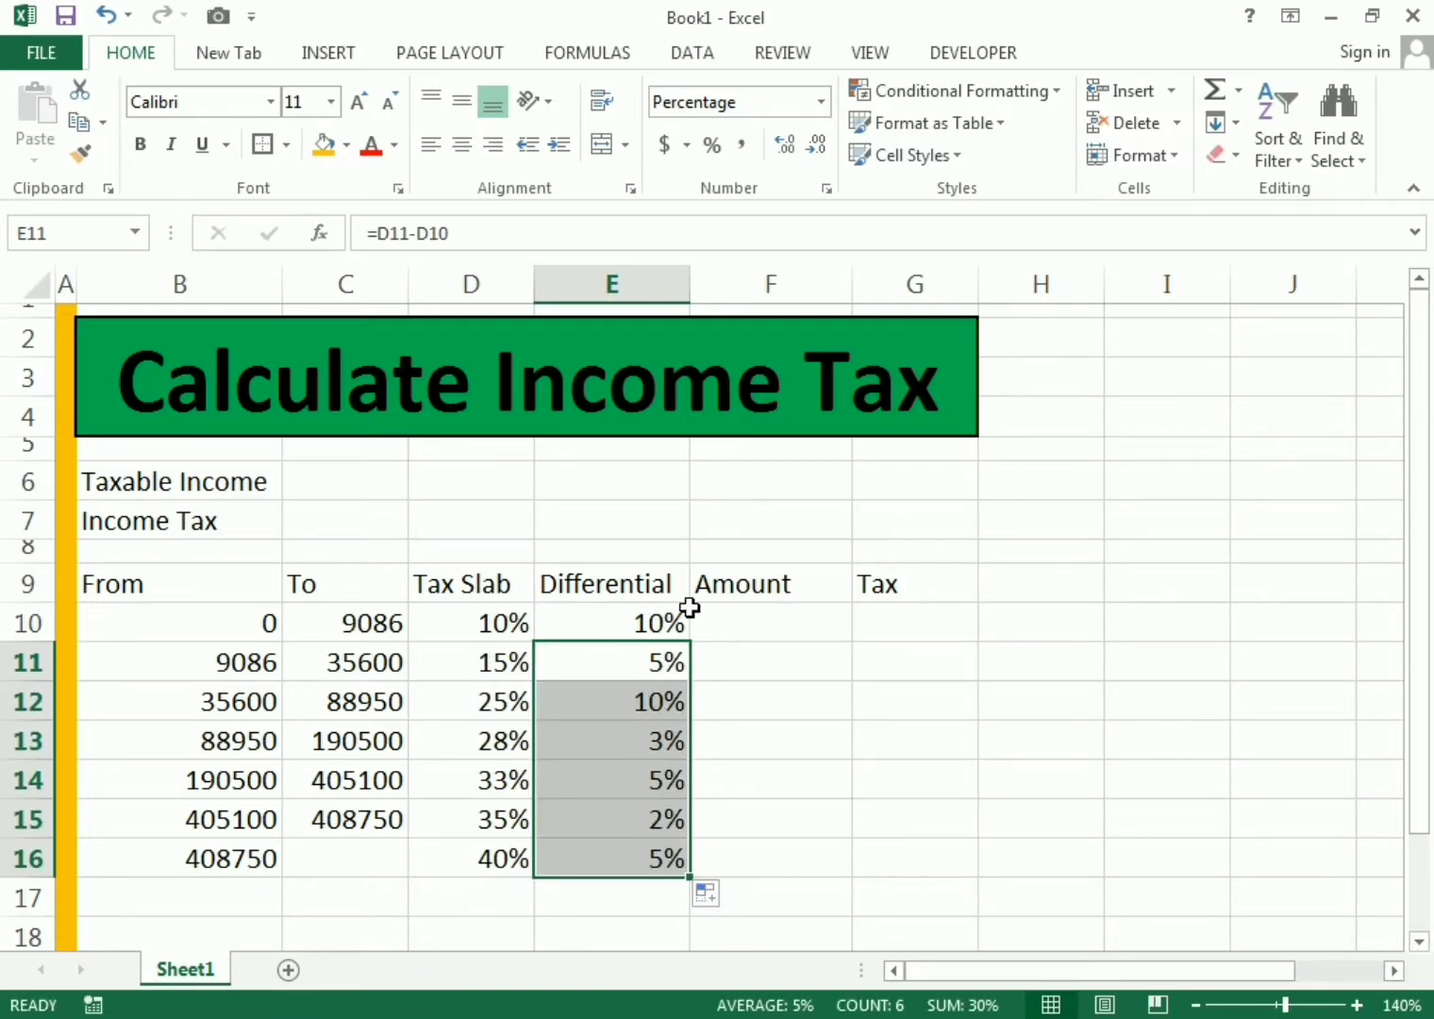
- Enter the Amount formula =$C$6-B10 in F10, with C6 made absolute
click(719, 609)
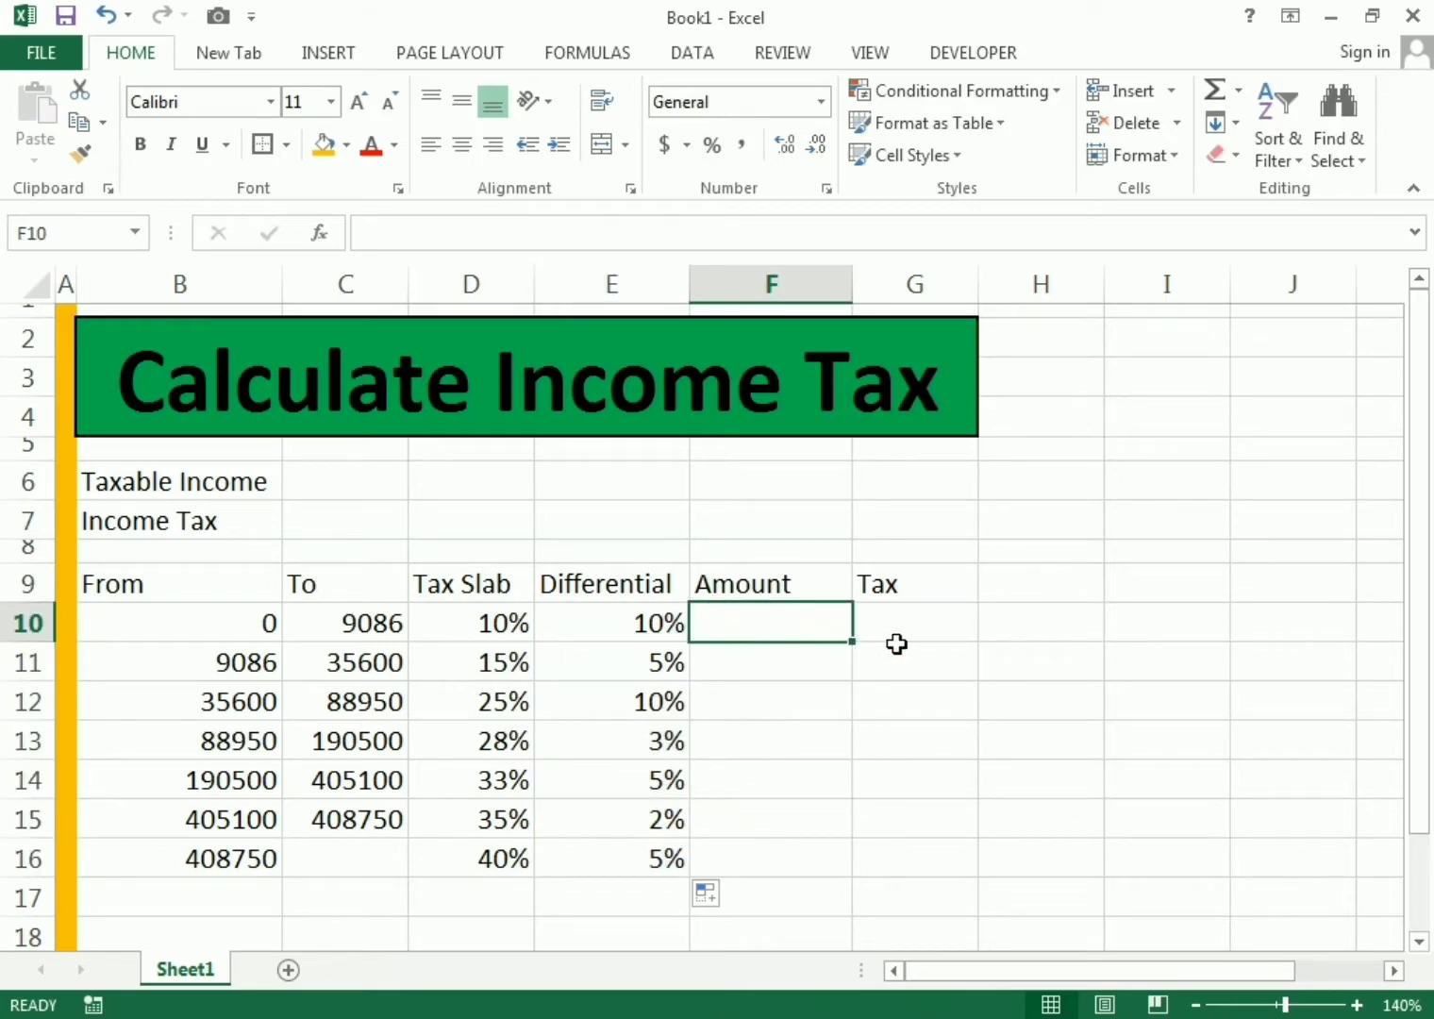
text(=)
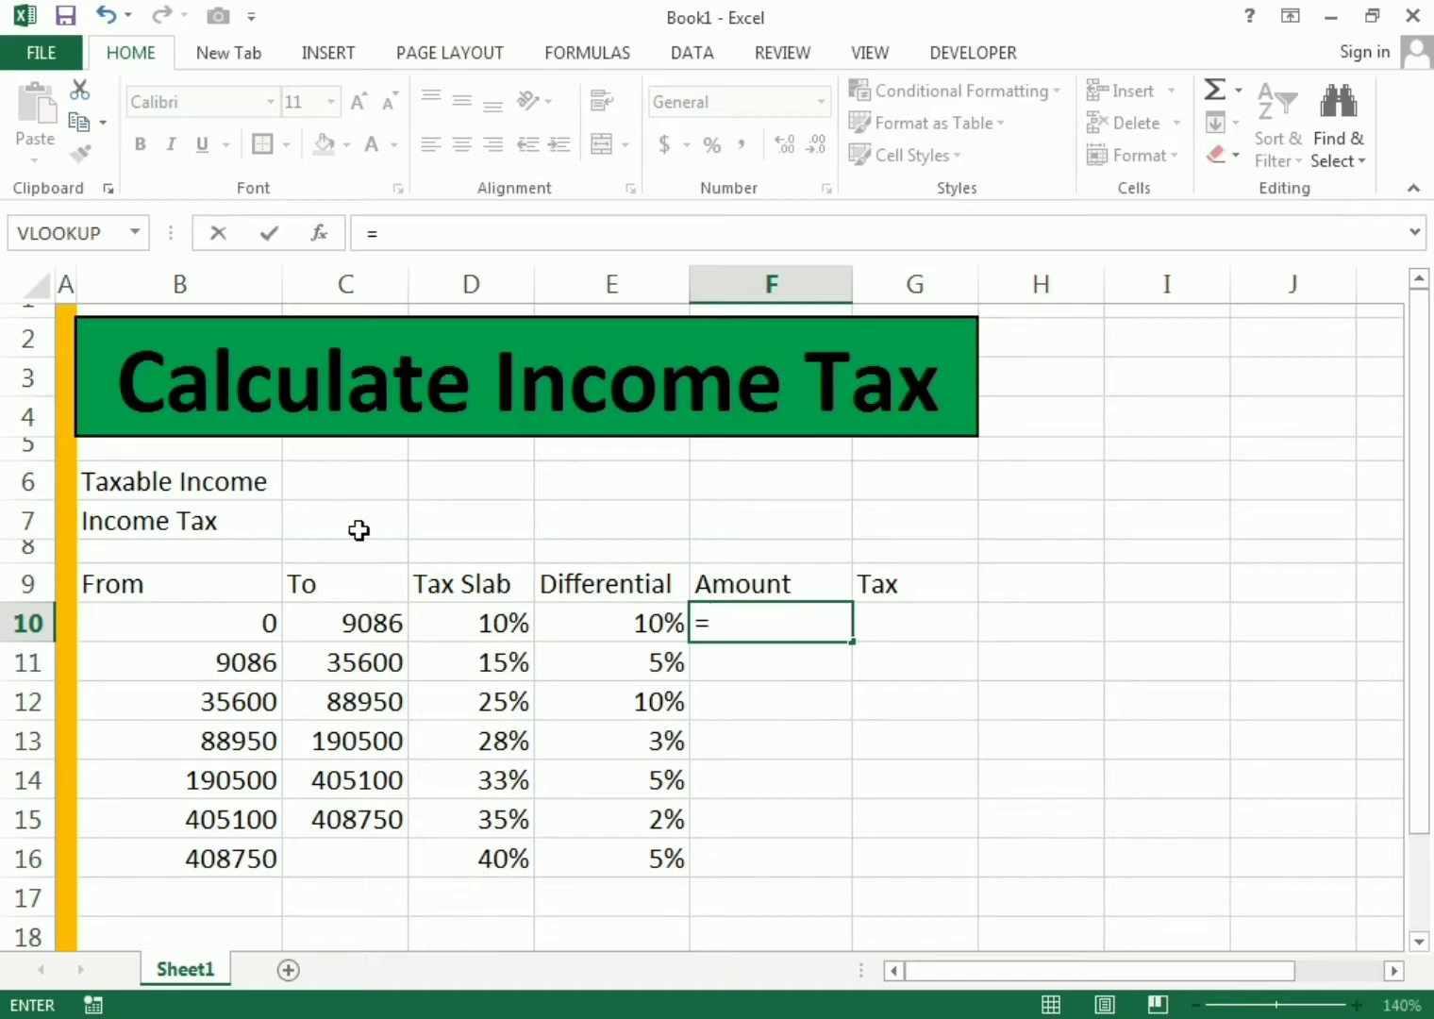
click(330, 474)
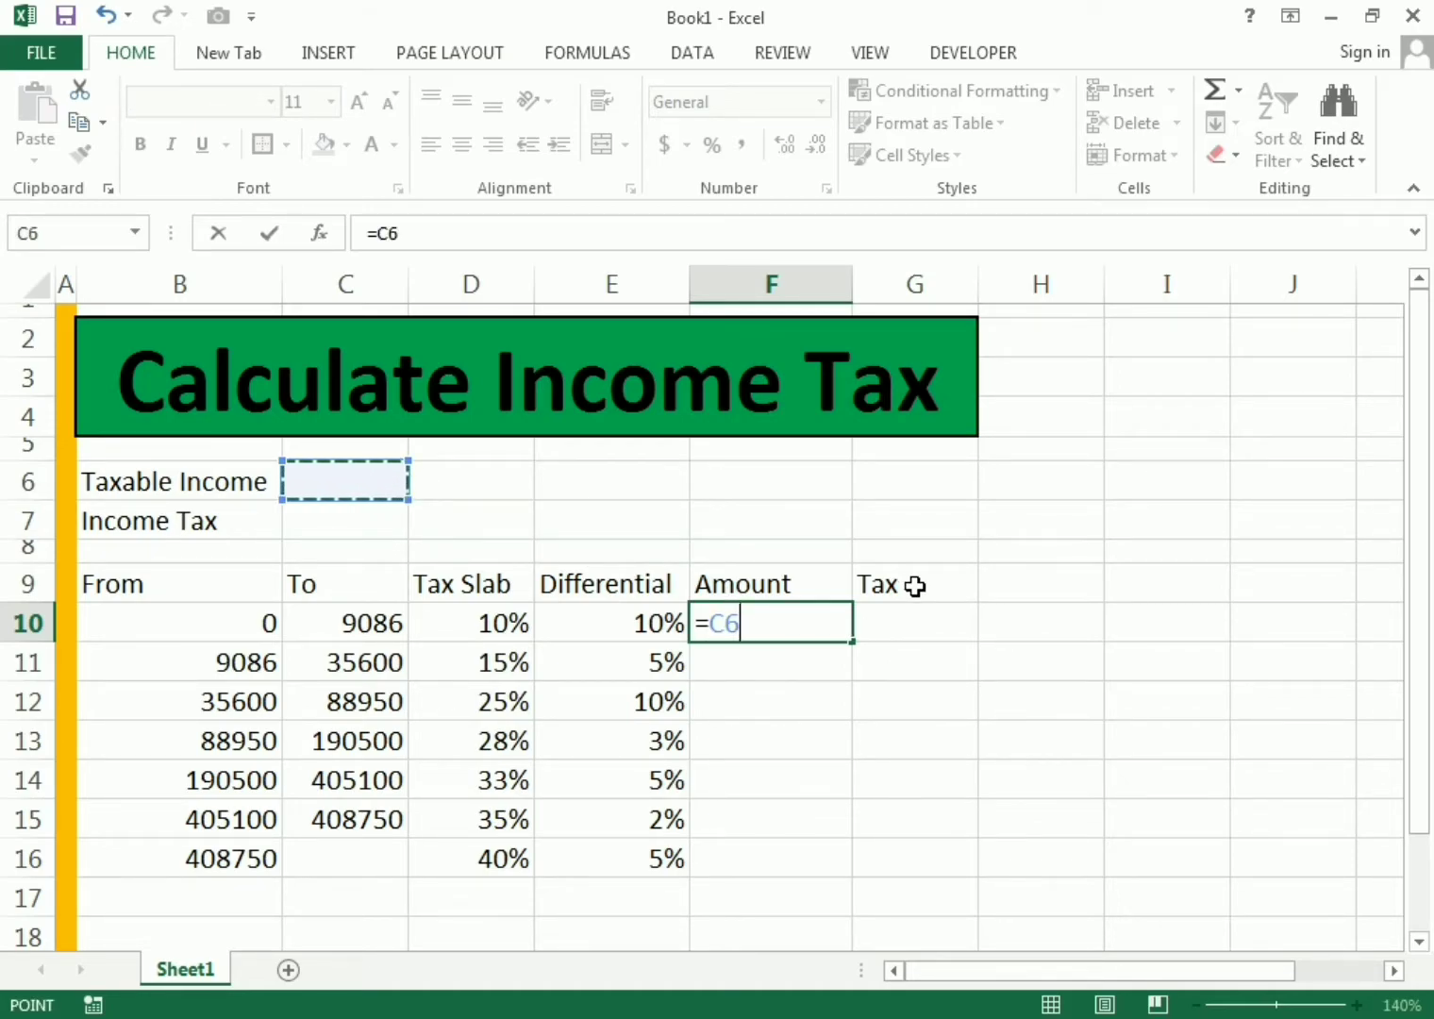
text(-)
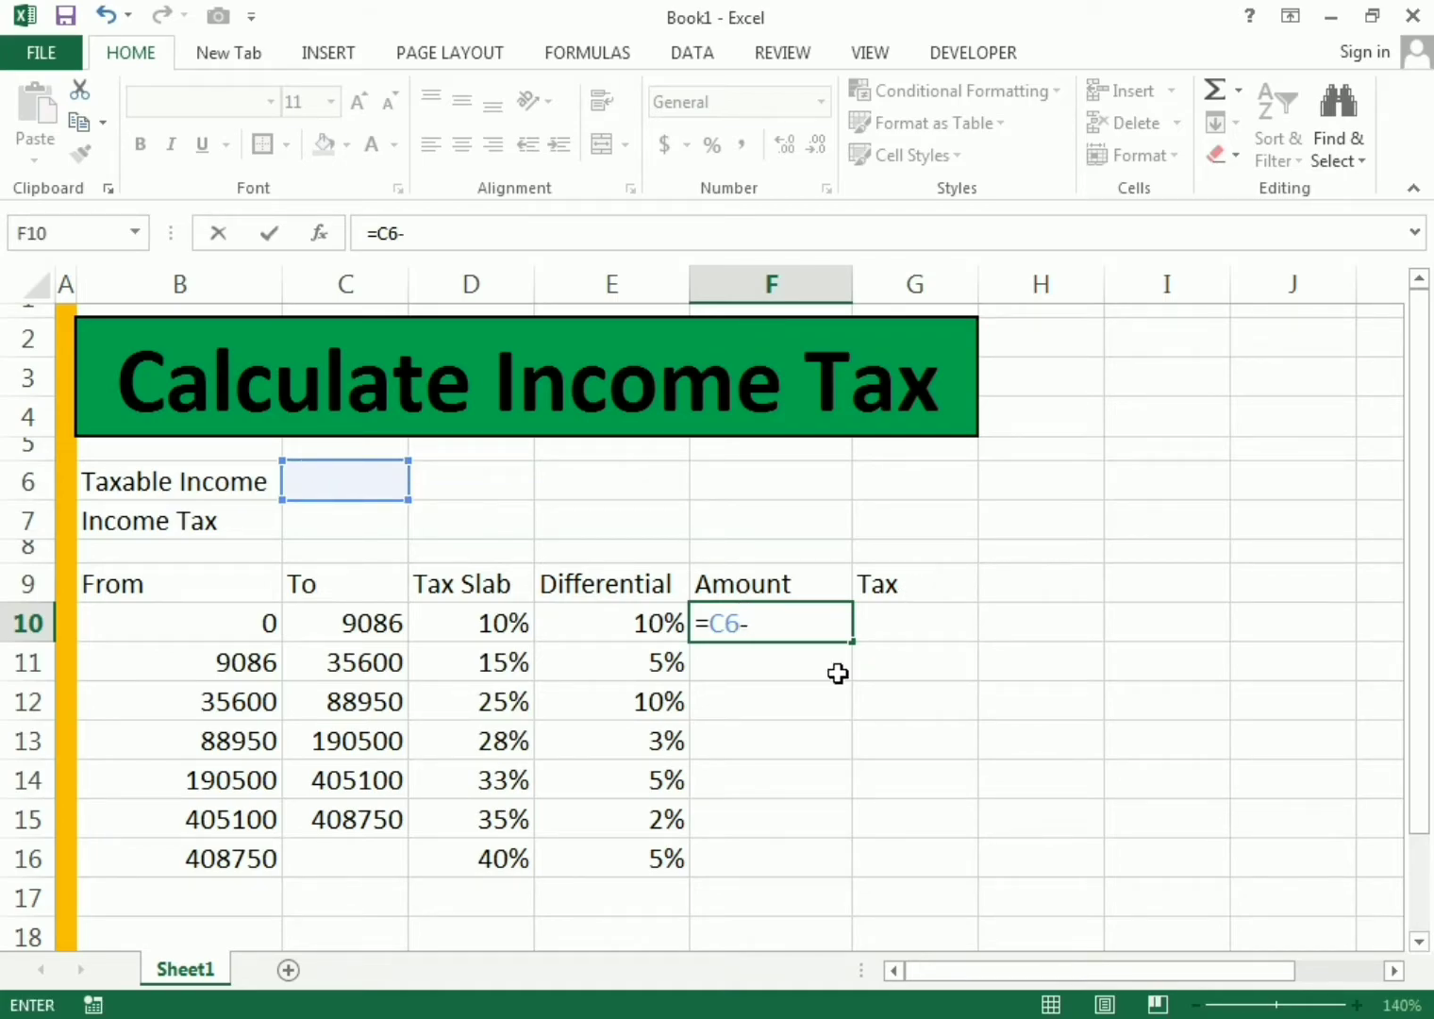
click(243, 623)
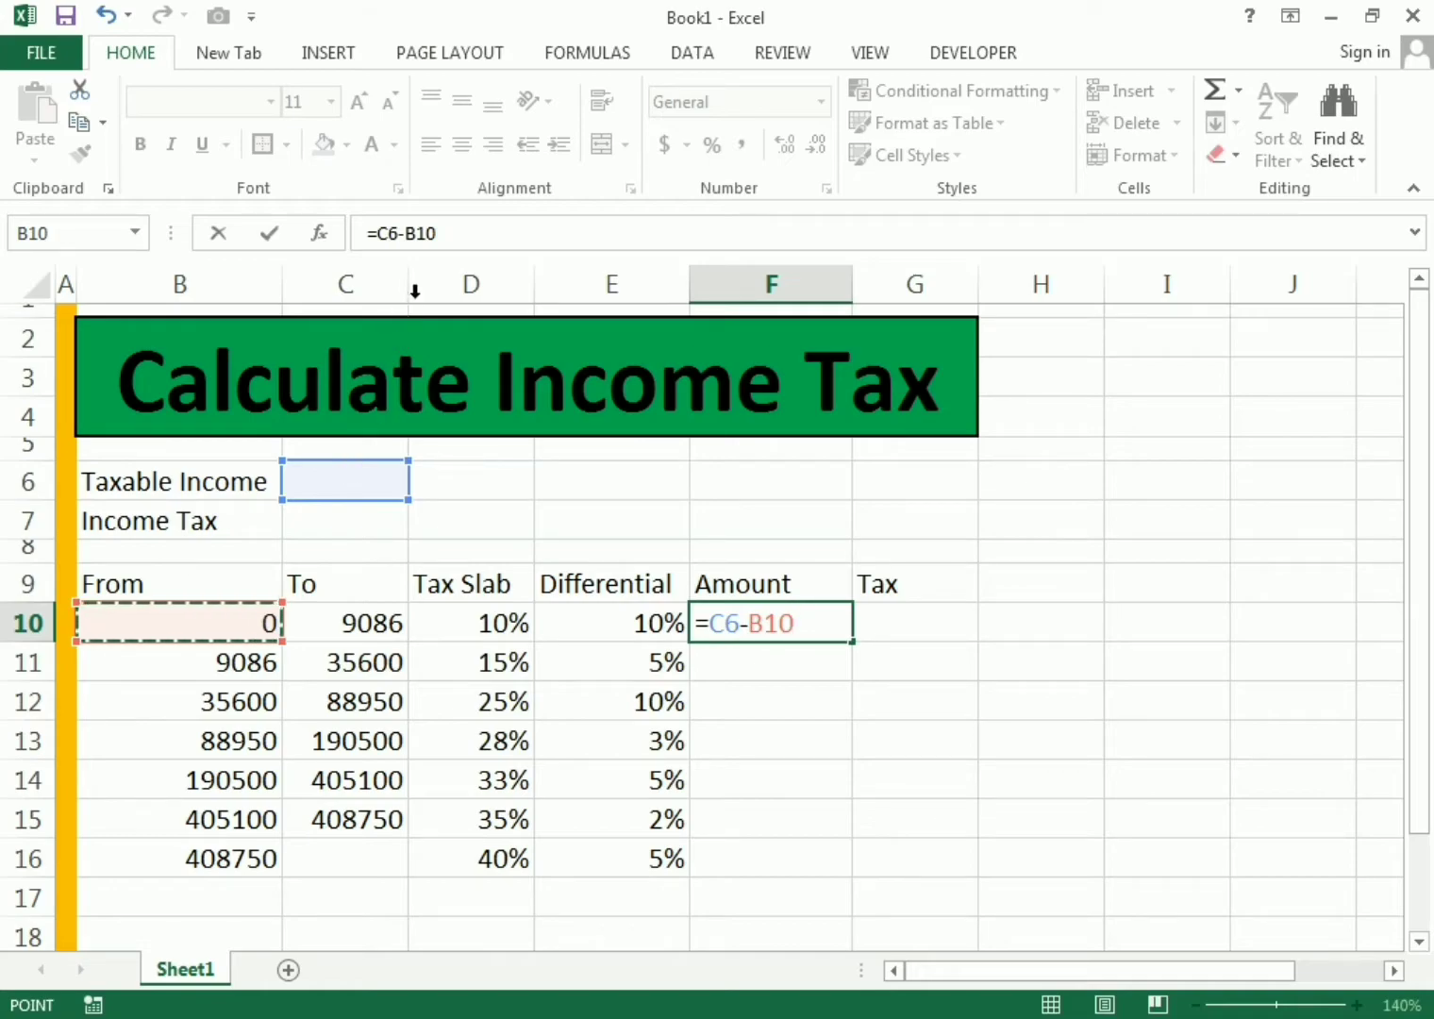
drag(377, 234, 399, 233)
key(F4)
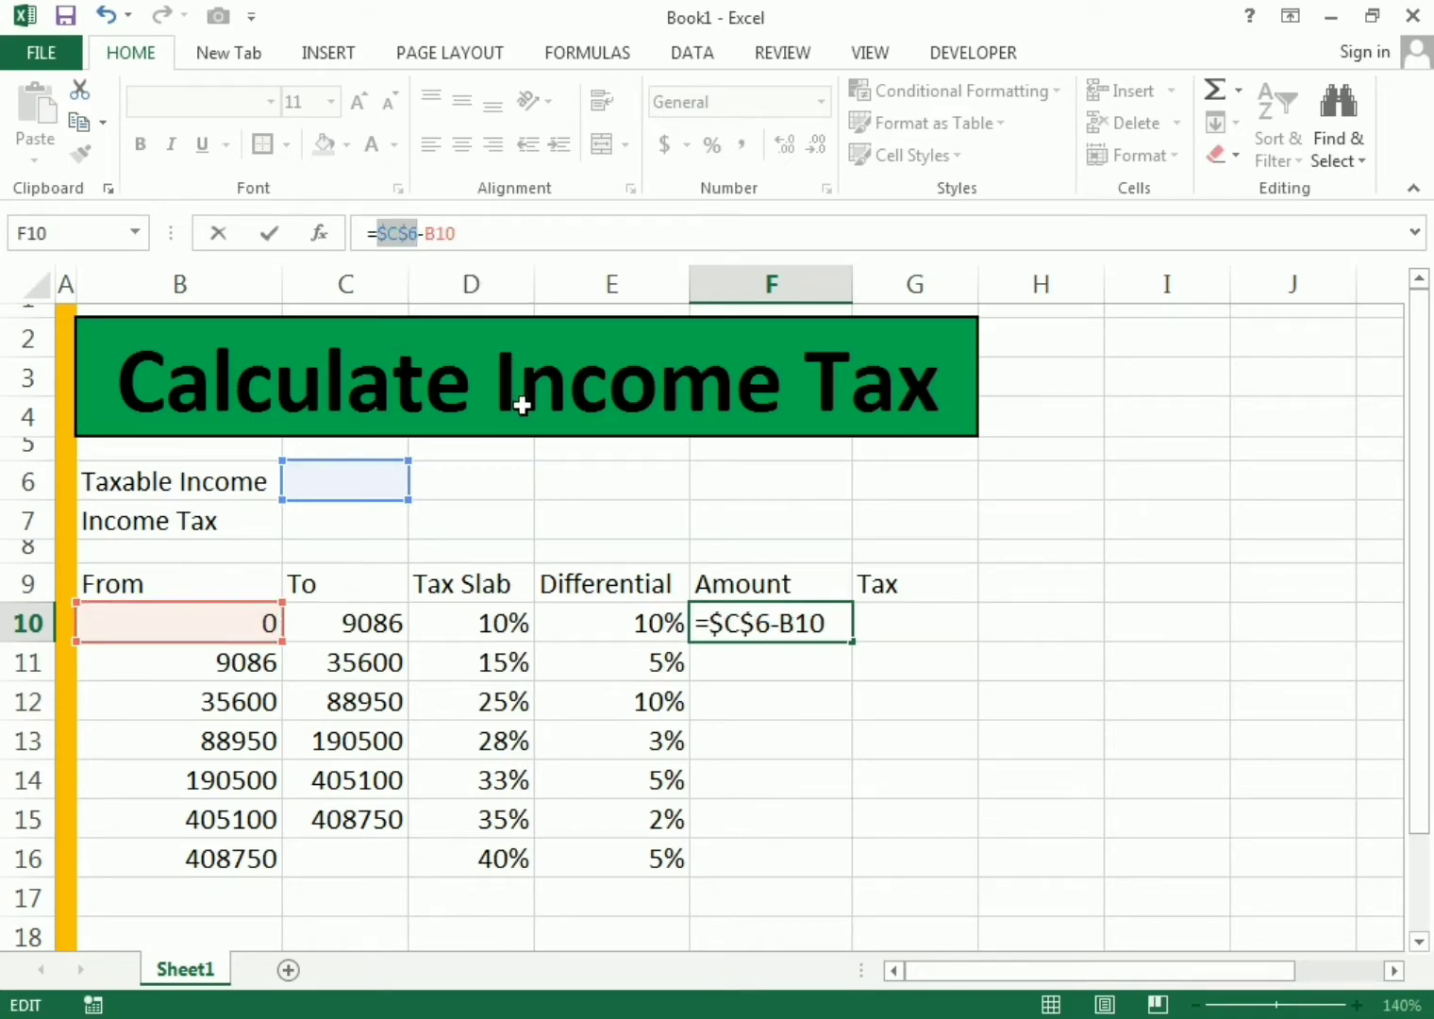
key(Return)
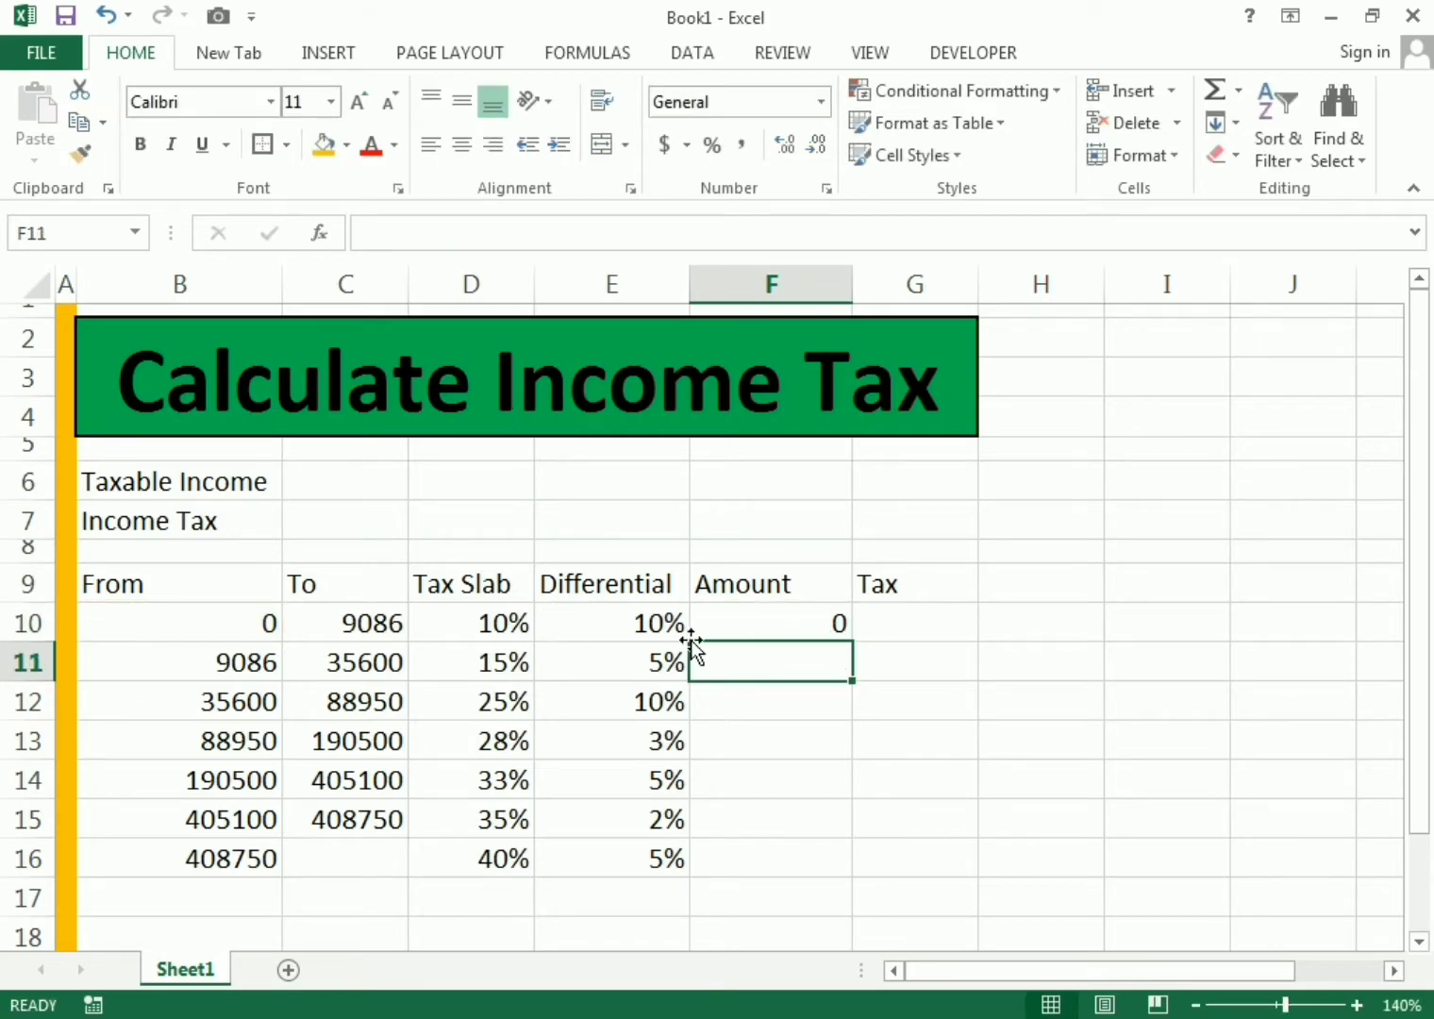
click(756, 622)
- Set taxable income C6 to 45000 and copy the Amount formula down to F16
click(326, 478)
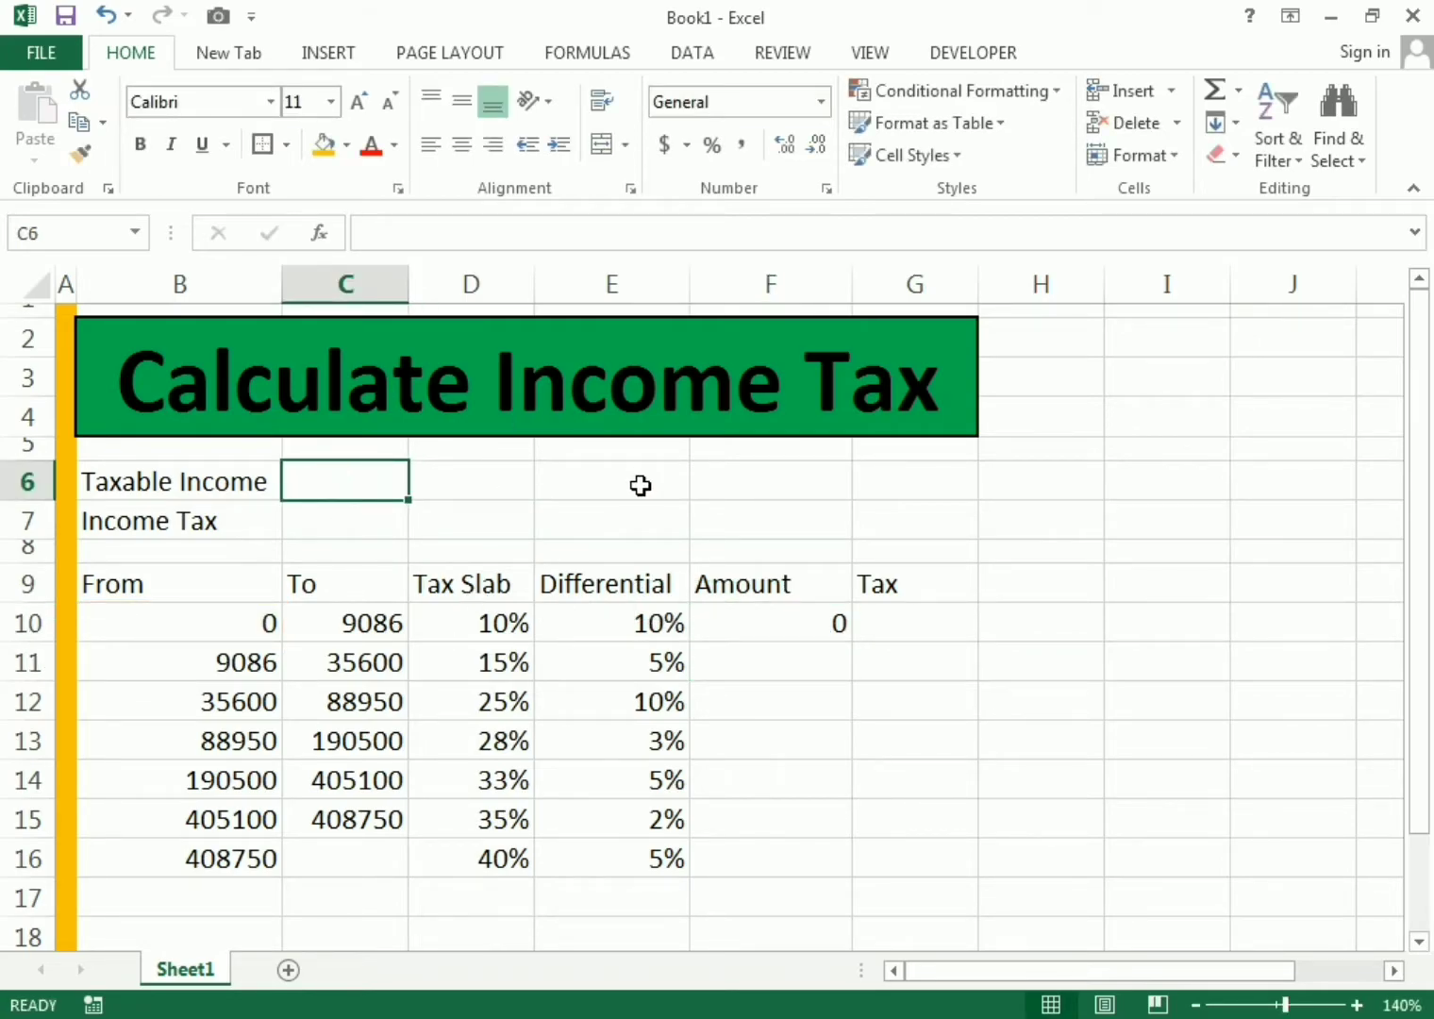
text(45000)
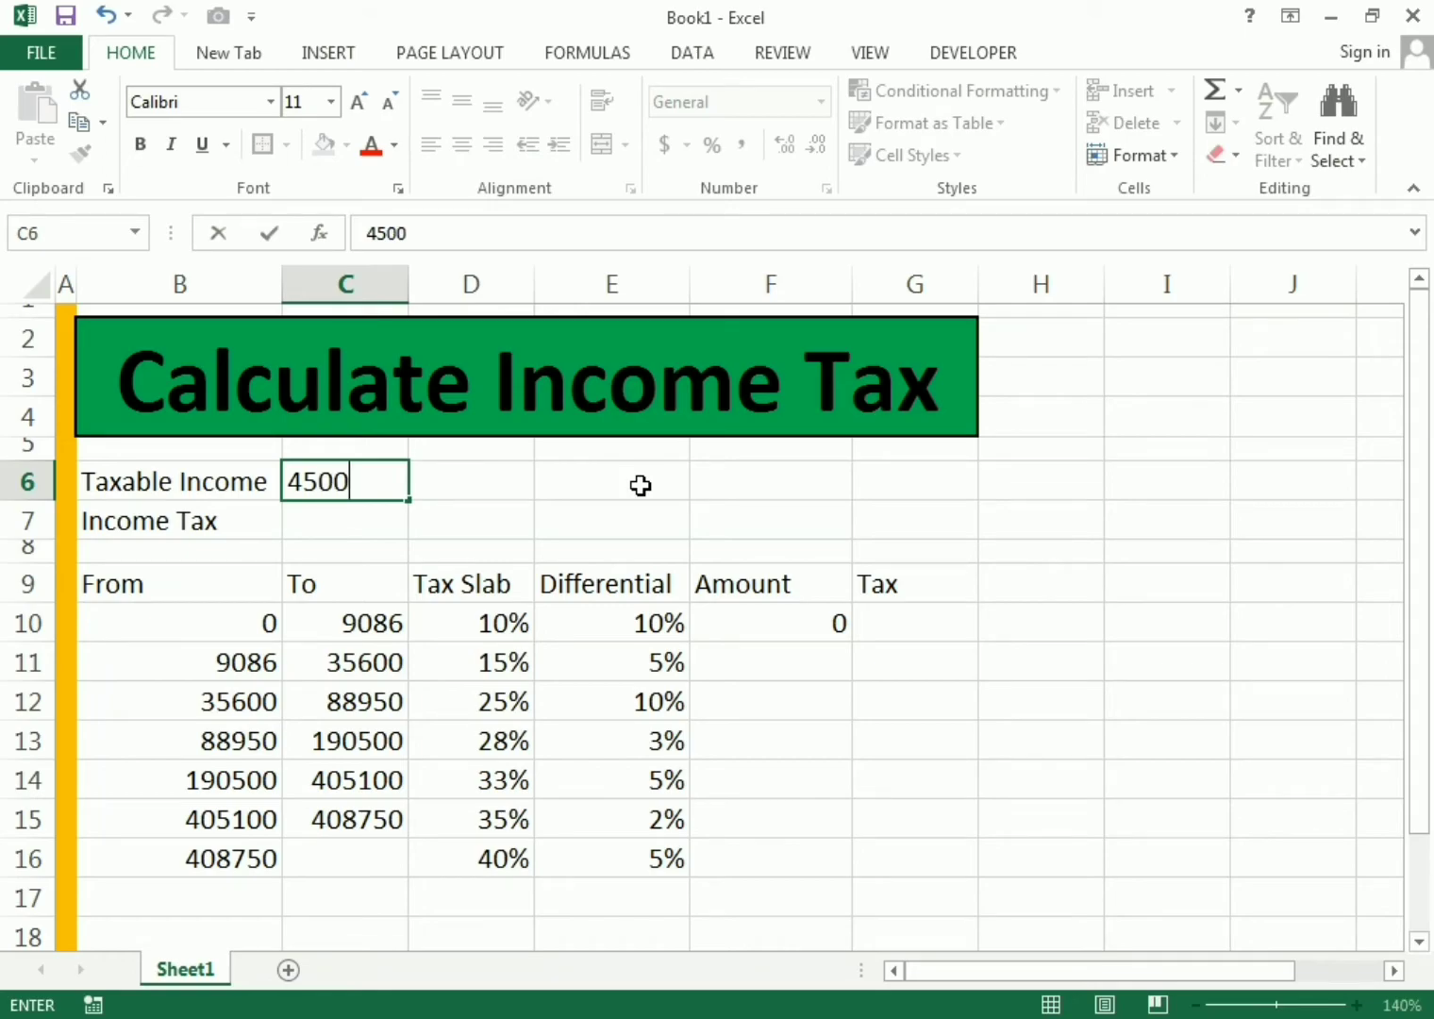
key(Return)
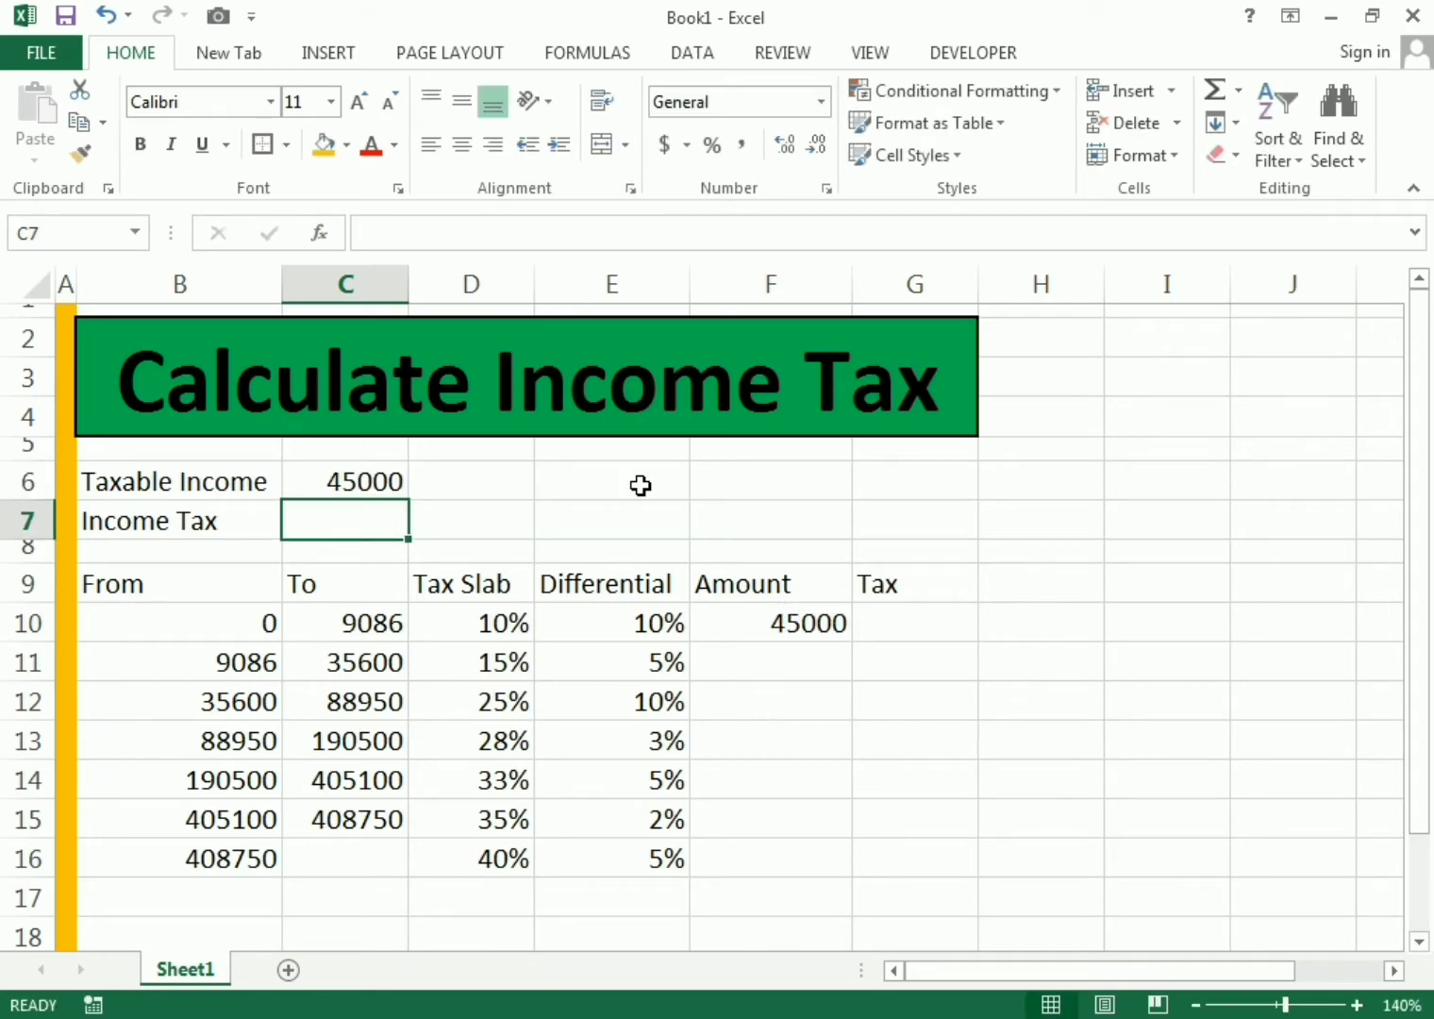
click(810, 617)
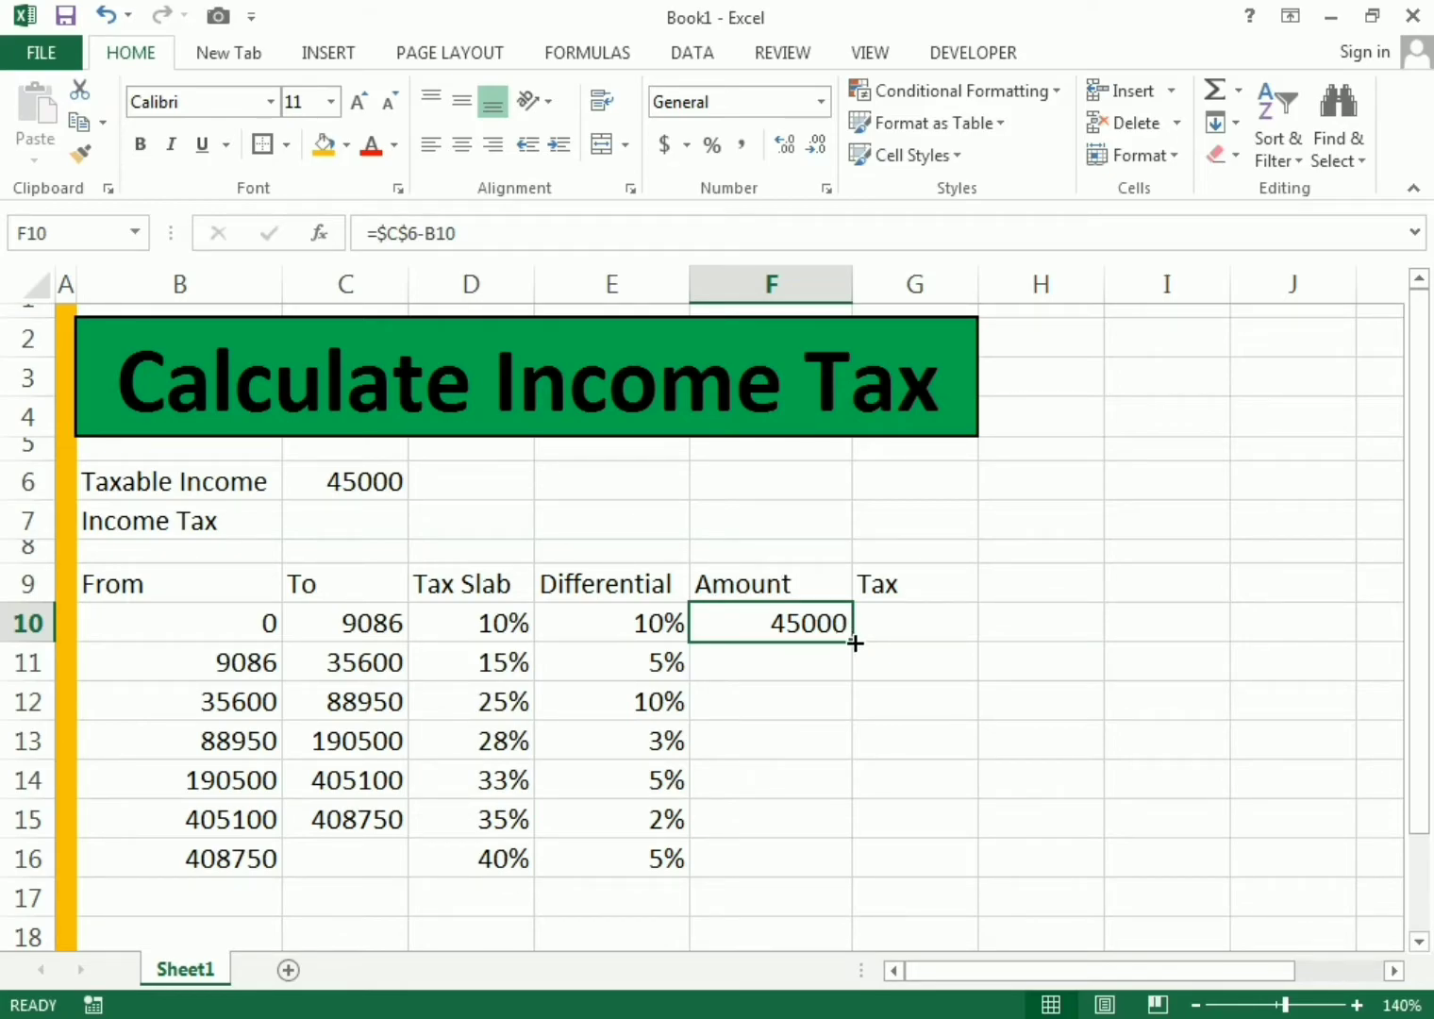
drag(854, 642, 846, 881)
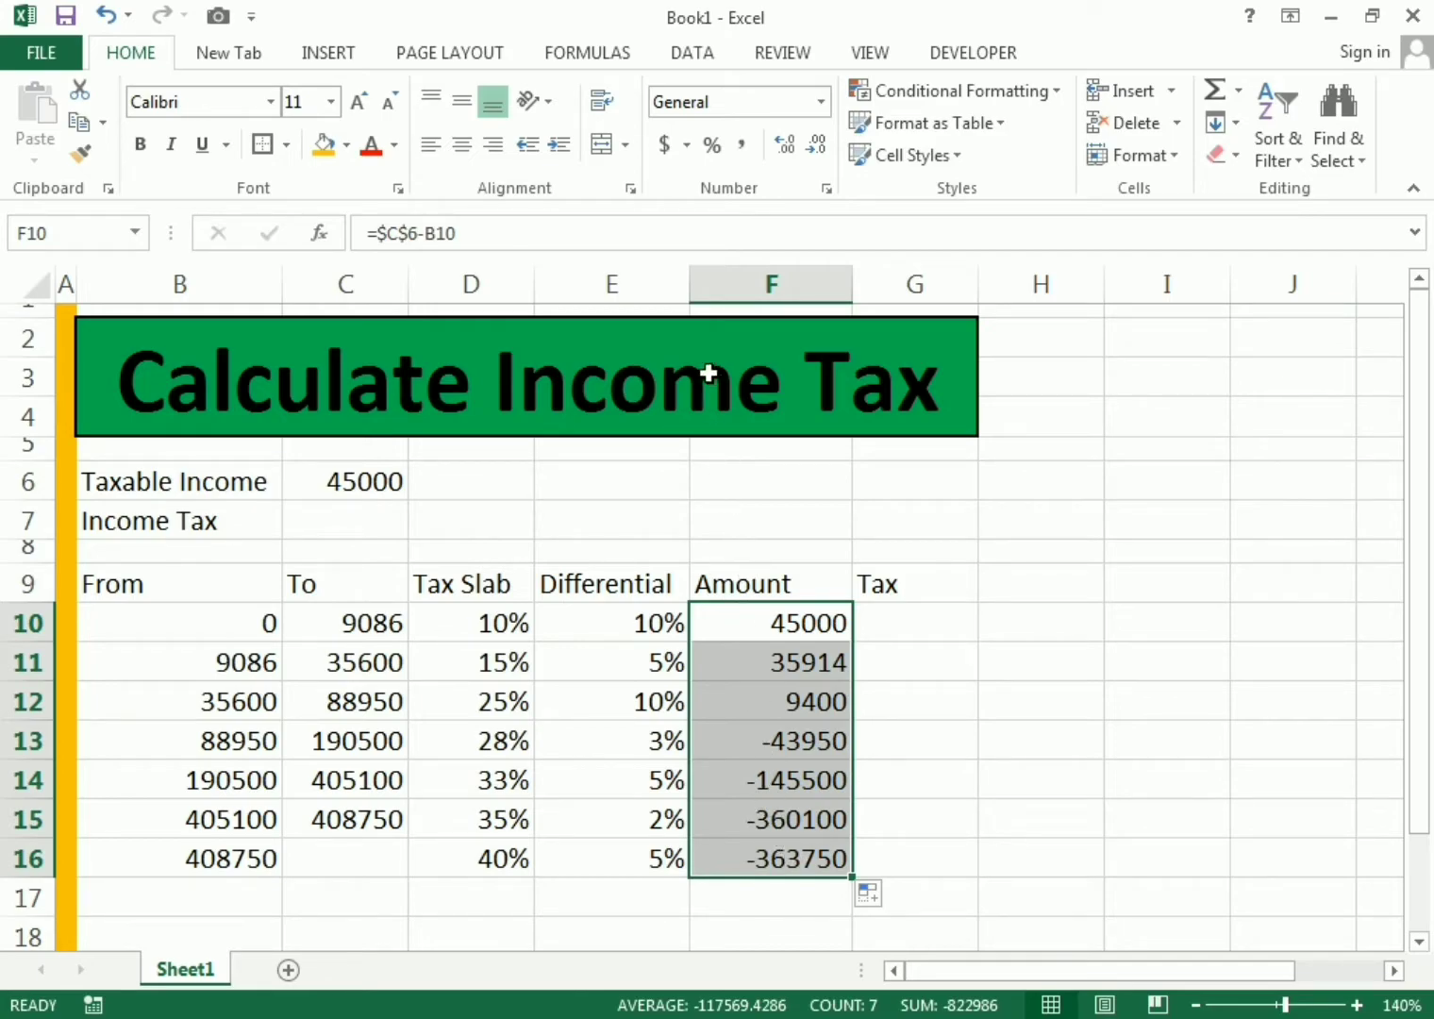
- Format F10:F16 as Currency with 0 decimal places and red negative numbers
click(821, 106)
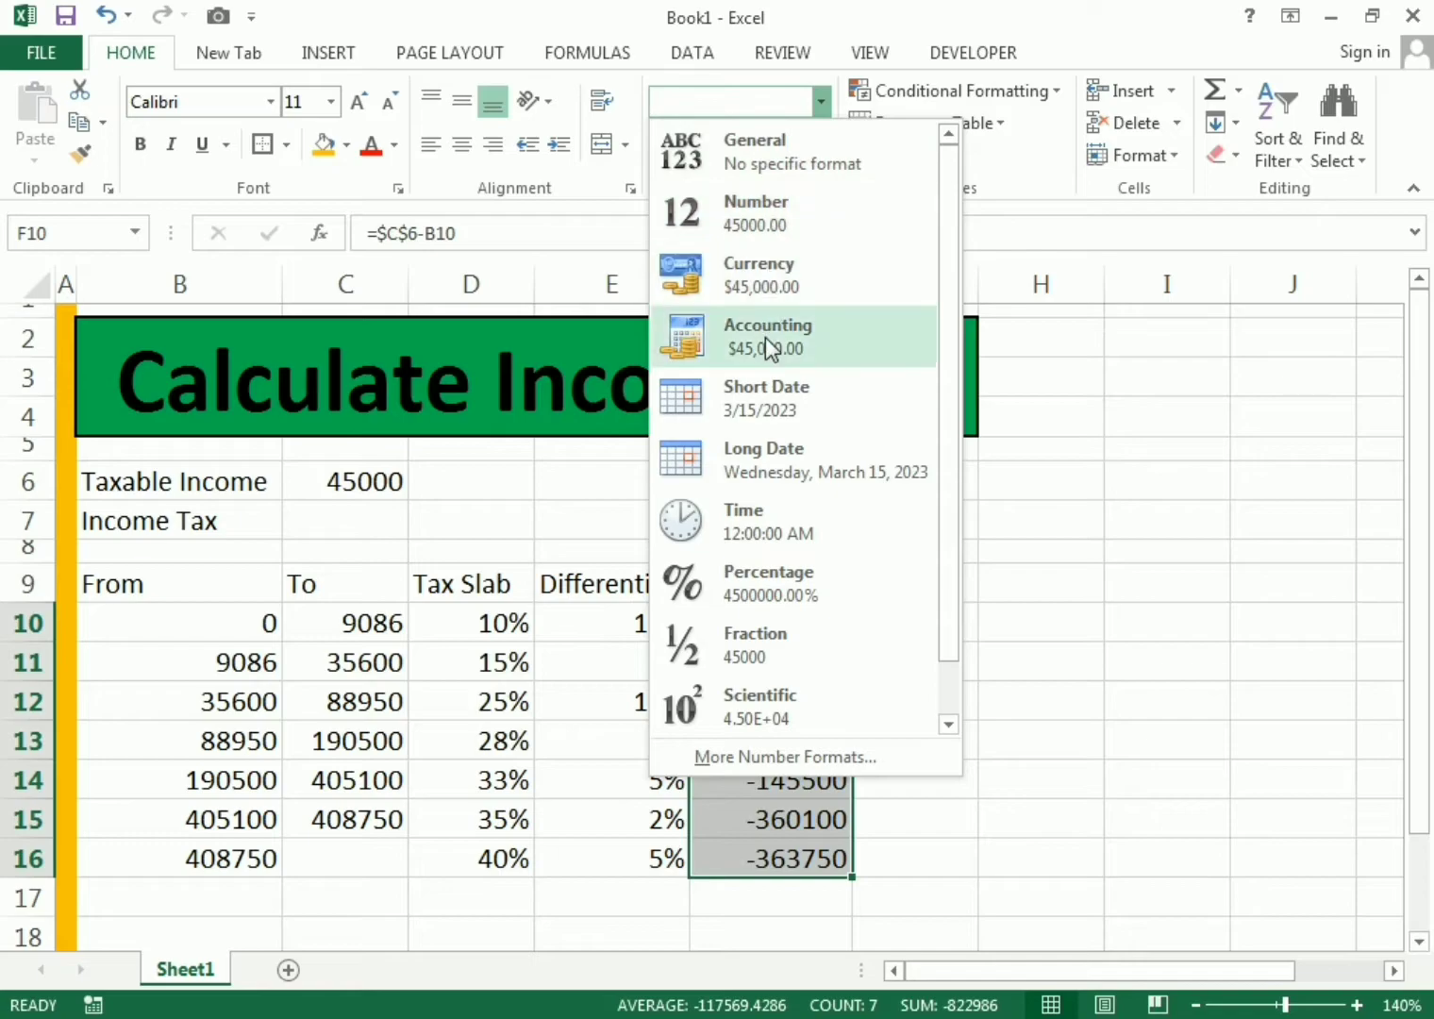
click(728, 757)
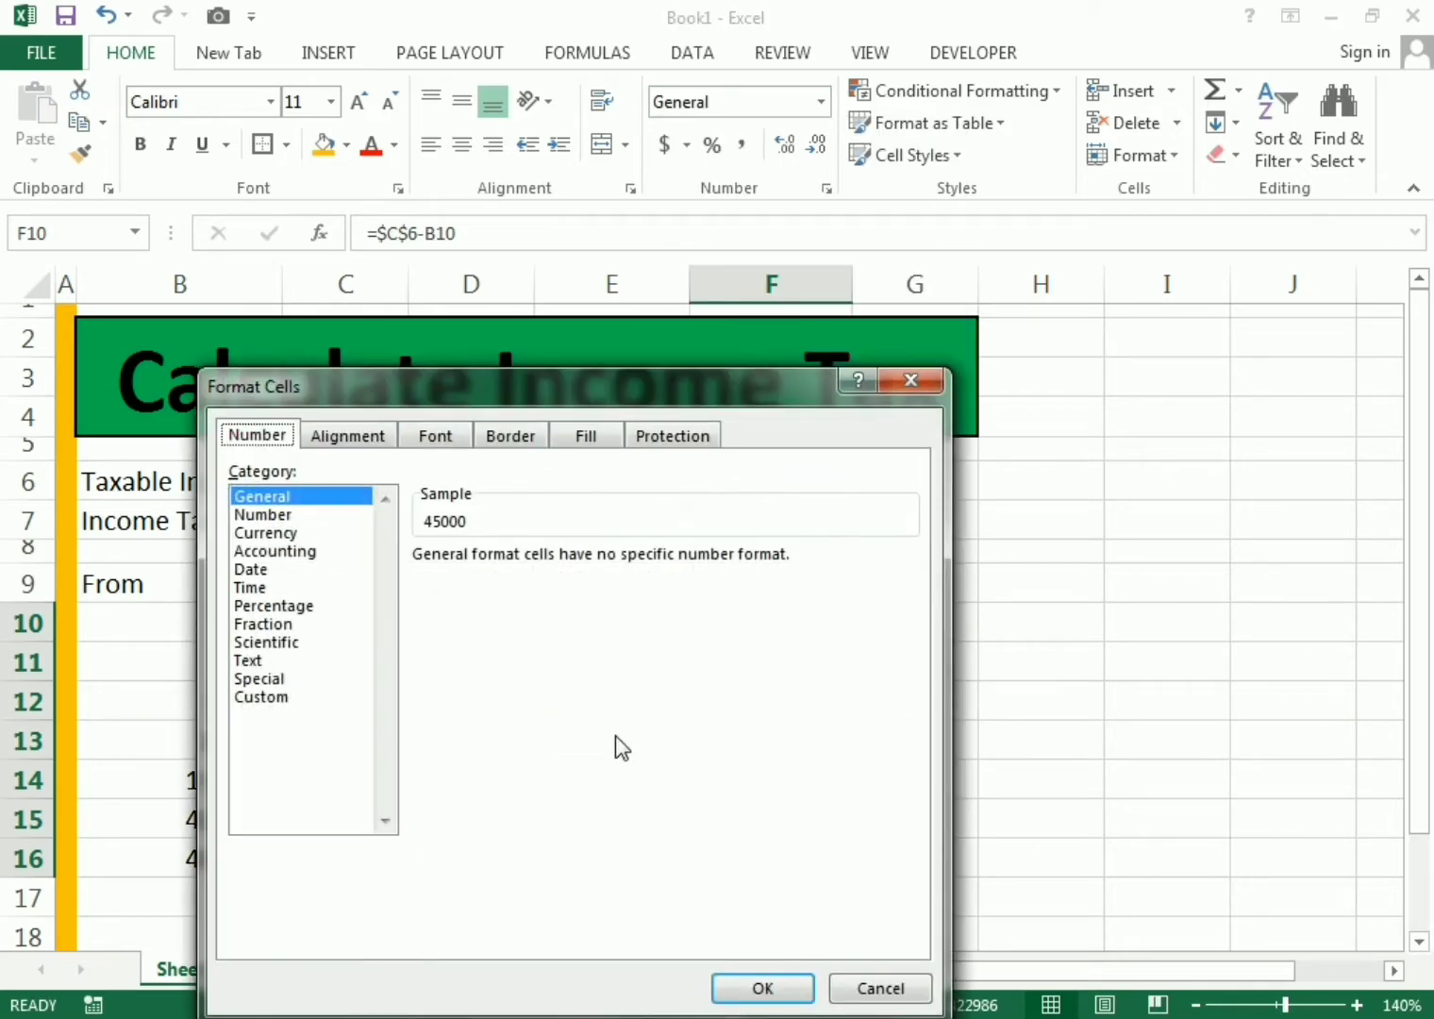
click(269, 534)
click(442, 666)
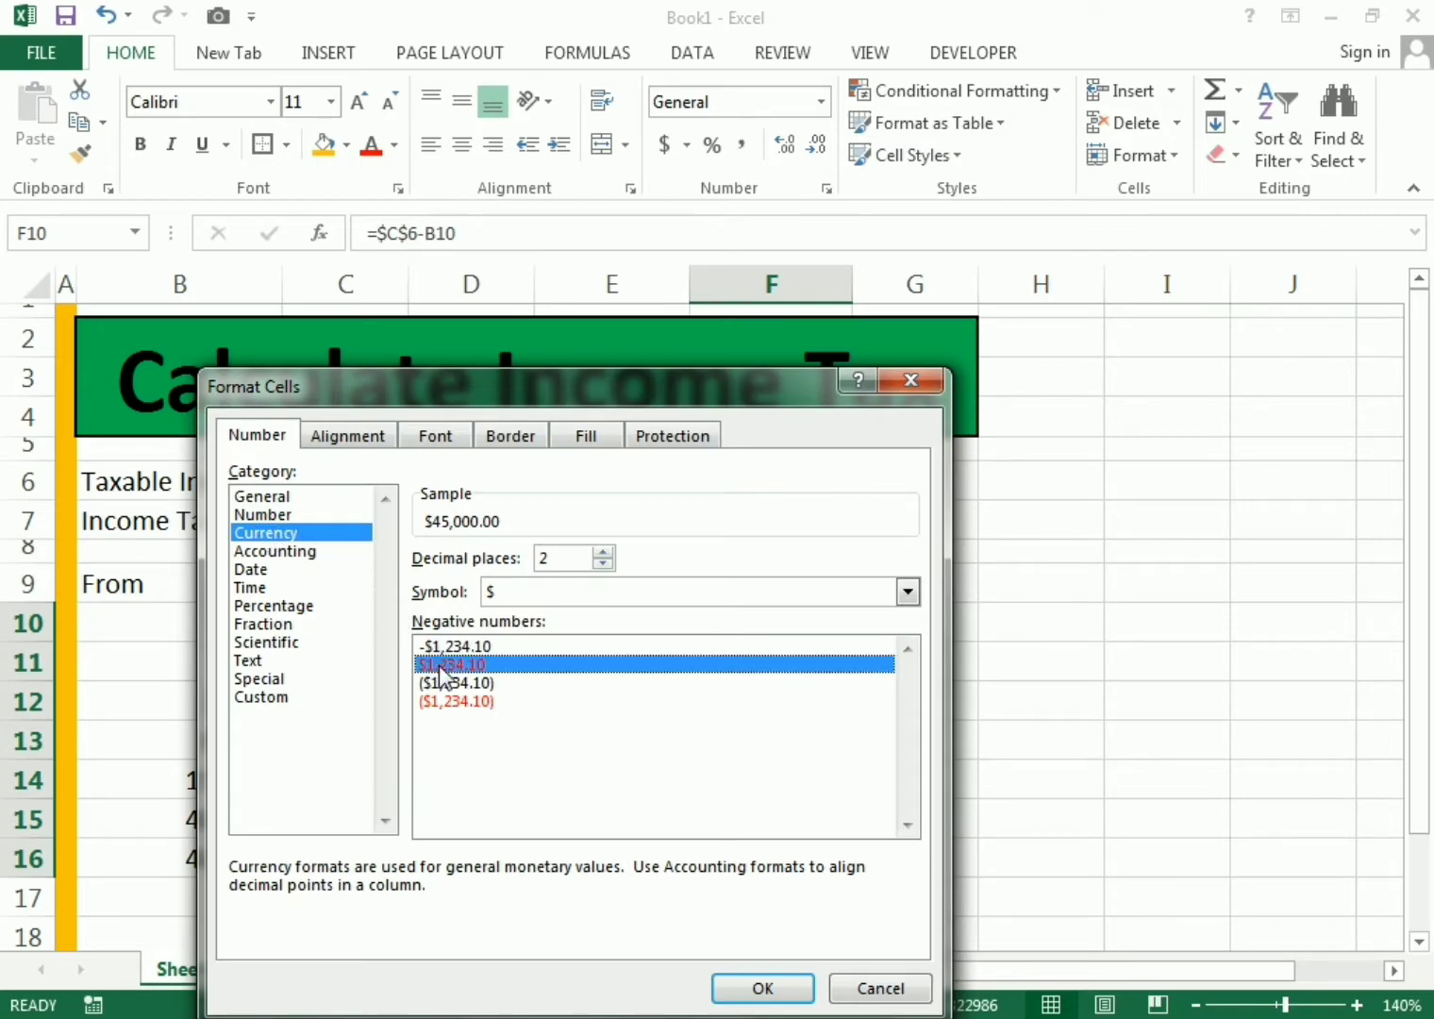
click(602, 565)
click(603, 565)
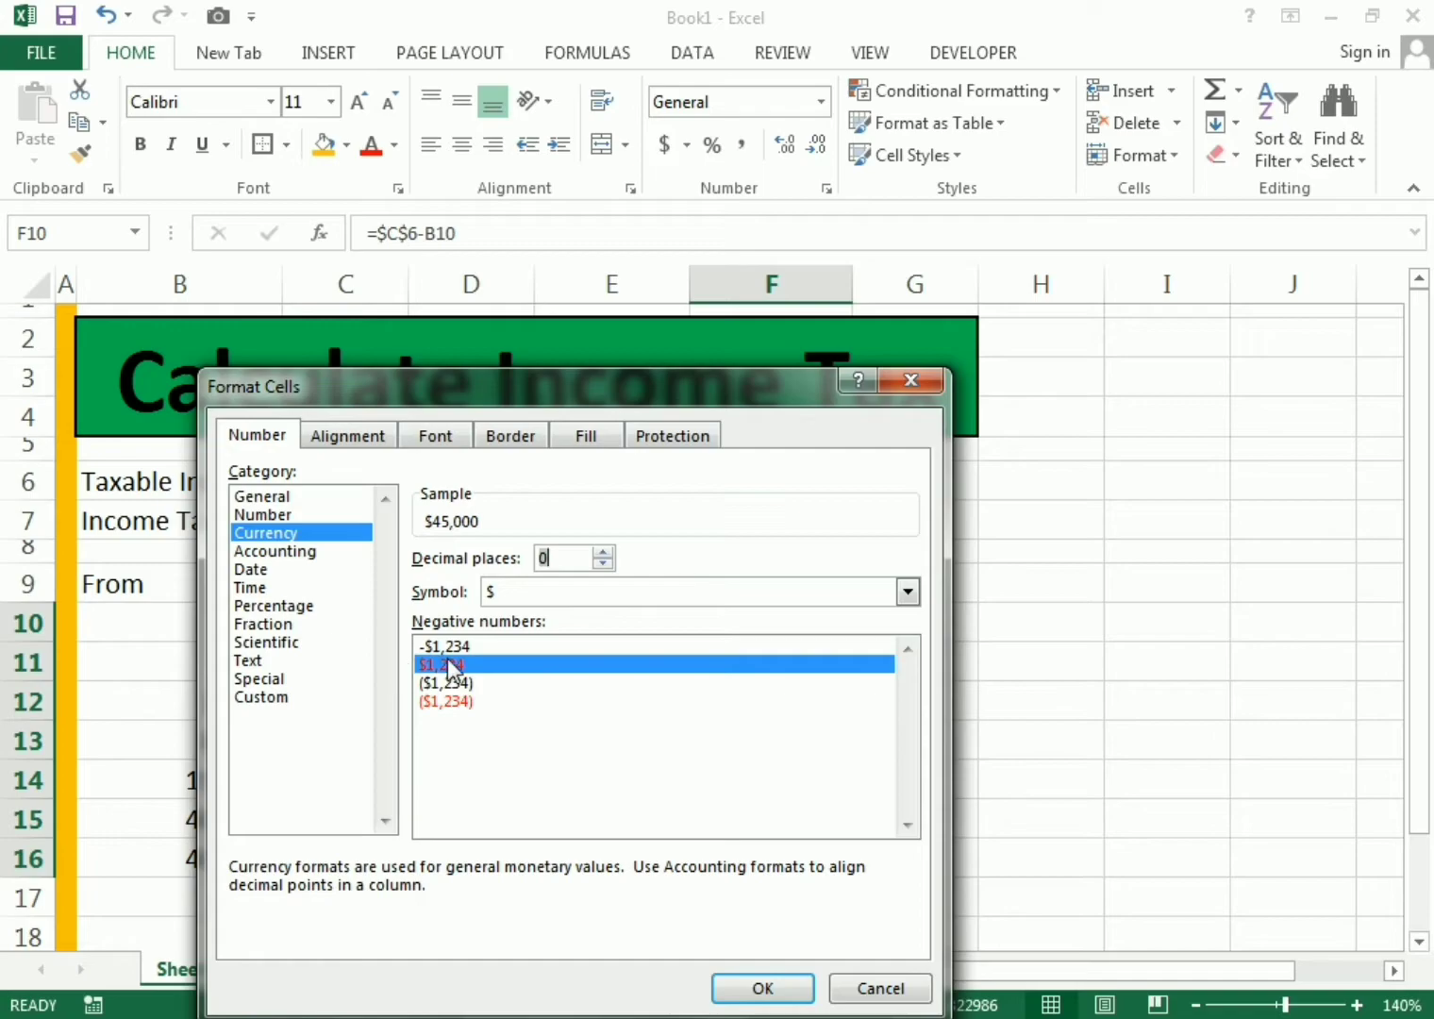
click(760, 987)
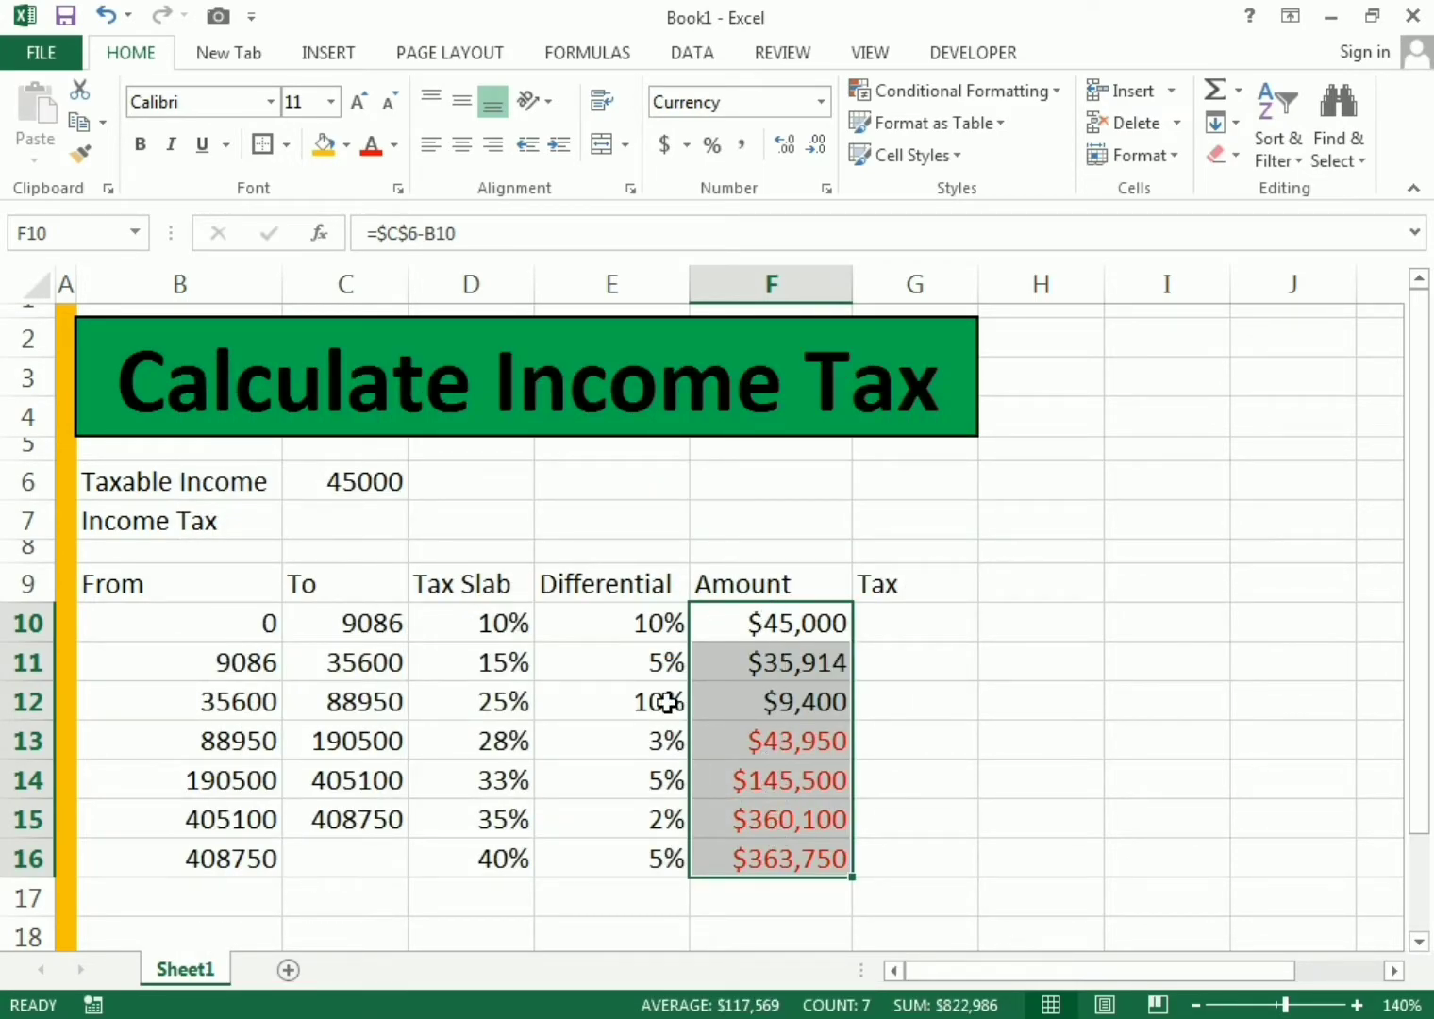
- Paint the Amount currency format onto G10:G16 and the From/To limits B10:C16
click(80, 152)
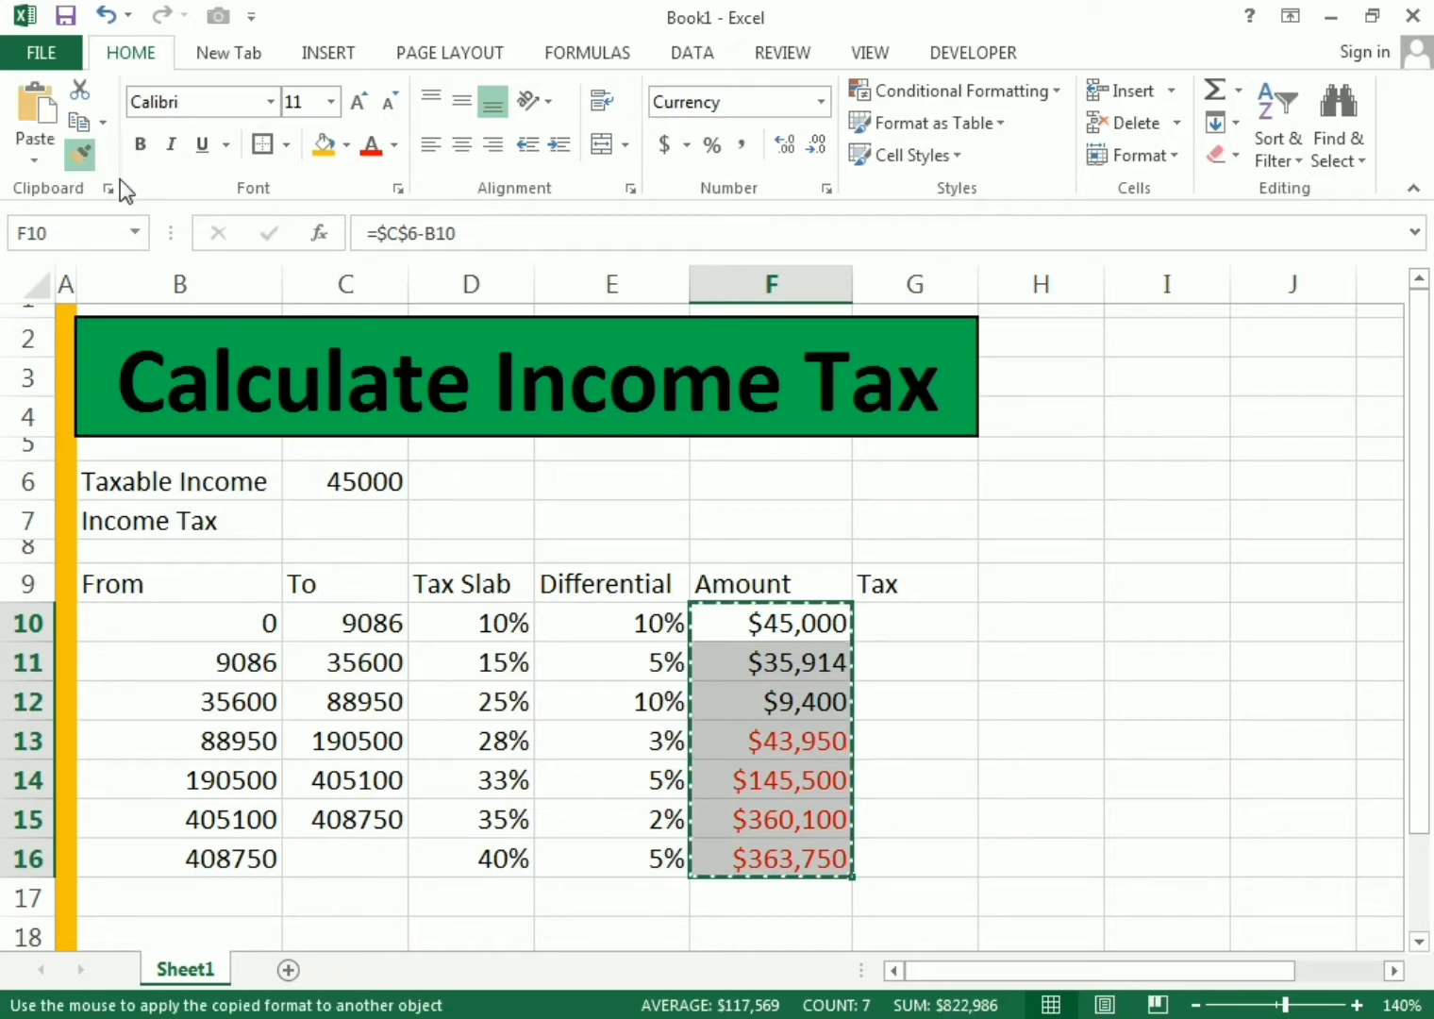
drag(928, 618, 935, 859)
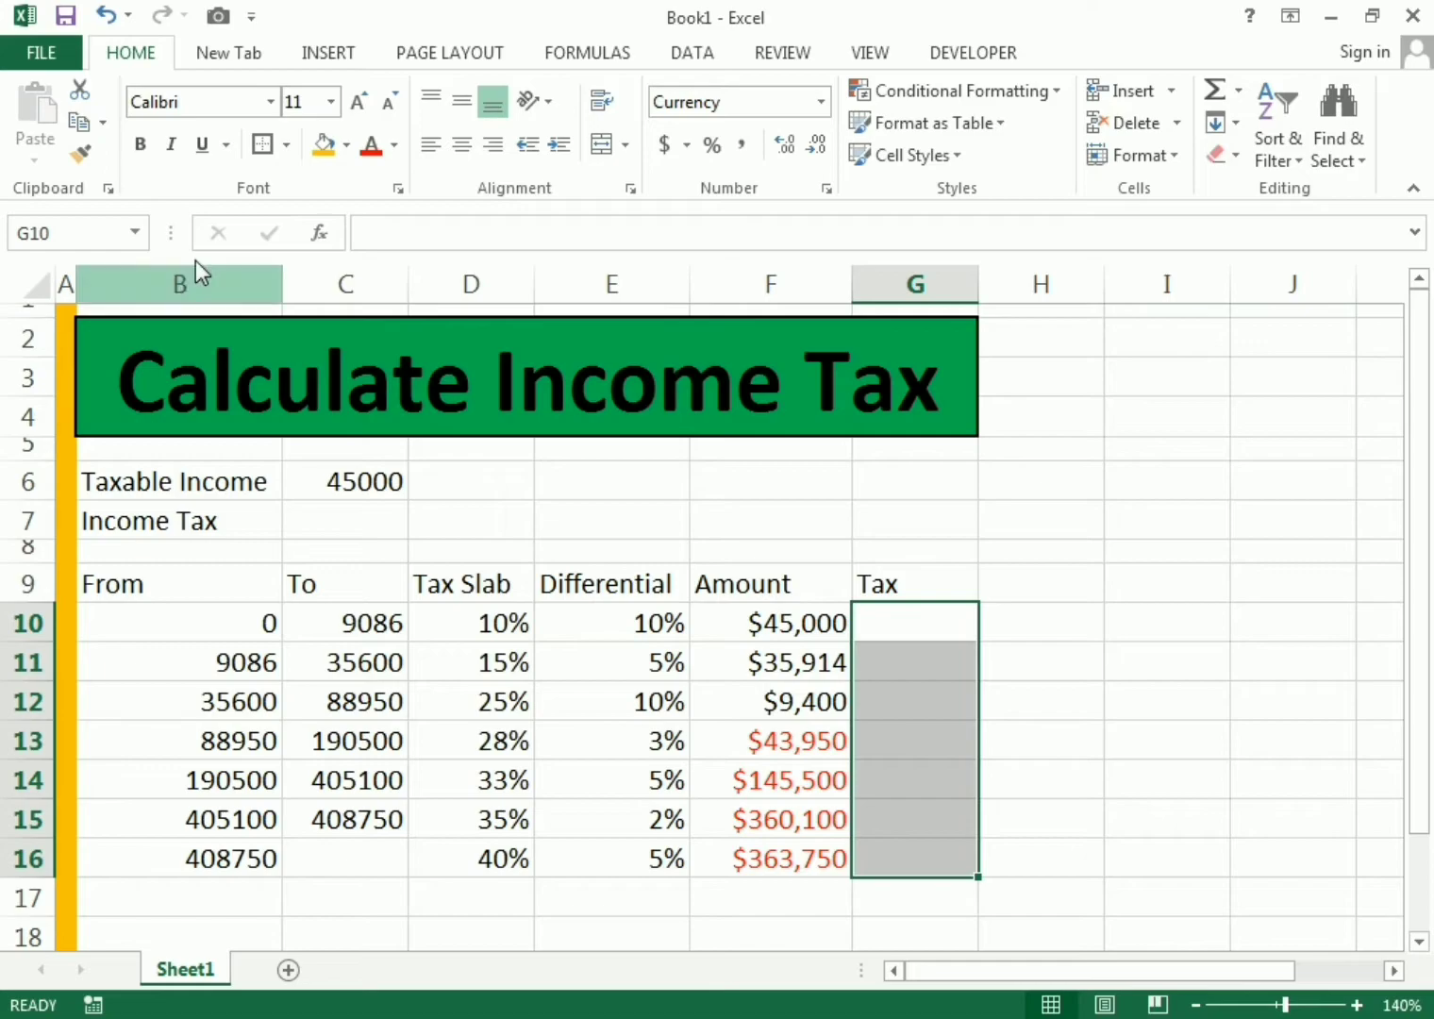
drag(744, 623, 756, 860)
click(83, 160)
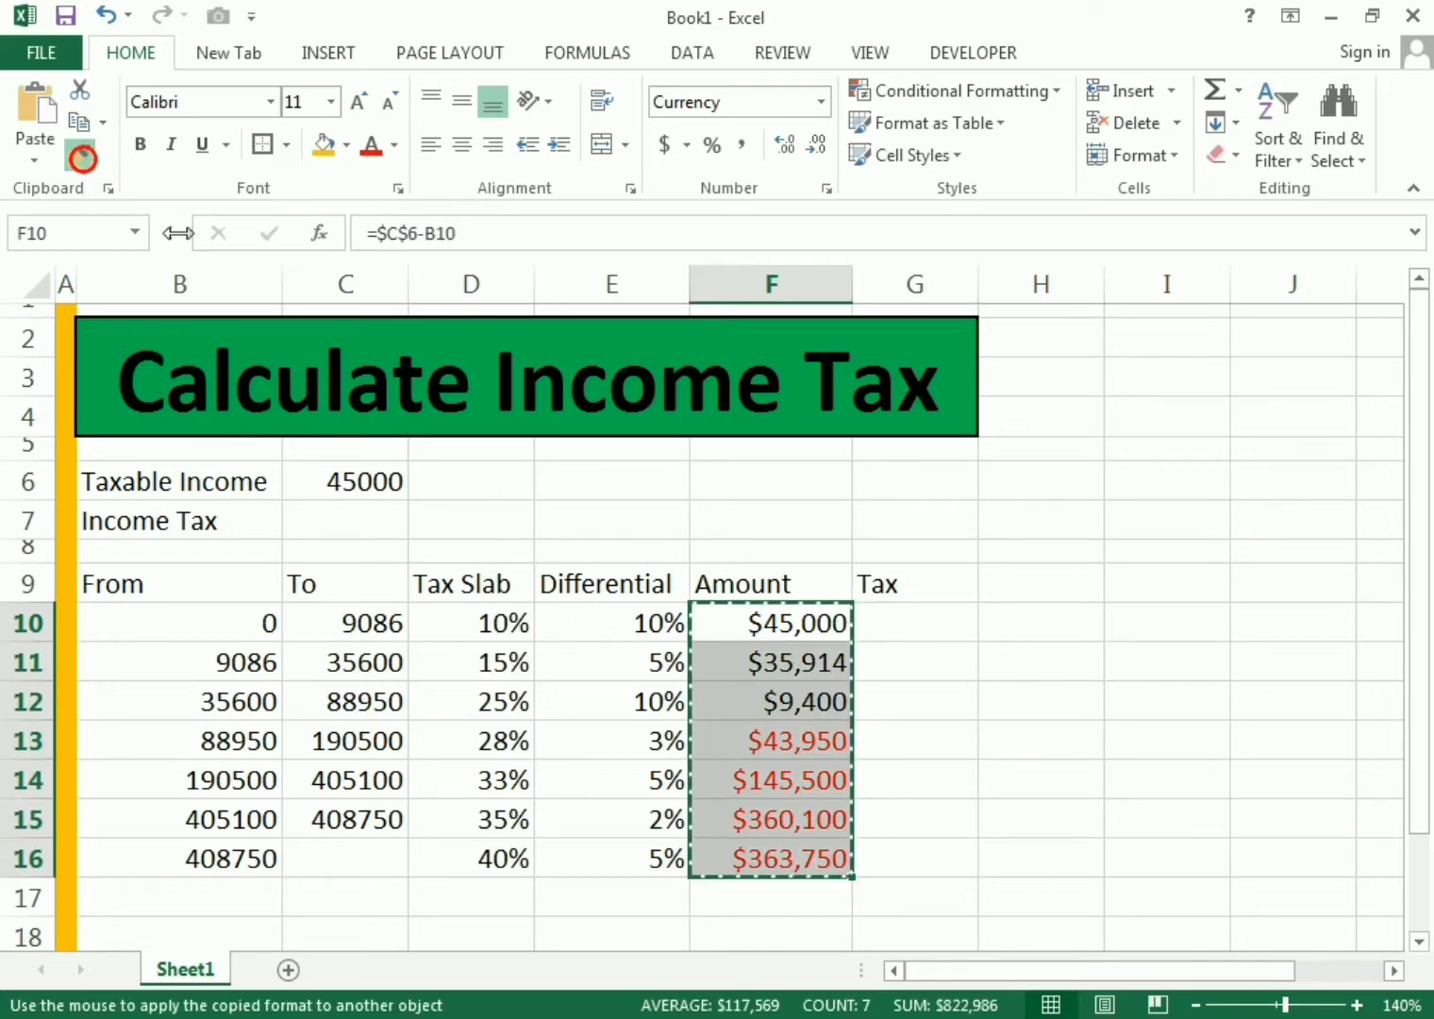
mouse_move(218, 631)
mouse_down()
mouse_move(312, 634)
mouse_move(375, 859)
mouse_up()
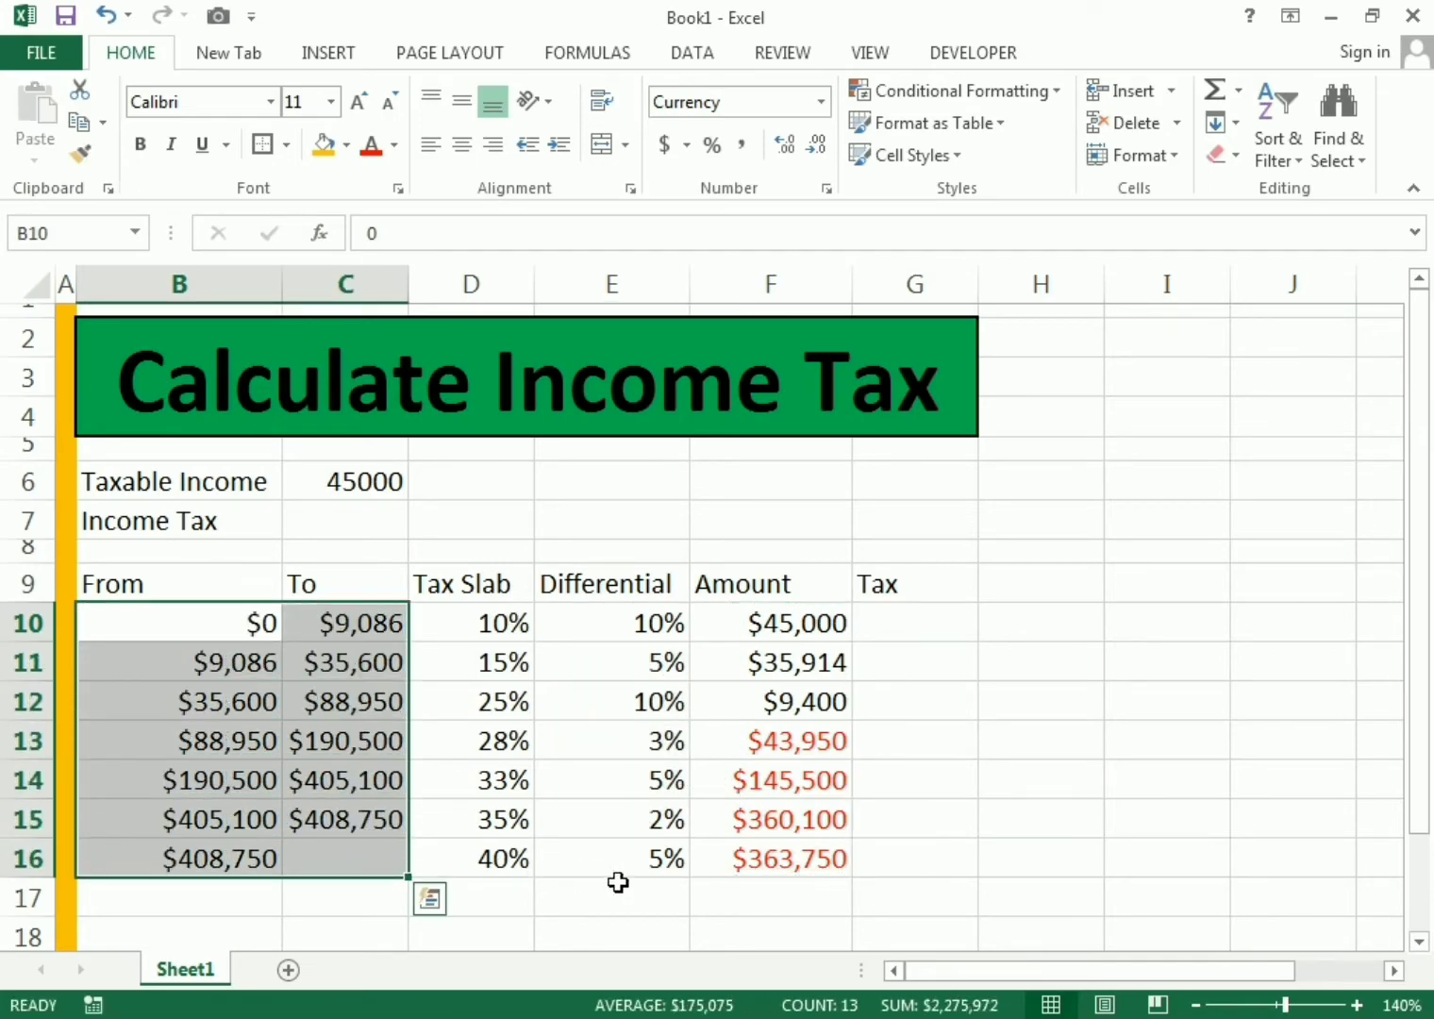
click(923, 747)
- Paint the same whole-dollar currency format onto the taxable income in C6
click(725, 635)
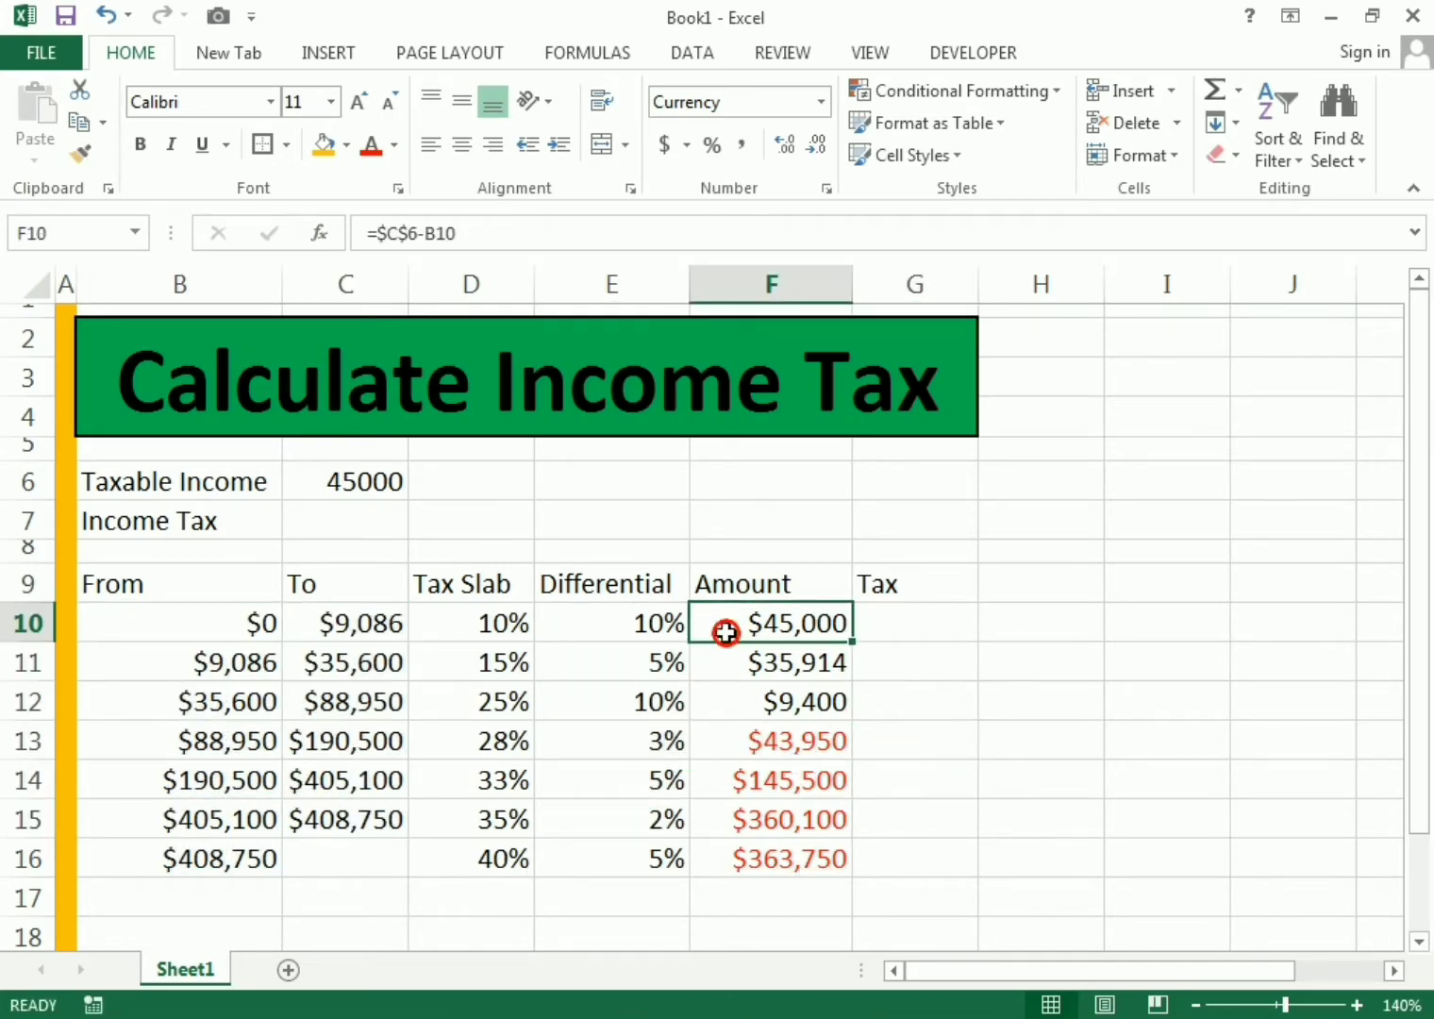
click(81, 151)
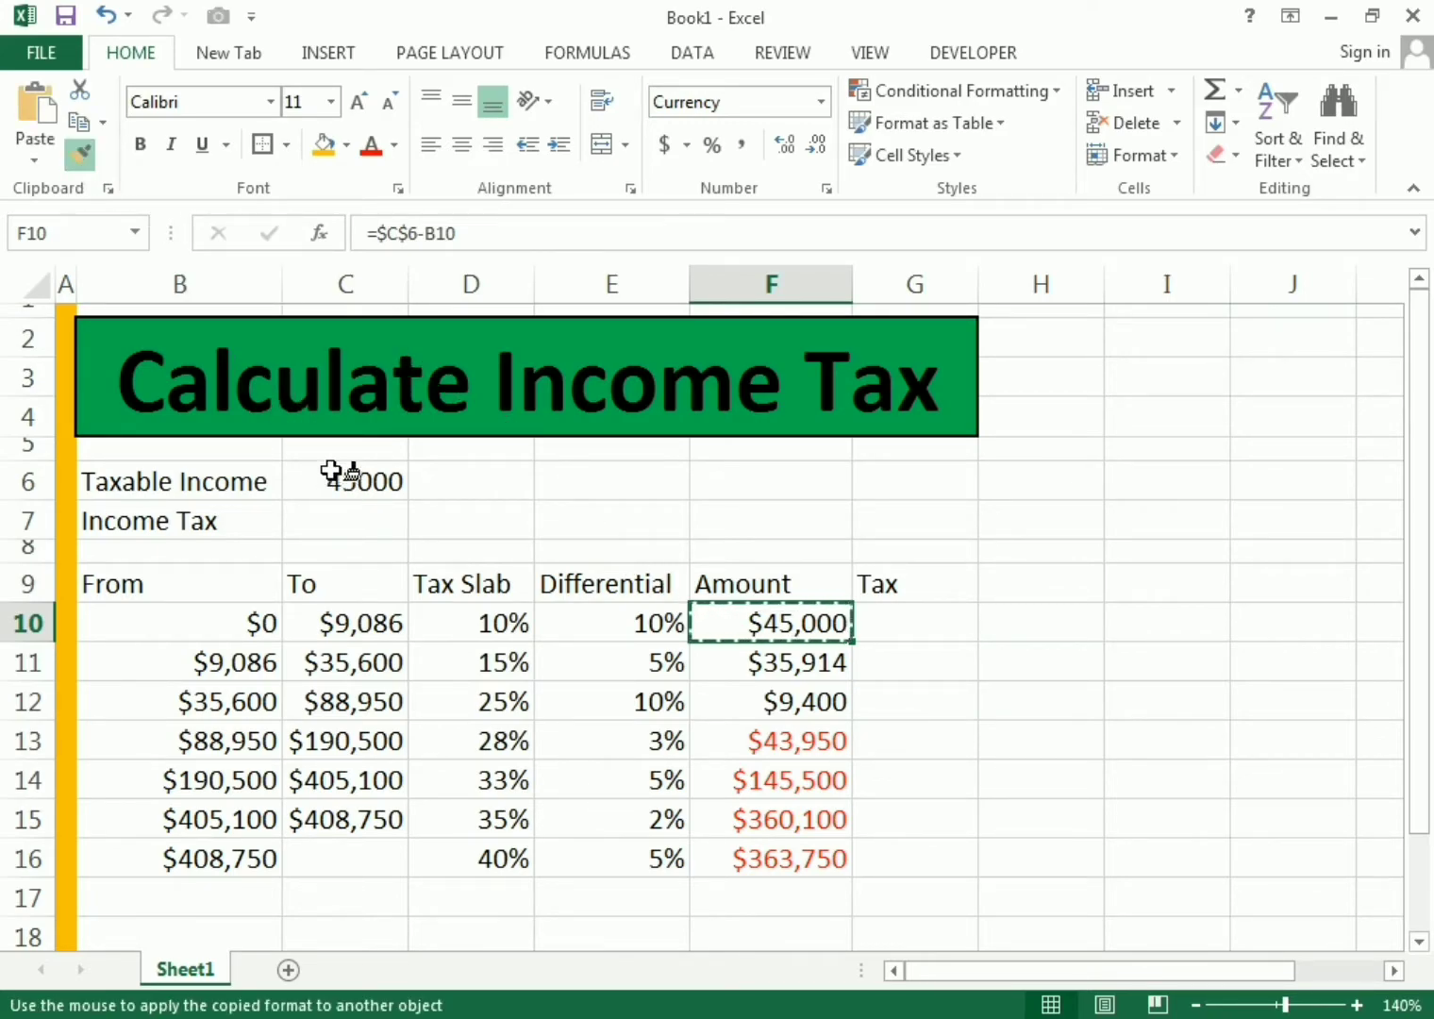
drag(330, 486, 343, 518)
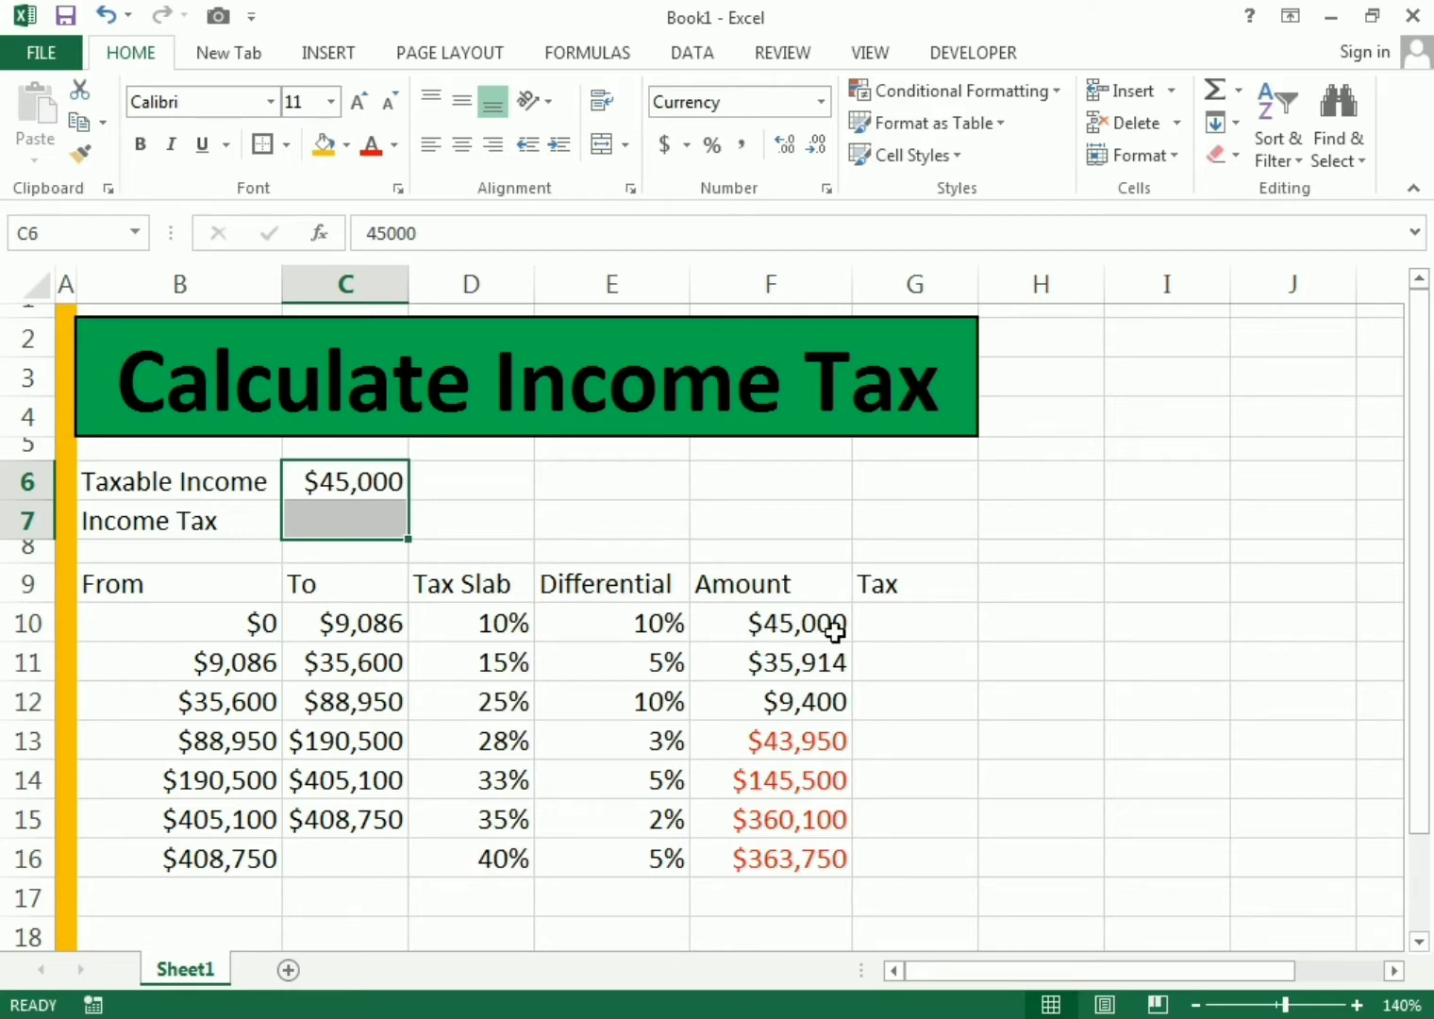
click(911, 699)
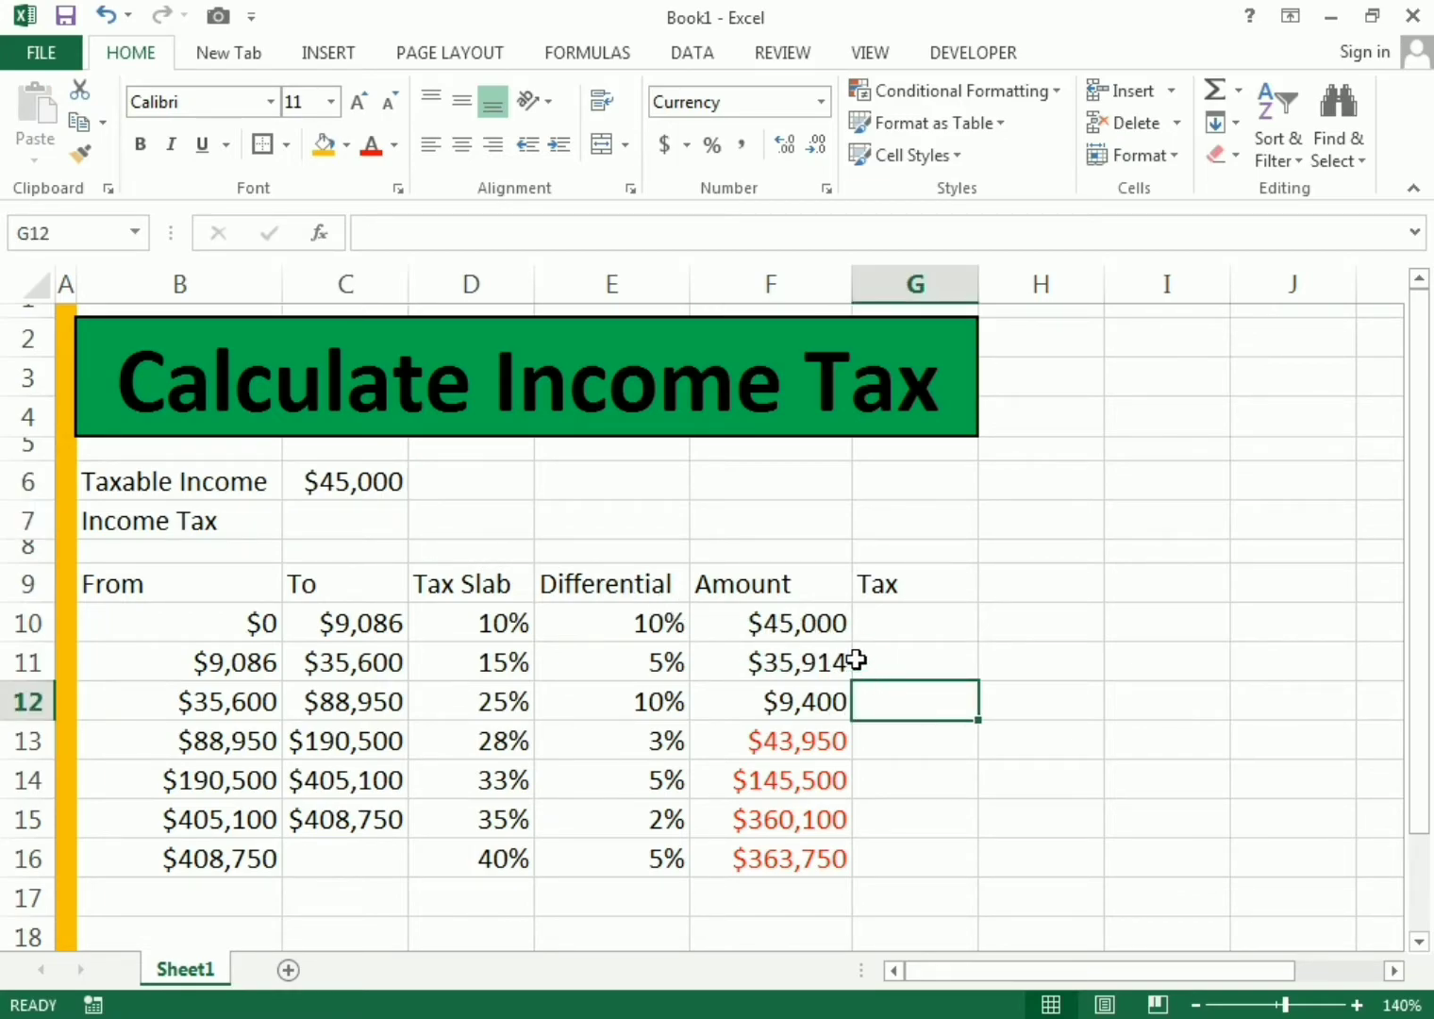
click(875, 617)
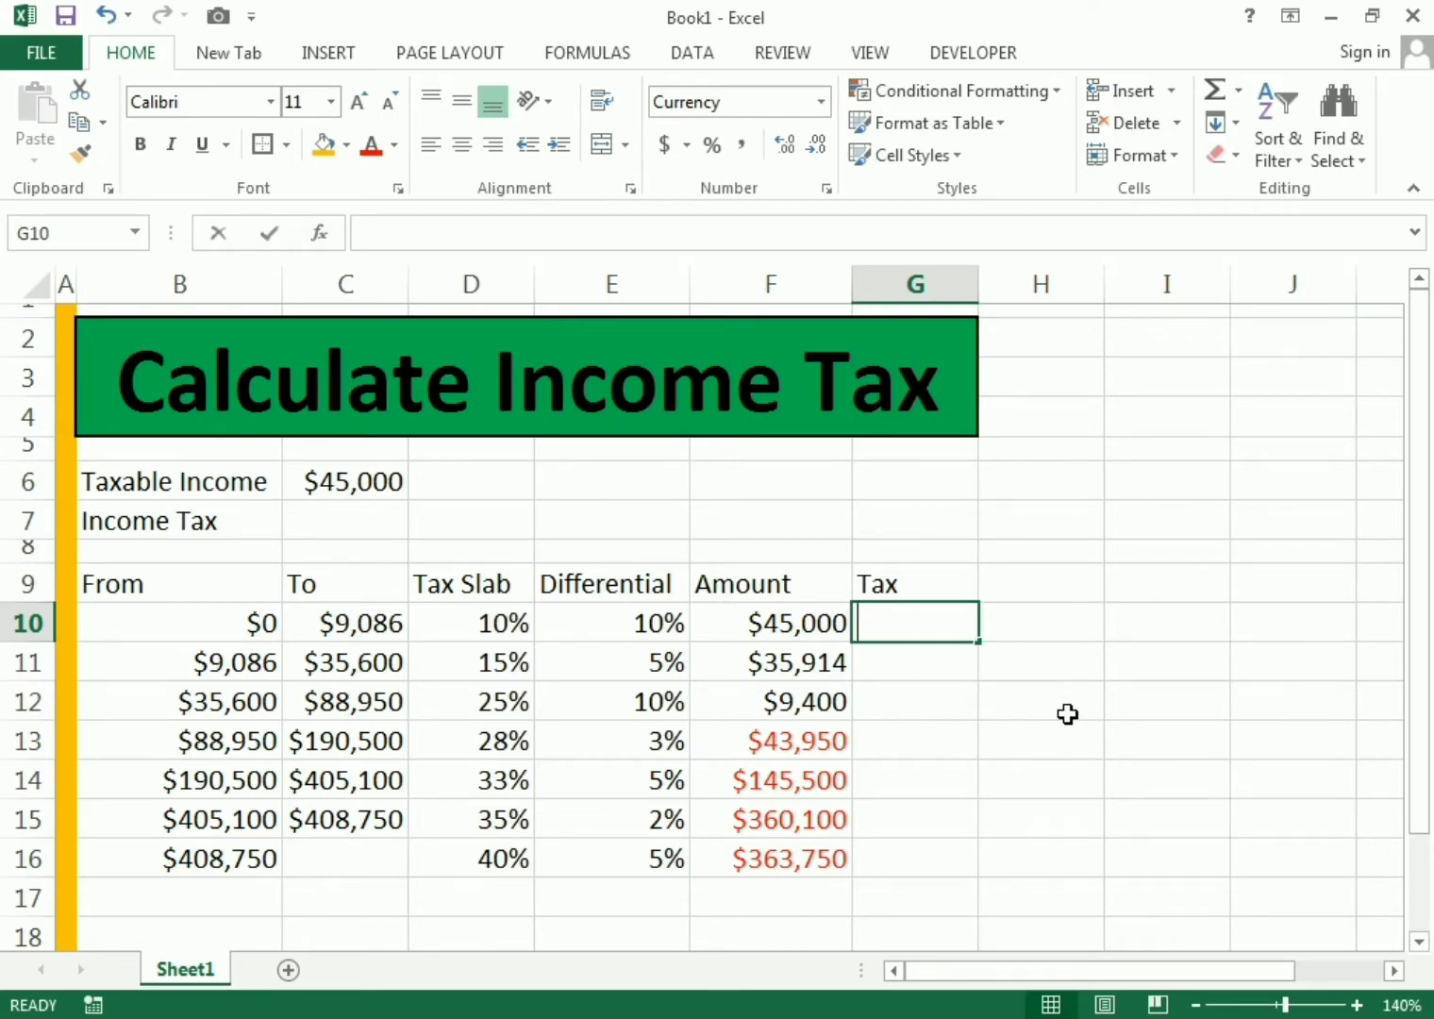
- Enter =F10*E10 in G10 and fill it down to G16, giving $4,500 through $18,188
text(=)
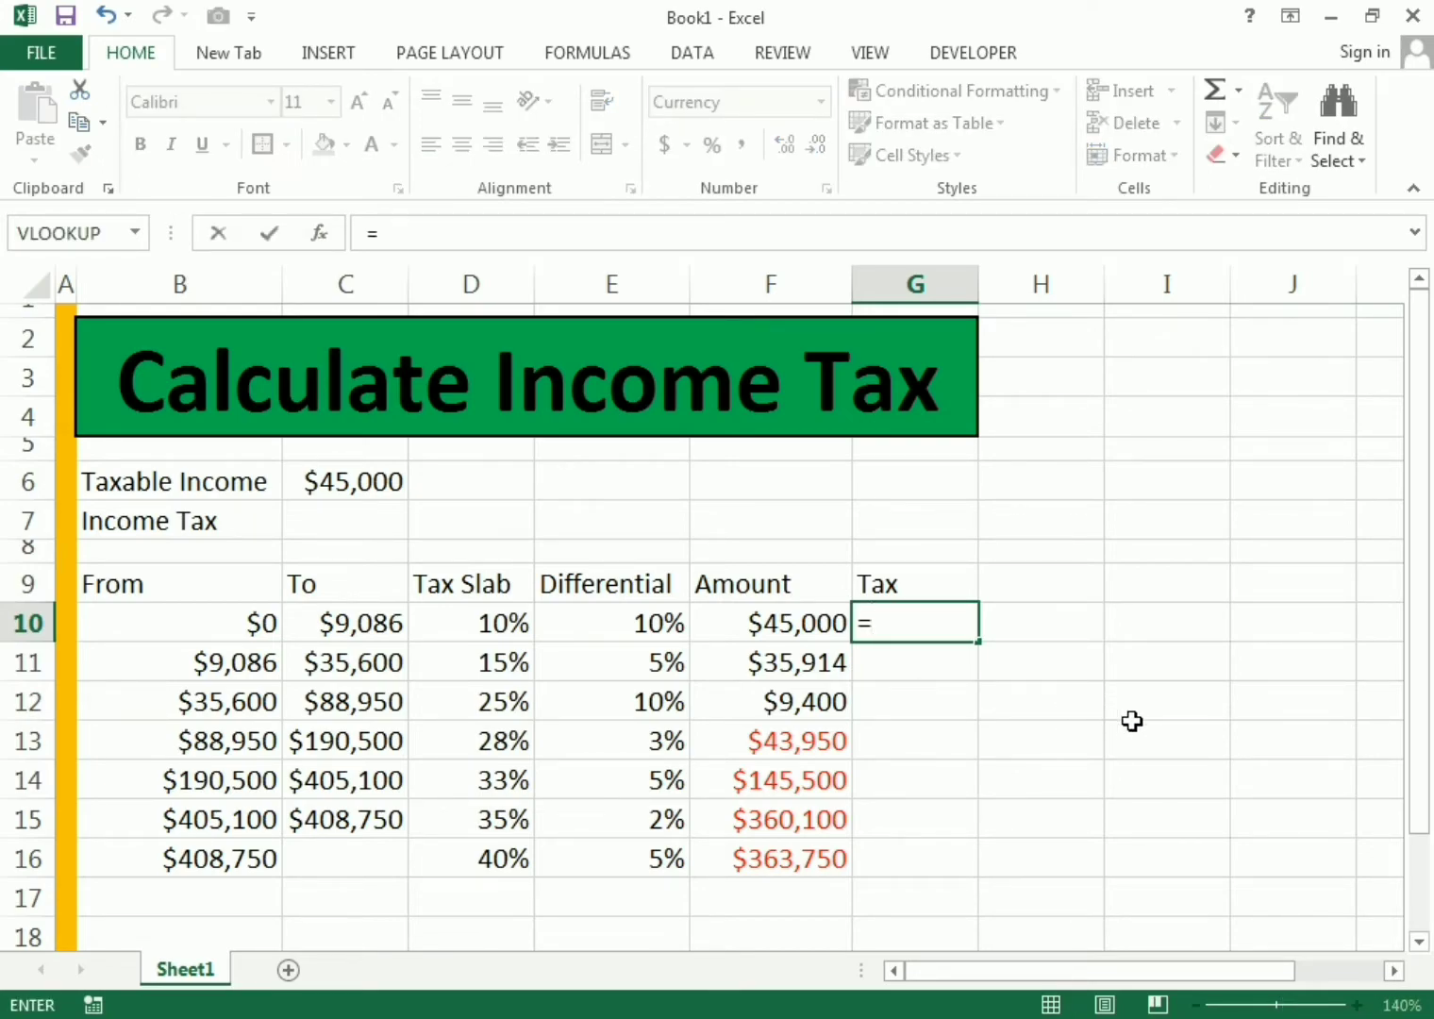
click(754, 624)
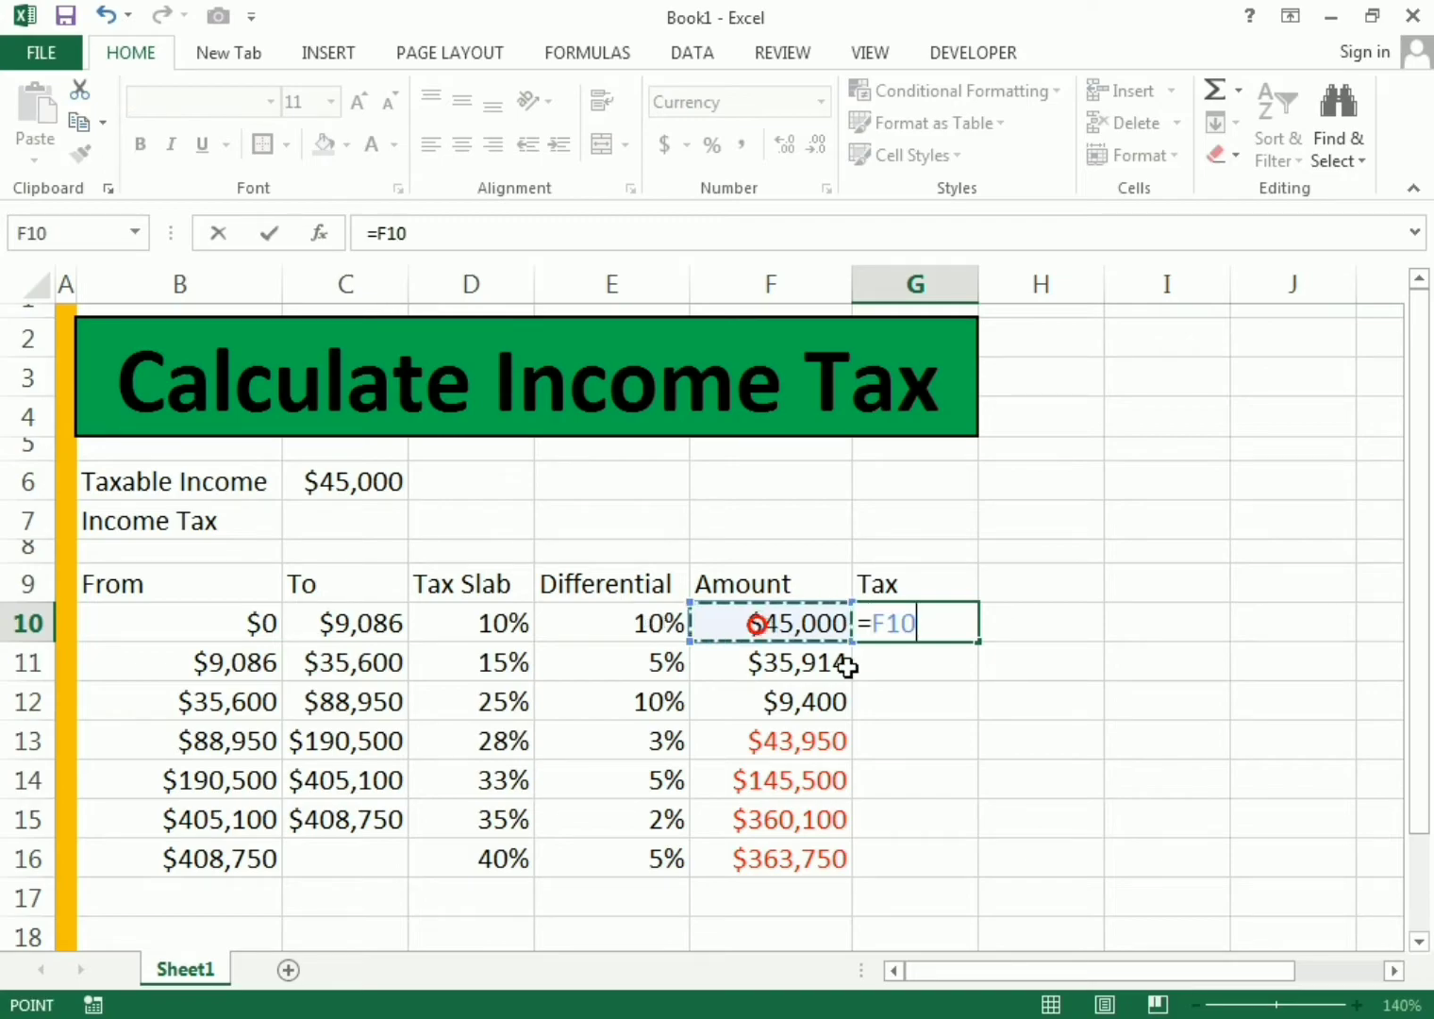
text(*)
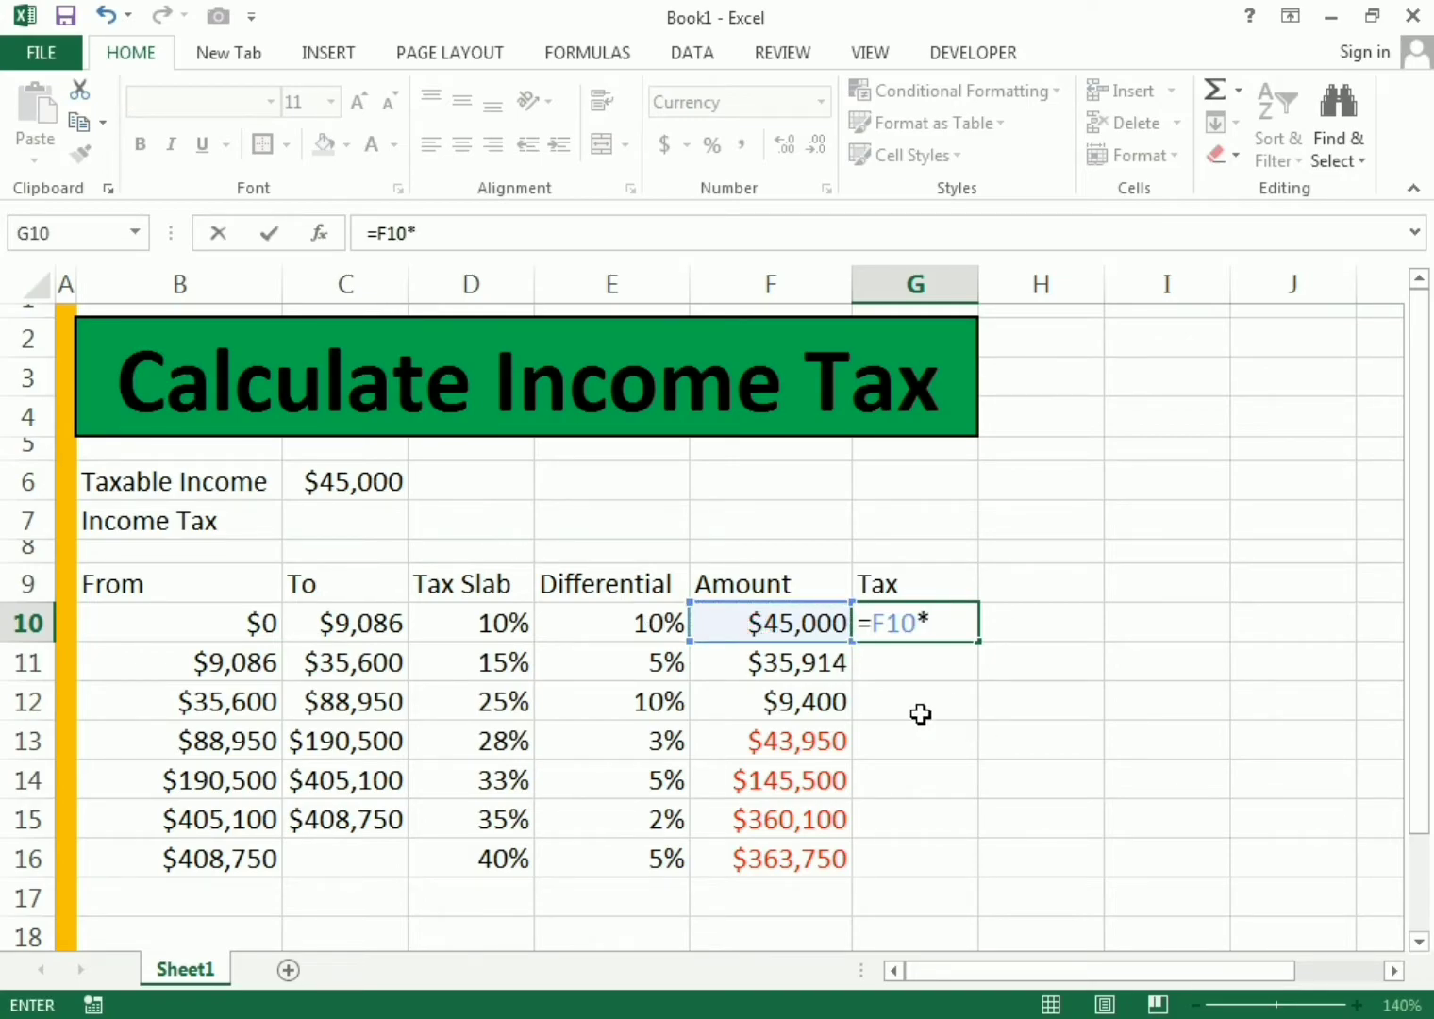
click(647, 630)
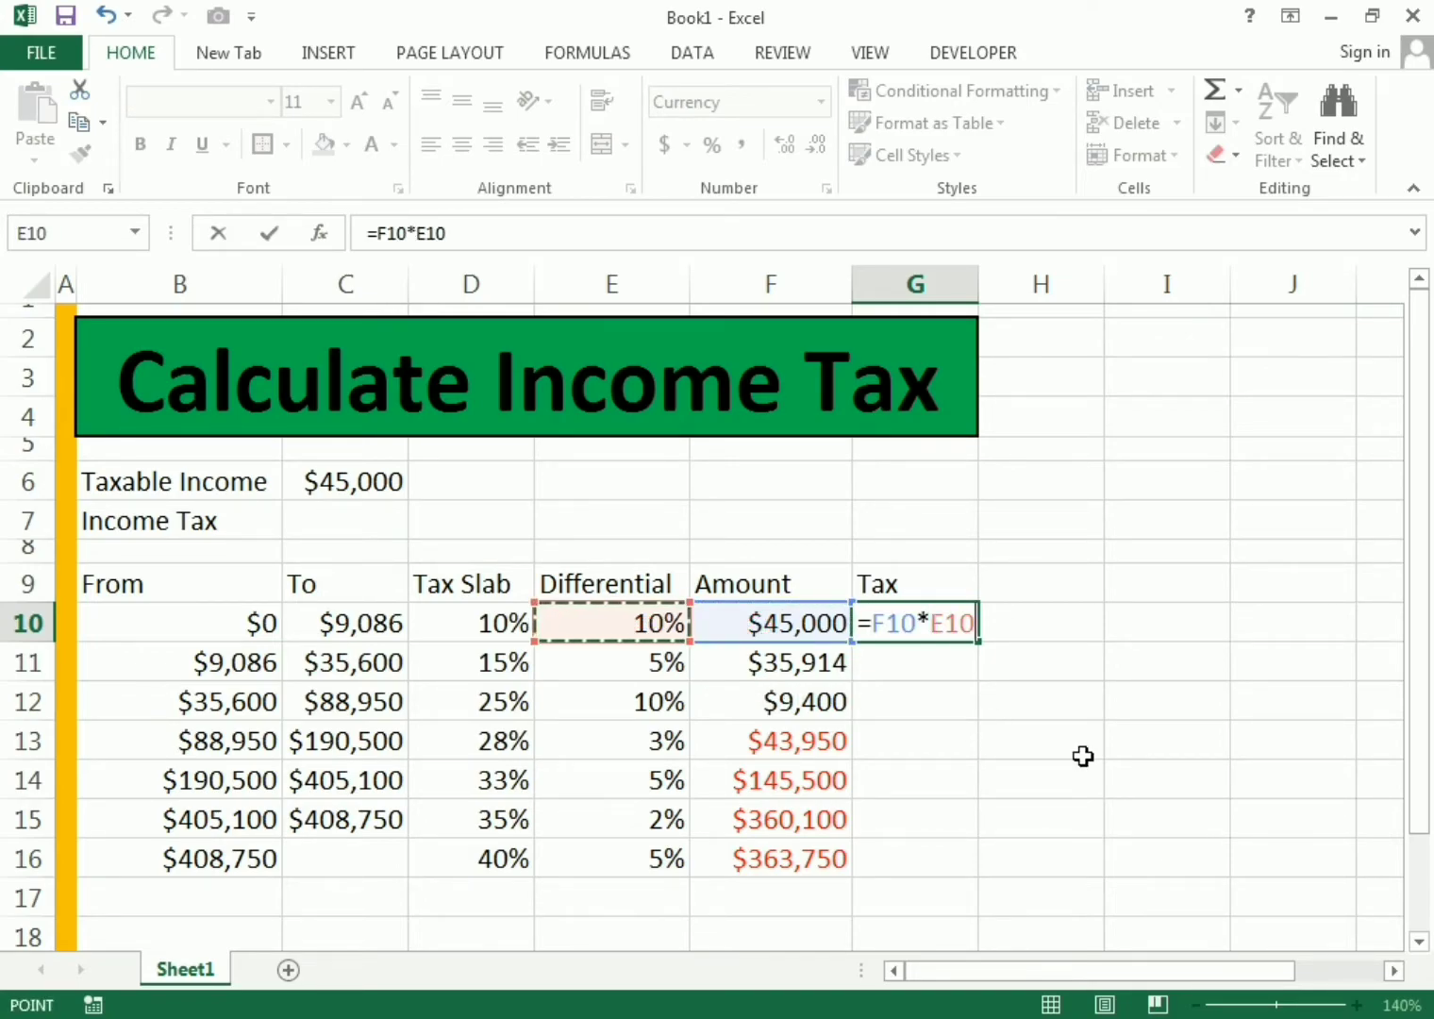
key(Return)
key(Up)
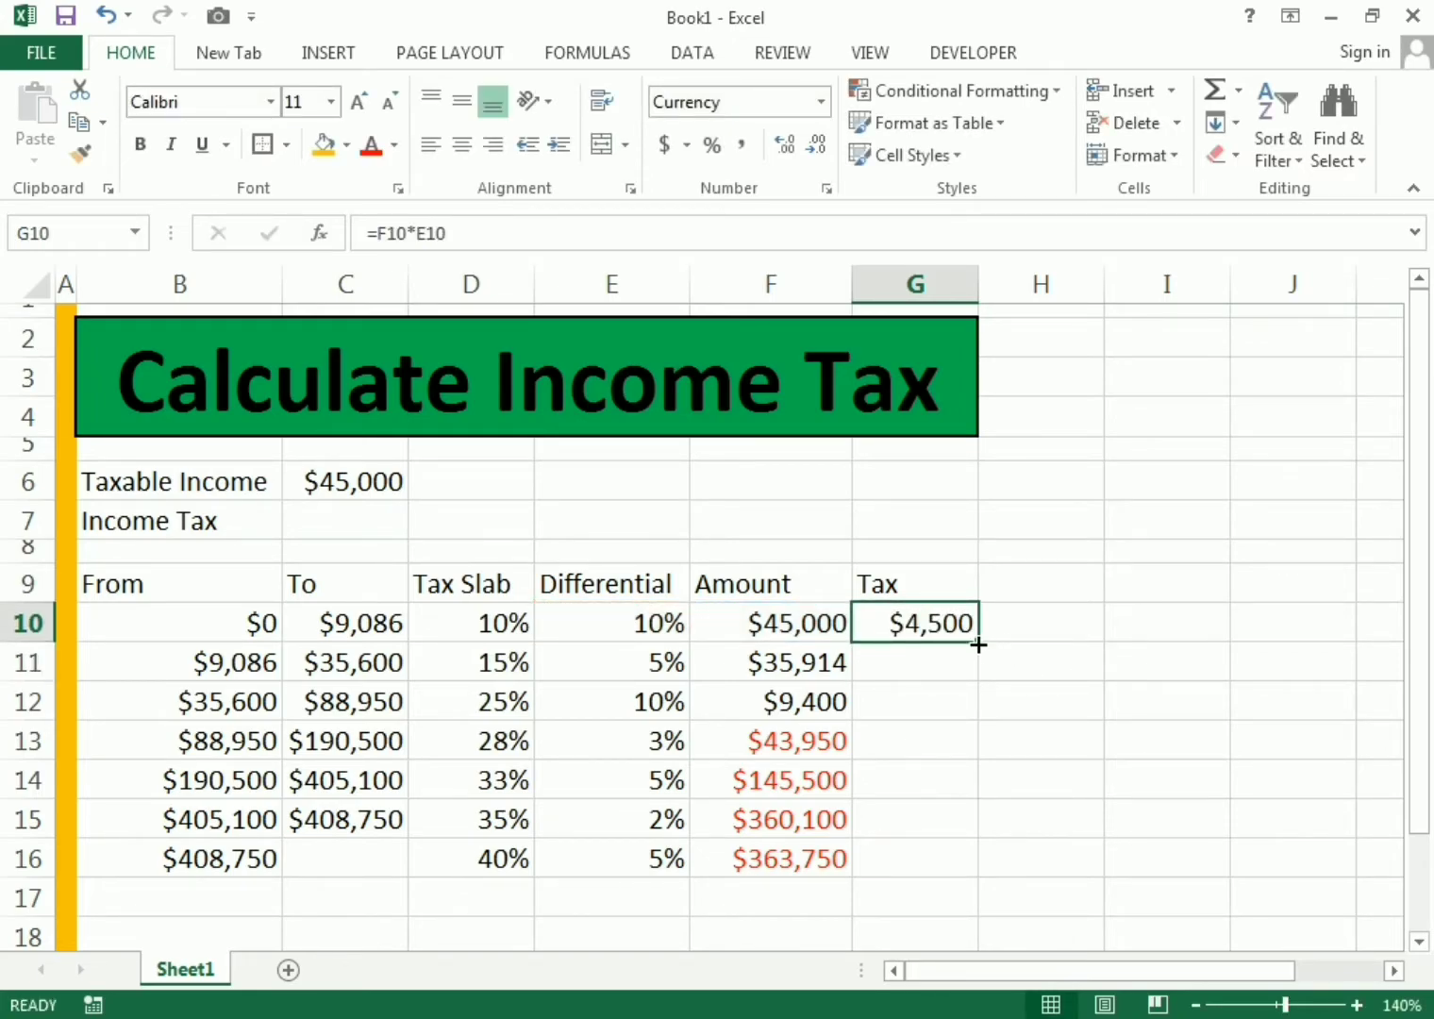
drag(975, 645, 988, 869)
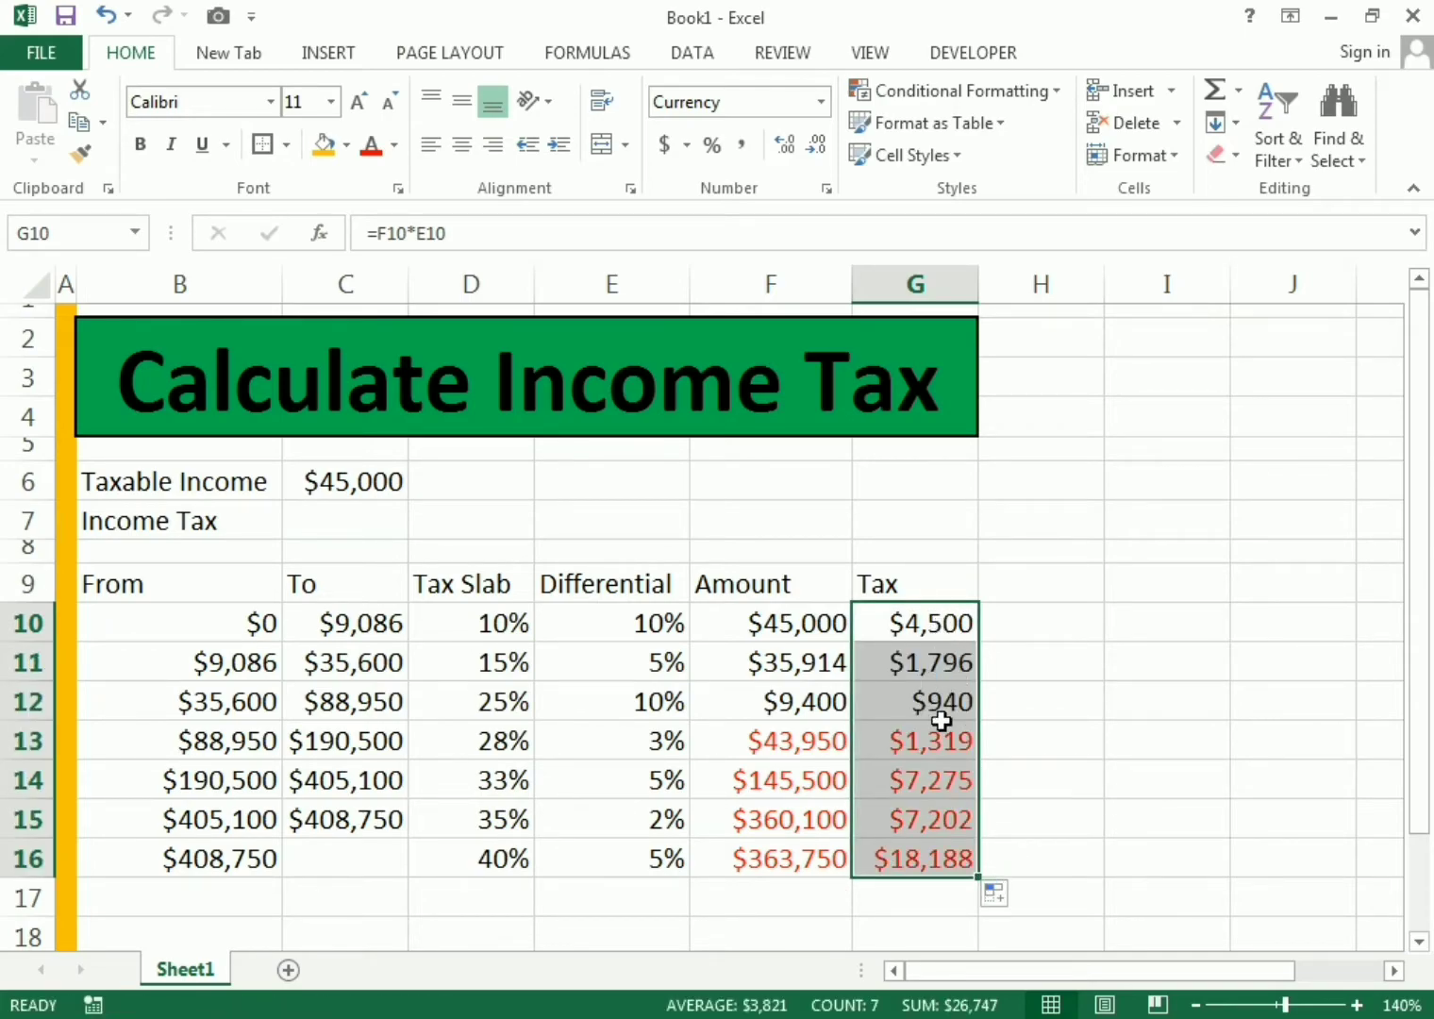
click(1026, 808)
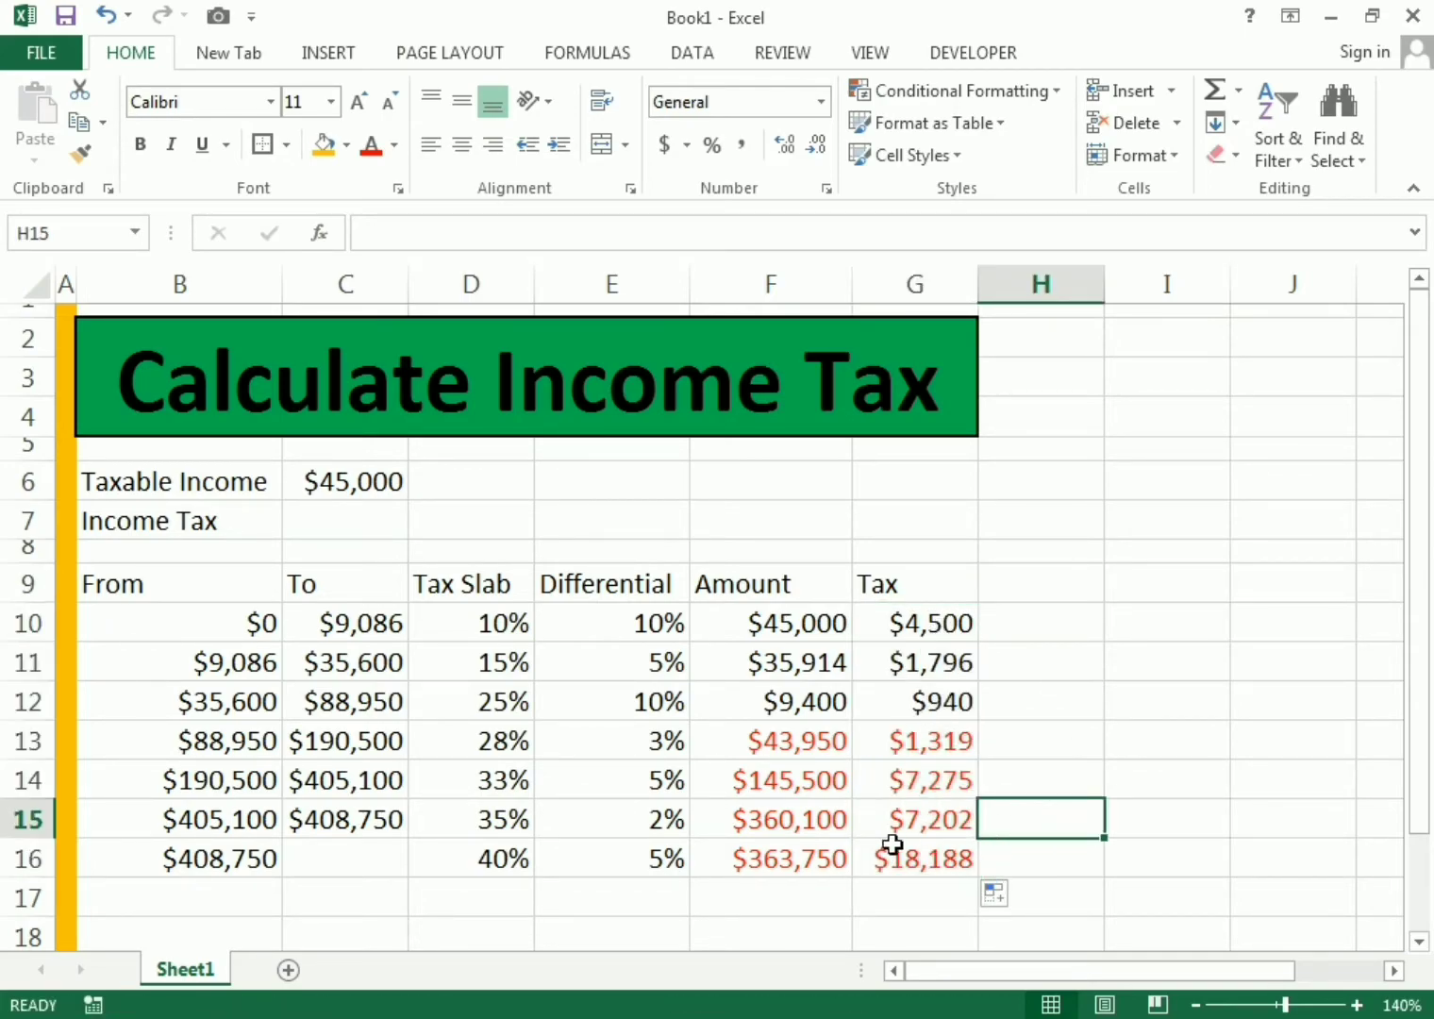
- Center the bracket table B9:G16 and give every cell All Borders
drag(151, 587, 868, 851)
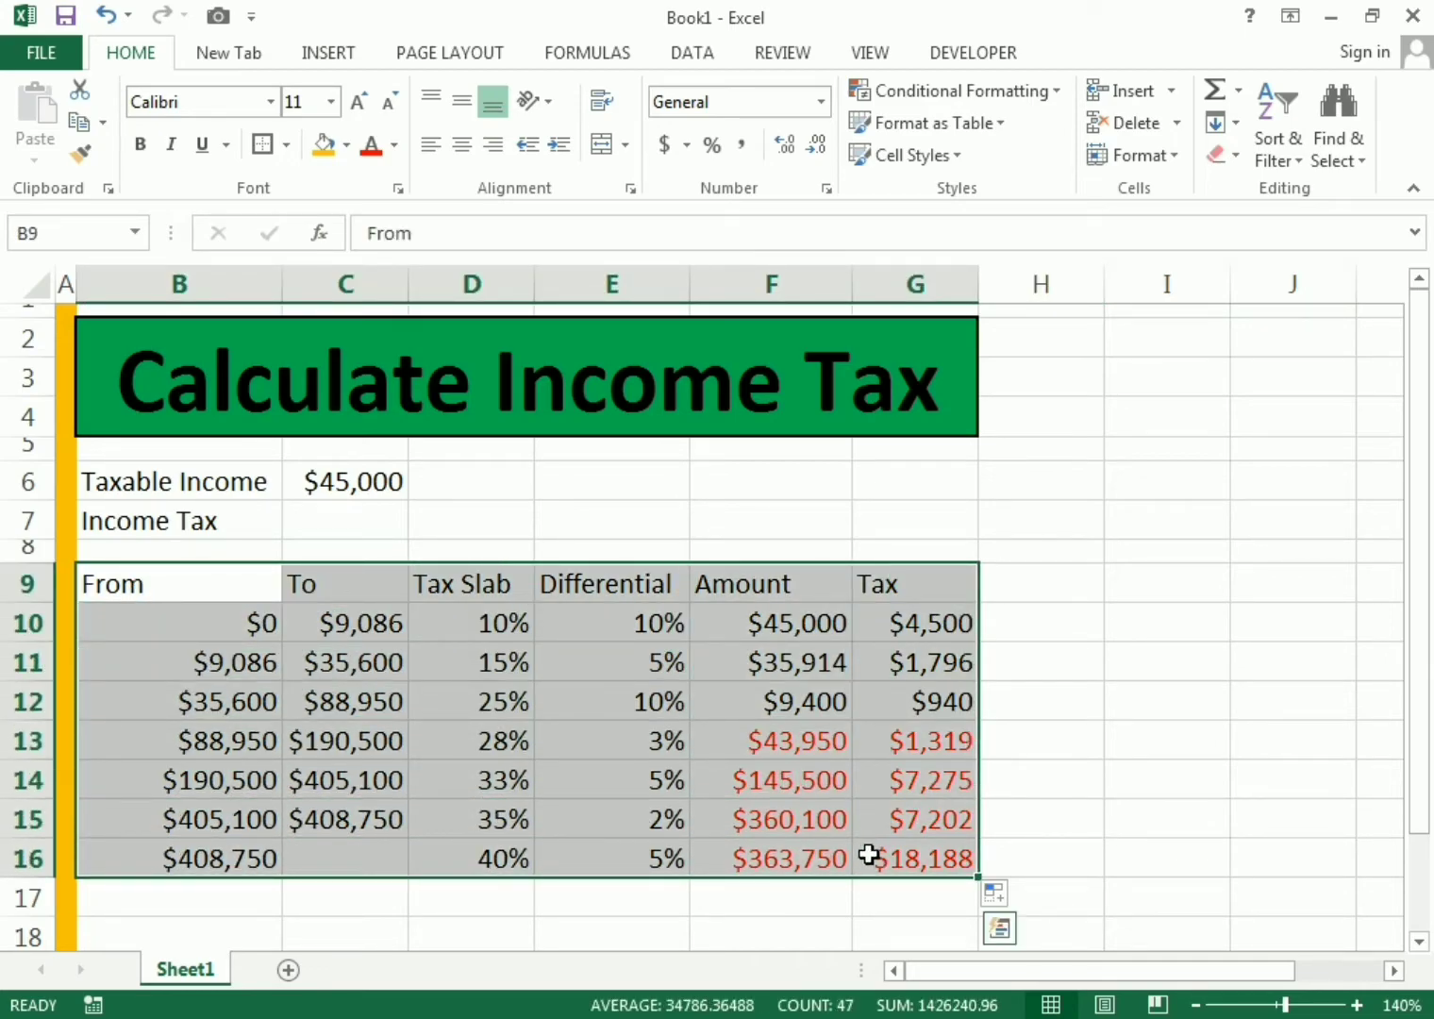
click(462, 145)
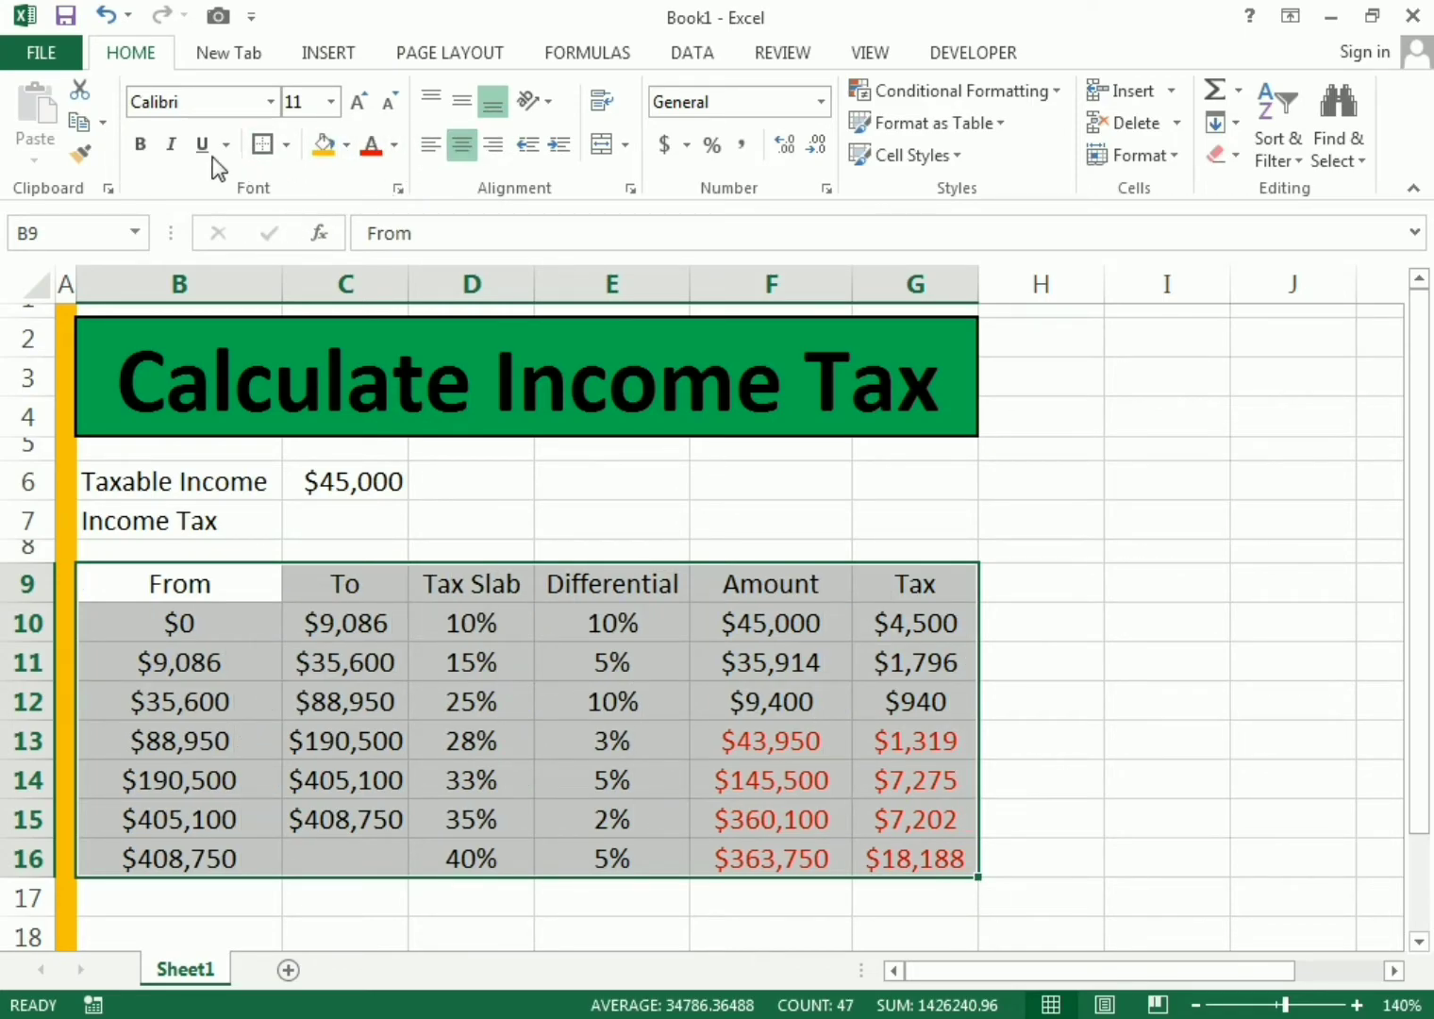
click(286, 147)
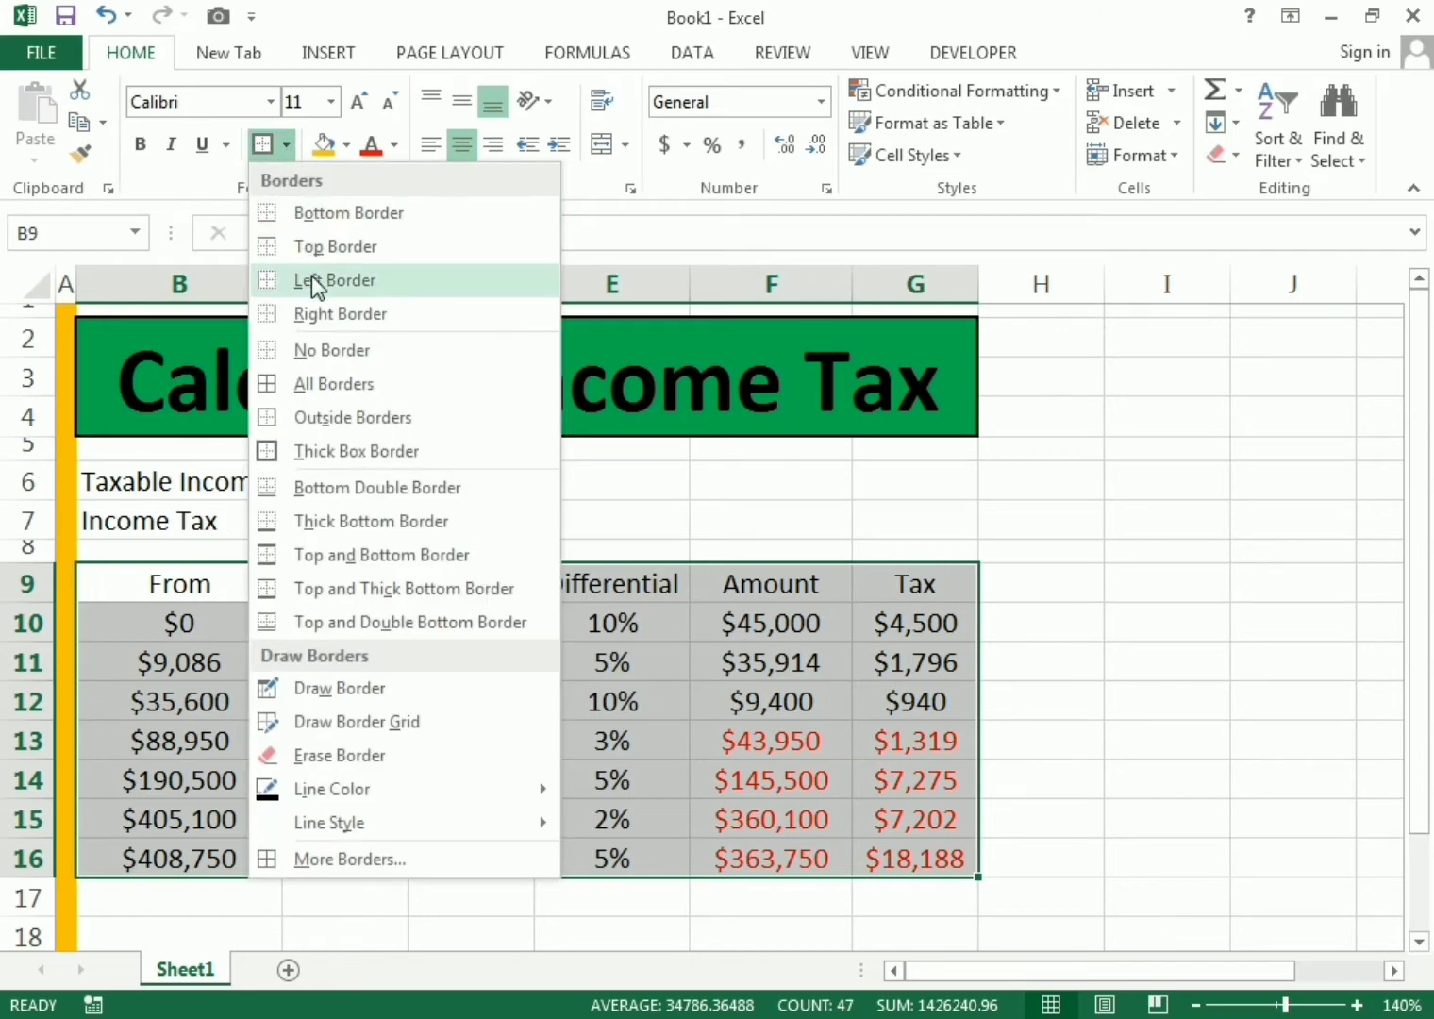
click(314, 382)
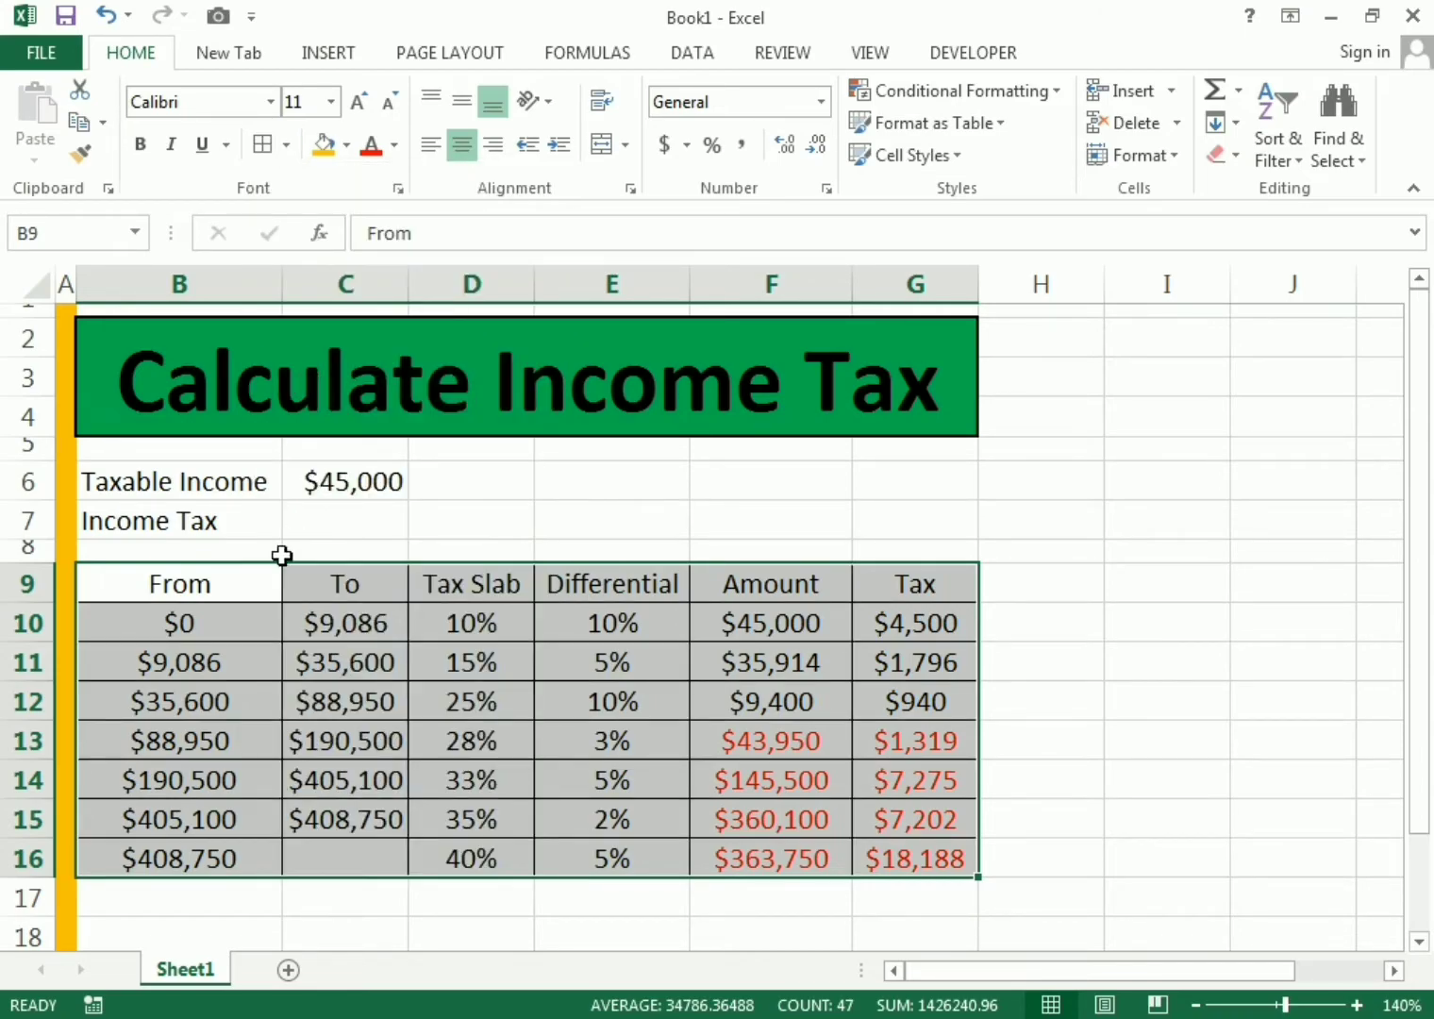
- Fill the header row B9:G9 orange and make it bold
drag(212, 583, 882, 597)
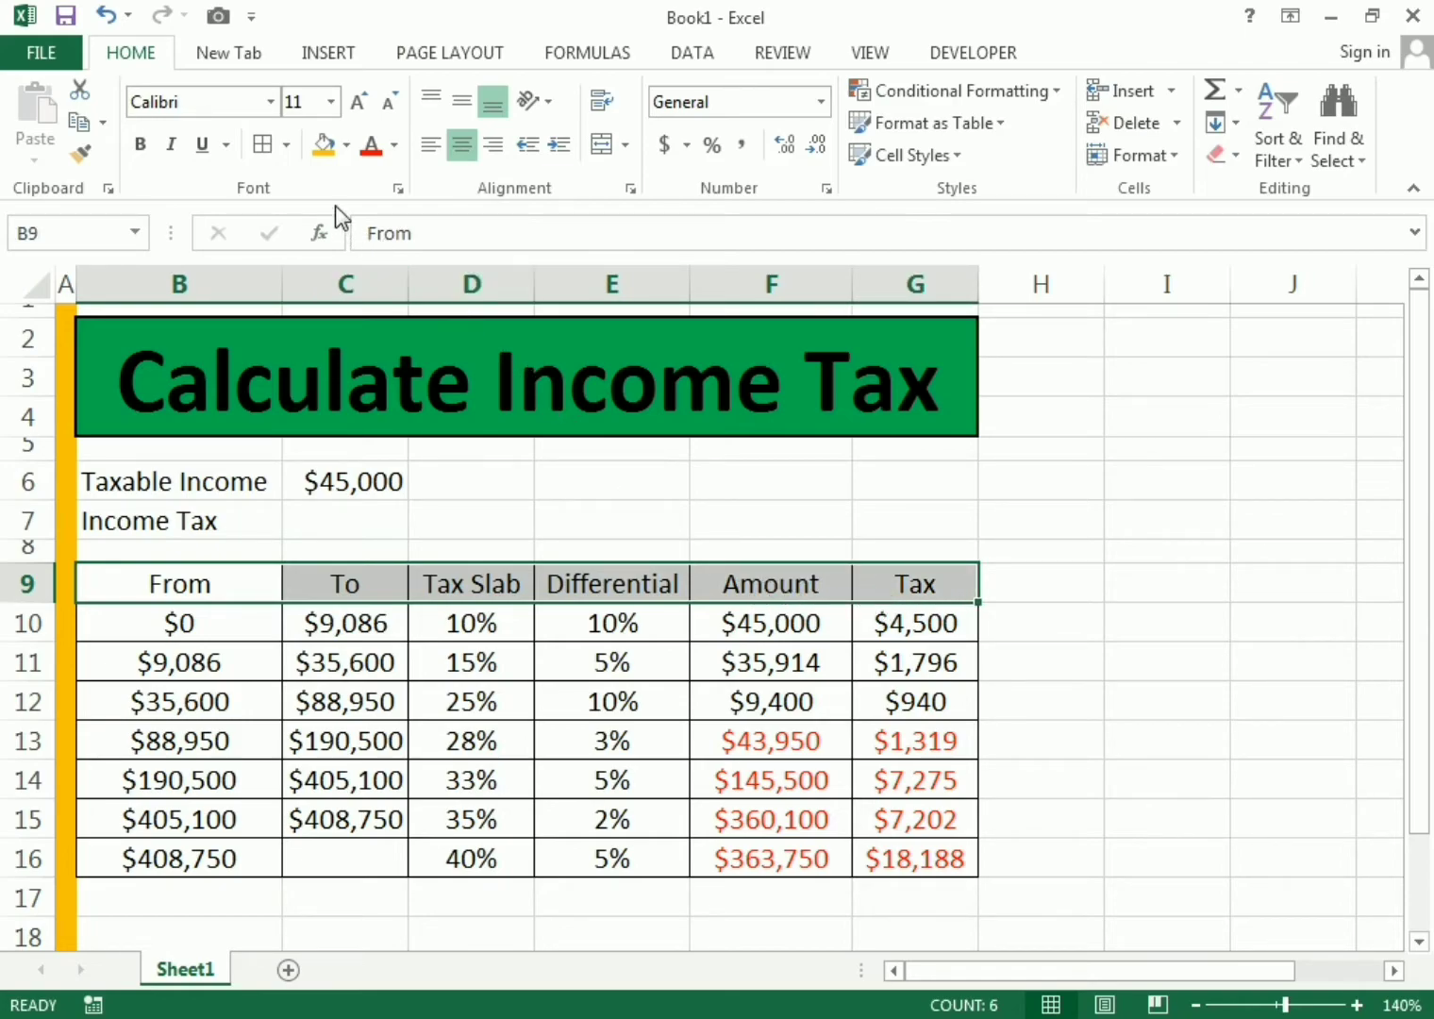
click(347, 145)
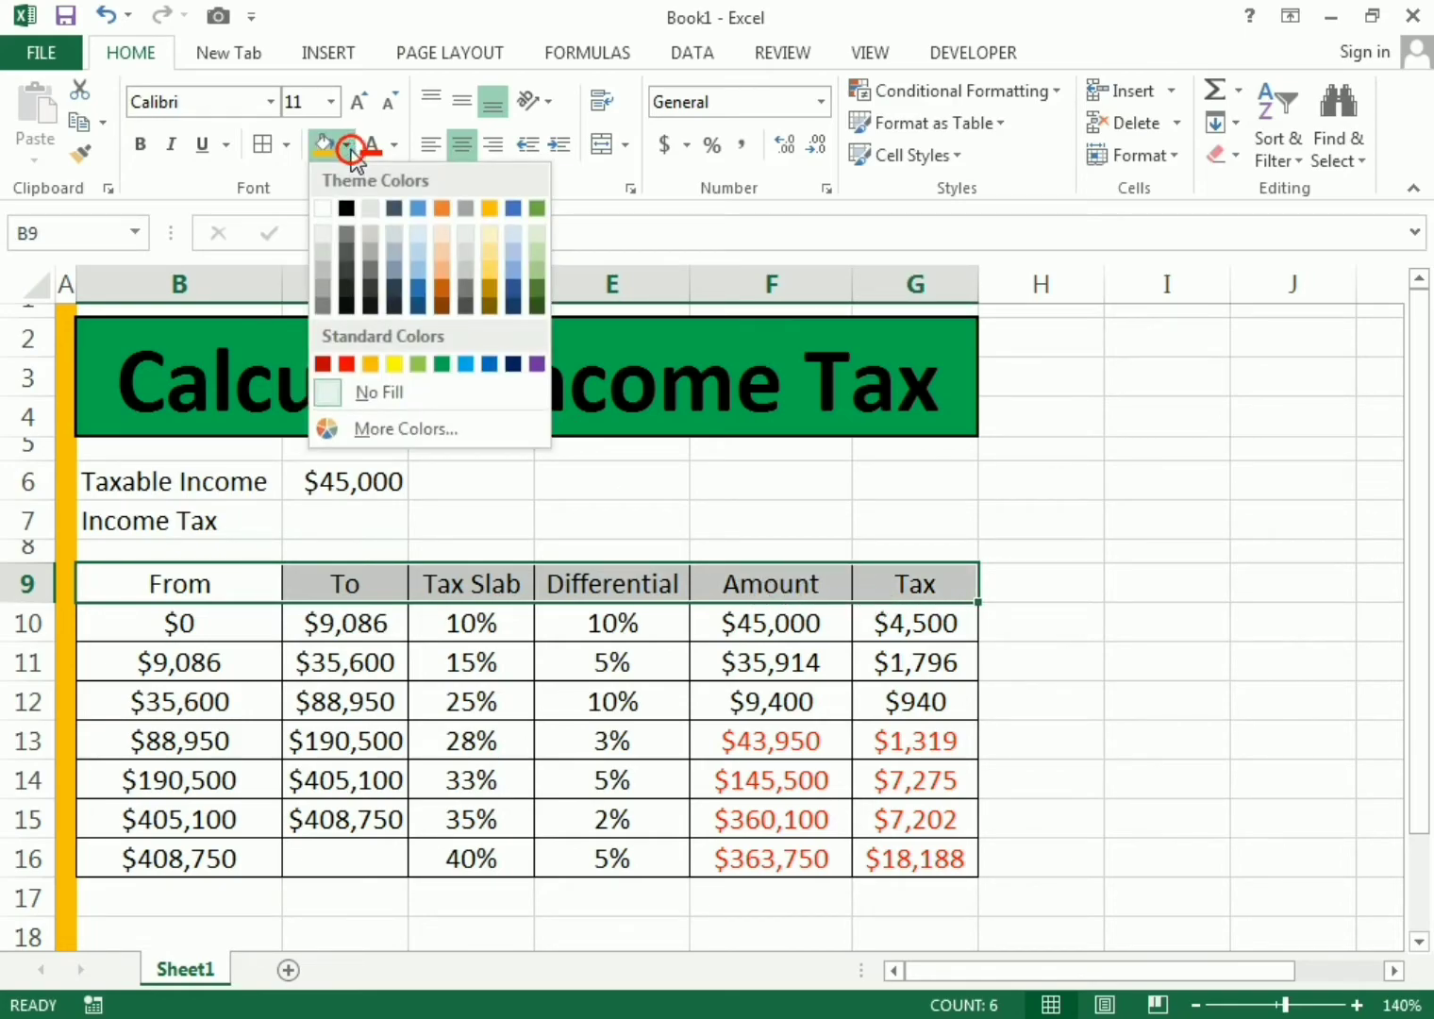
click(372, 370)
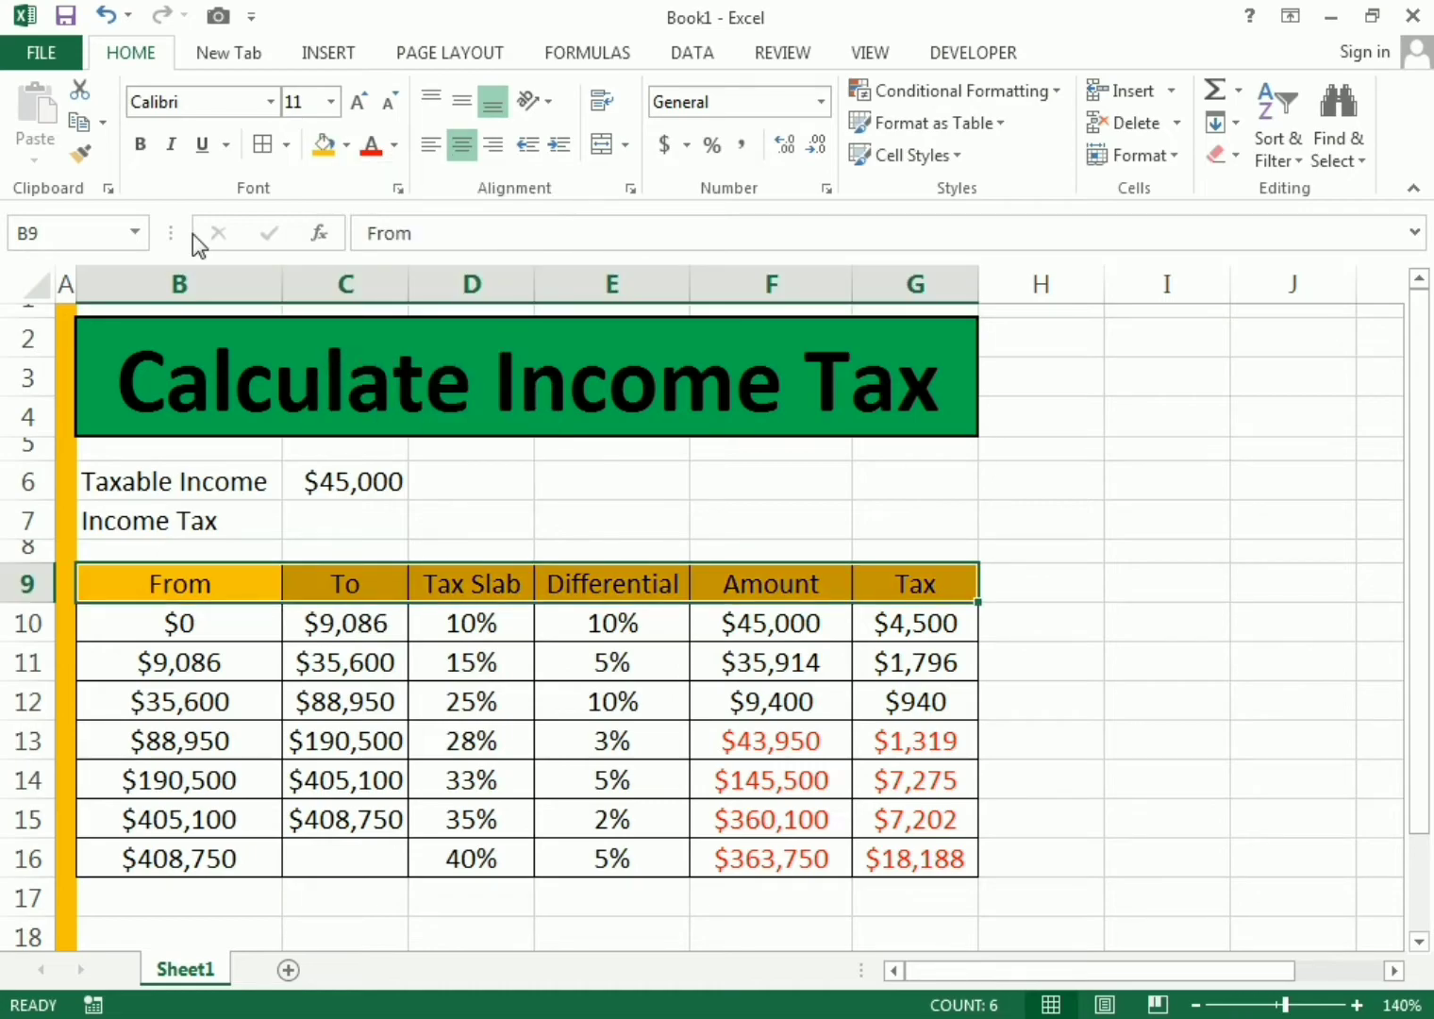
click(139, 148)
- Apply a Thick Box Border around the whole table B9:G16
drag(208, 567, 844, 858)
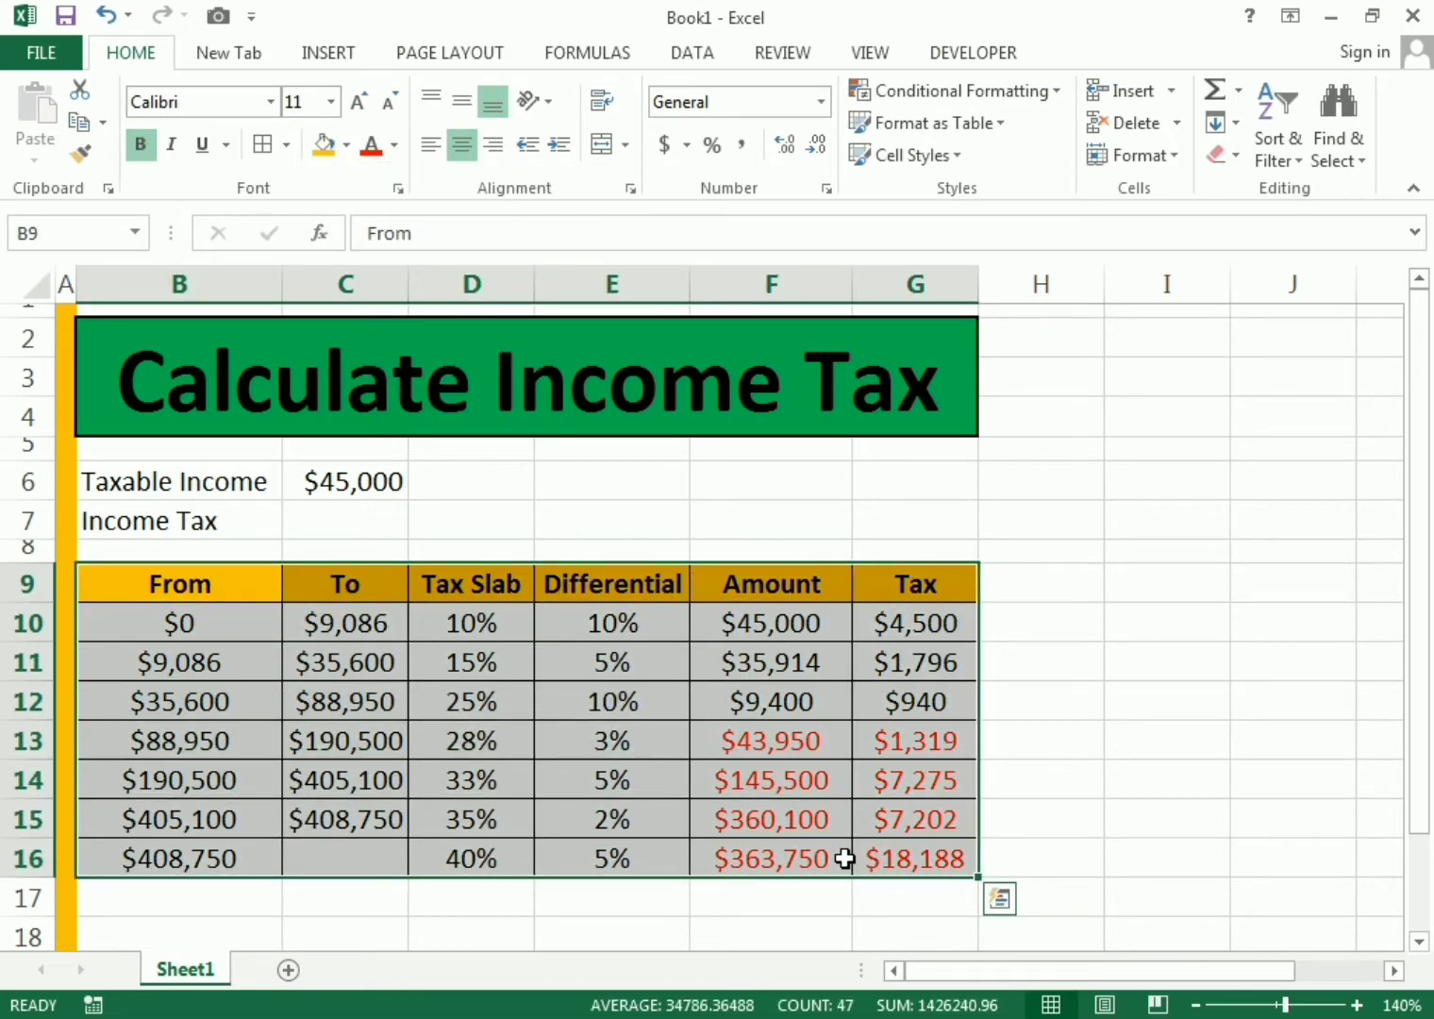
click(286, 144)
click(311, 451)
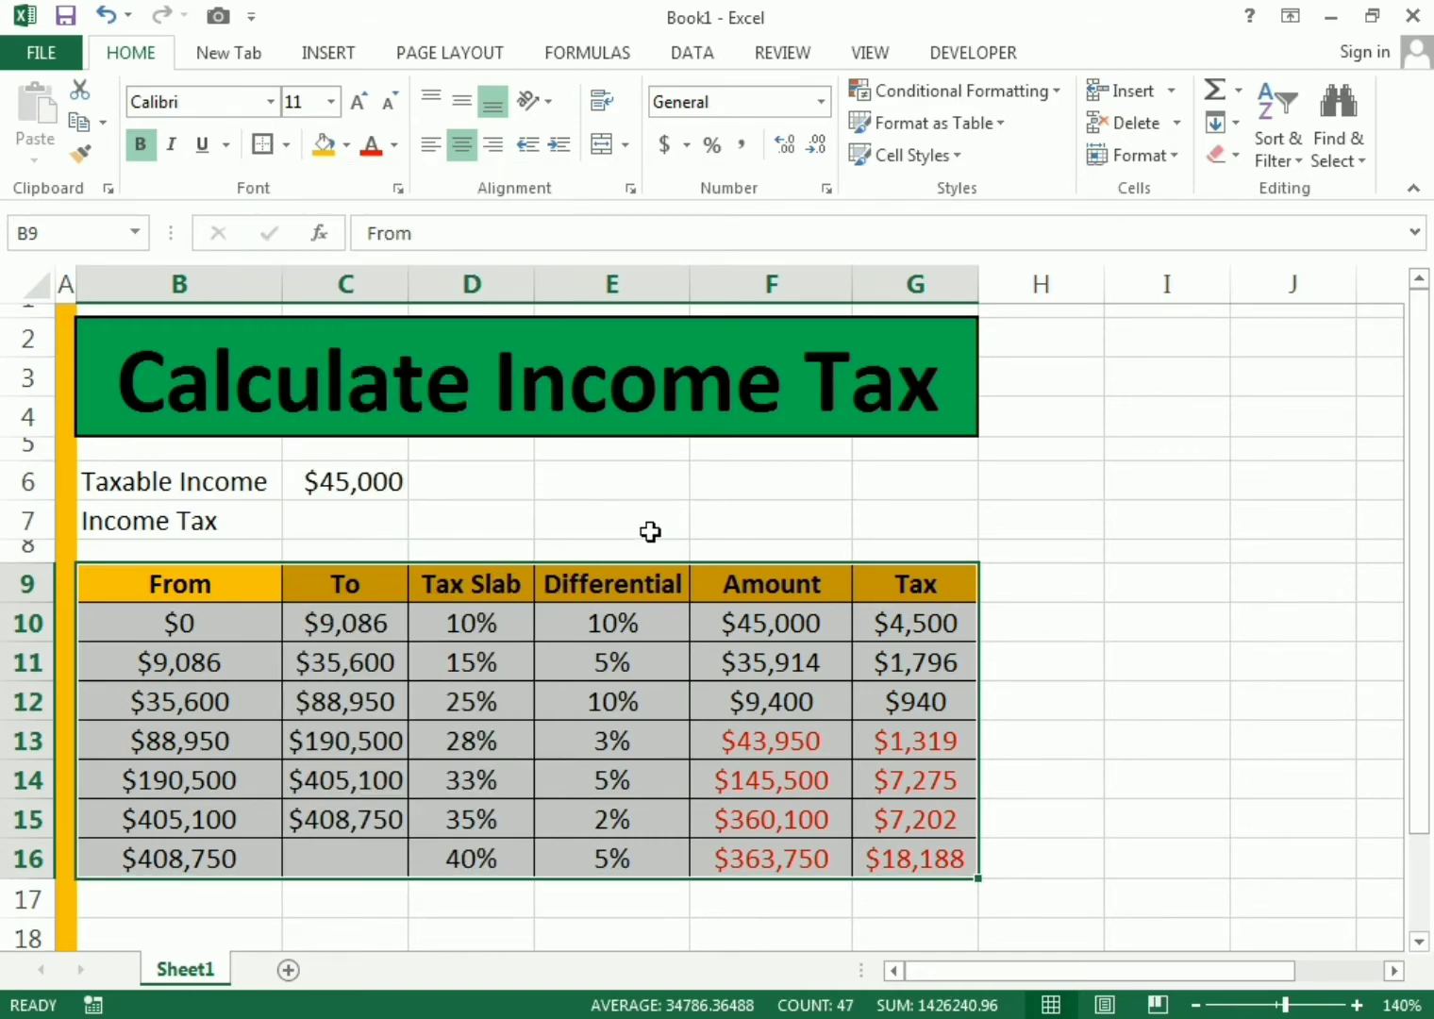
click(692, 545)
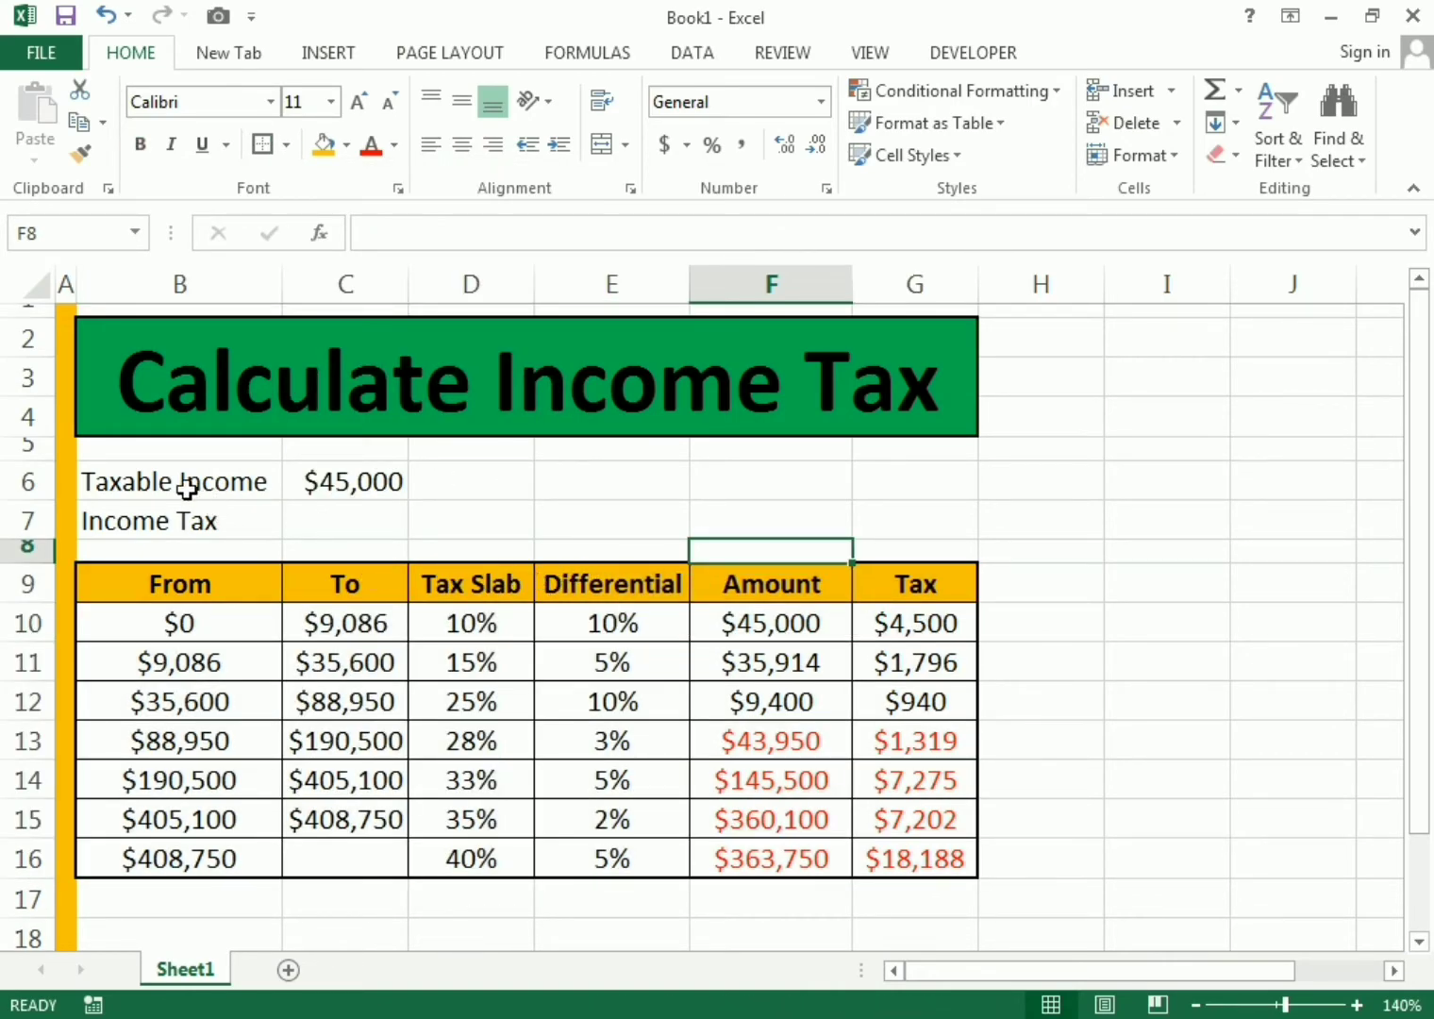
- Put All Borders around the input cells B6:C7
drag(187, 487, 369, 514)
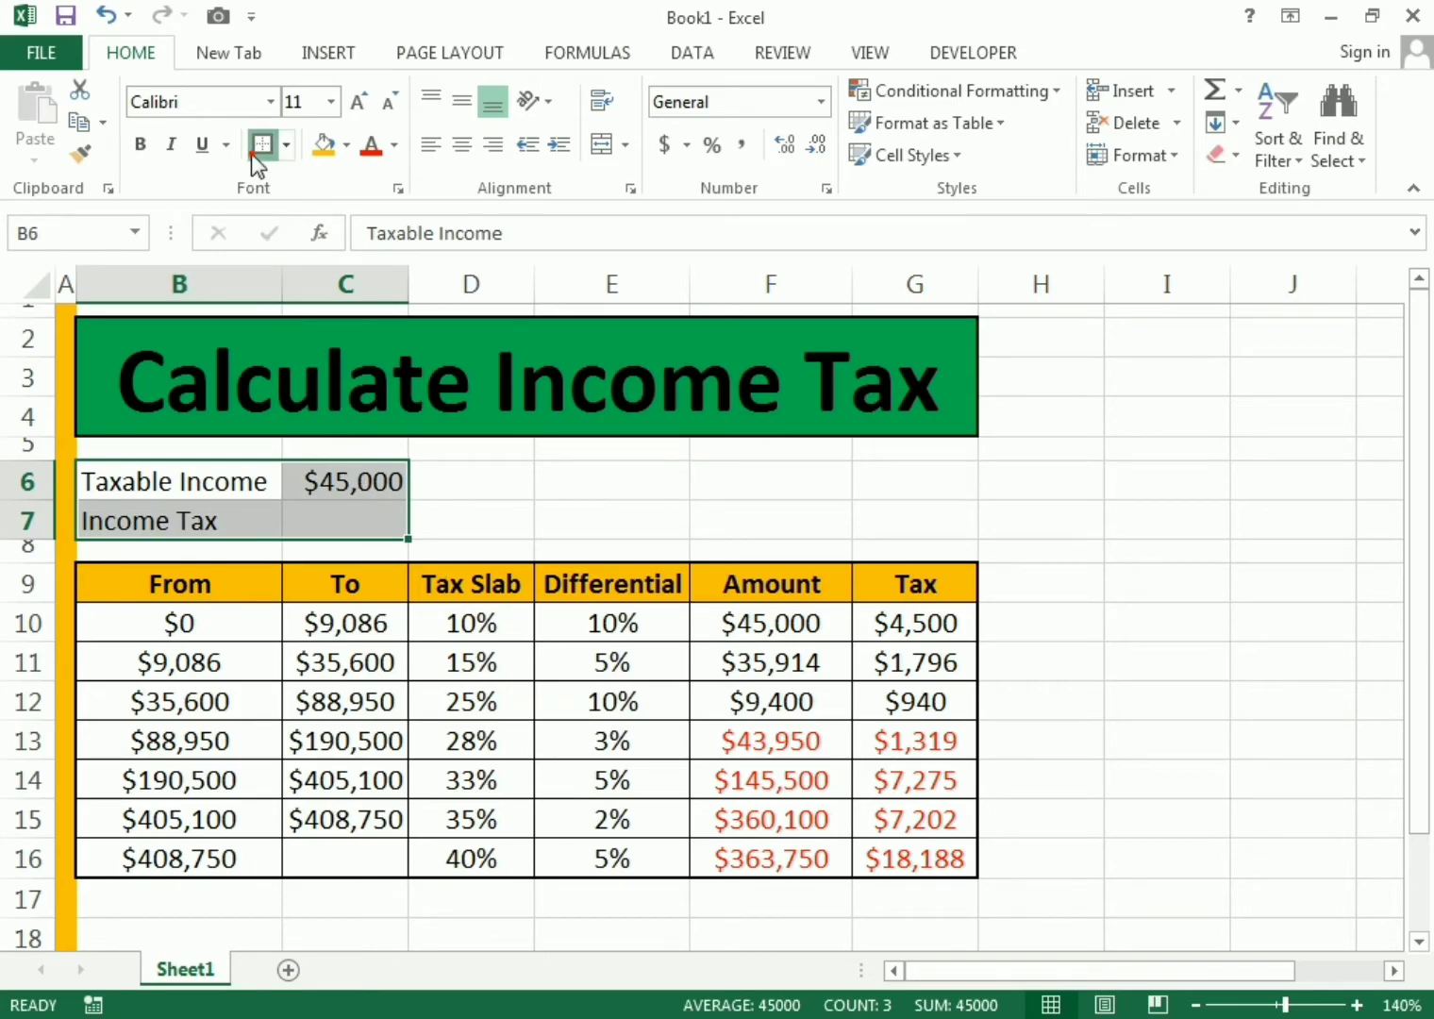
click(287, 145)
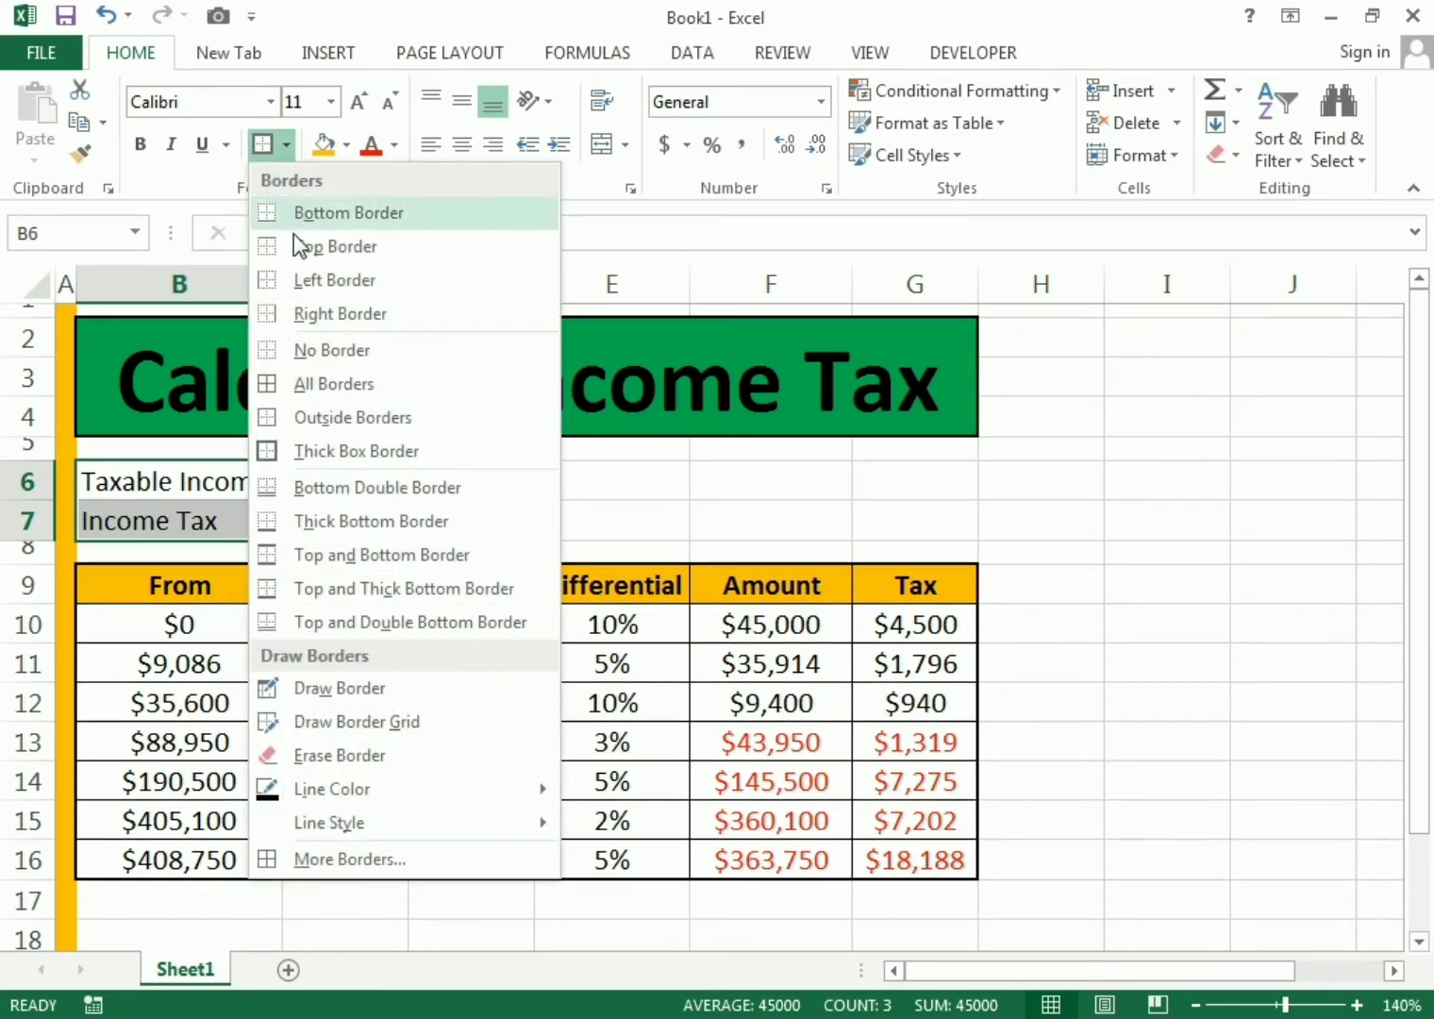
click(286, 382)
click(550, 551)
- Fill the Taxable Income and Income Tax labels in B6:B7 yellow and make them bold
drag(213, 483, 217, 514)
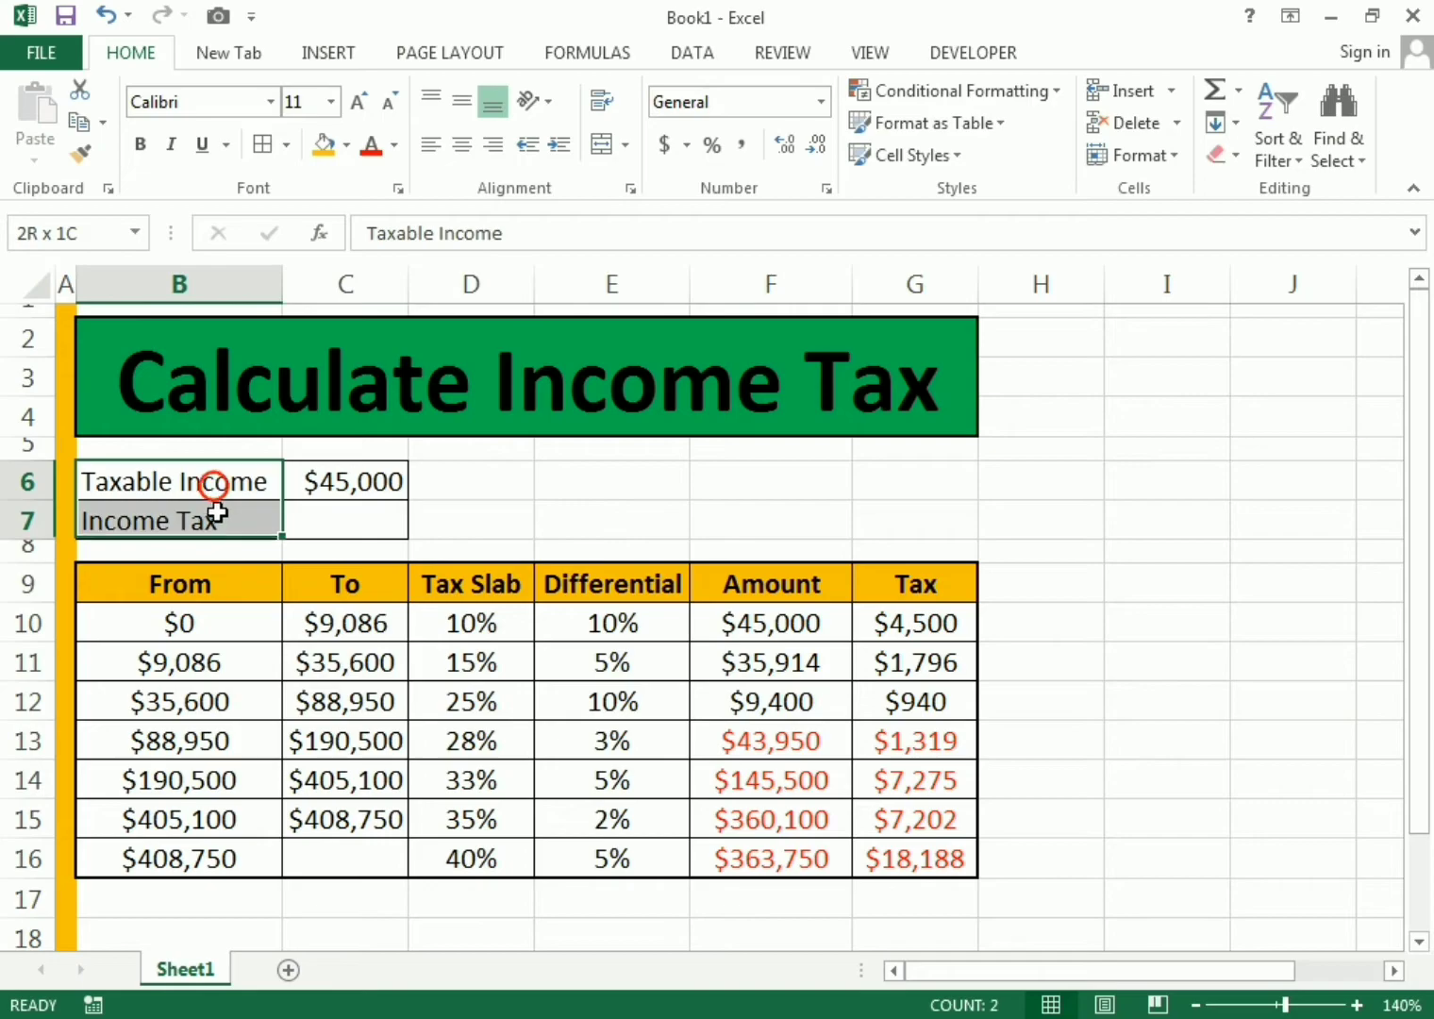
click(347, 146)
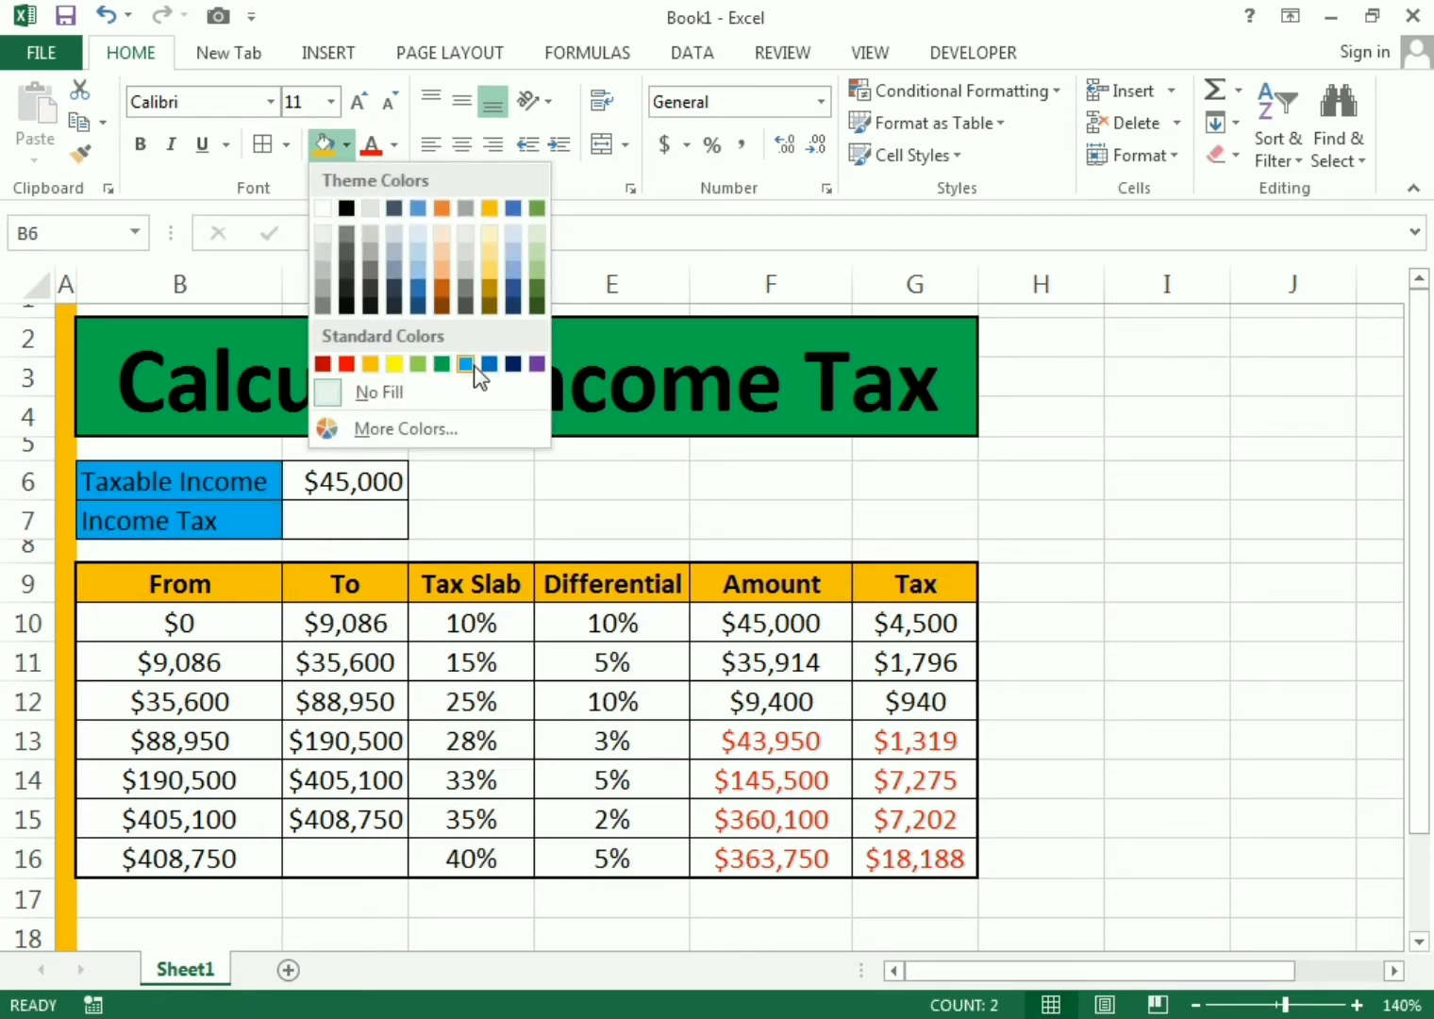
click(396, 364)
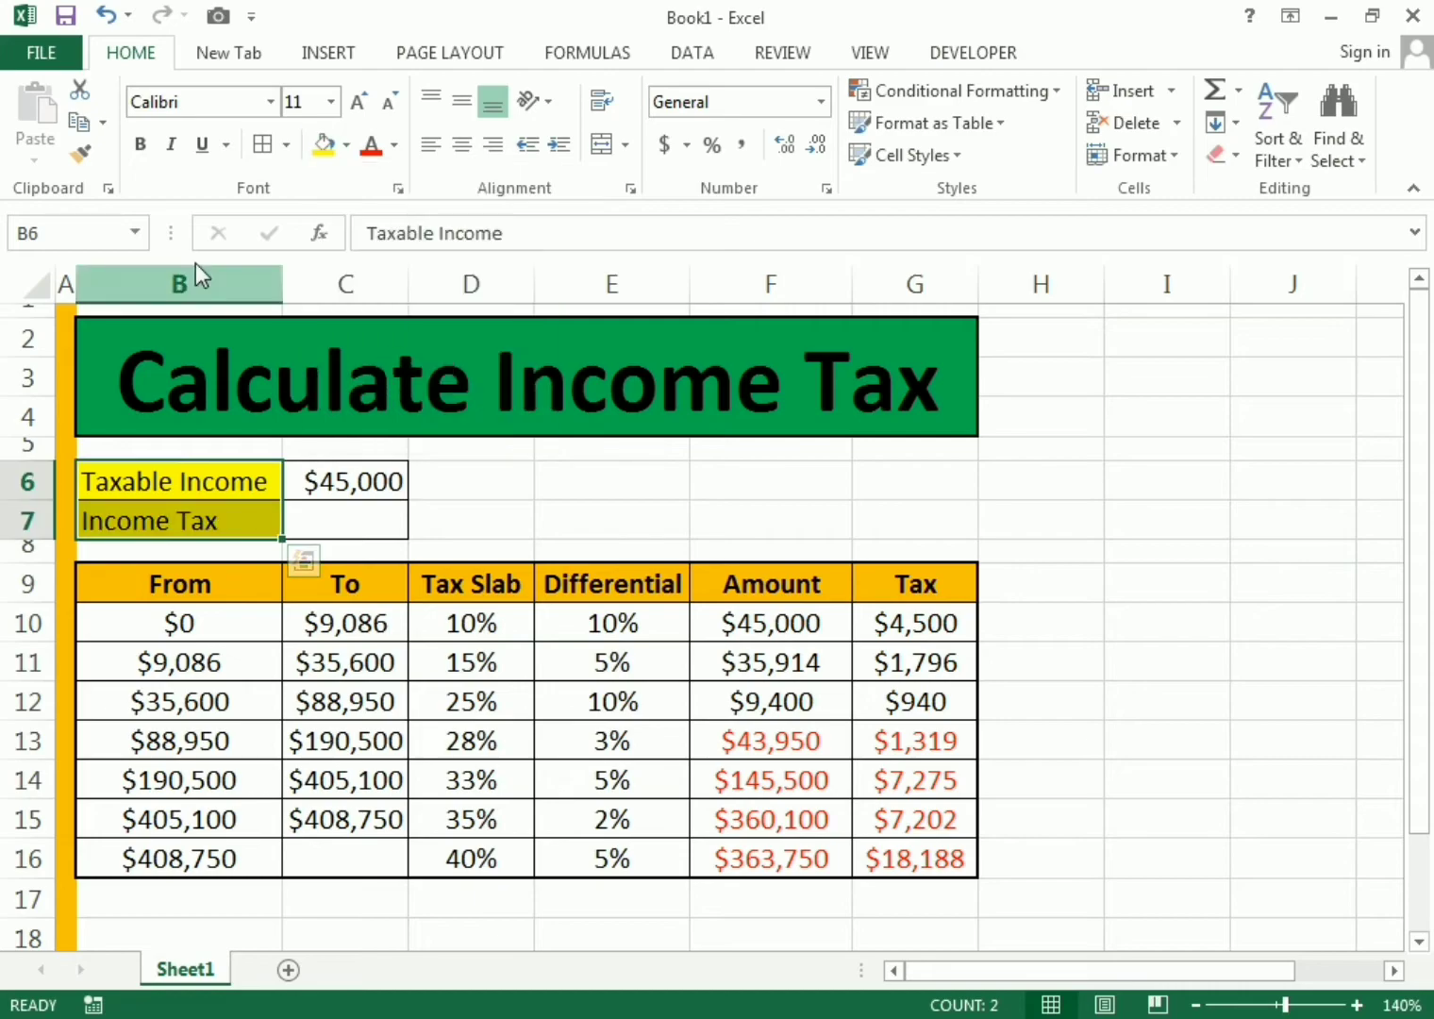
click(139, 146)
click(612, 515)
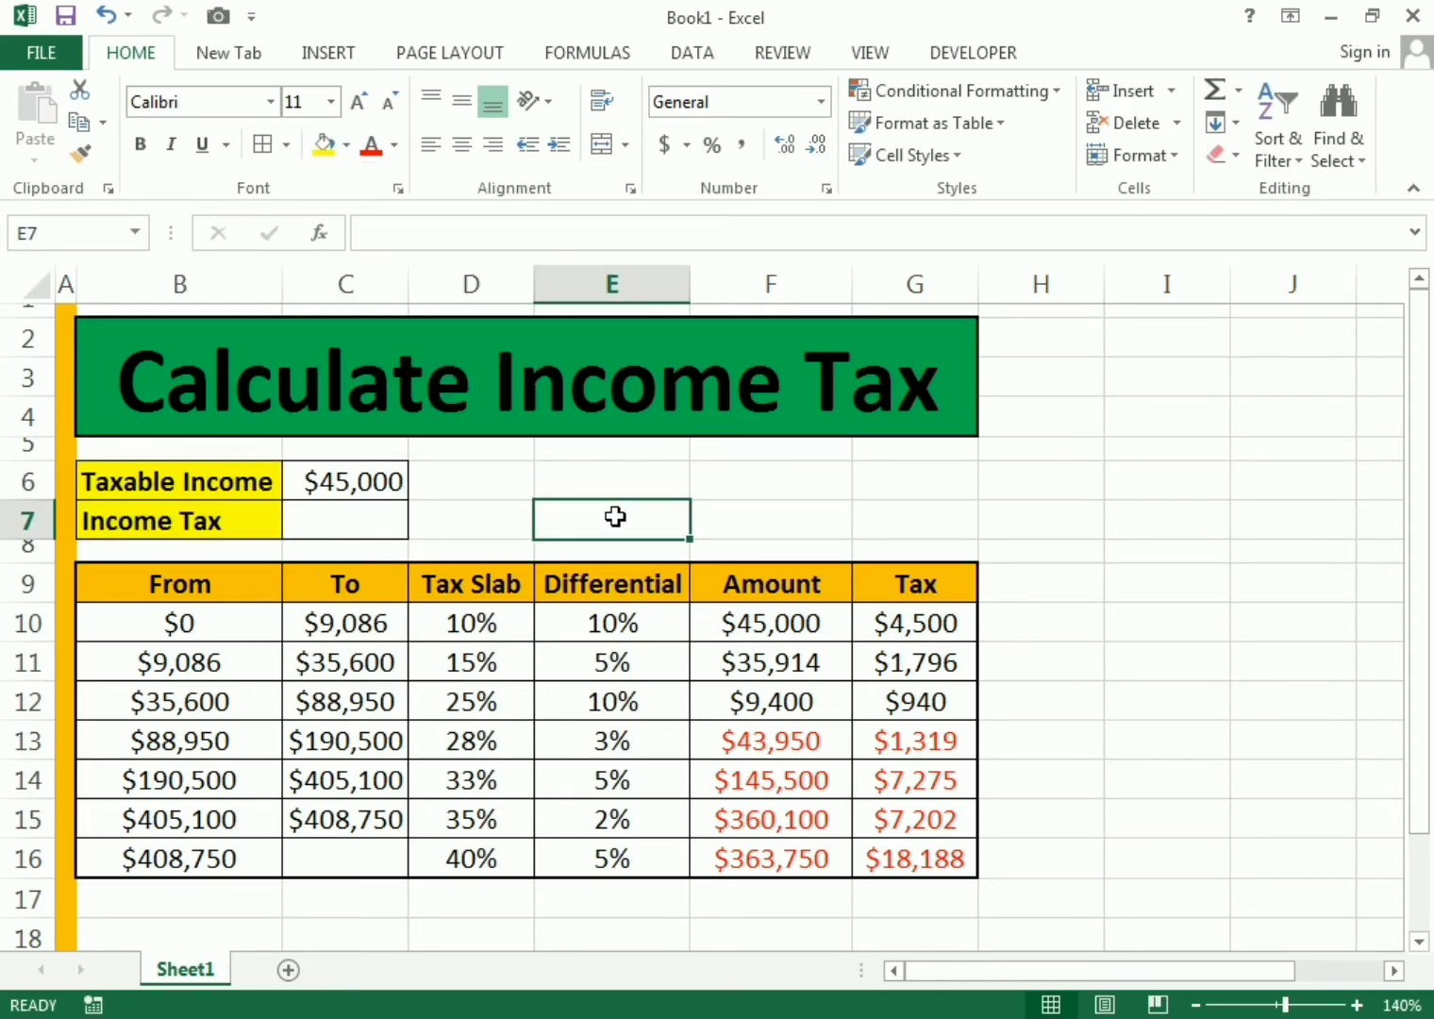
click(372, 510)
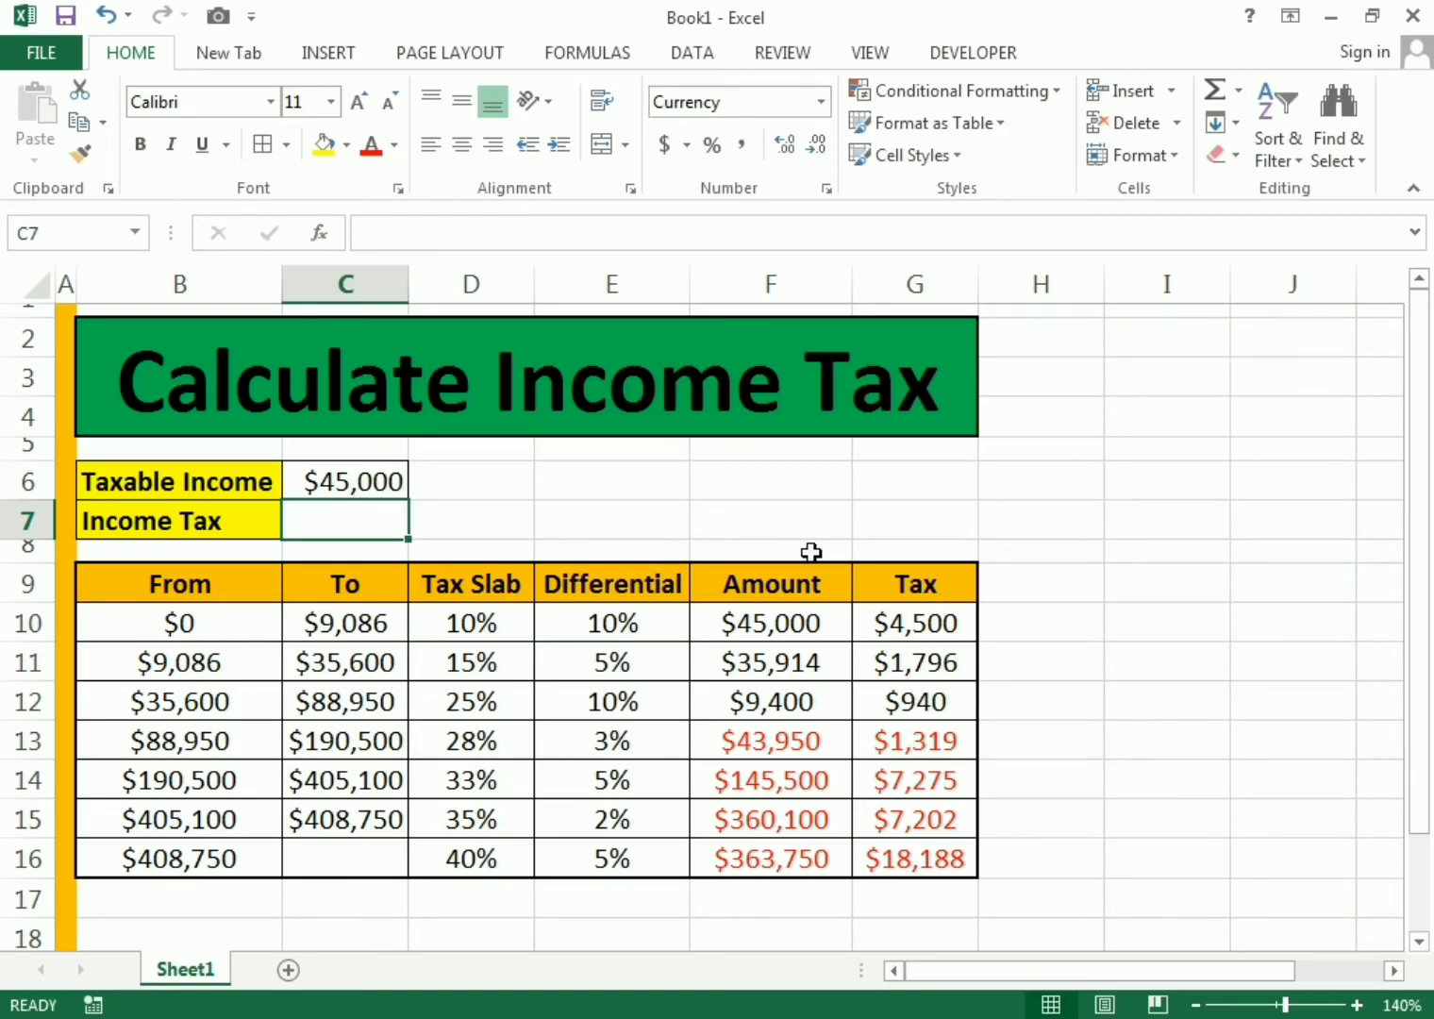
text(=UM)
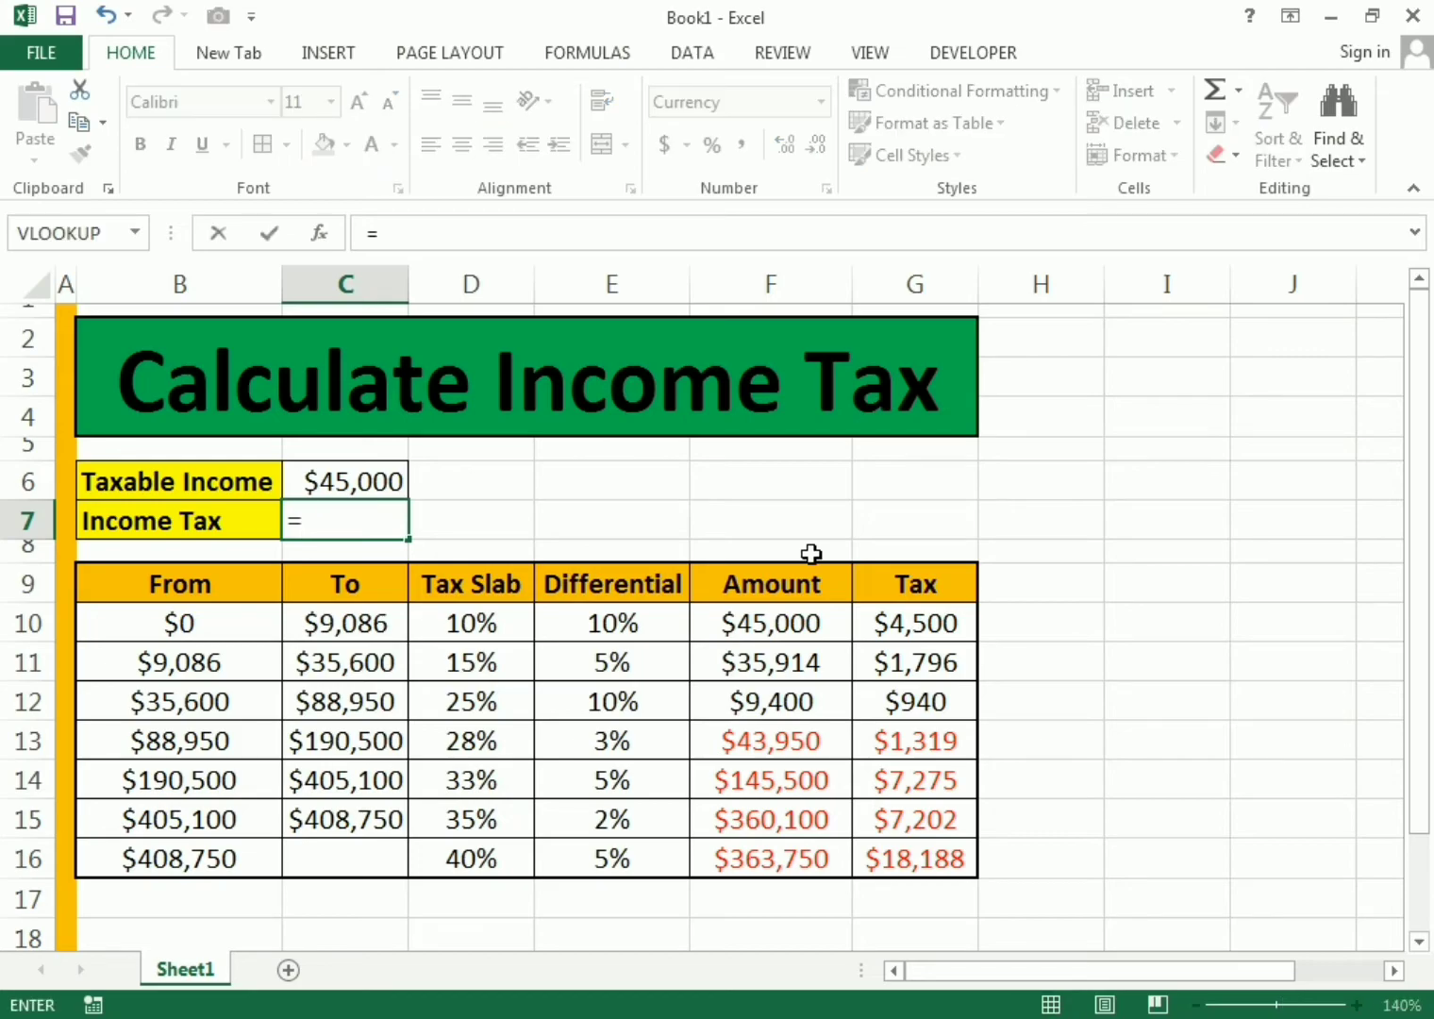
key(BackSpace)
key(BackSpace)
text(SUM)
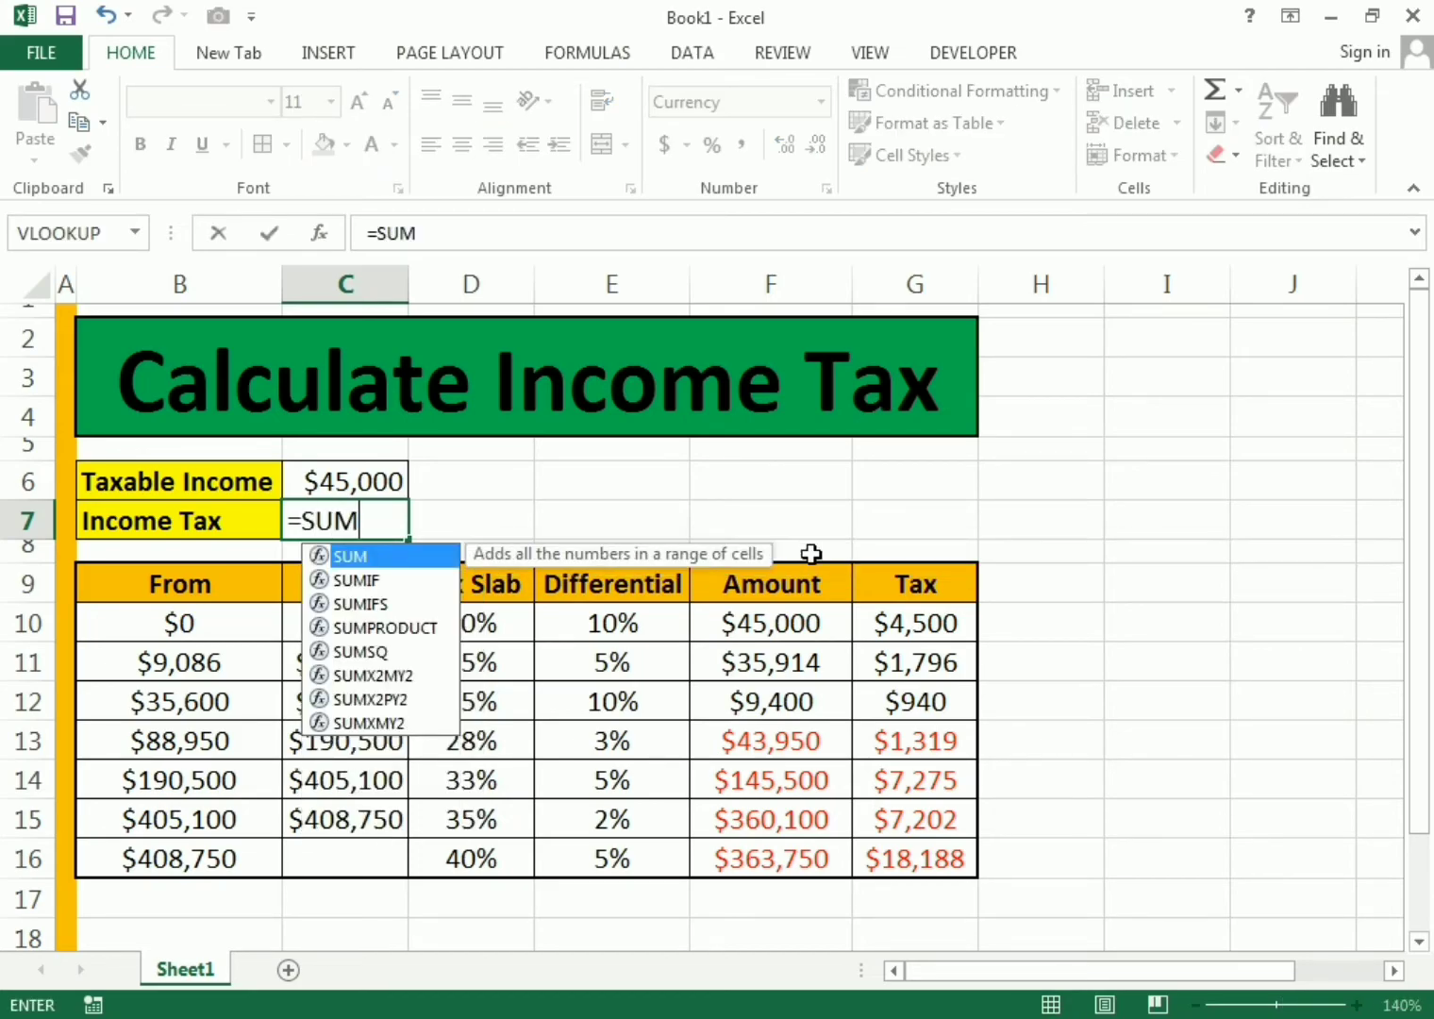
text(IF()
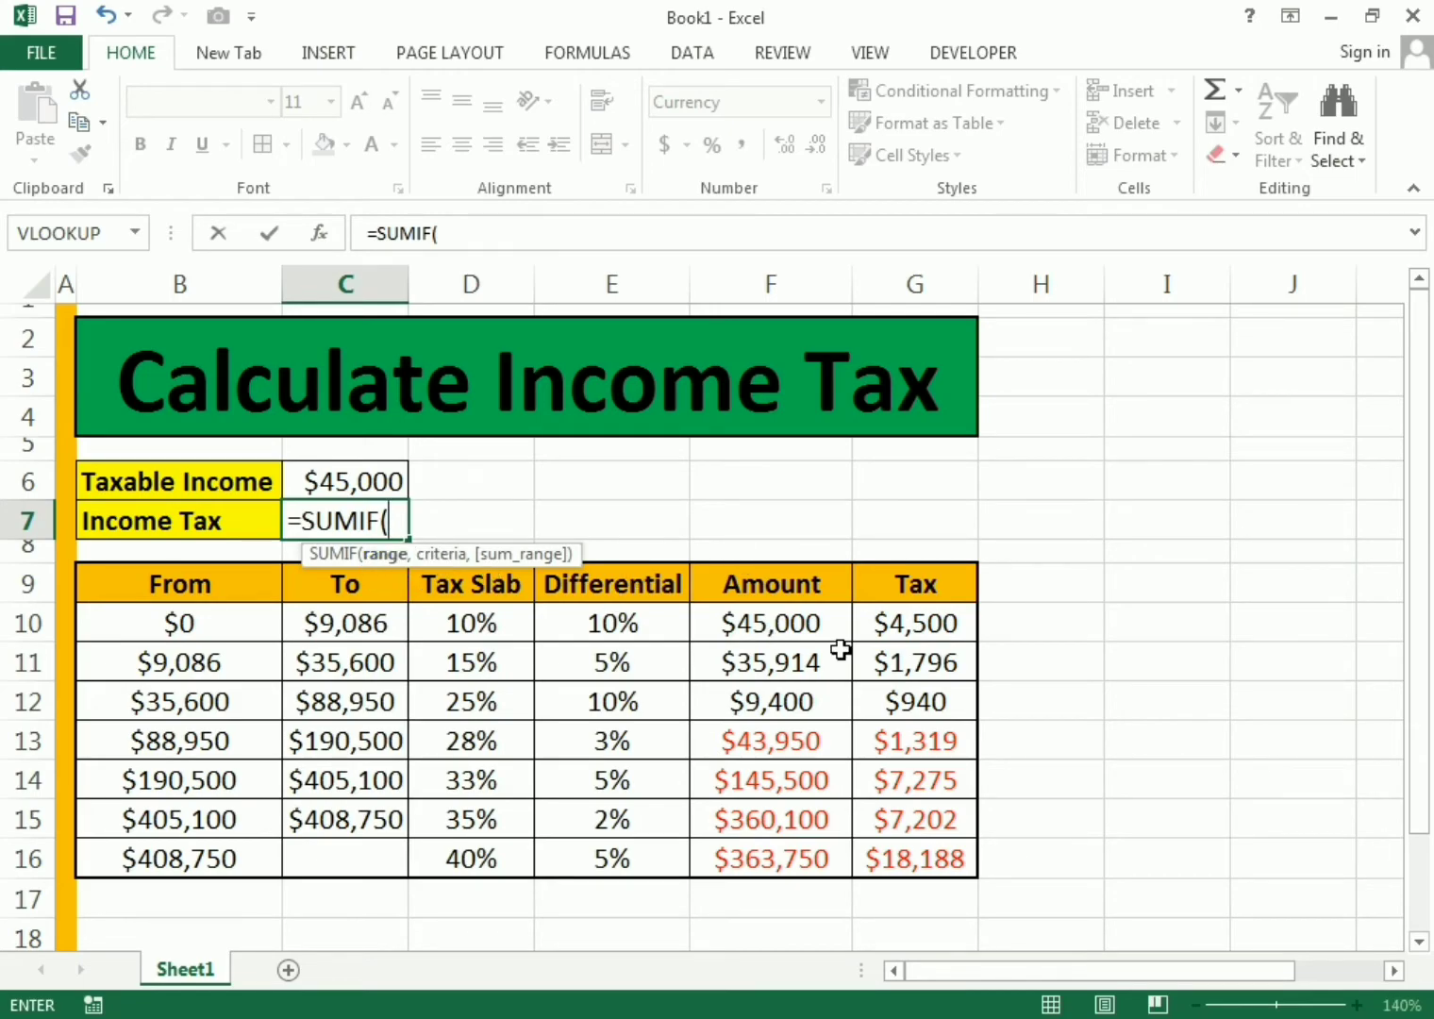
click(896, 660)
click(901, 779)
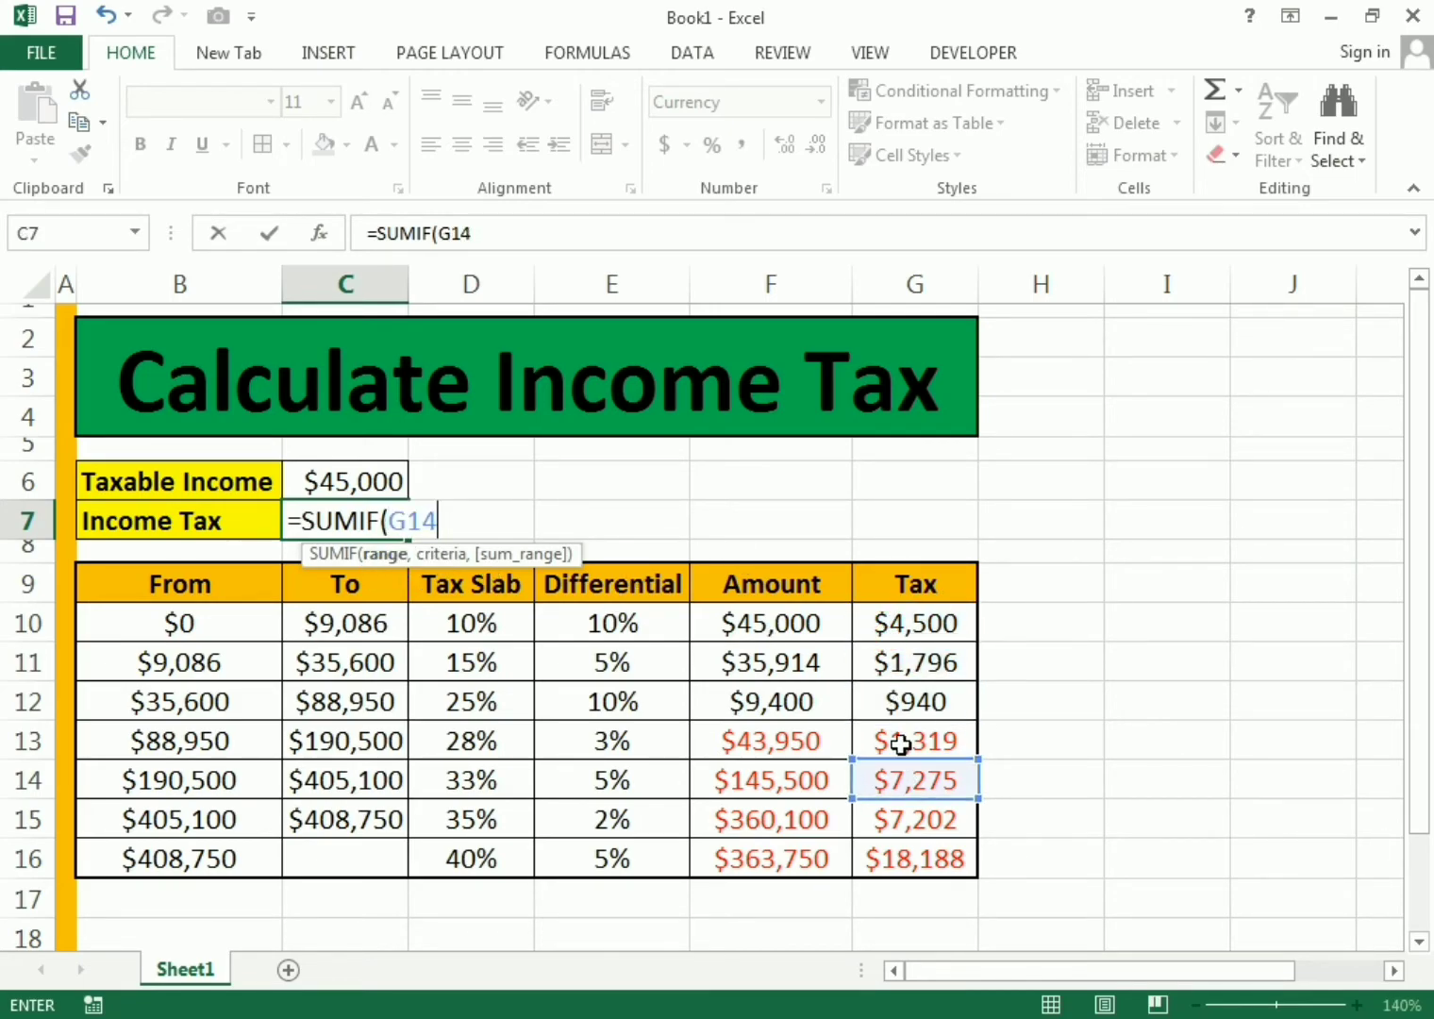
key(Return)
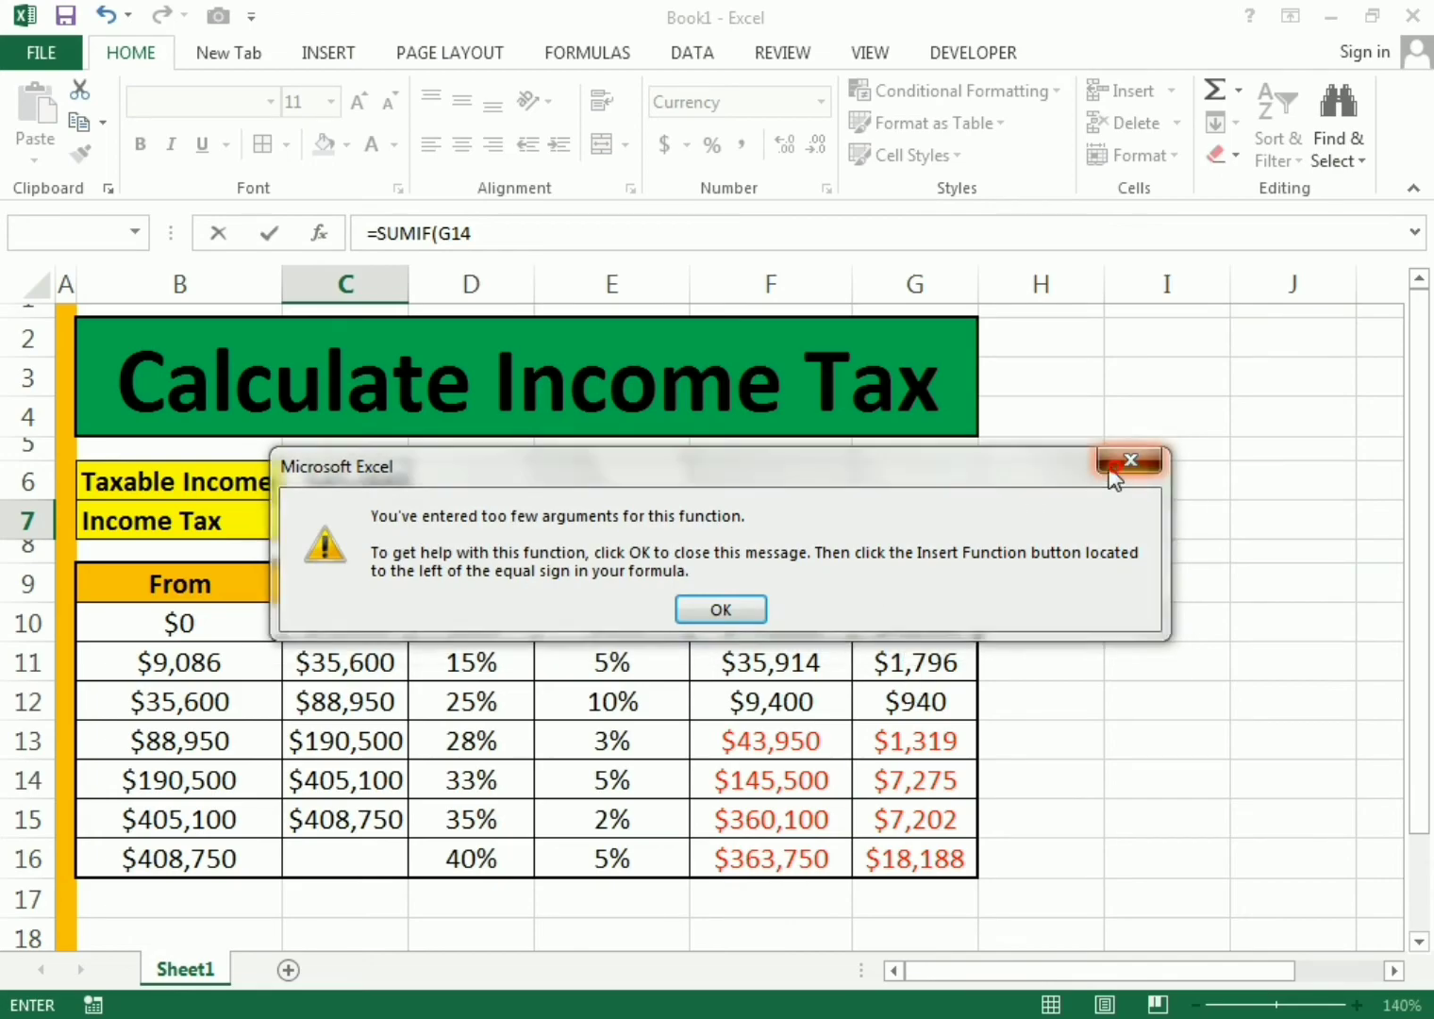
click(1113, 465)
drag(878, 627, 918, 782)
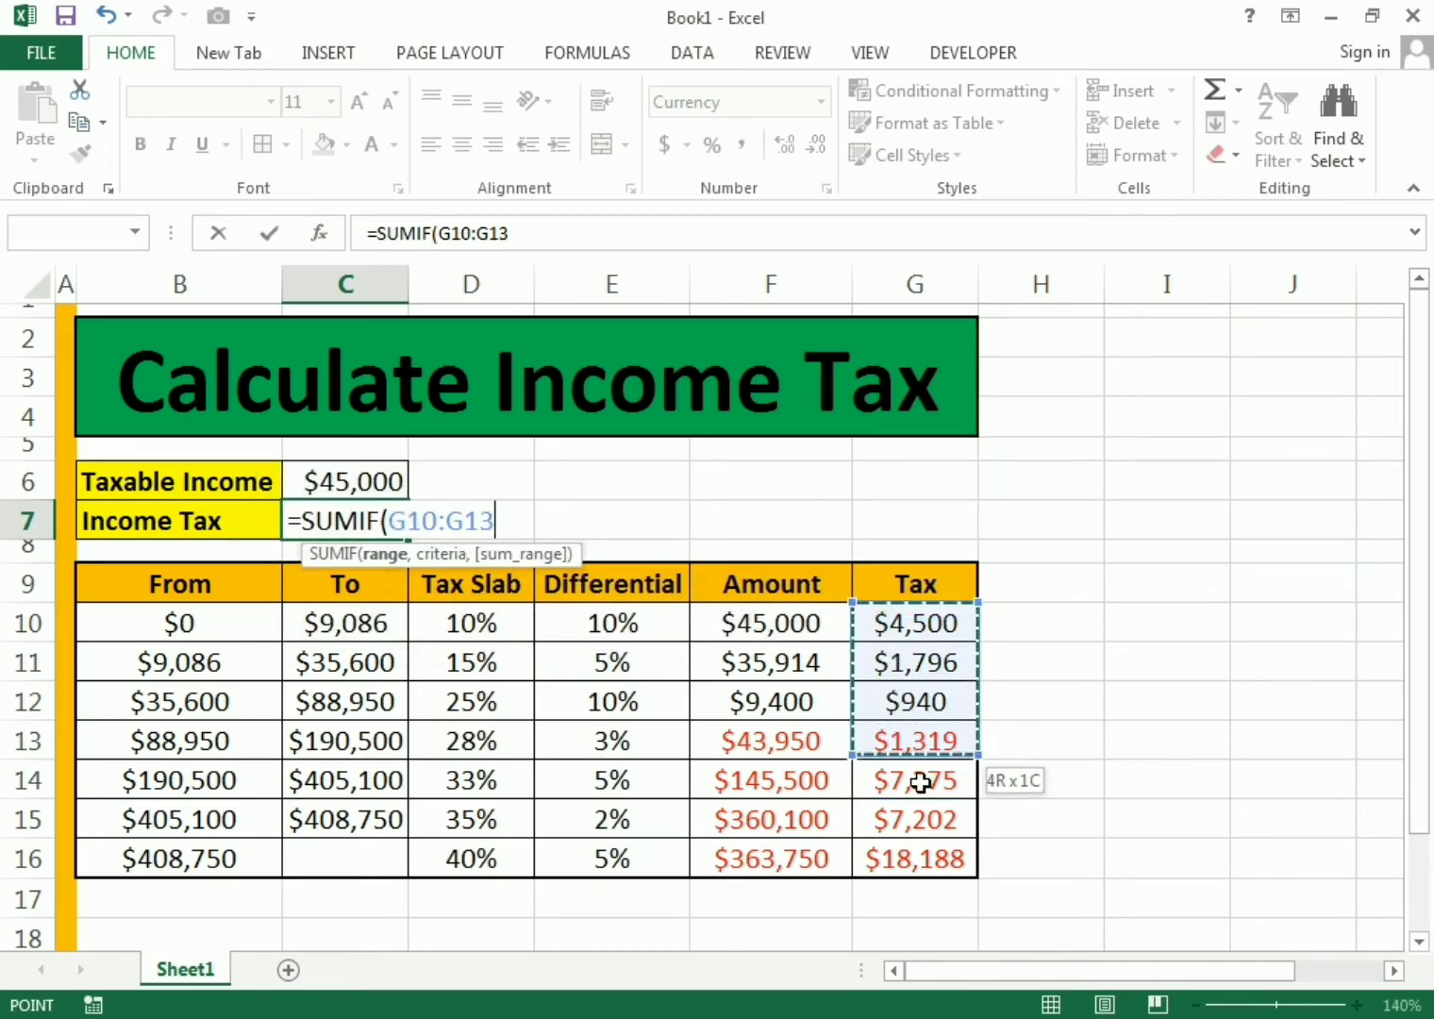
click(929, 819)
click(932, 849)
drag(896, 622, 927, 785)
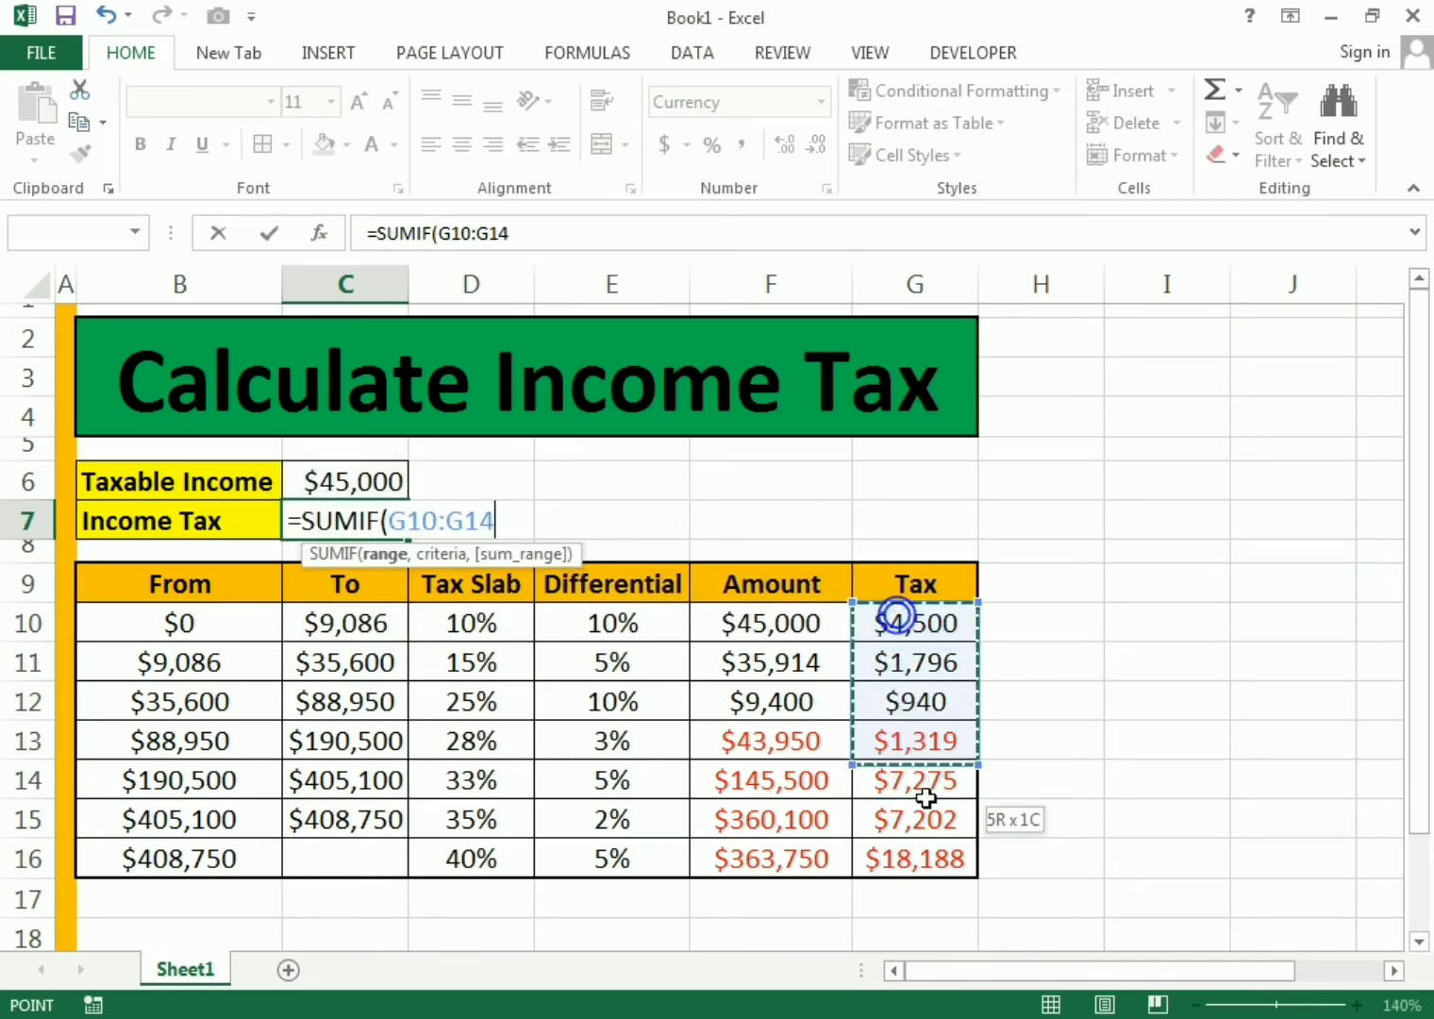
click(928, 849)
drag(901, 623, 894, 737)
click(928, 849)
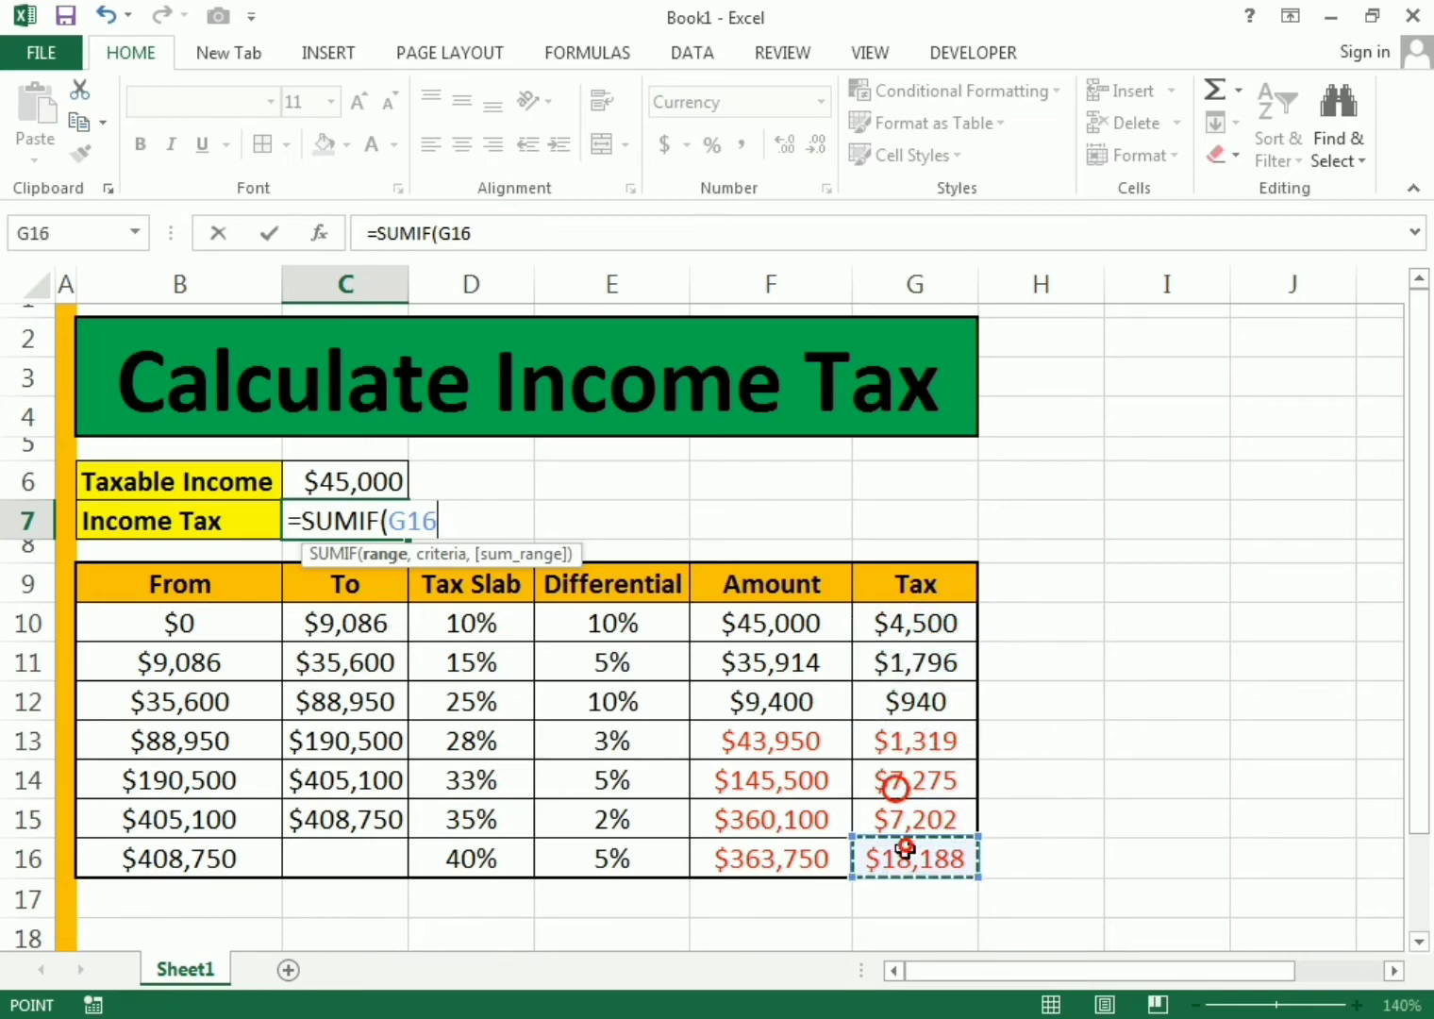
drag(892, 628, 921, 849)
click(924, 851)
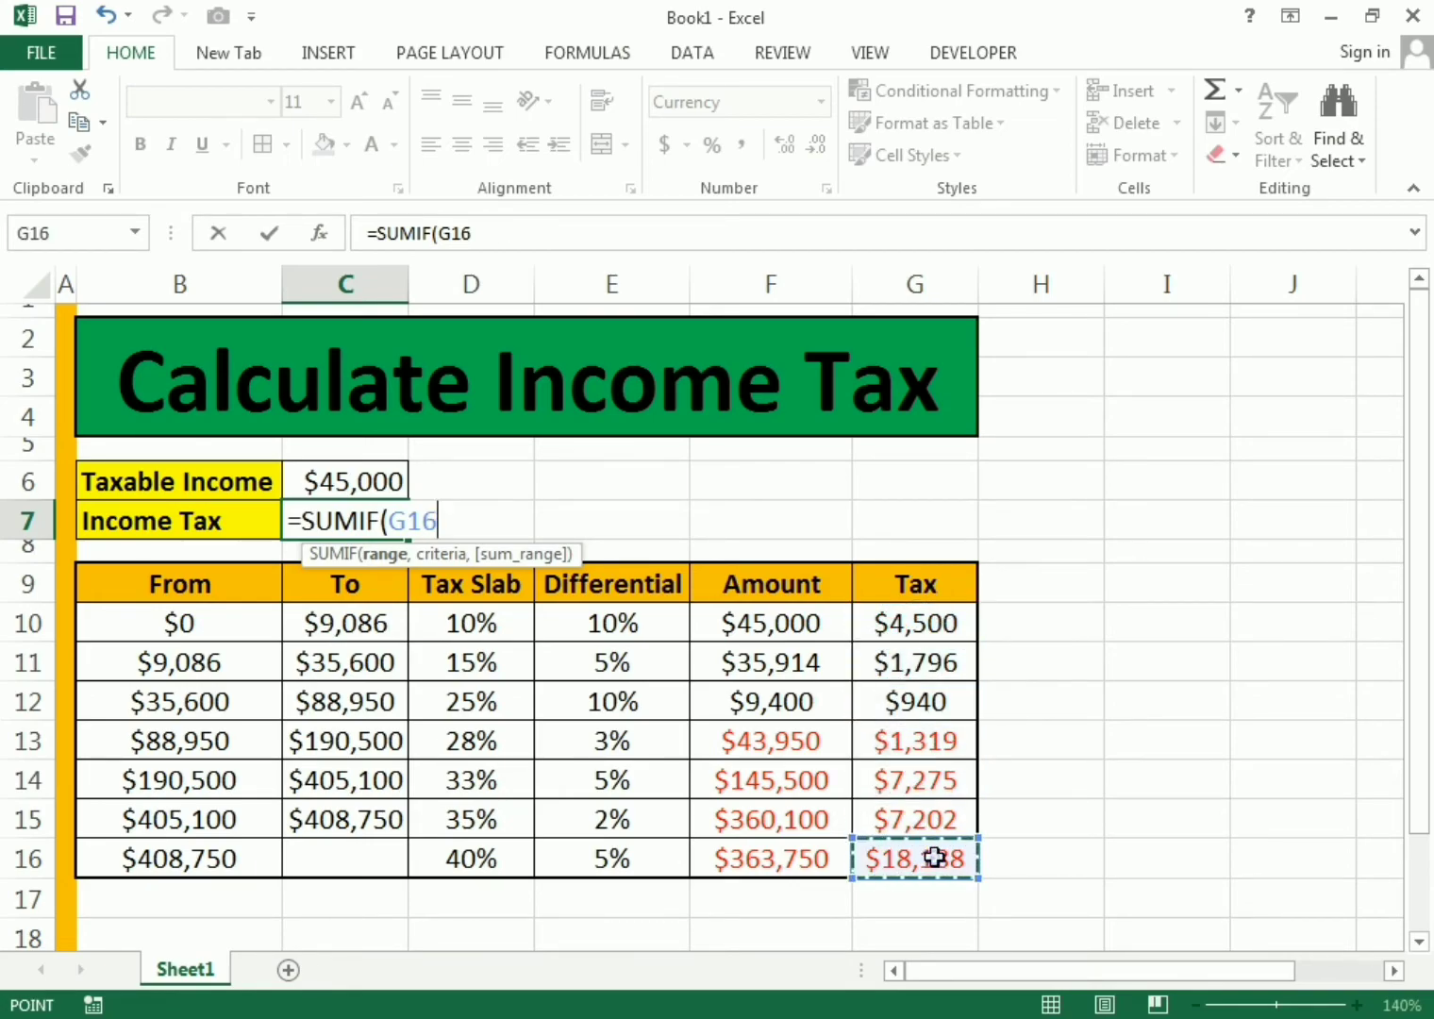
drag(918, 625, 932, 737)
drag(929, 853, 945, 811)
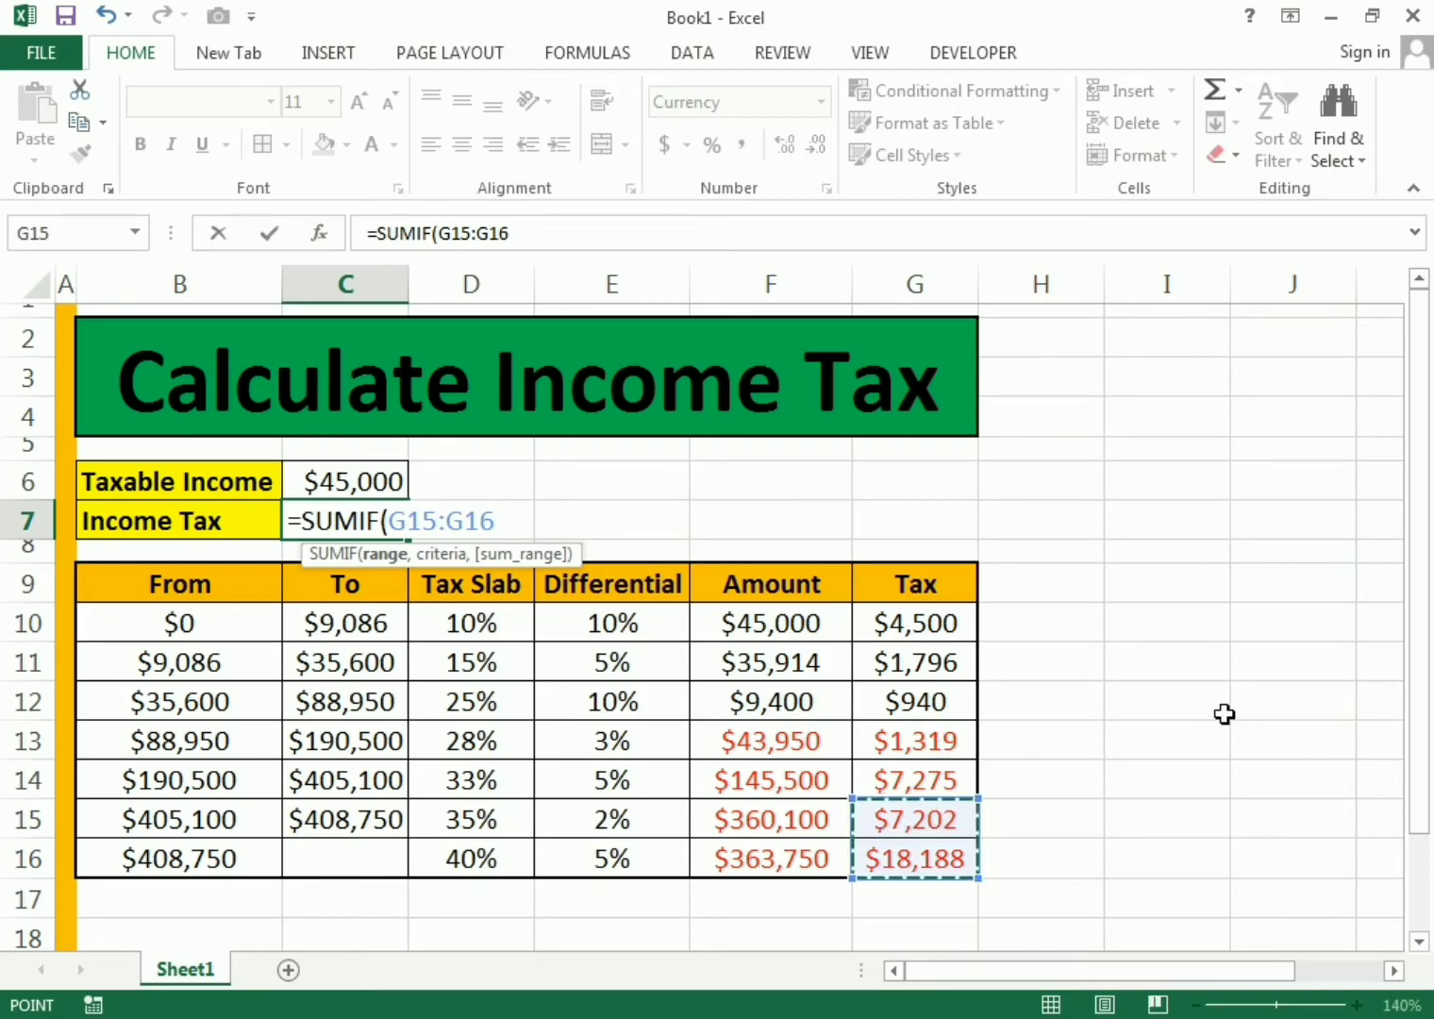
key(Escape)
text(=)
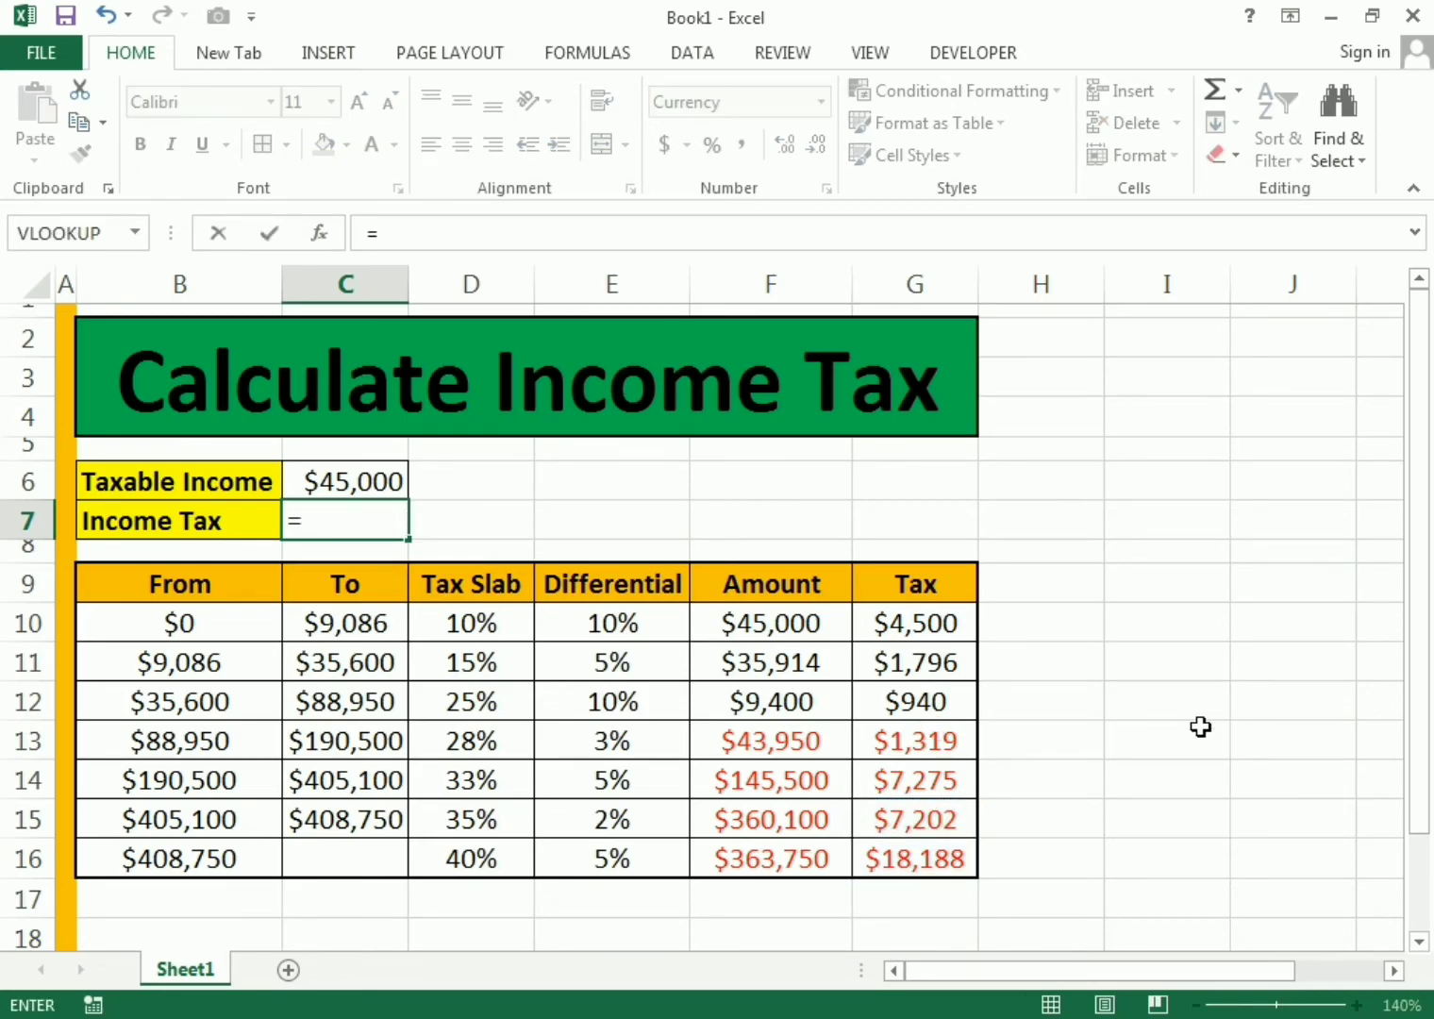
text(SUMIF)
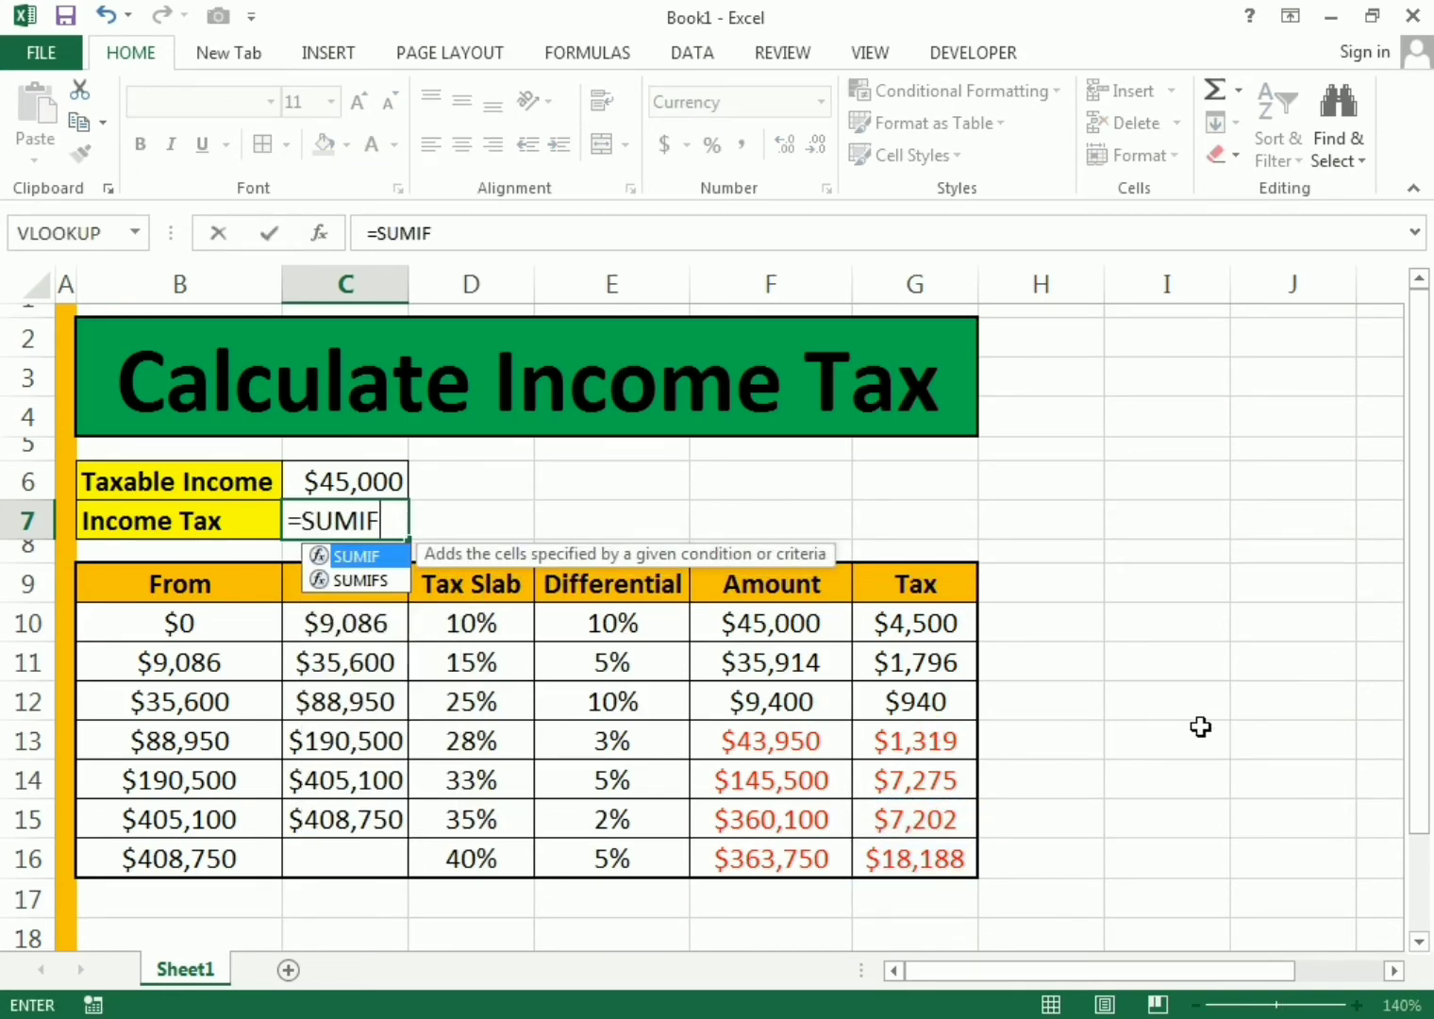
text(()
- Enter =SUMIF(G10:G16,">0") in C7 to total the positive Tax amounts, showing $7,236
click(946, 626)
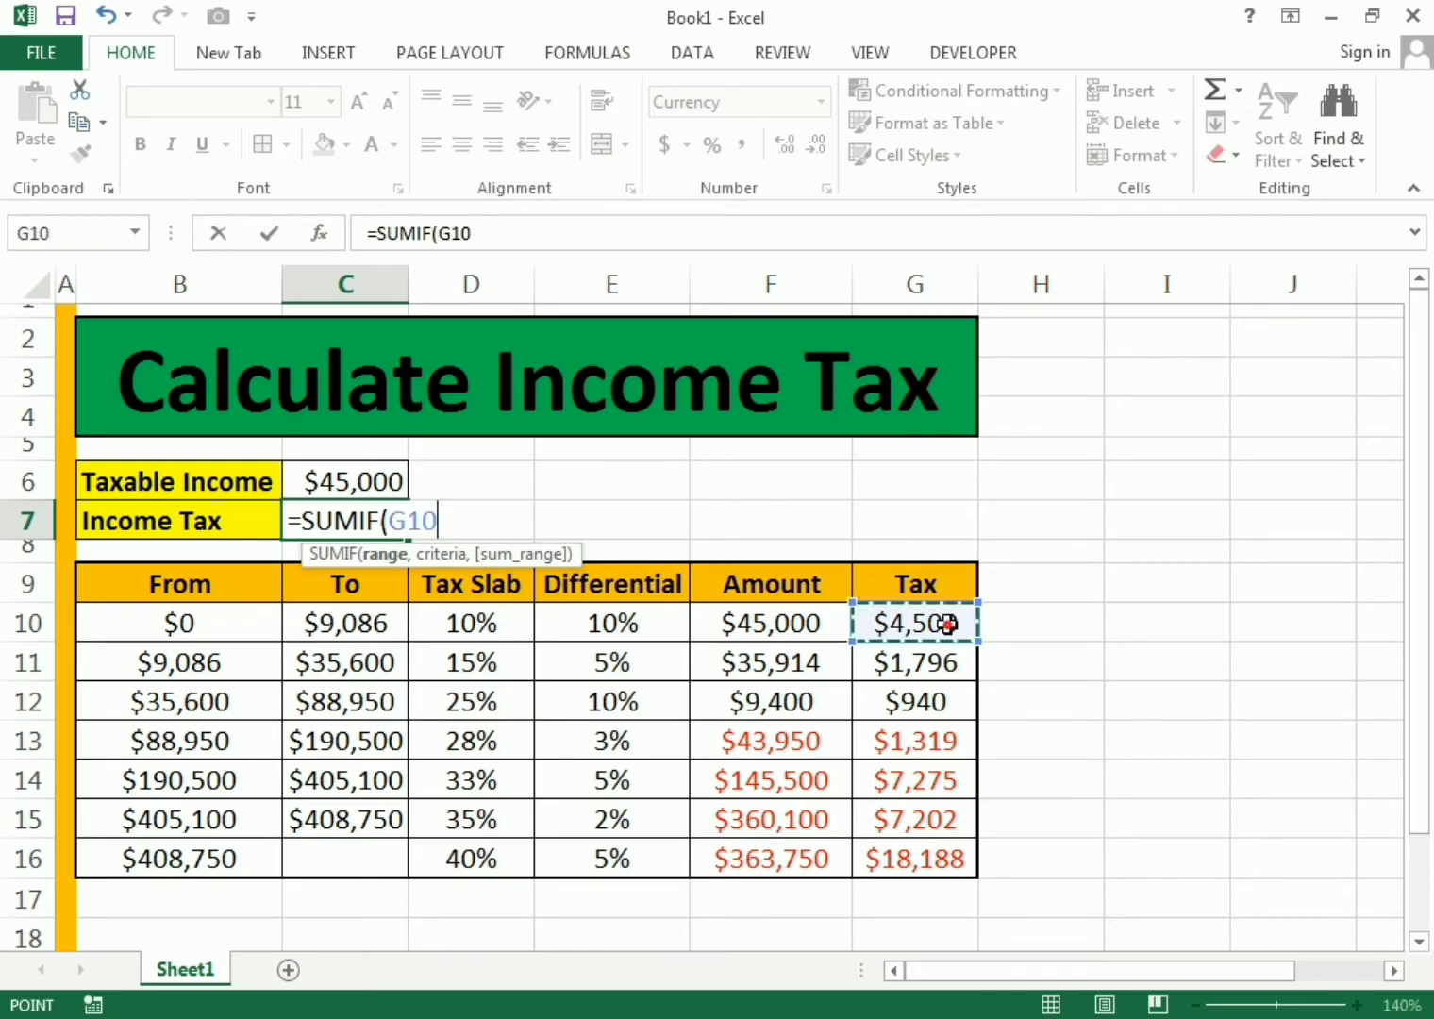
drag(946, 625, 953, 860)
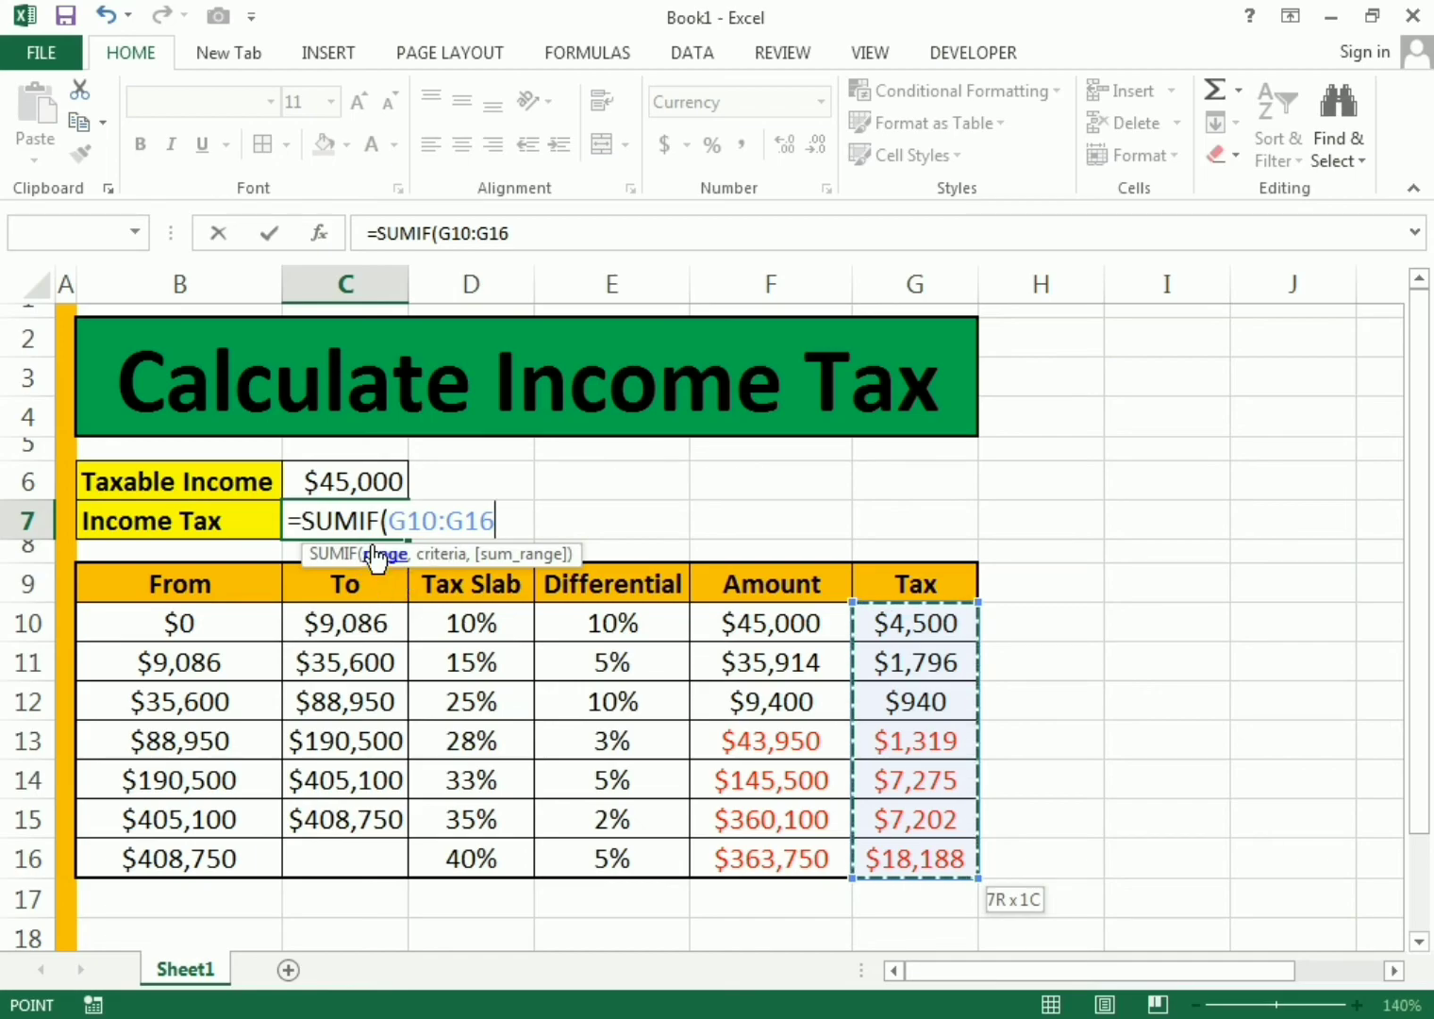
text(,">0)
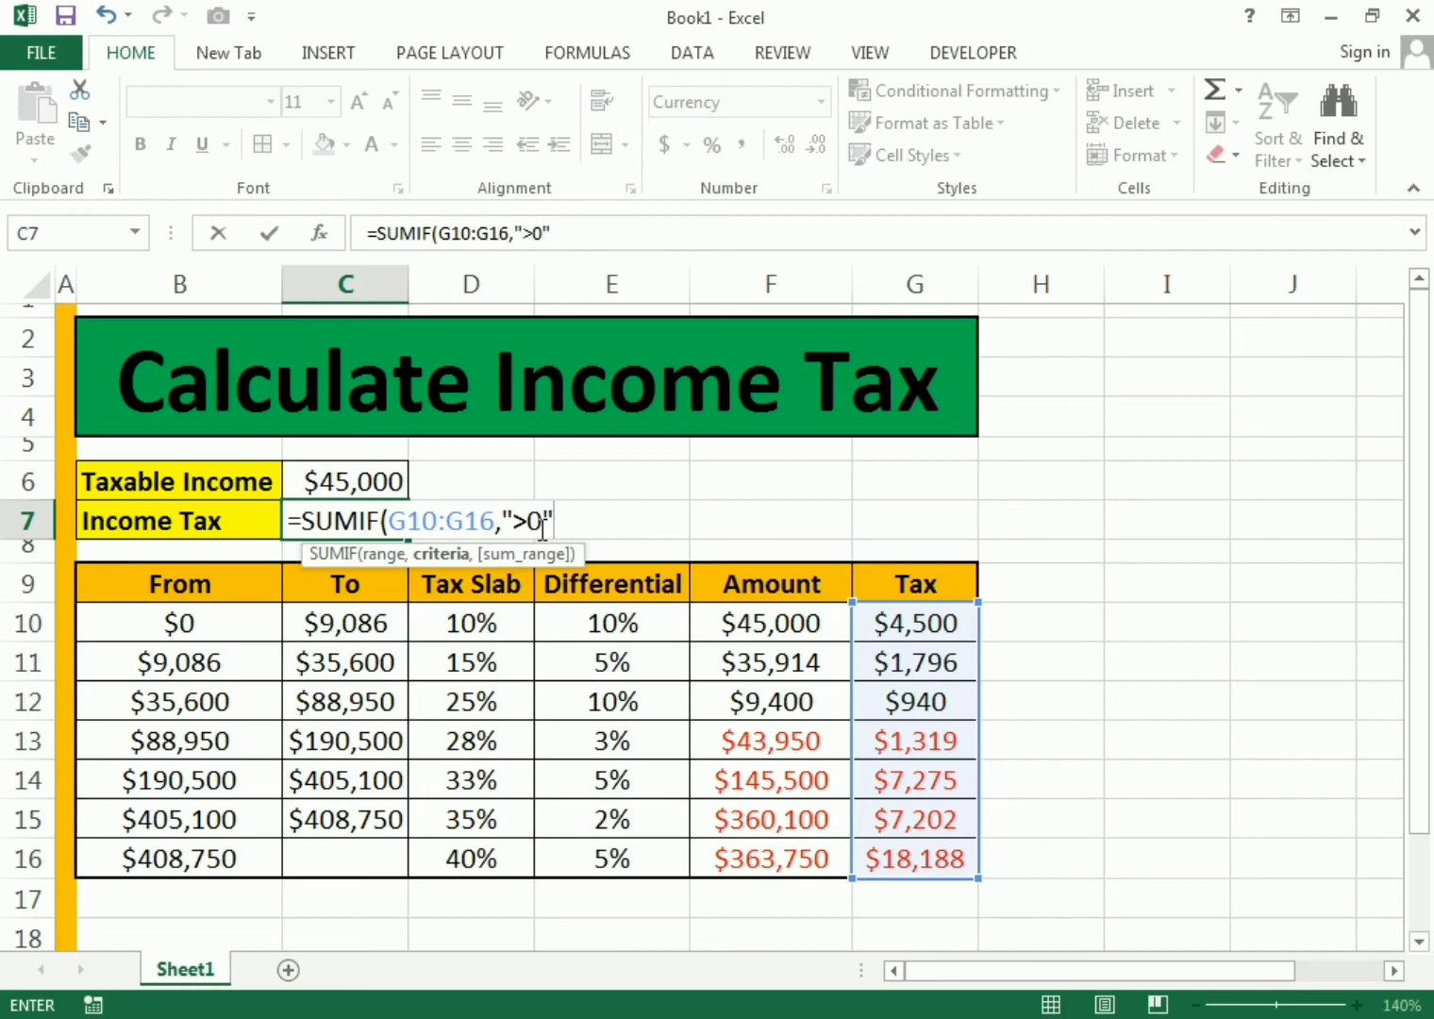
key(Return)
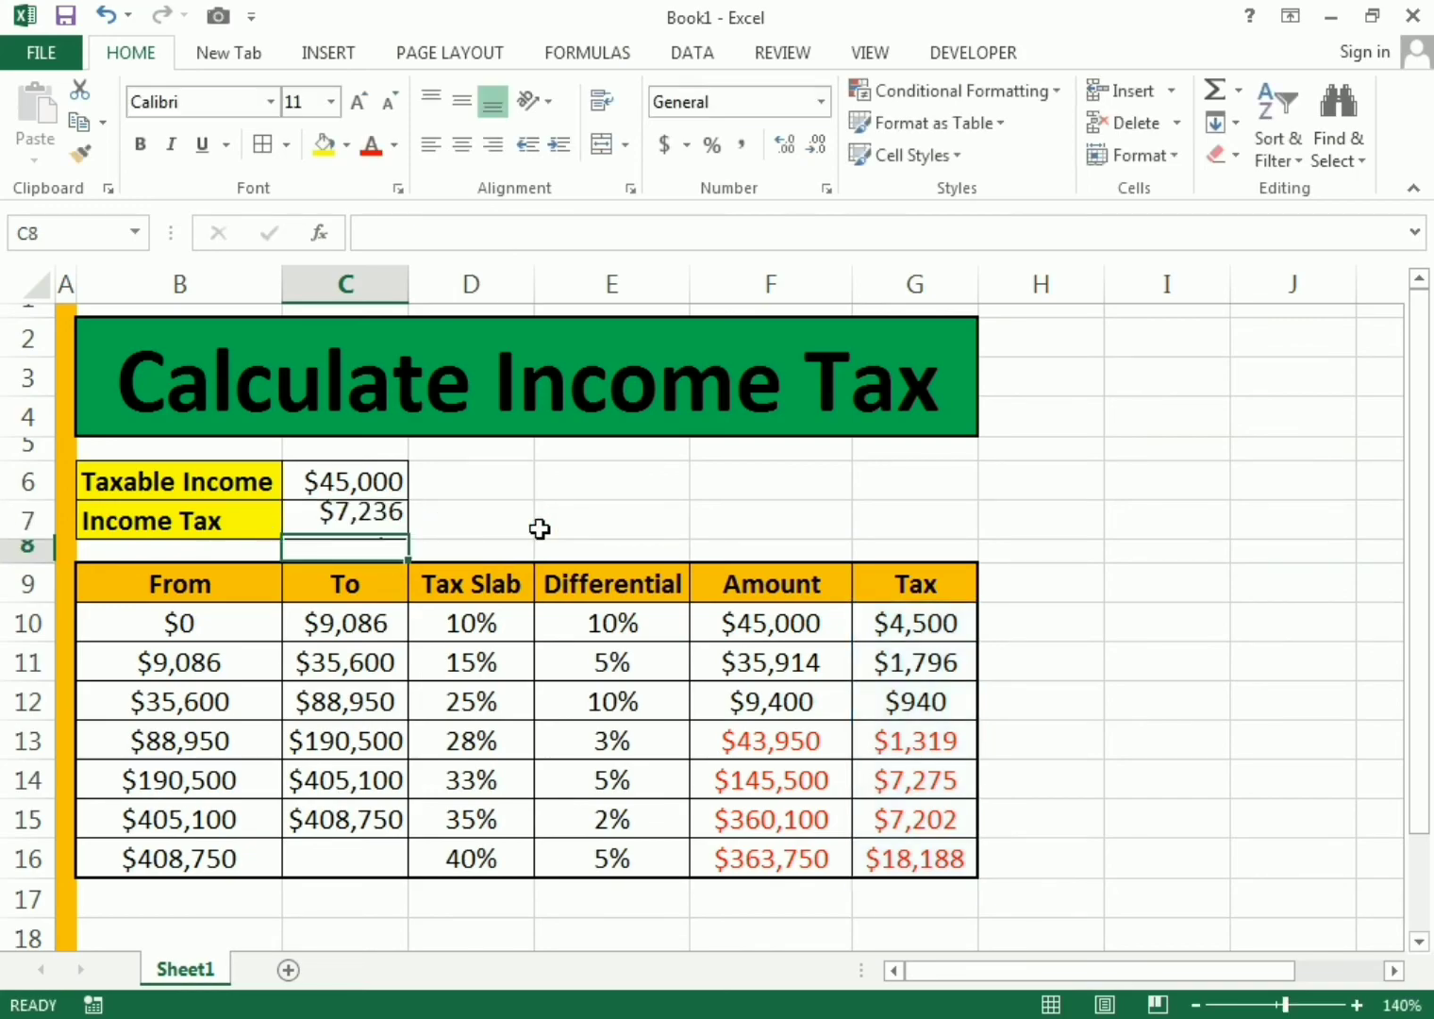
click(377, 509)
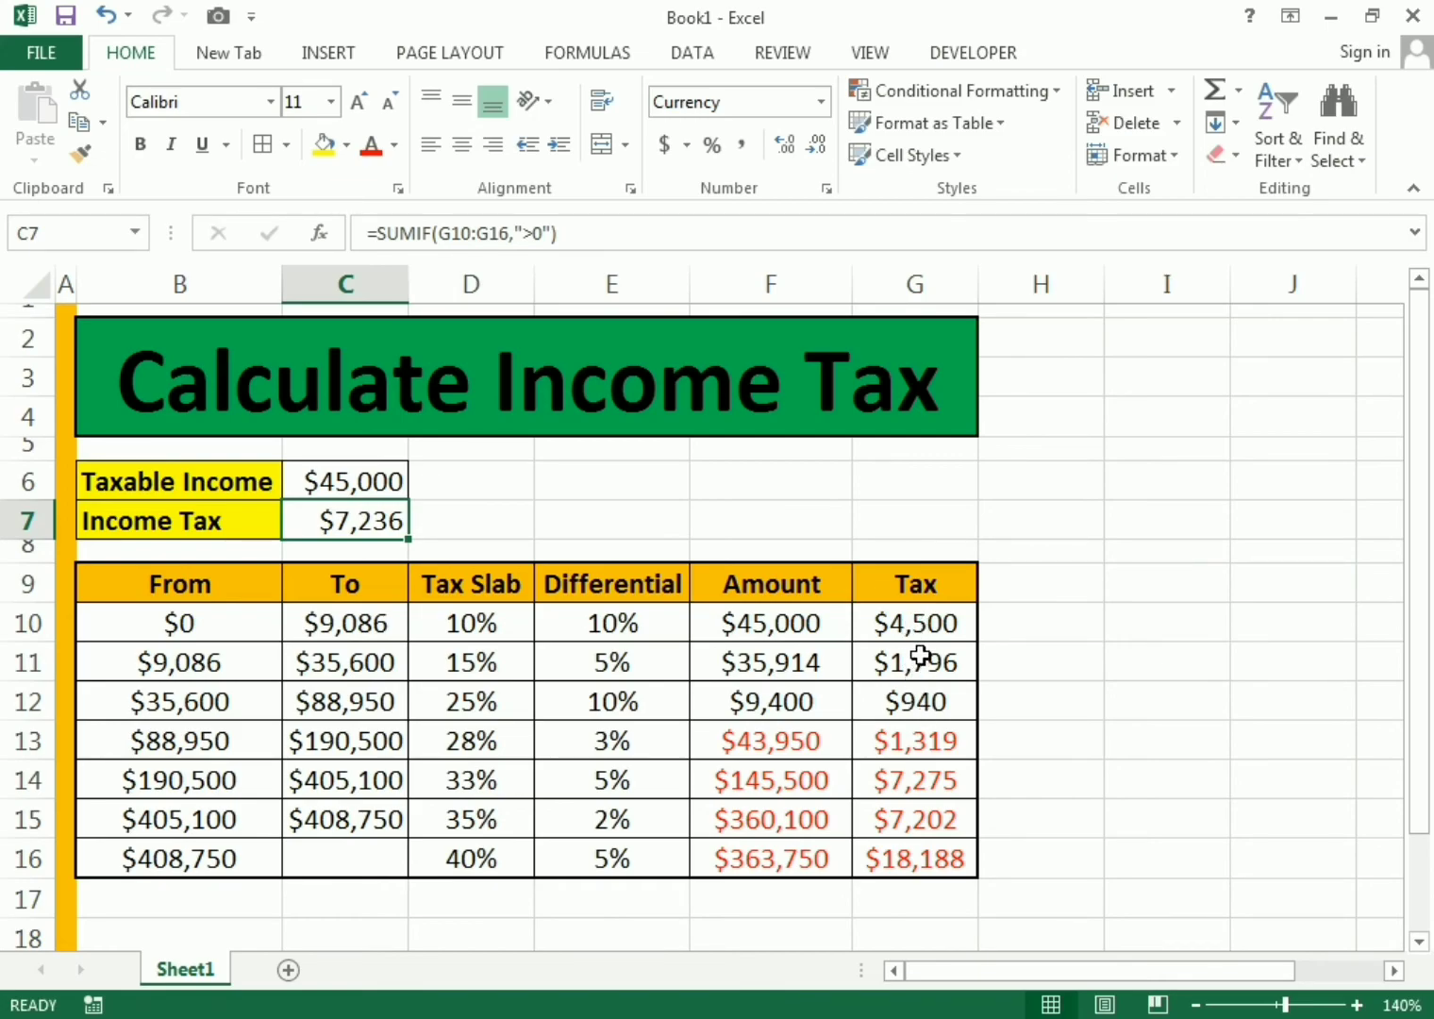
- Make the income tax result in C7 bold
click(1095, 789)
click(375, 516)
click(141, 144)
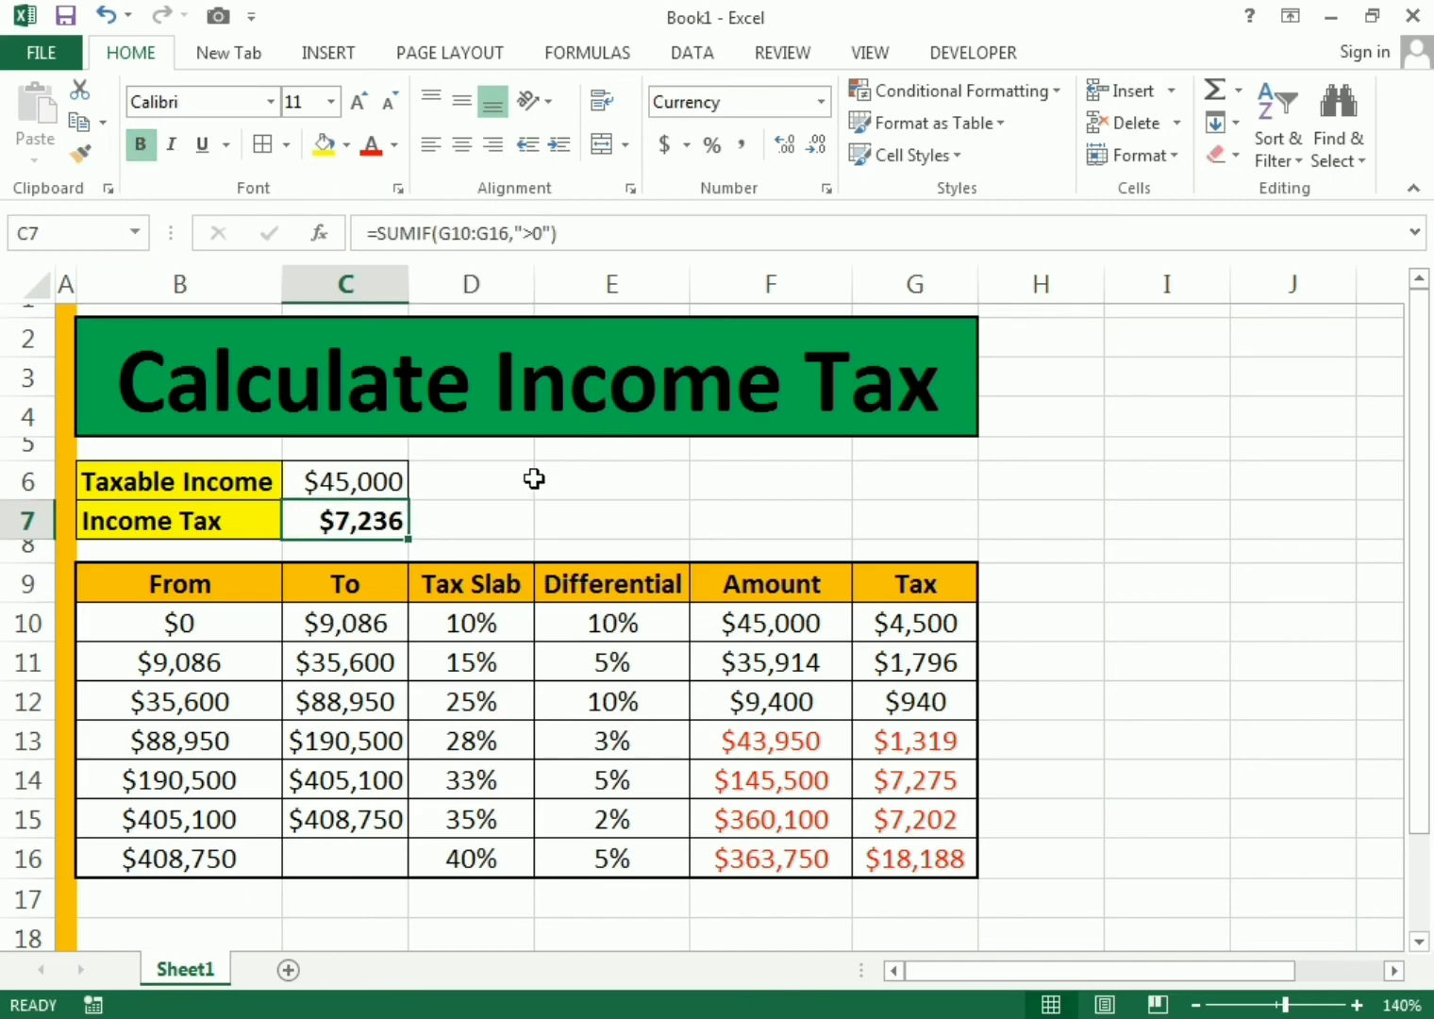
- Test taxable incomes of 100,000 then 50,000 in C6, leaving $8,486 tax
click(341, 483)
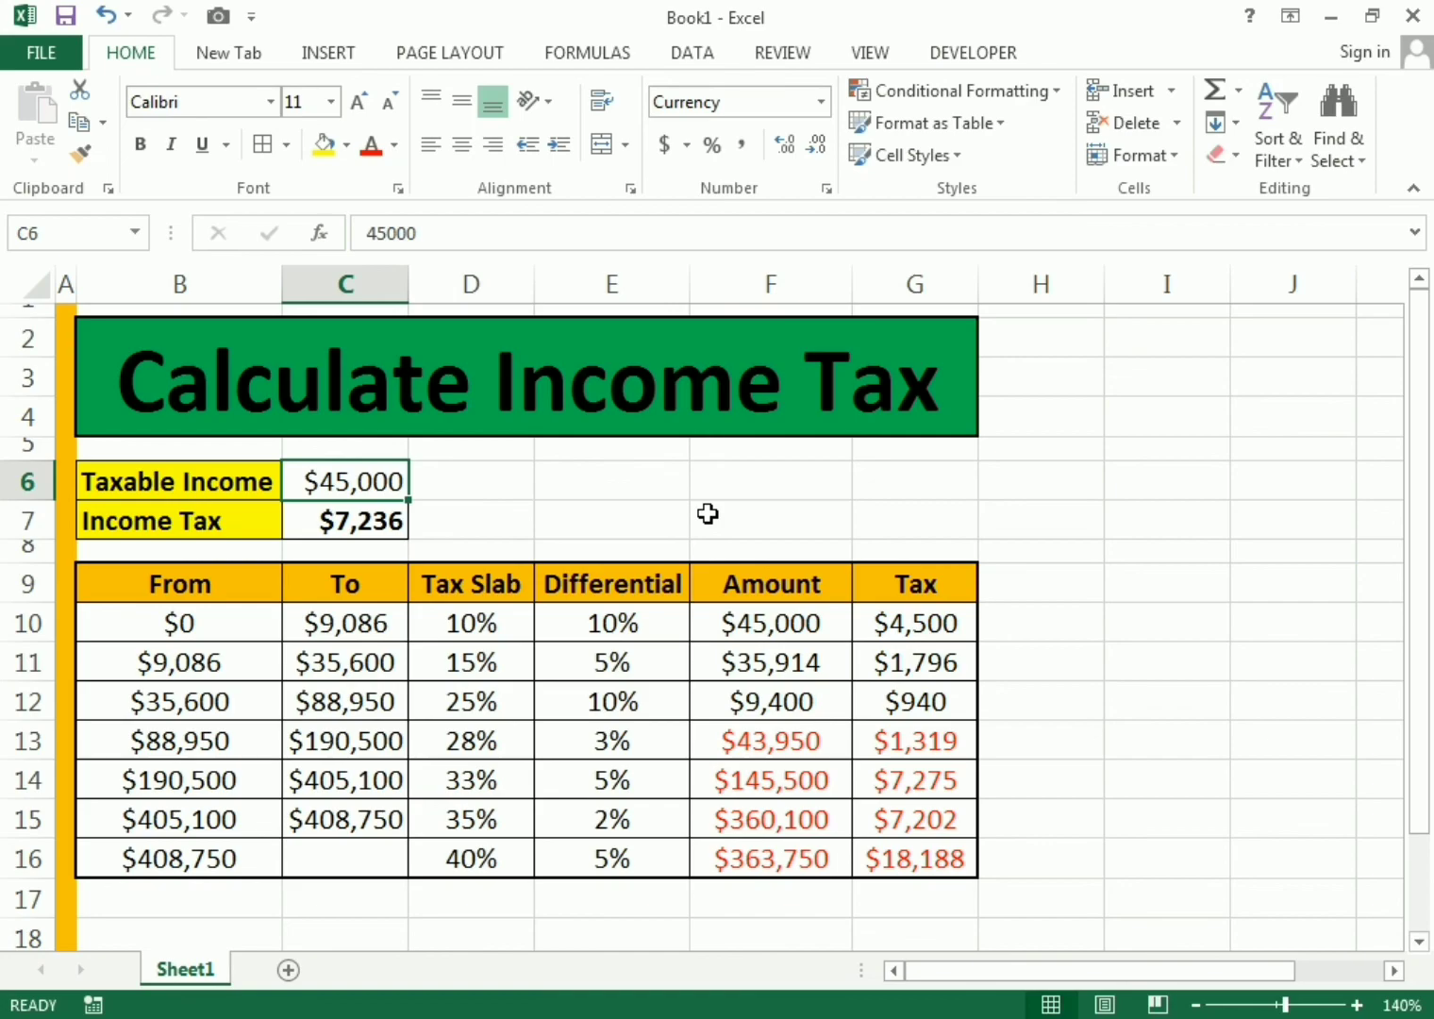
text(1)
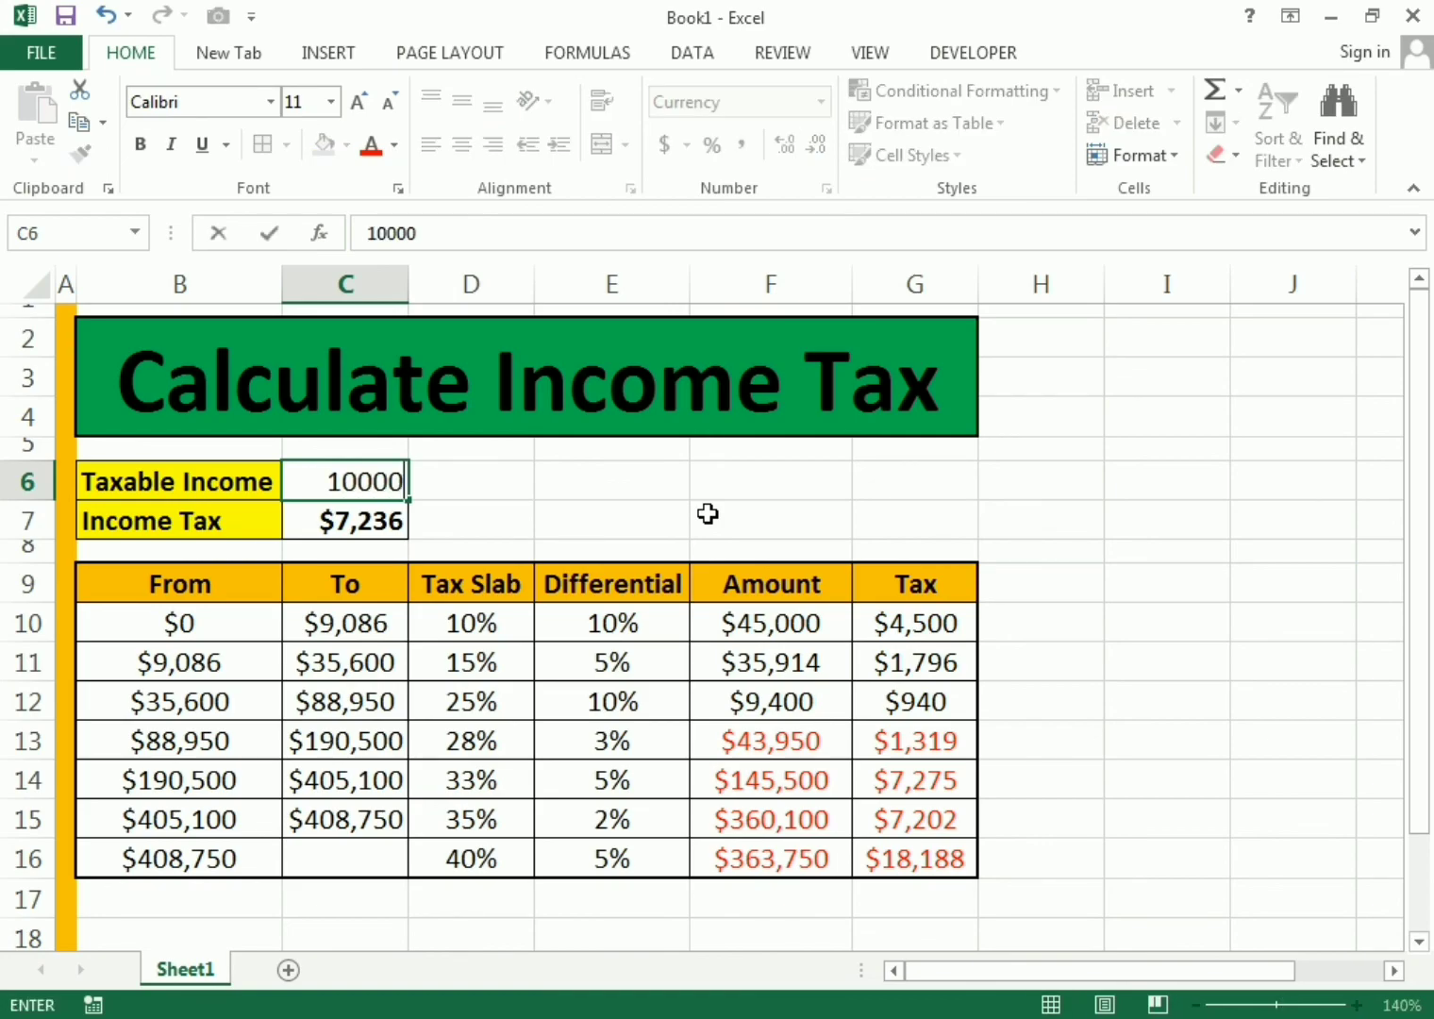
text(00,000)
key(Return)
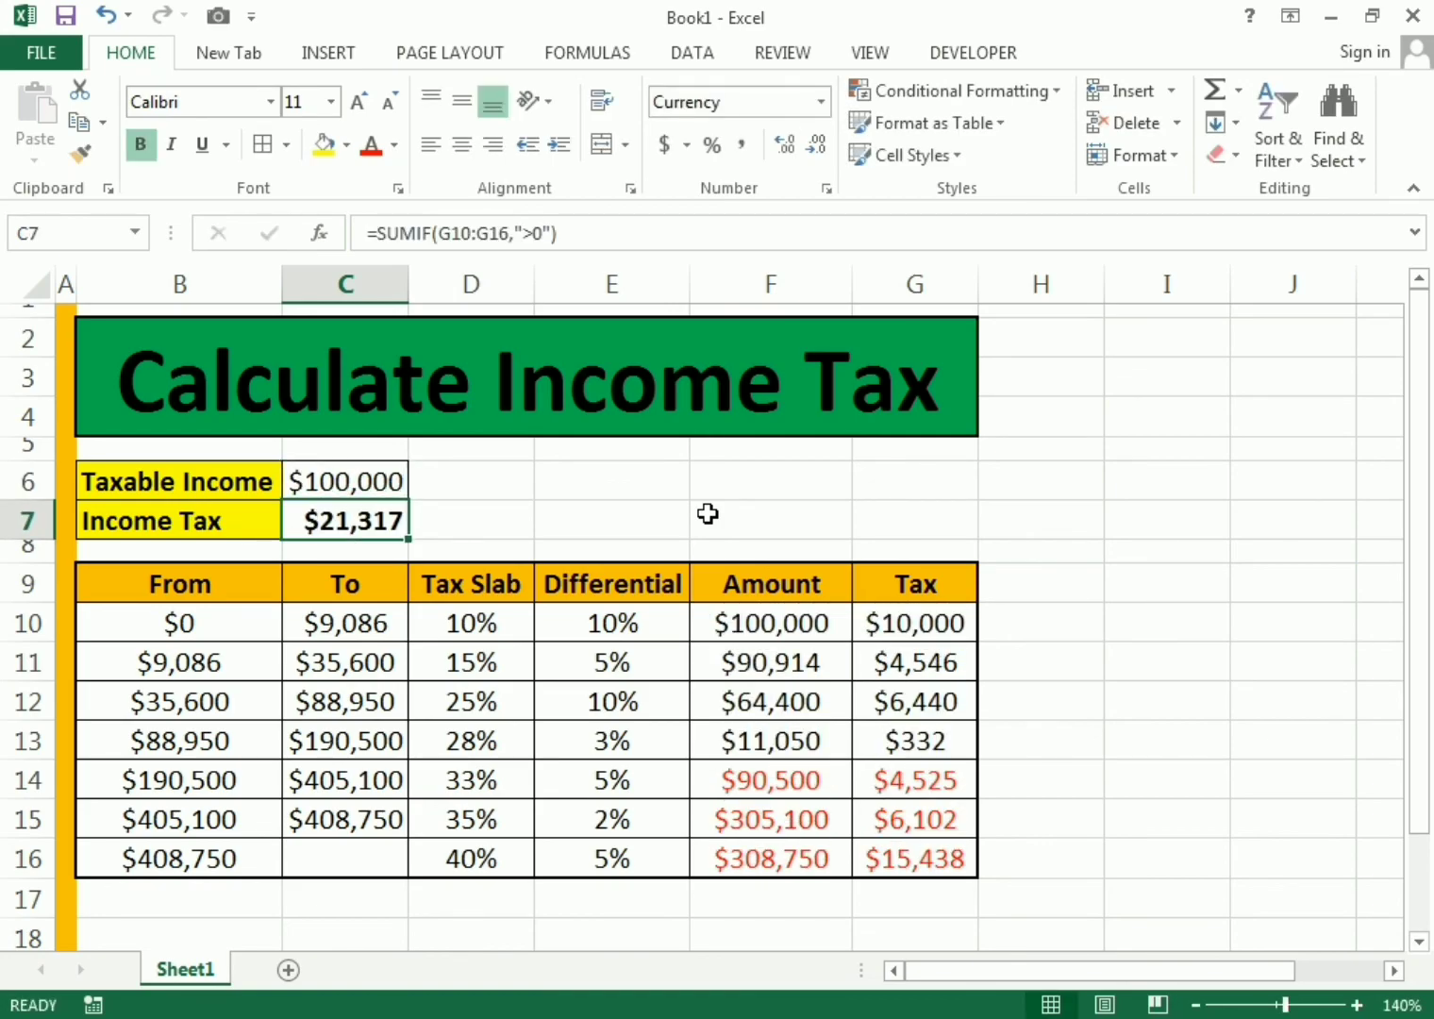
click(365, 487)
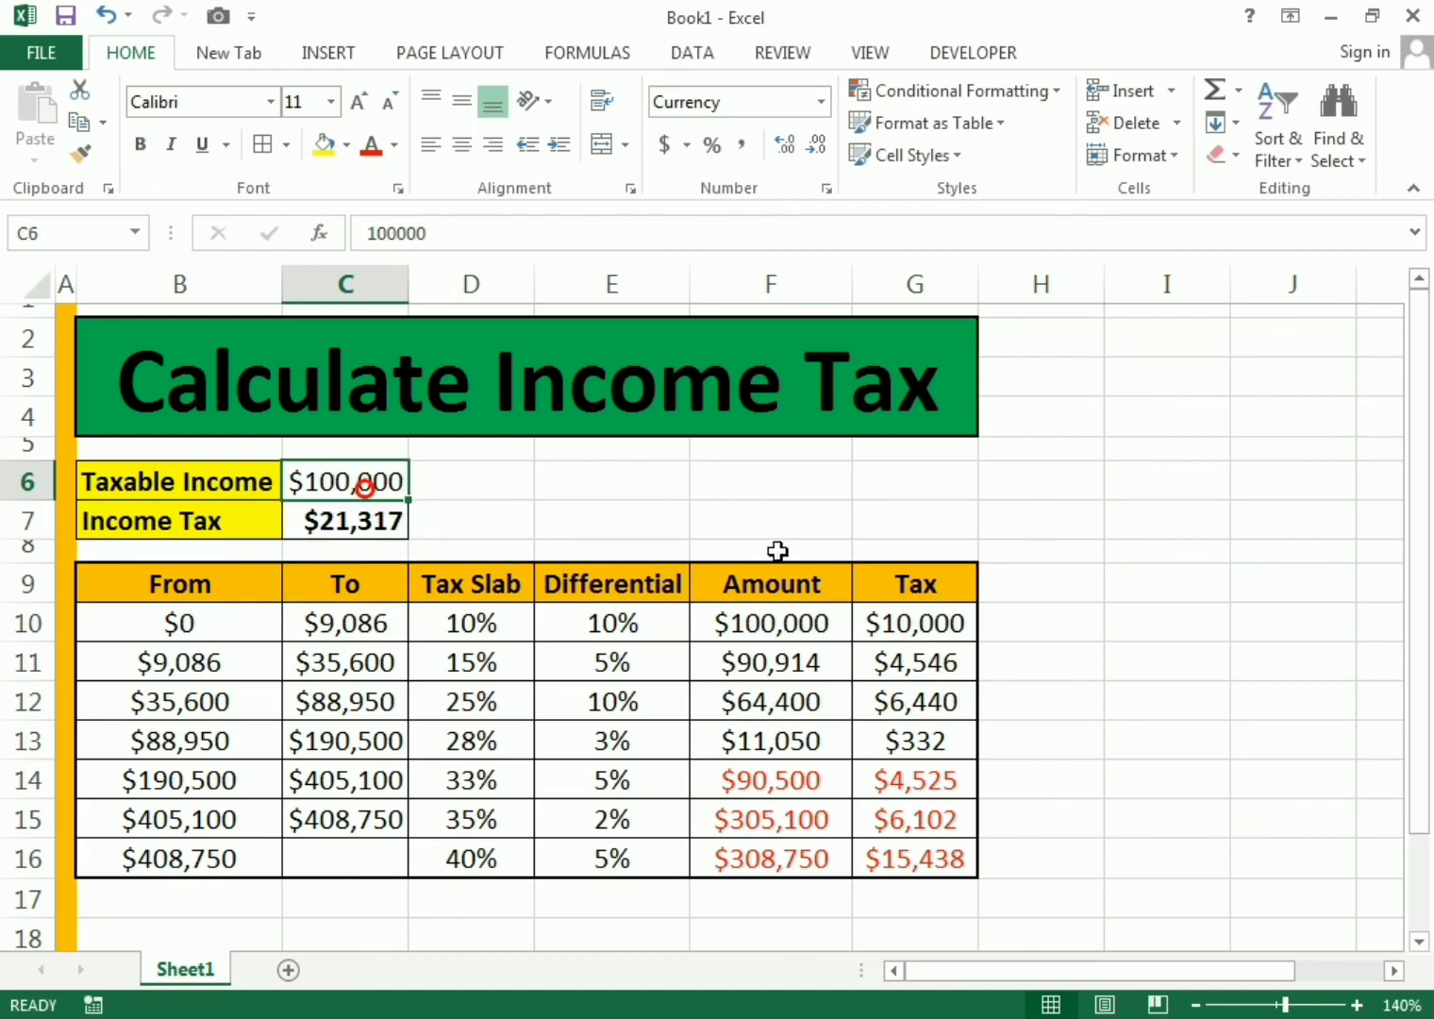
text(5)
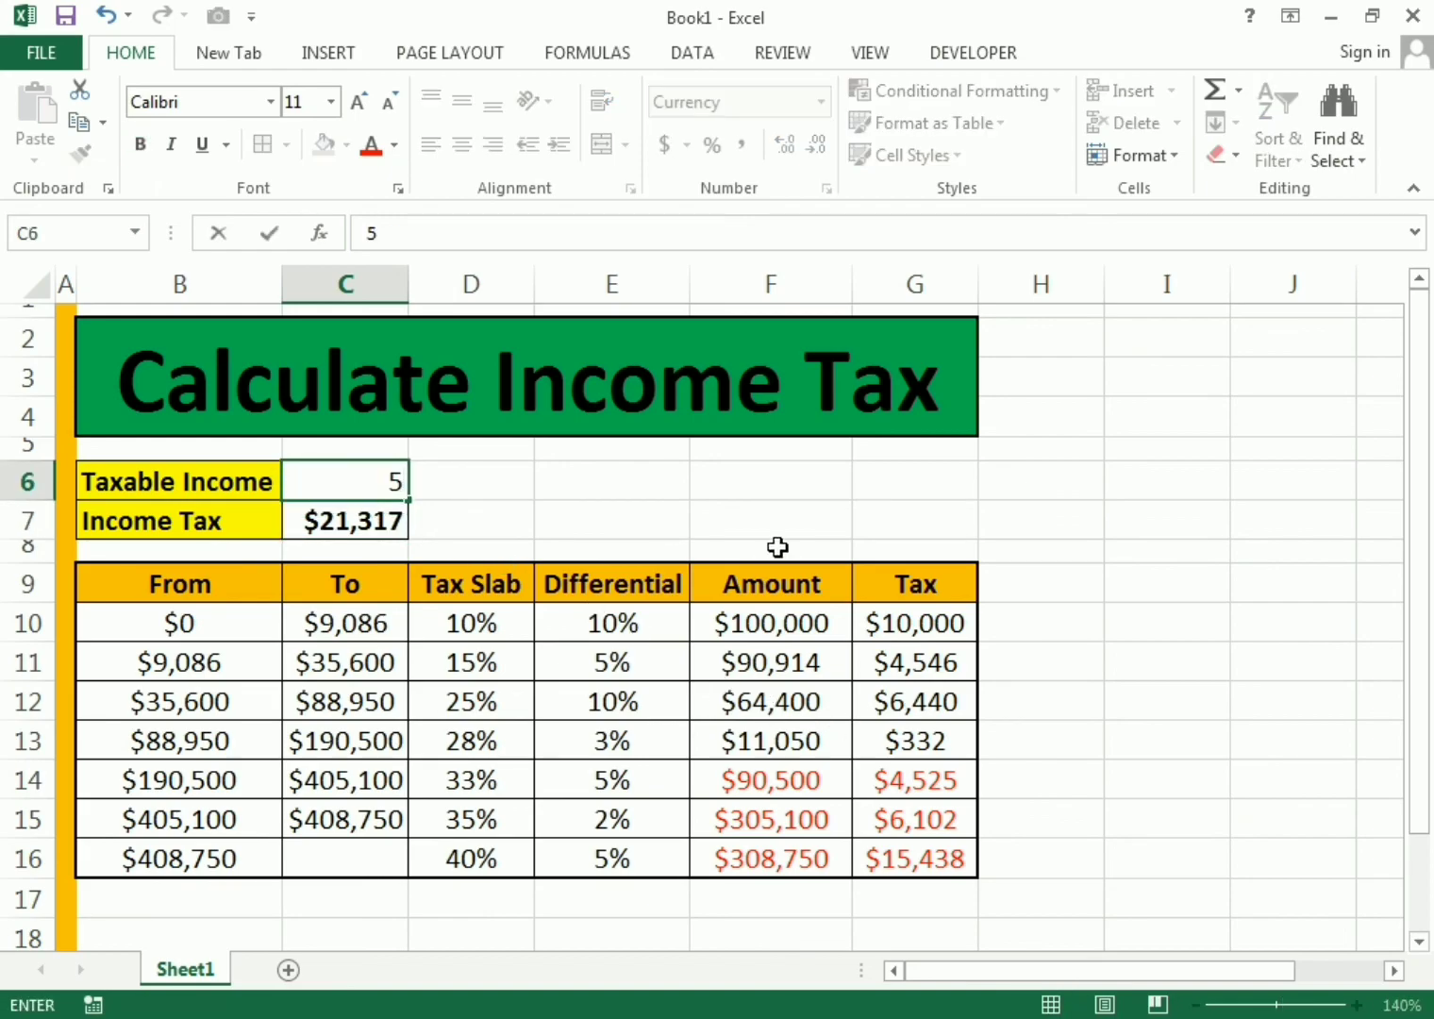
text(0,000)
key(Return)
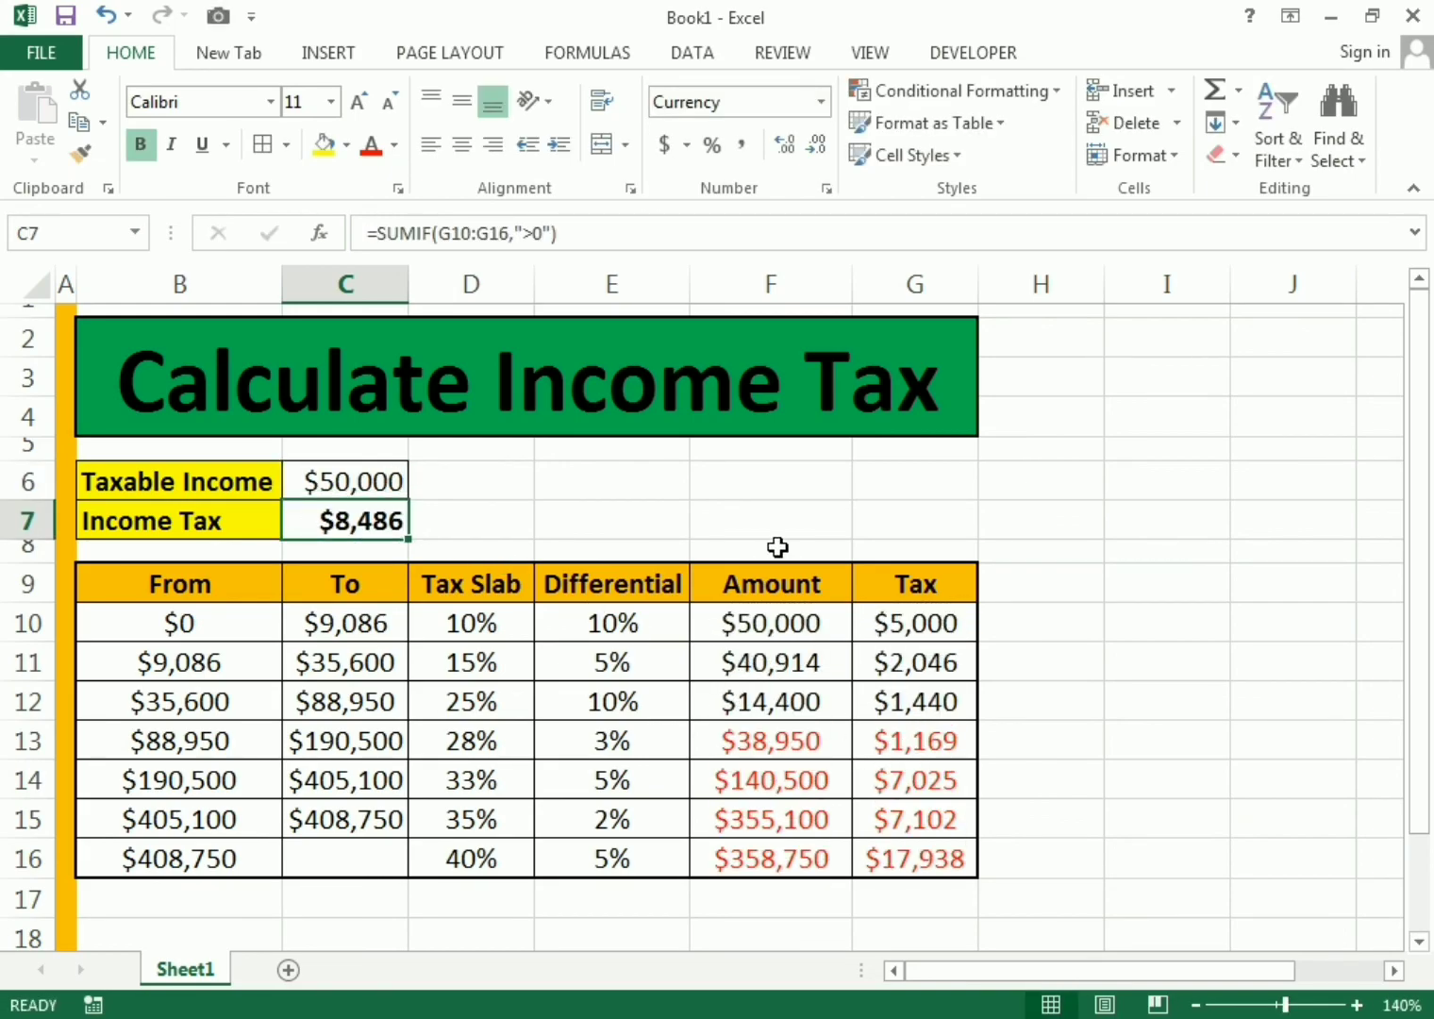